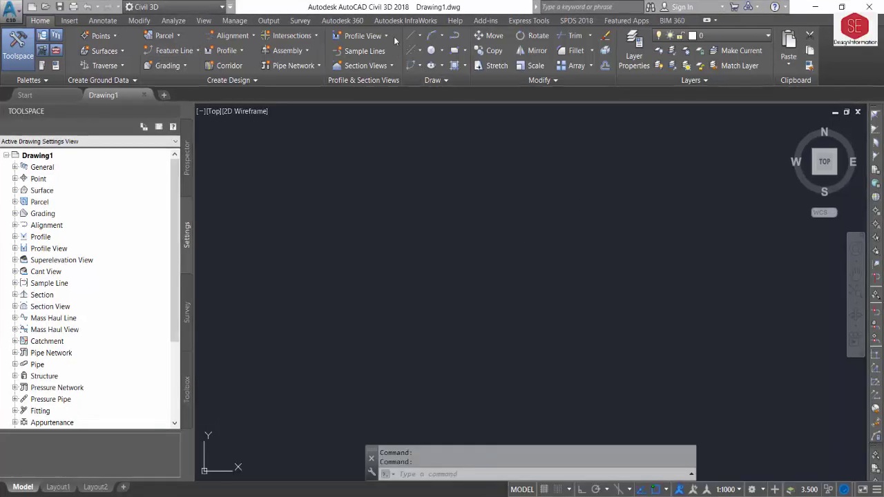
Save the blank drawing as Youtube Sample.dwg inside the Desktop's empty New folder.
left_click(61, 7)
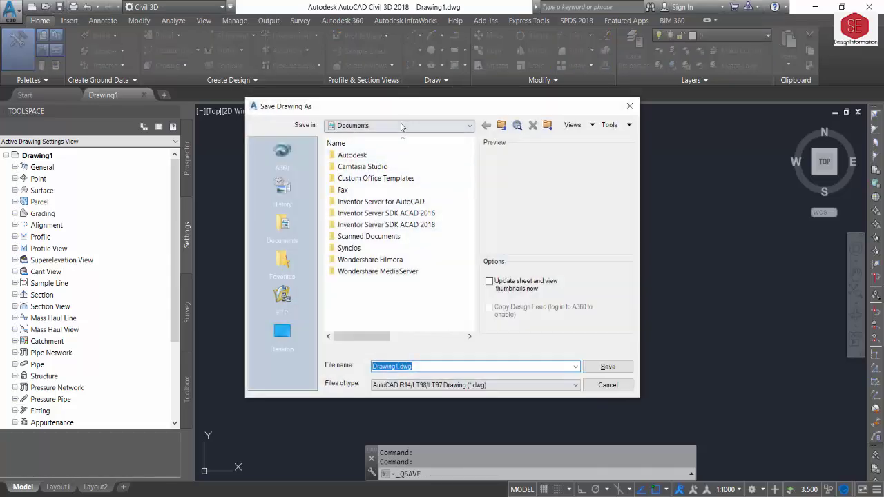
left_click(414, 126)
left_click(375, 142)
left_click(281, 332)
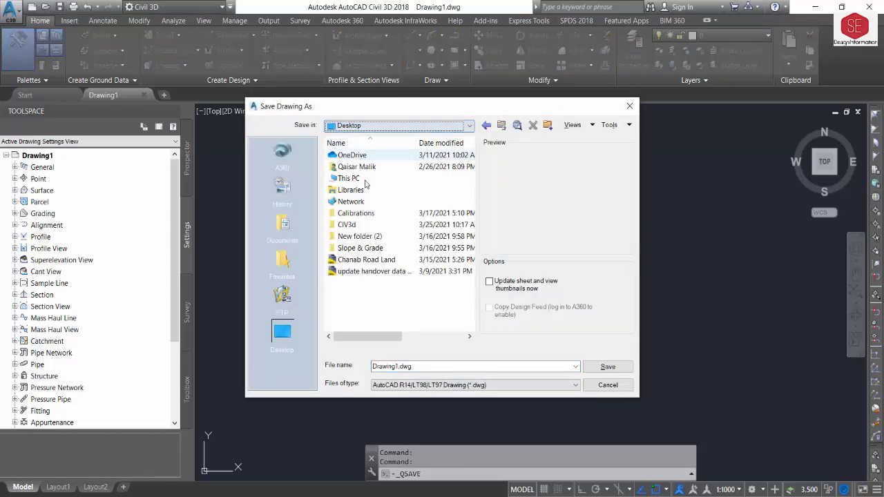
double_click(362, 234)
left_click(422, 367)
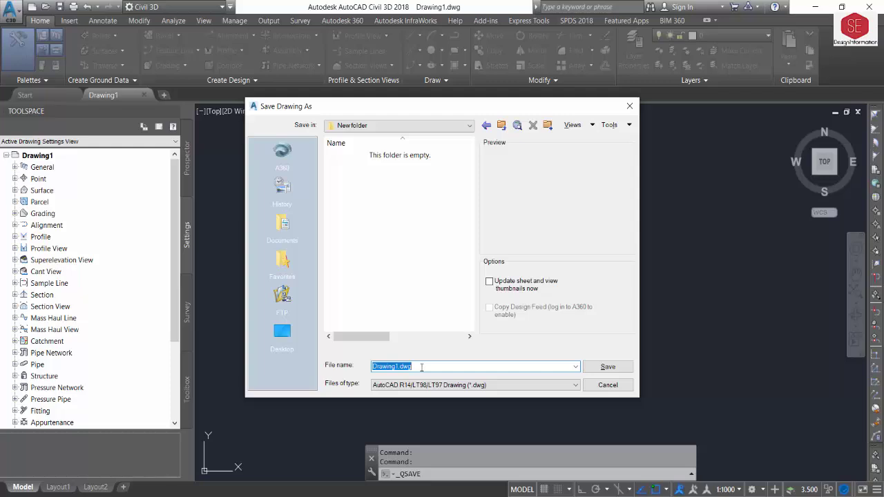
type("Youtube Sample")
left_click(605, 366)
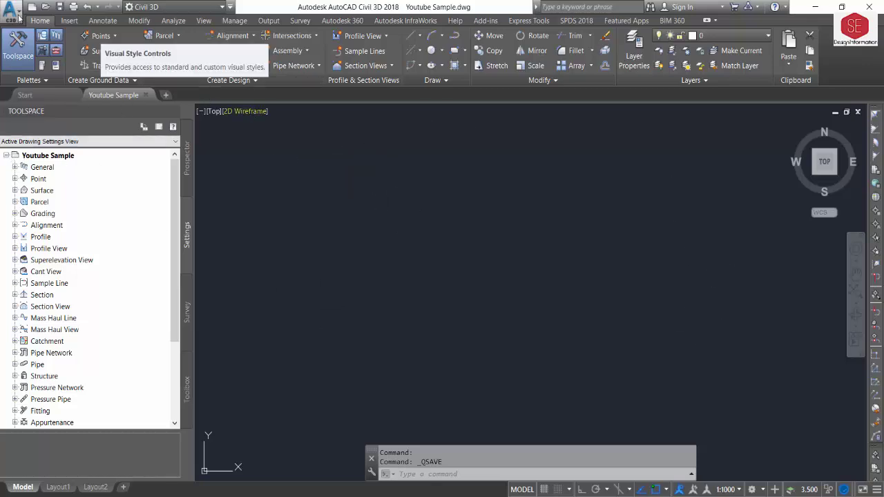
Start a Points from File import and add the PNEZD Survey Data(1) file.
left_click(68, 24)
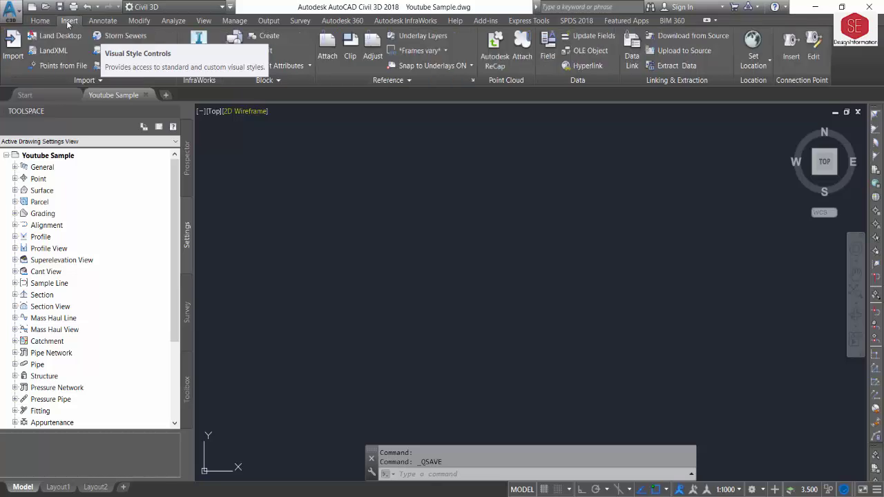
left_click(53, 66)
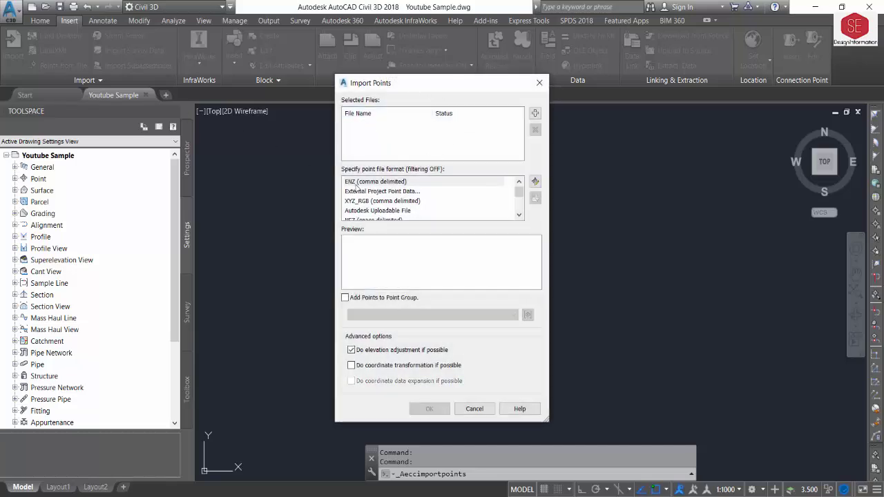
scroll(359, 201, "down", 2)
scroll(359, 206, "down", 2)
scroll(363, 181, "up", 1)
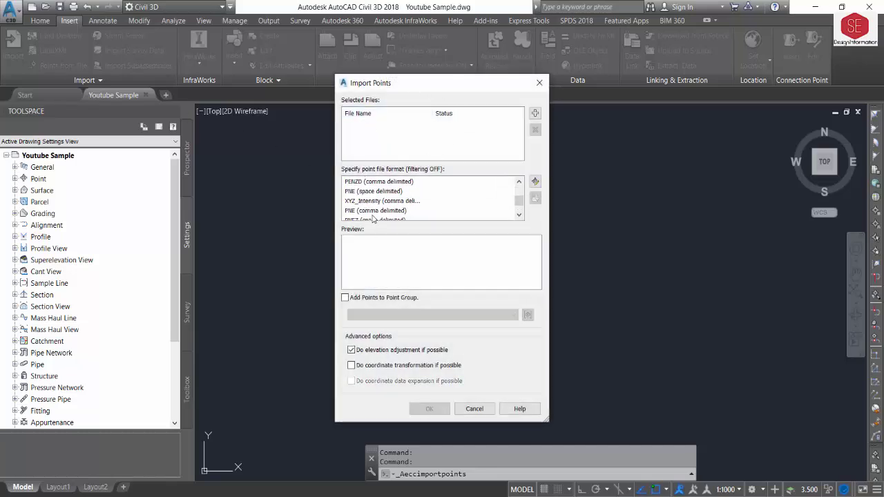
scroll(366, 181, "up", 1)
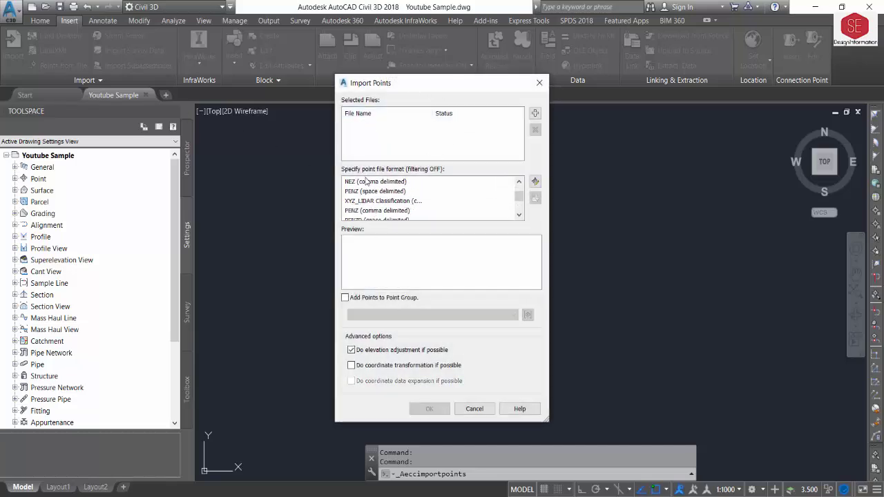
left_click(535, 113)
left_click(371, 156)
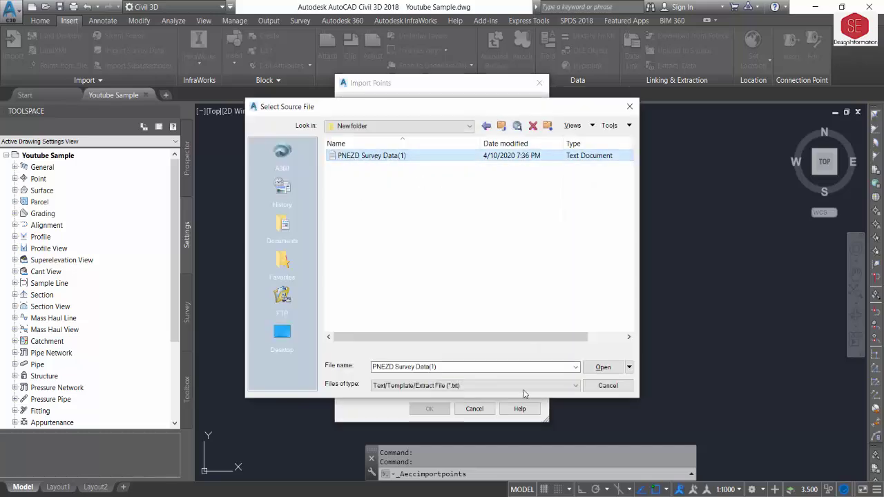
left_click(600, 367)
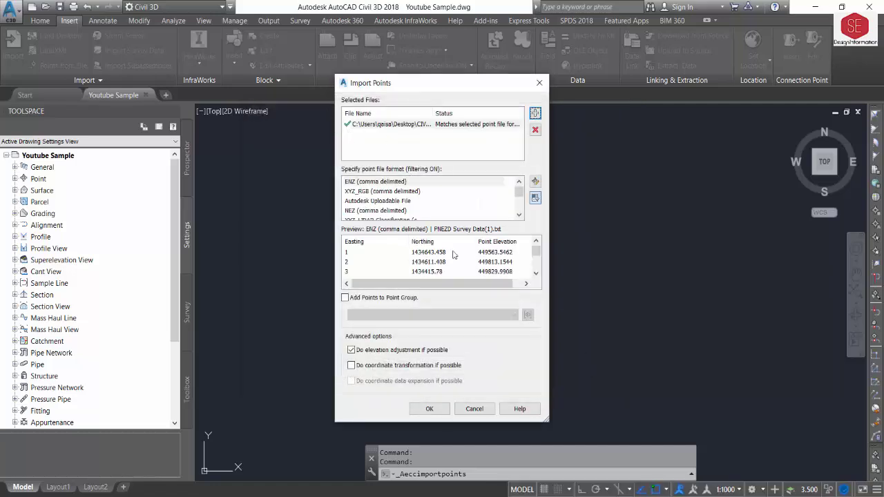
Import the points as PNEZD (comma delimited) into a new point group XYZ.
left_click(376, 195)
left_click(368, 201)
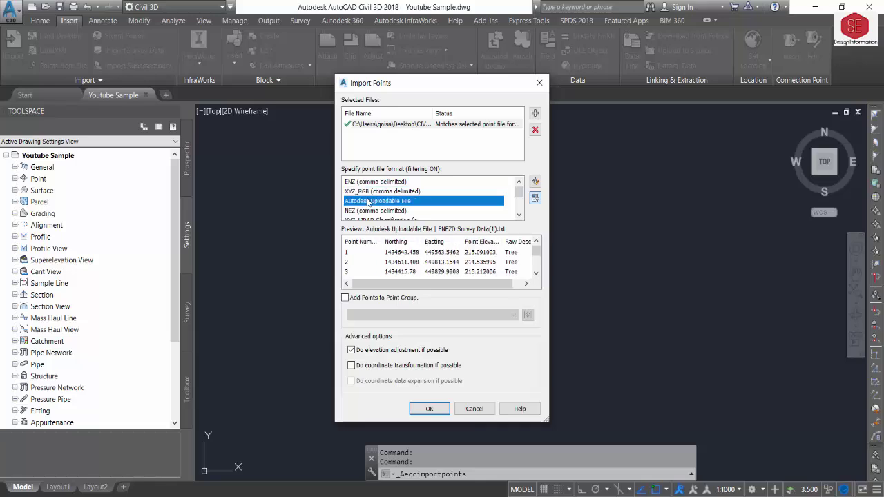
scroll(418, 214, "down", 2)
left_click(367, 212)
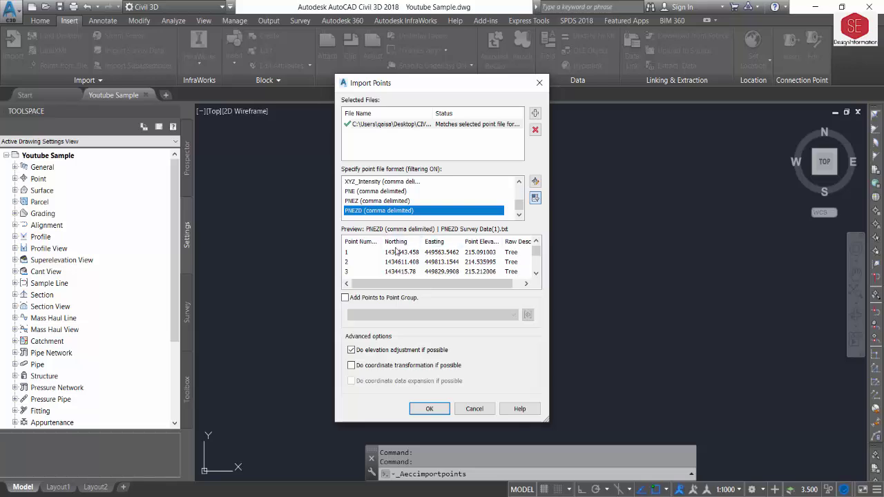
left_click(370, 302)
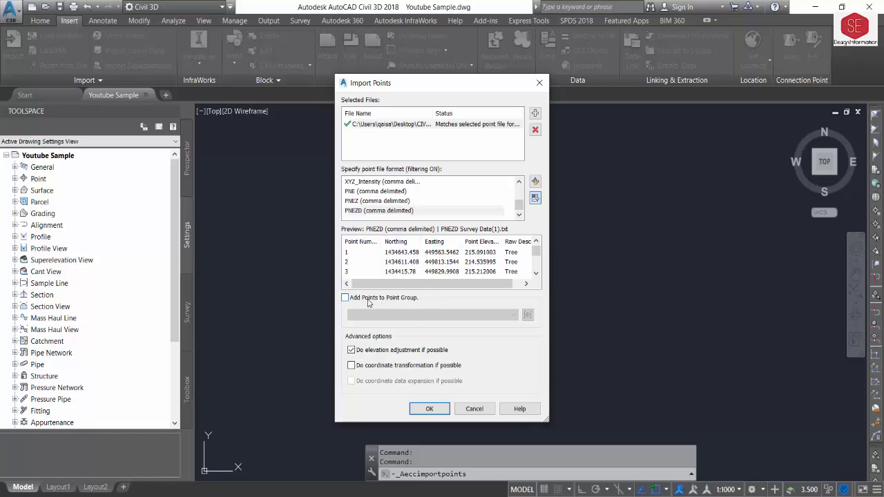
left_click(528, 315)
type("XYZ")
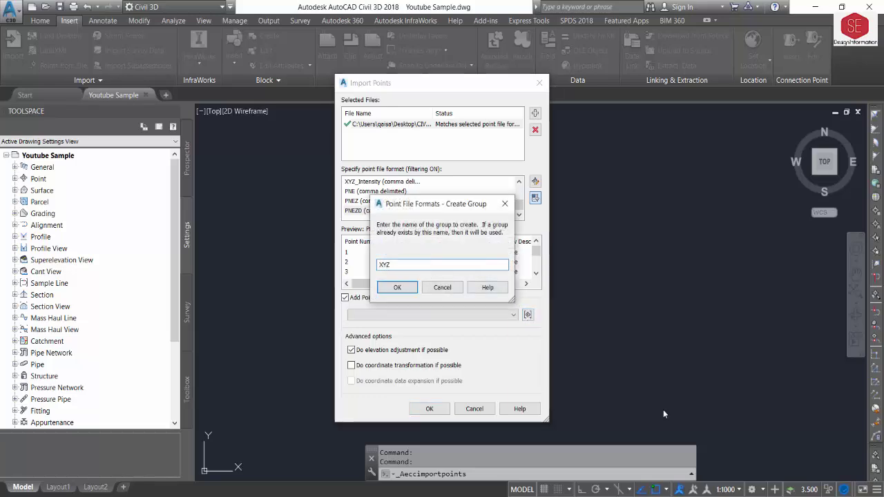
left_click(387, 289)
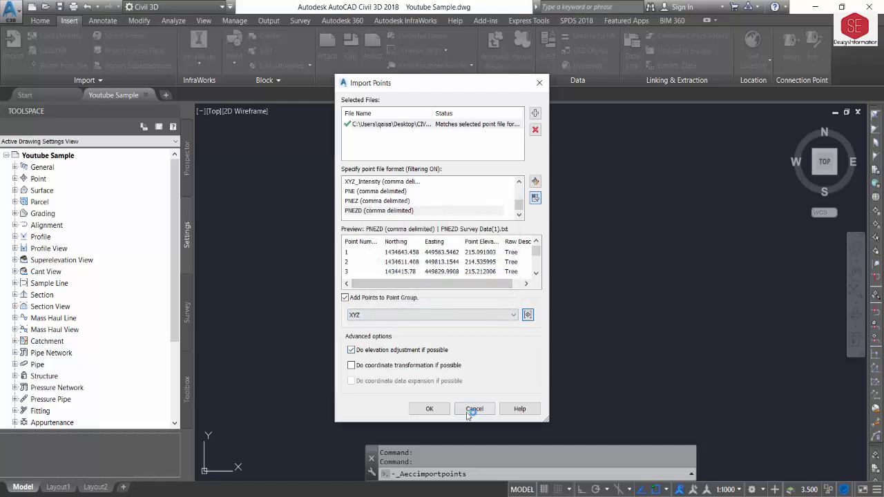
left_click(428, 409)
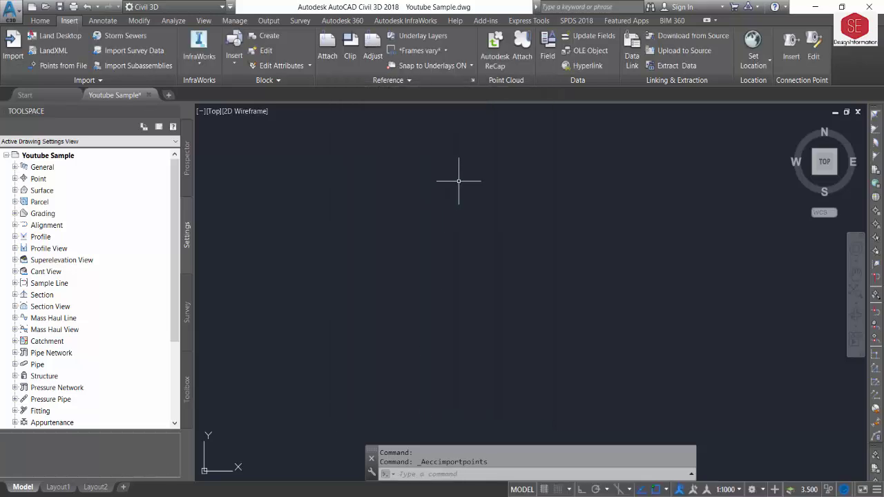
Zoom to extents (Z, E) to show the full cloud of imported red survey points.
type("z")
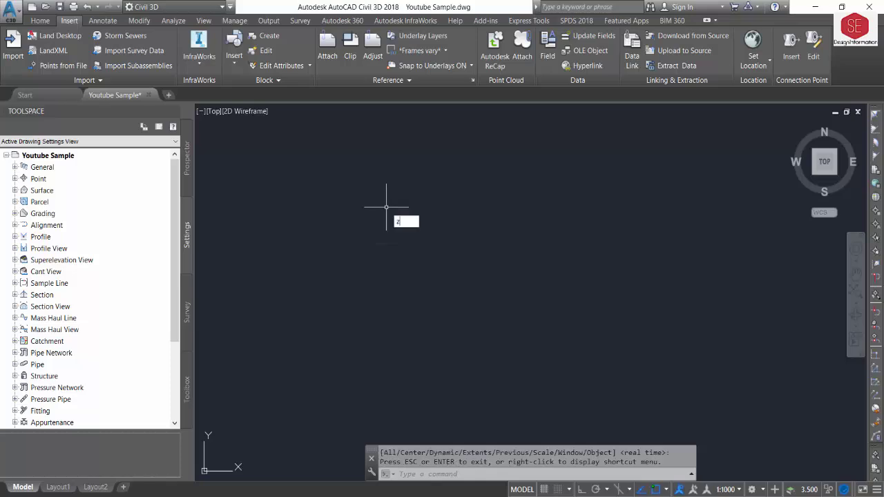
key("Return")
type("e")
key("Return")
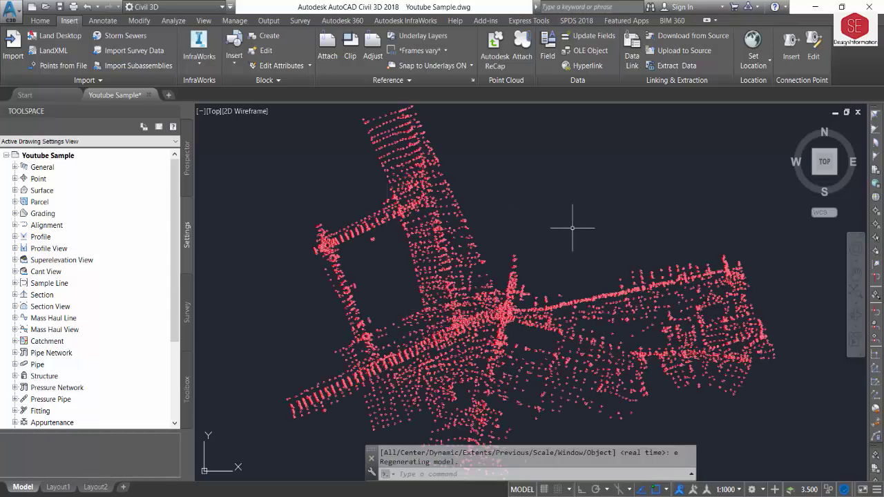
scroll(571, 227, "down", 2)
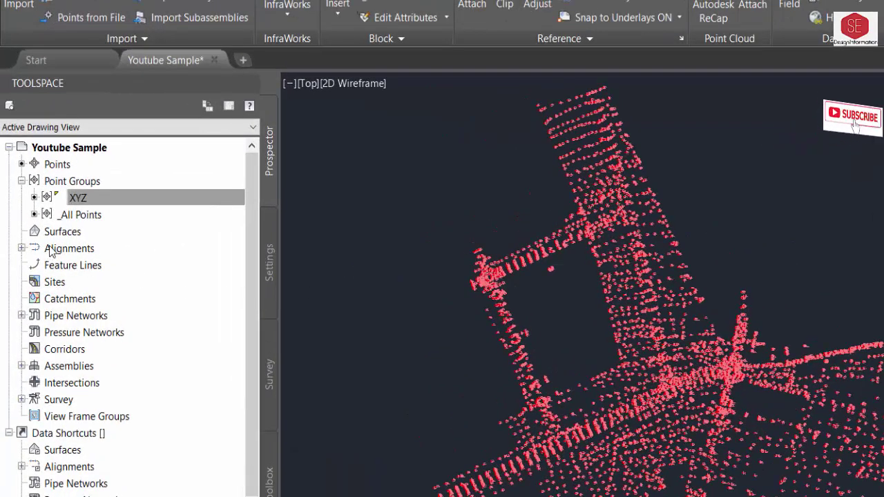
Start a new surface from the Surfaces collection and name it ABC.
left_click(63, 232)
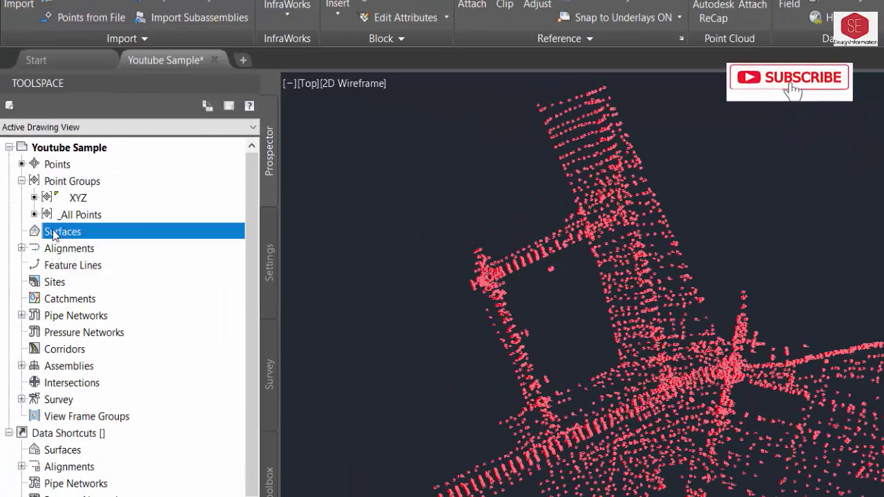
right_click(59, 233)
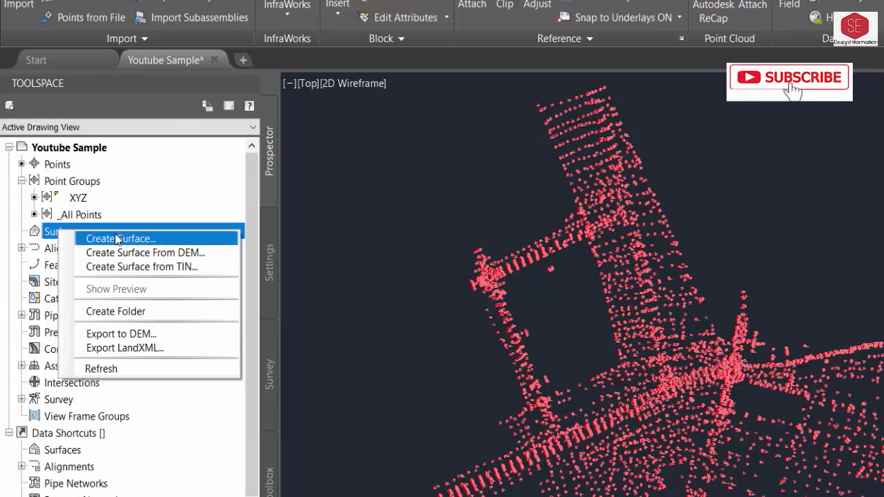
left_click(116, 239)
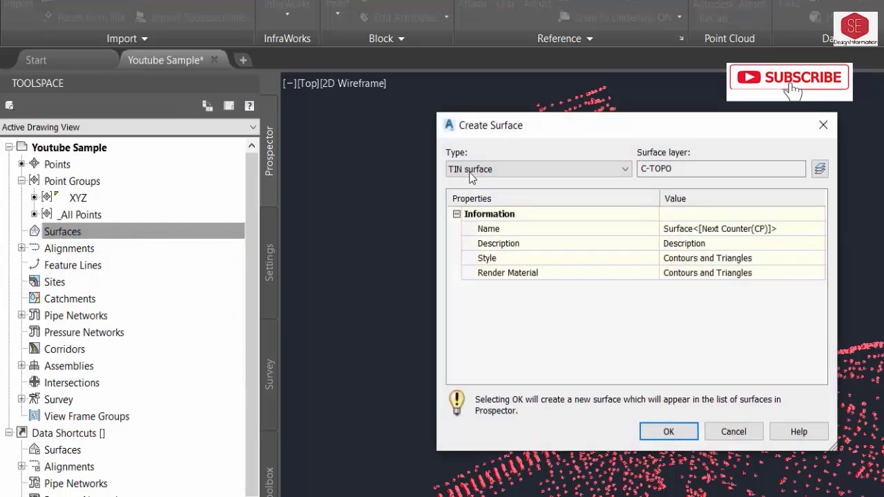
left_click(710, 228)
left_click(710, 228)
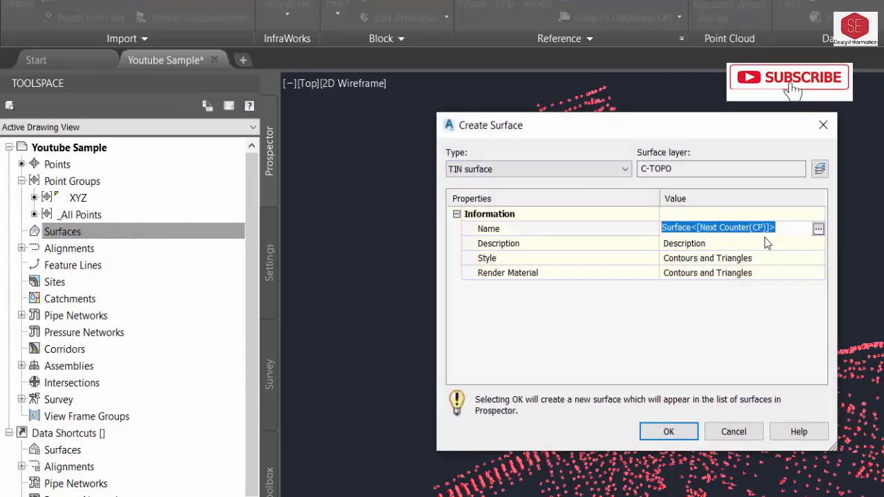
type("X")
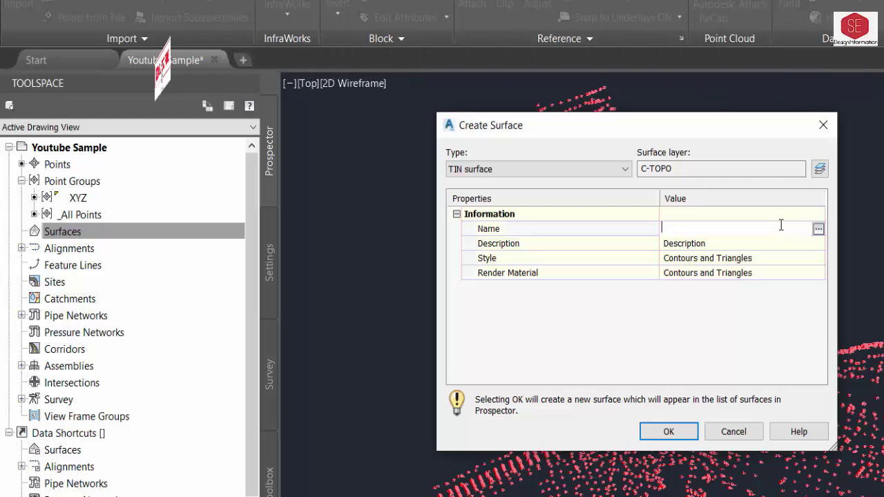
type("ABC")
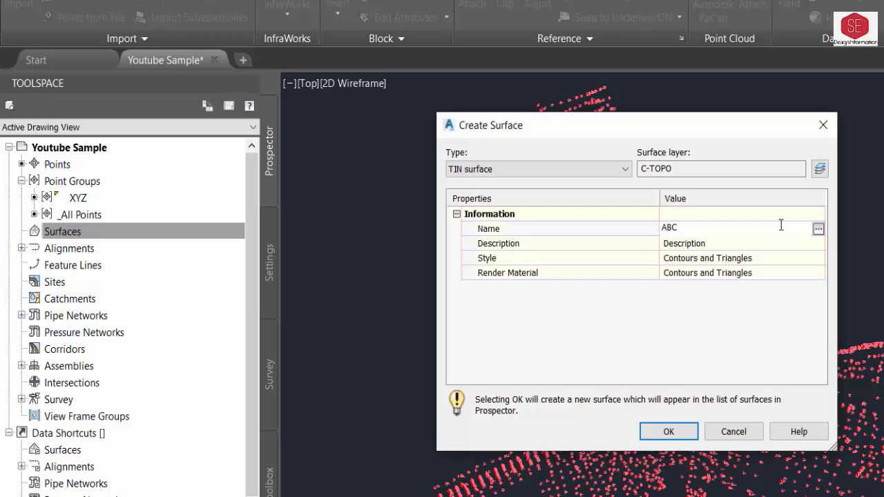
key("Return")
Give surface ABC the Contours and Triangles style and ByLayer render material, and create it.
left_click(699, 260)
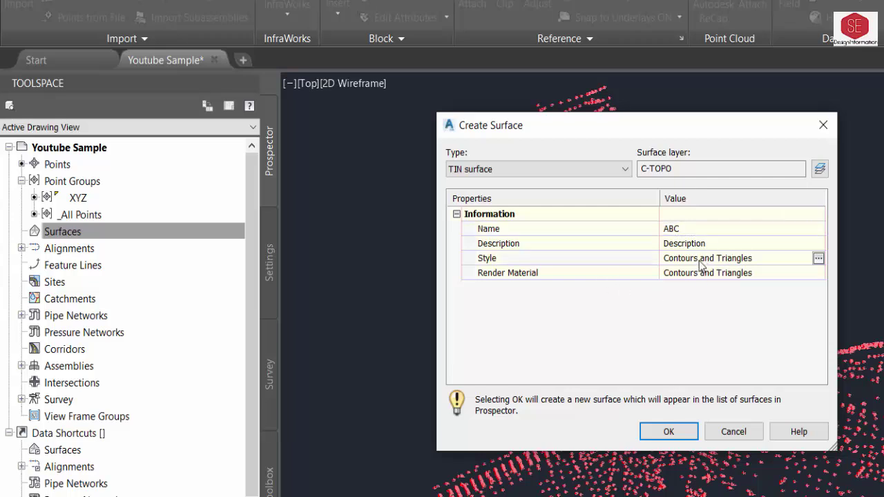
left_click(818, 259)
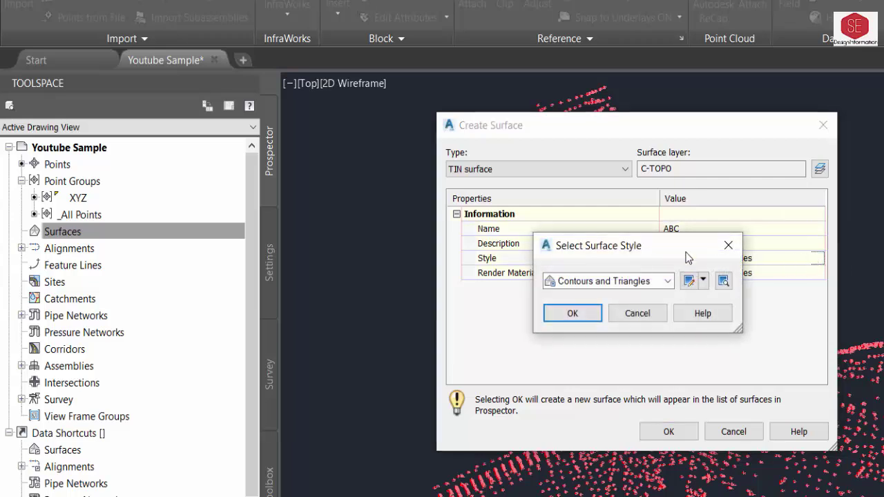
left_click(667, 282)
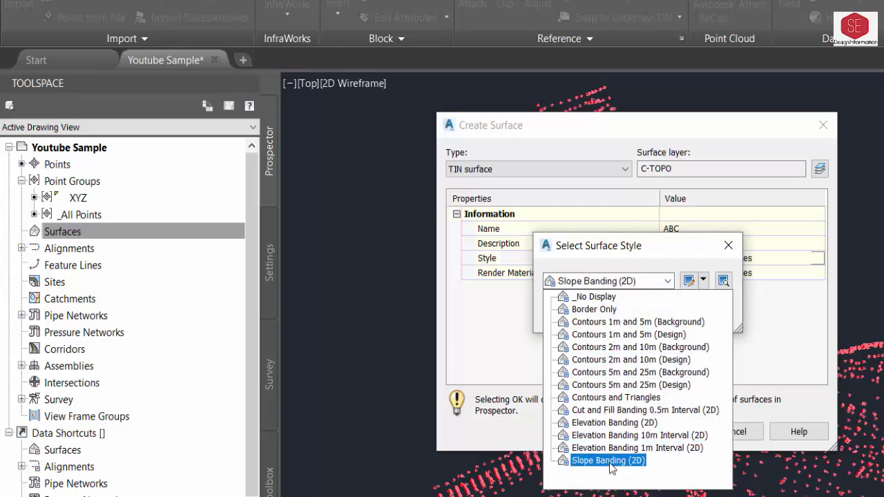
left_click(630, 399)
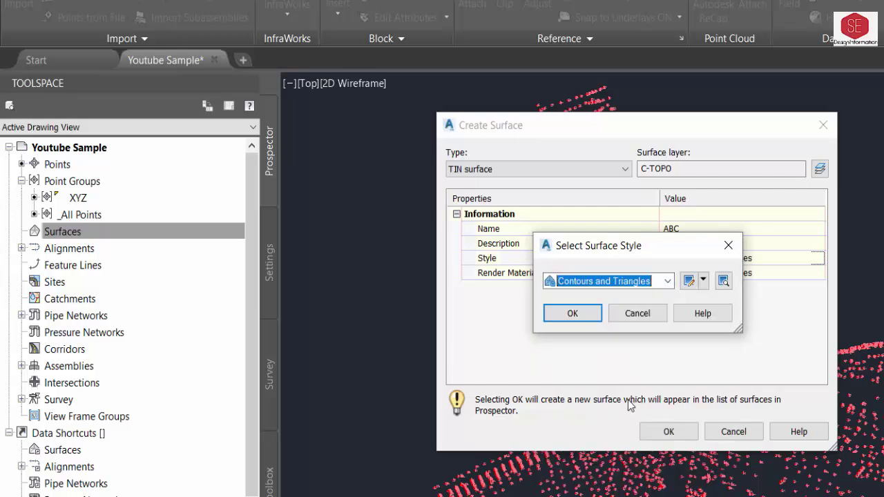
left_click(578, 316)
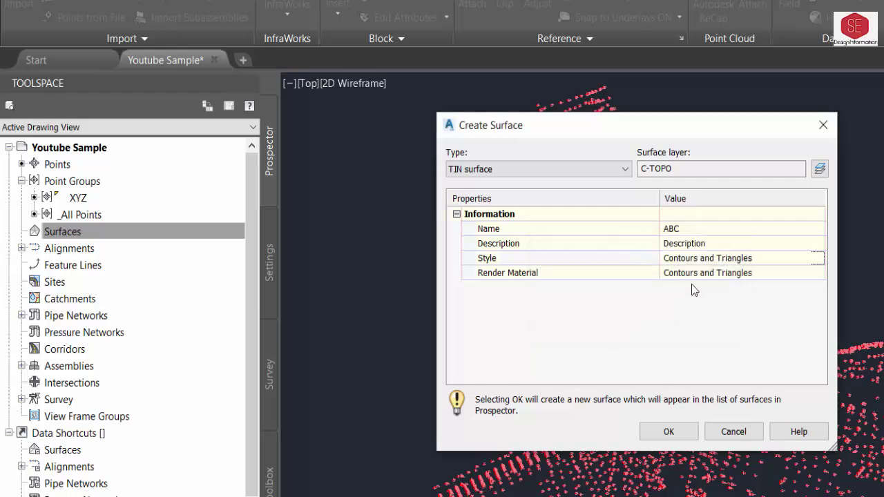
left_click(762, 276)
left_click(817, 273)
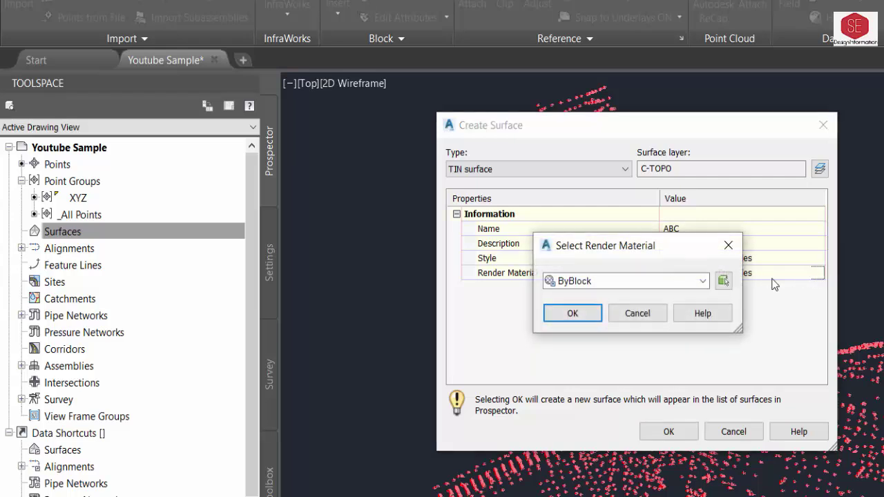
left_click(586, 284)
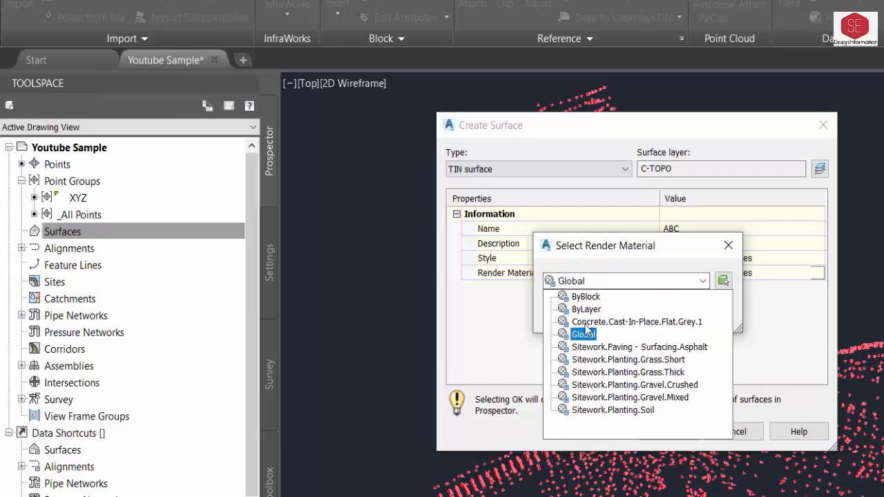
left_click(585, 309)
left_click(572, 311)
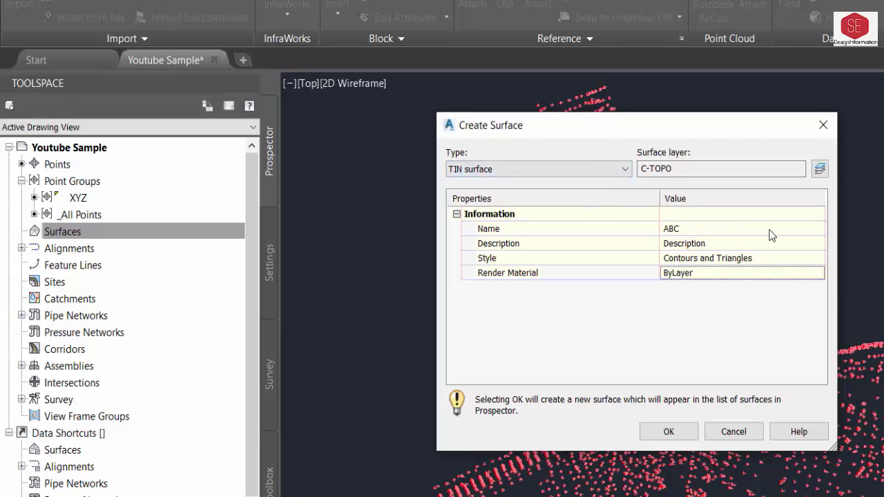
left_click(667, 432)
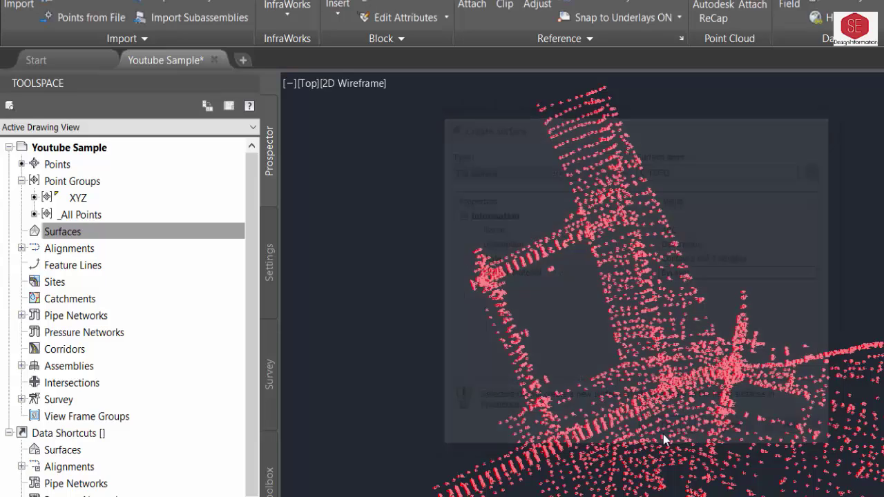
Add the XYZ point group to surface ABC's definition so it triangulates over the points.
left_click(92, 251)
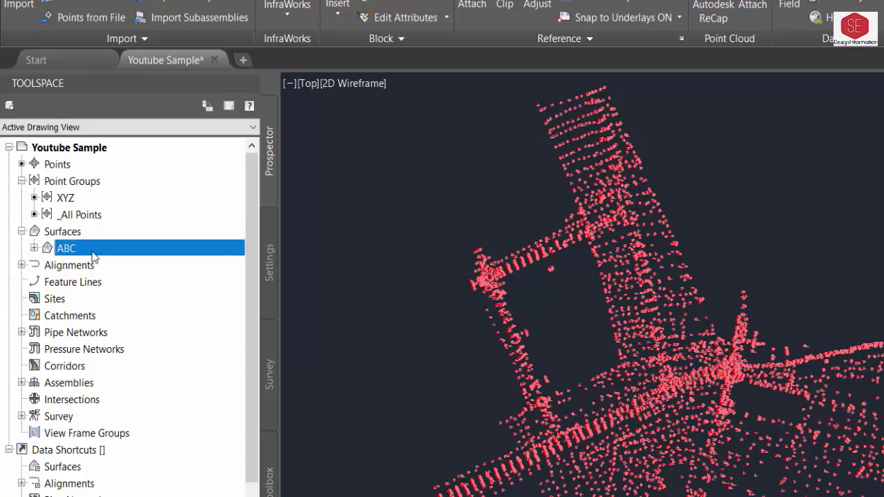
left_click(34, 248)
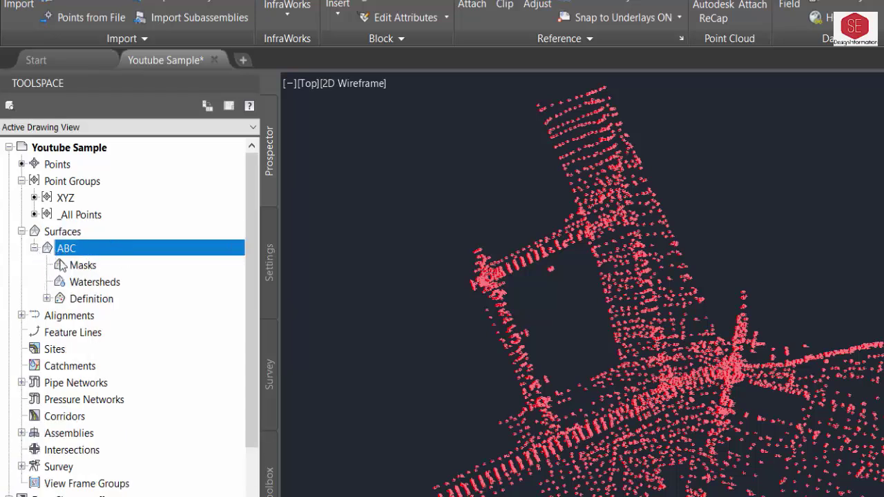
left_click(46, 299)
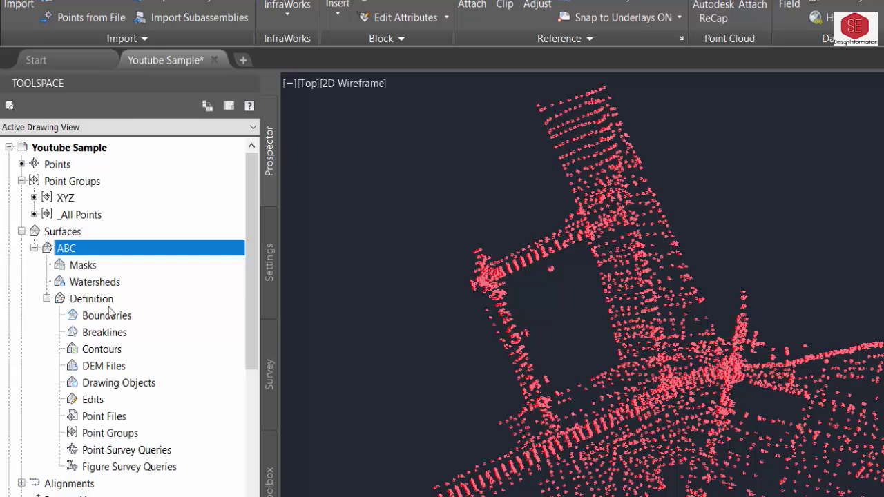
left_click(103, 434)
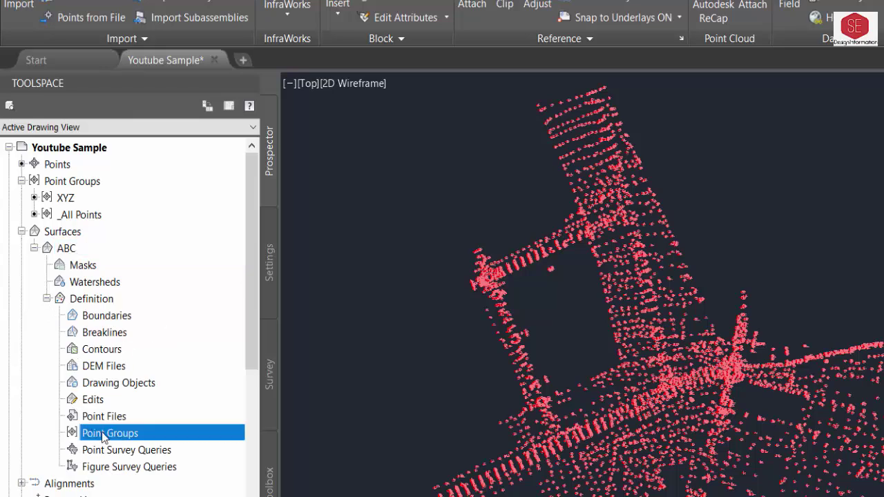
right_click(92, 433)
left_click(129, 444)
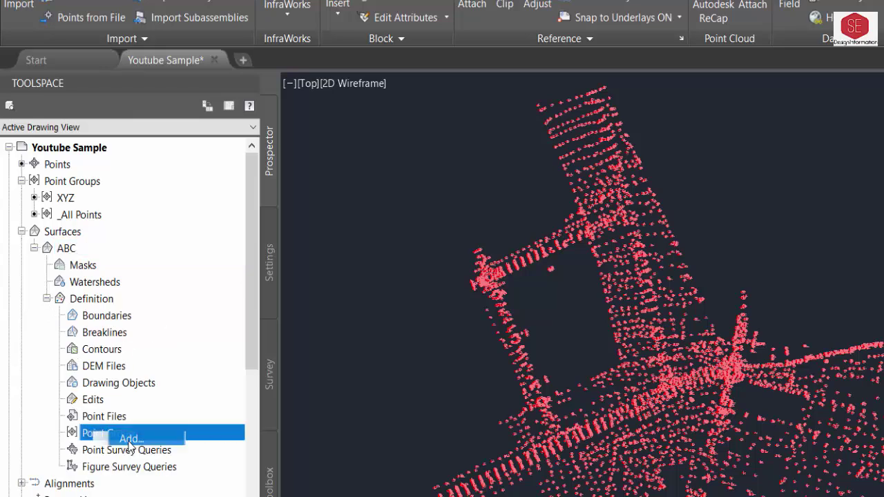
left_click(527, 260)
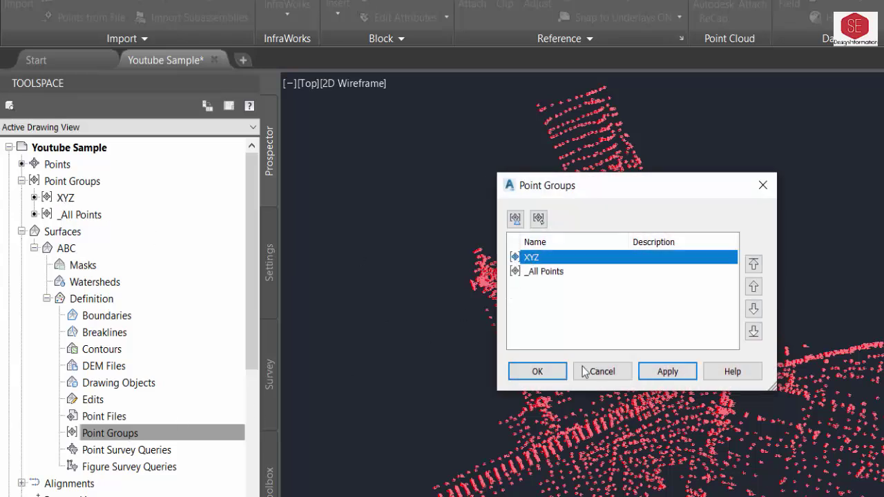
left_click(667, 372)
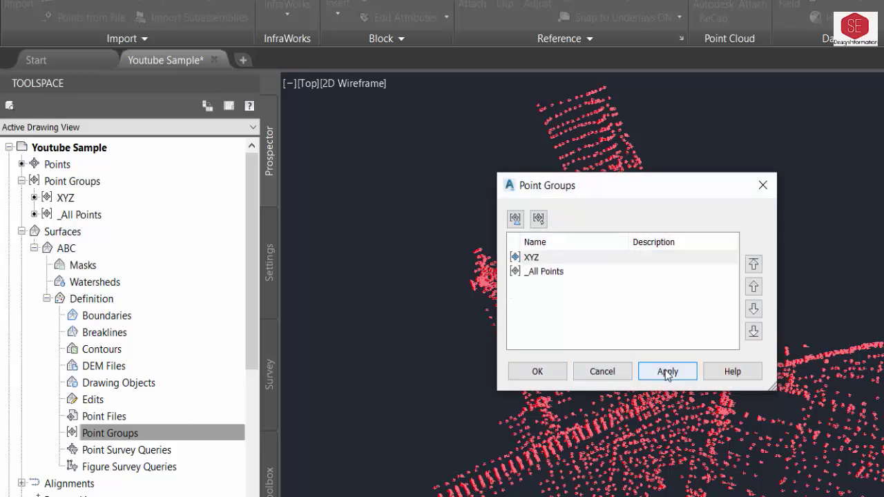
left_click(543, 374)
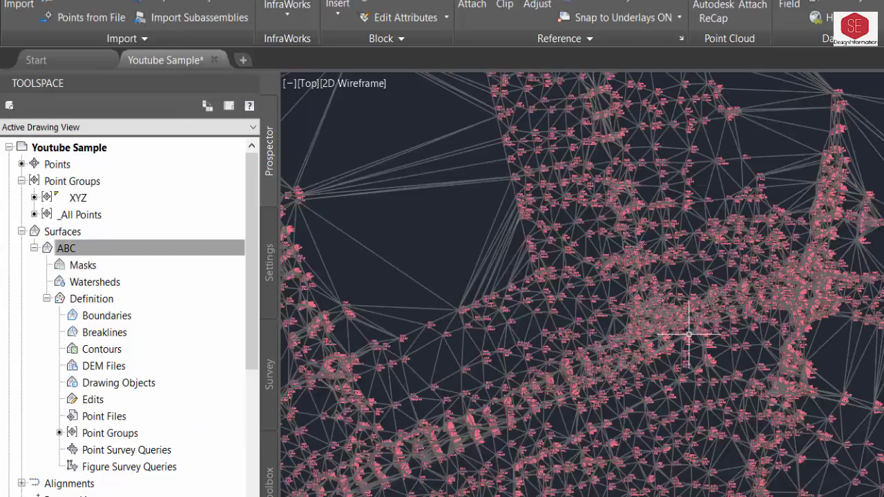
left_click(80, 243)
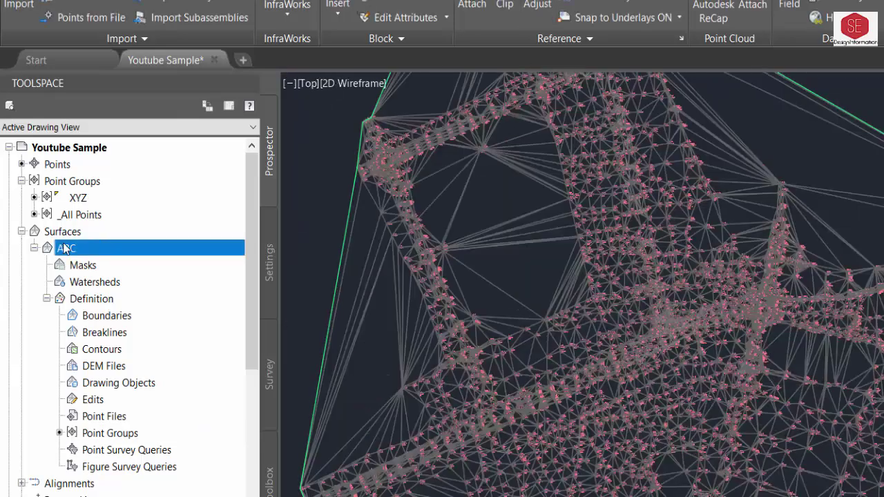
right_click(64, 250)
Set ABC's style contour intervals to 0.500m minor and 2.500m major and apply.
left_click(105, 271)
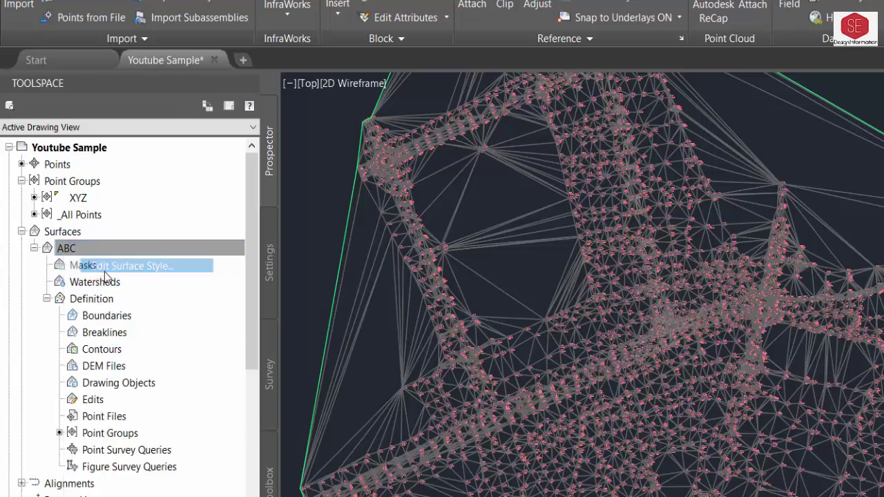
left_click(473, 118)
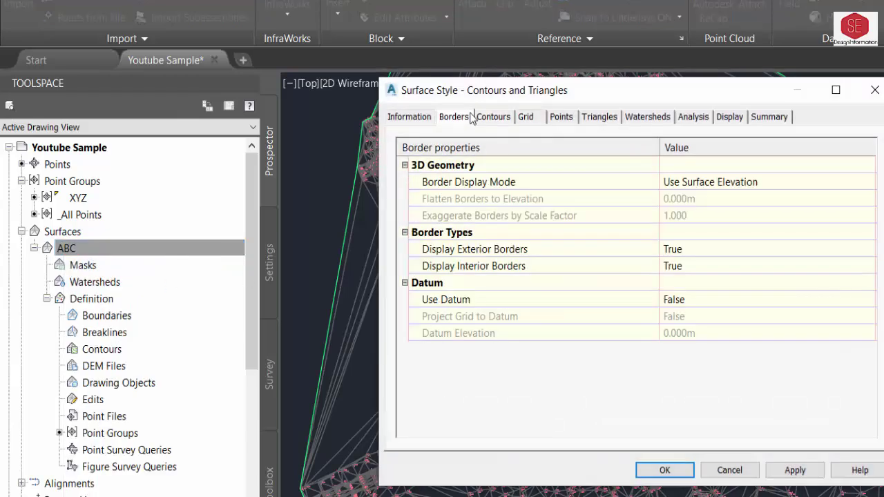
left_click(508, 121)
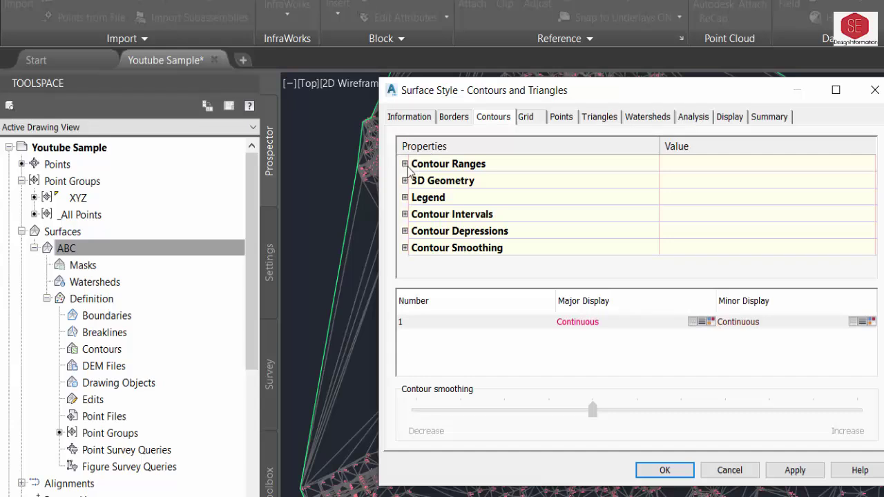
left_click(404, 215)
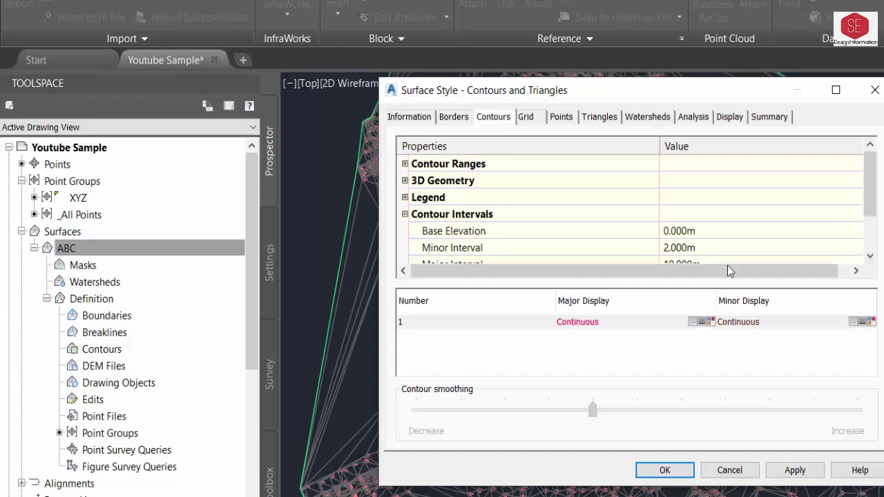
scroll(722, 242, "down", 1)
left_click(690, 197)
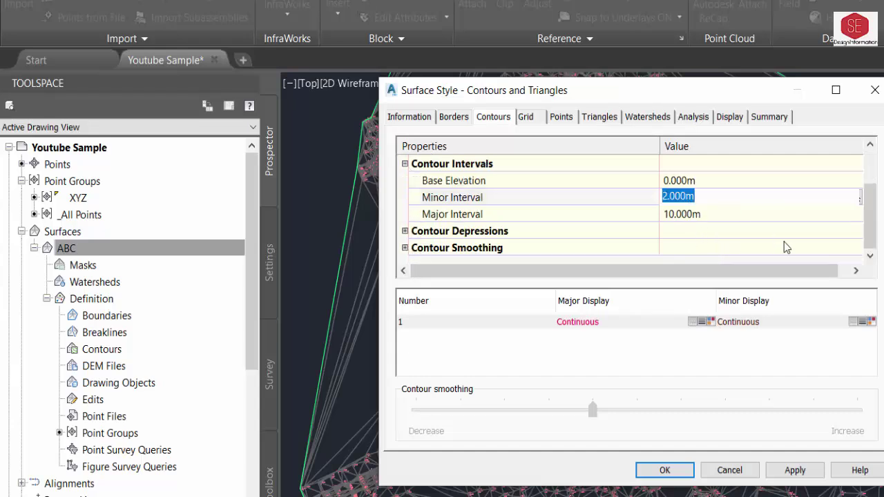
type("0.5")
left_click(692, 212)
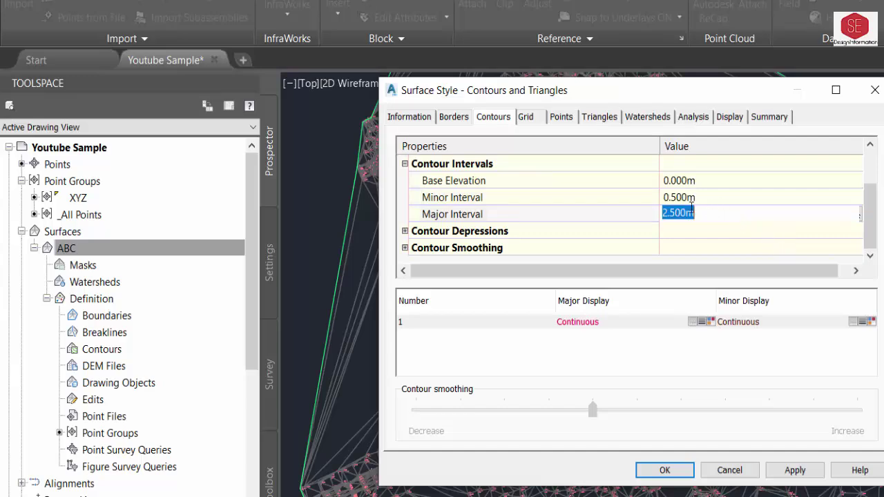
left_click(795, 471)
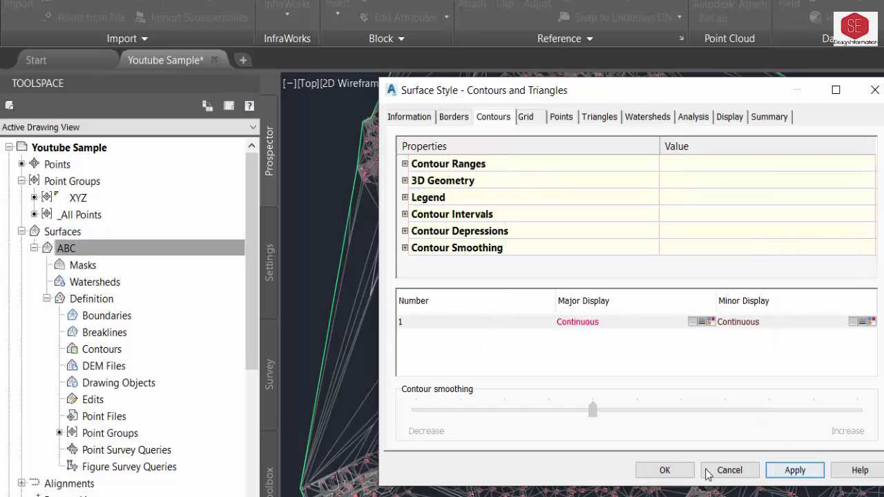
left_click(665, 470)
scroll(630, 330, "down", 1)
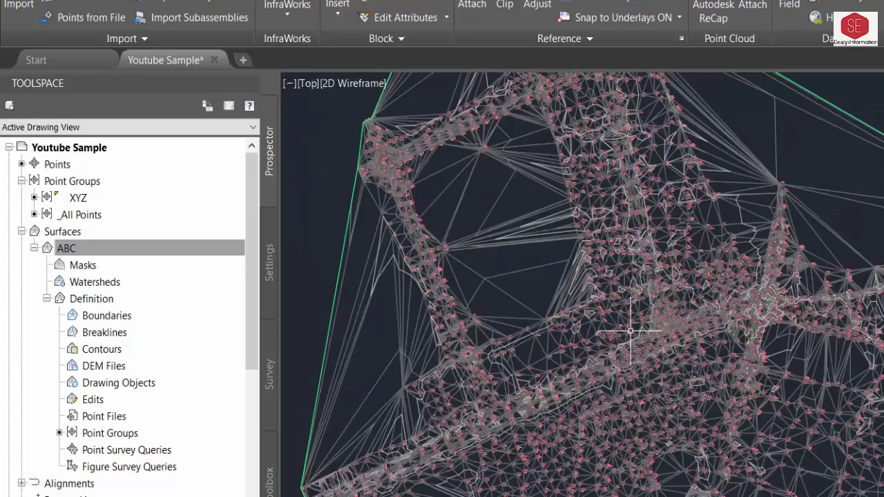
scroll(663, 277, "down", 2)
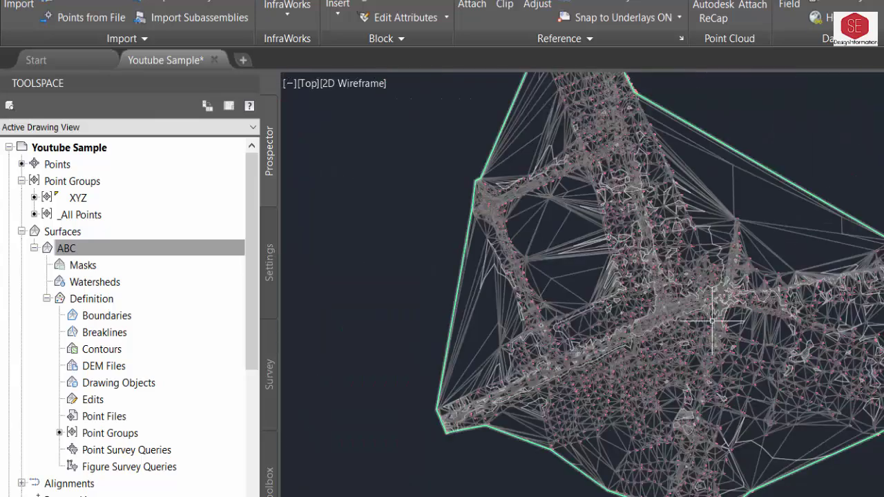
scroll(704, 317, "up", 1)
left_click(94, 252)
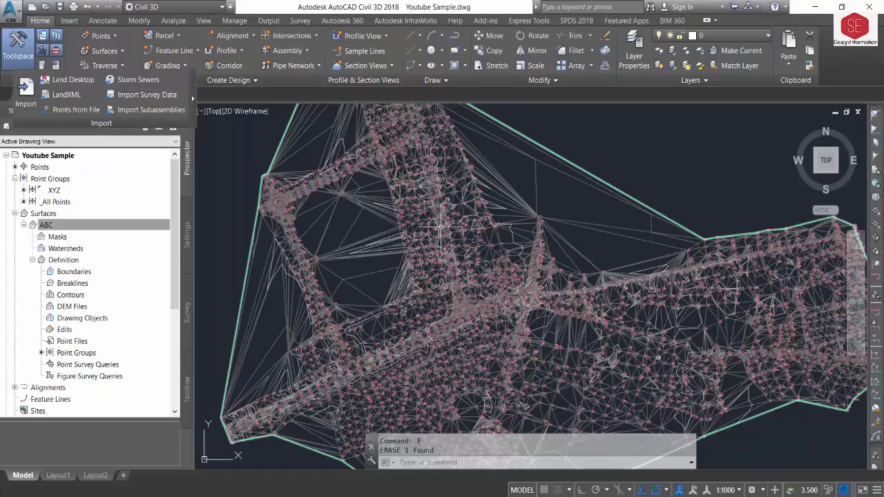
scroll(440, 226, "down", 2)
Turn off Triangles, Border, Major and Minor Contours in ABC's style Display settings.
left_click(47, 226)
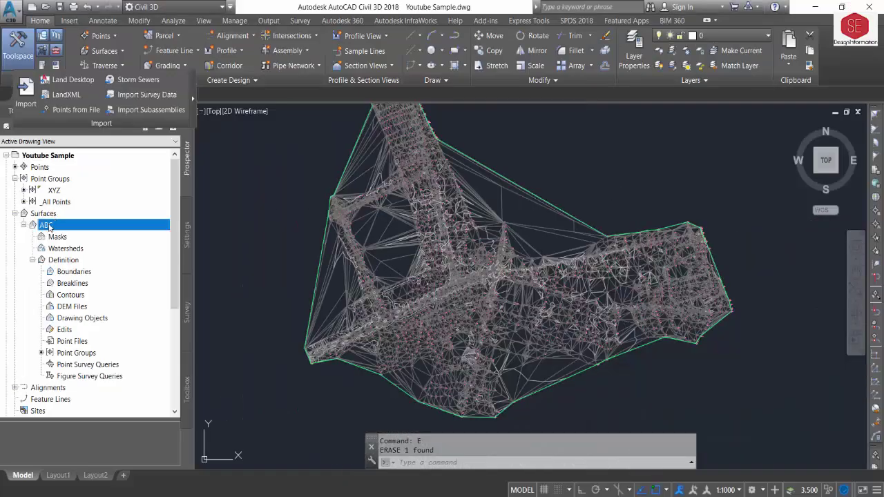
right_click(52, 226)
left_click(90, 239)
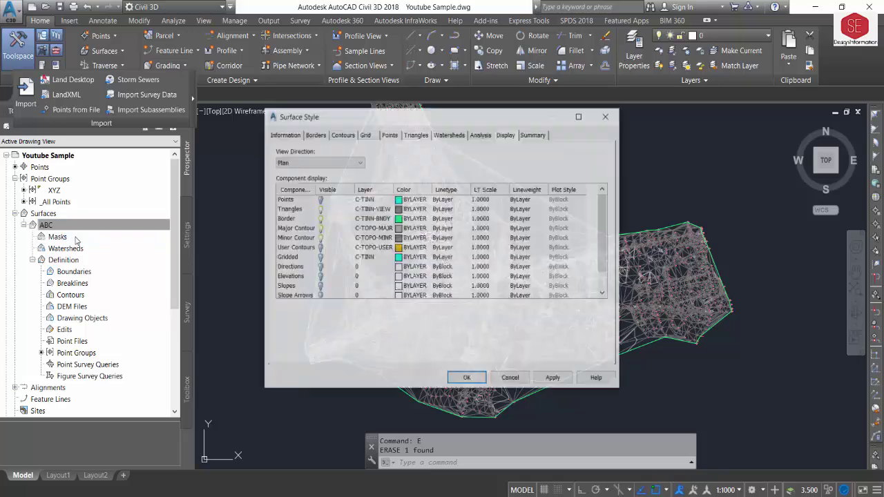
left_click(342, 135)
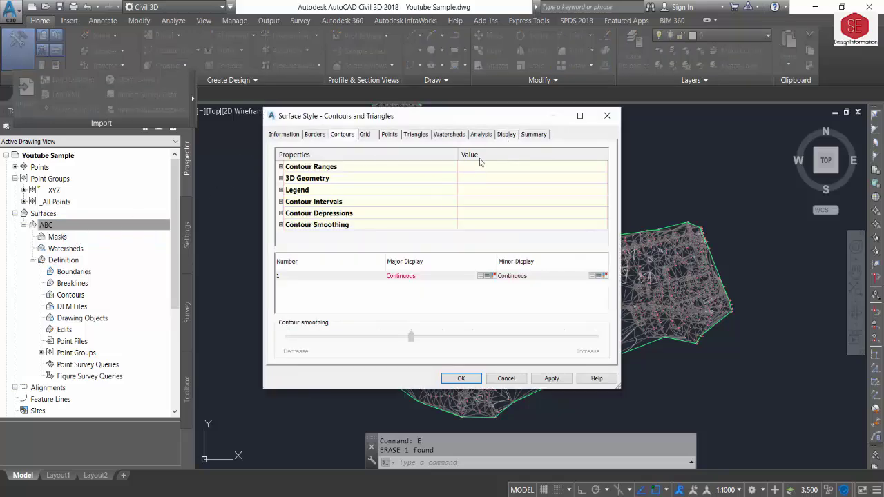
left_click(505, 134)
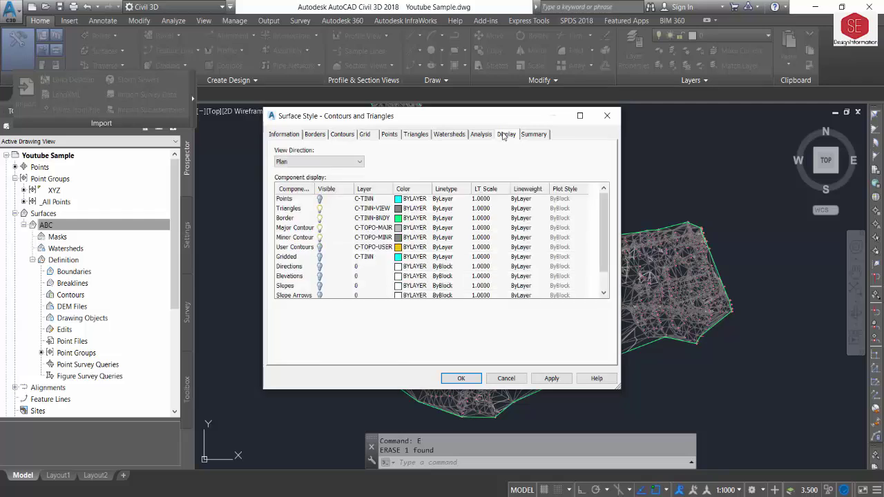
left_click(319, 208)
left_click(319, 218)
left_click(319, 227)
left_click(319, 237)
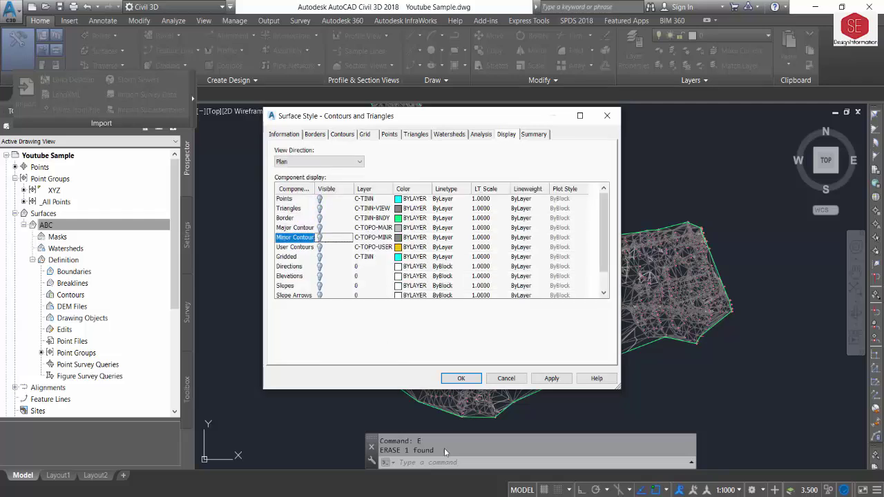
left_click(551, 378)
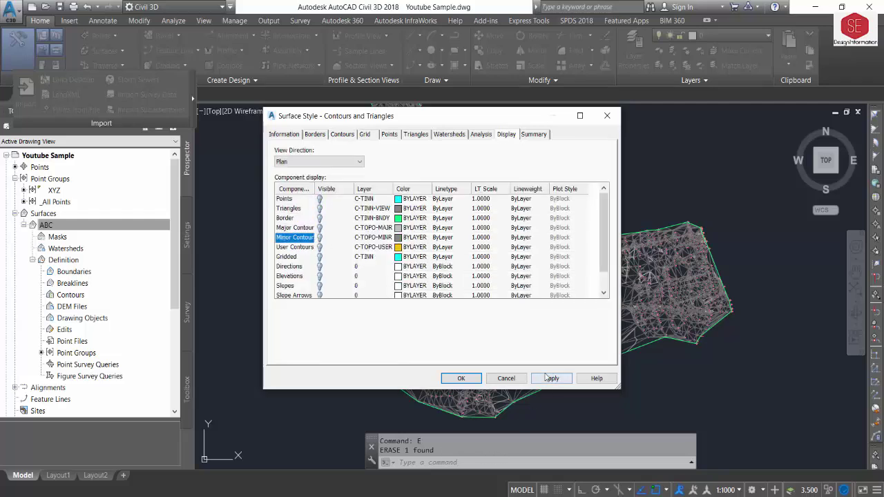
left_click(453, 379)
scroll(442, 228, "down", 4)
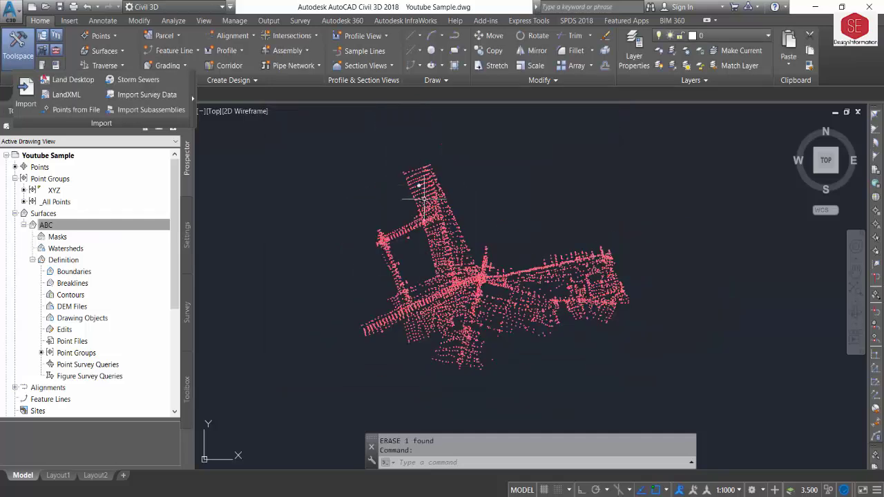
scroll(363, 224, "up", 2)
Set the XYZ point group's point label style to <none> and apply.
left_click(54, 190)
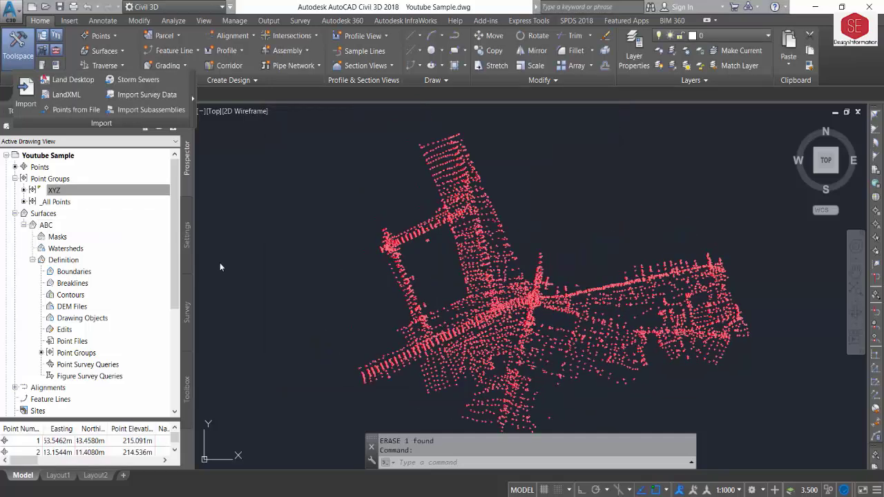
left_click(52, 188)
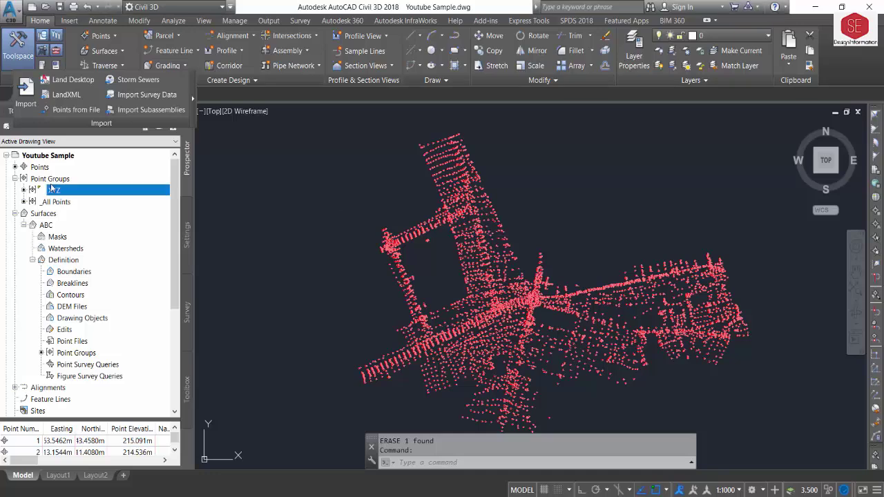
right_click(62, 194)
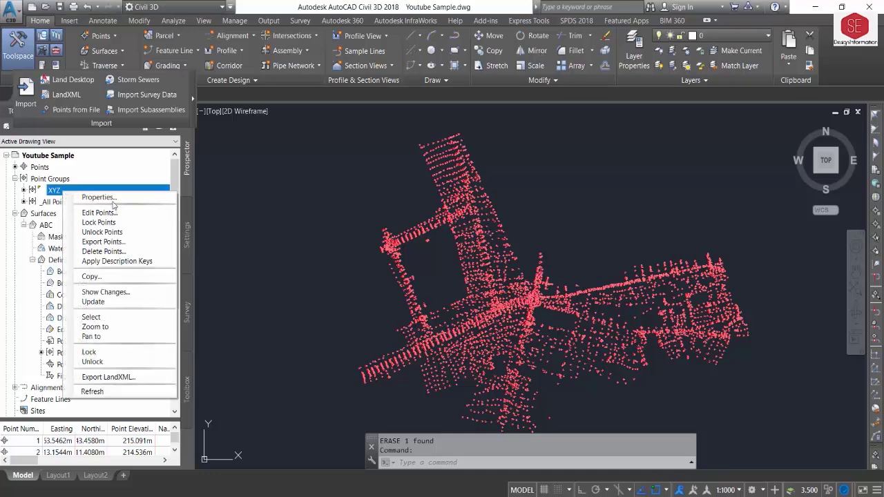
left_click(113, 199)
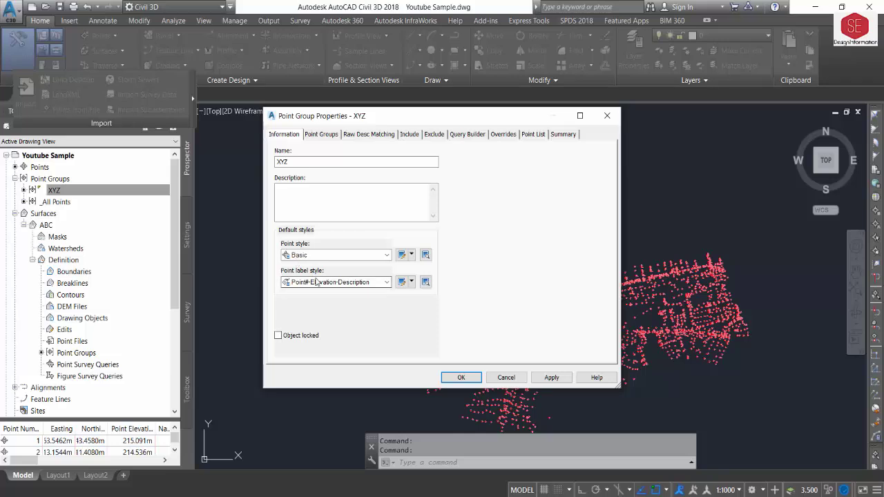
left_click(317, 281)
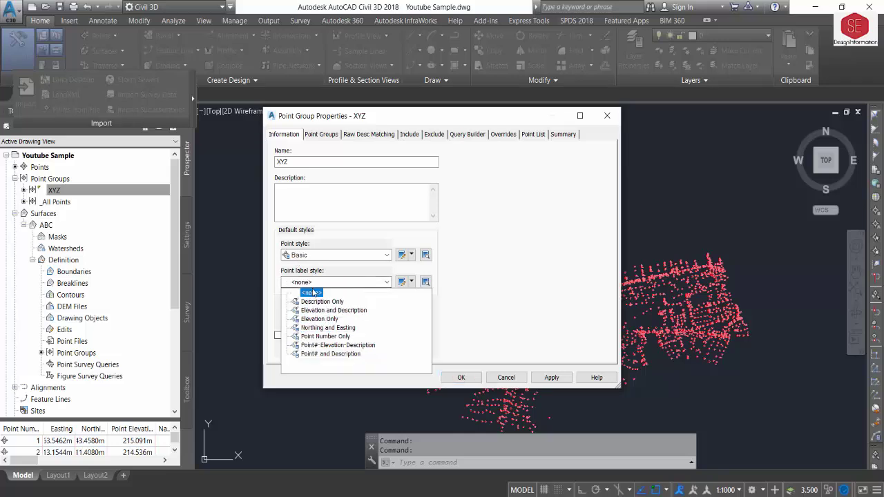
left_click(308, 293)
left_click(565, 381)
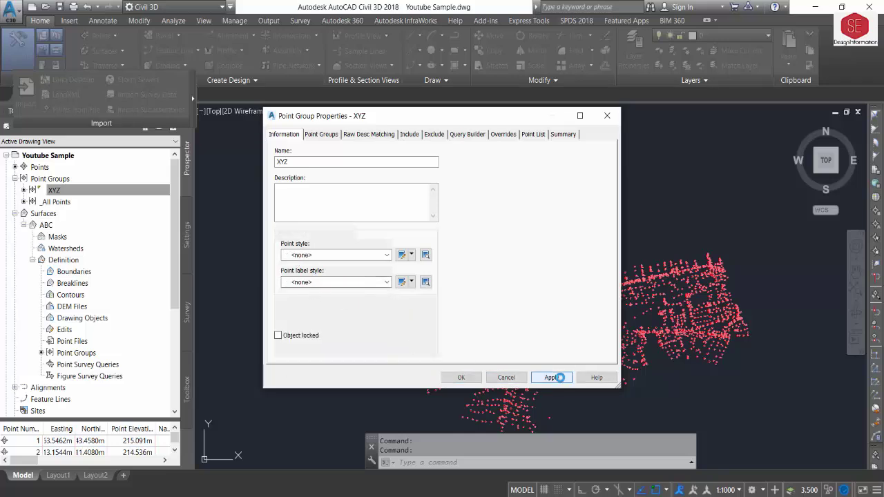
left_click(461, 377)
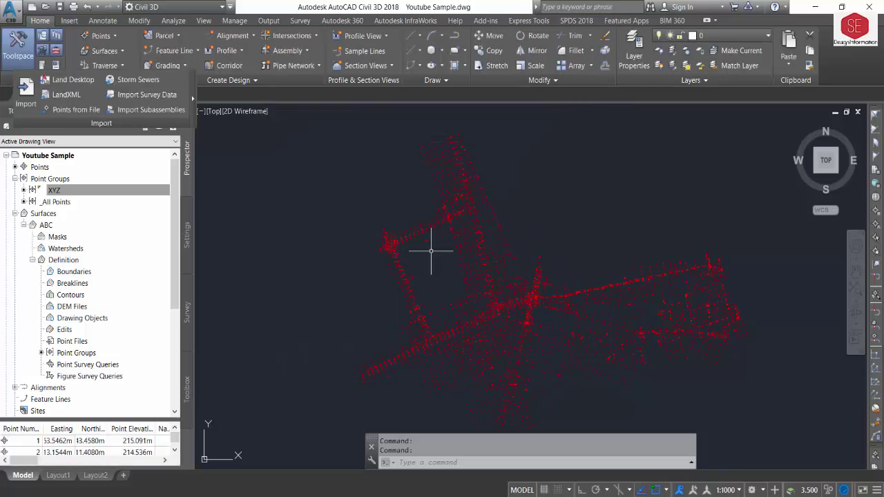
Zoom in and select a survey point to check it is unlabelled, then cancel.
scroll(500, 304, "up", 5)
scroll(496, 262, "up", 2)
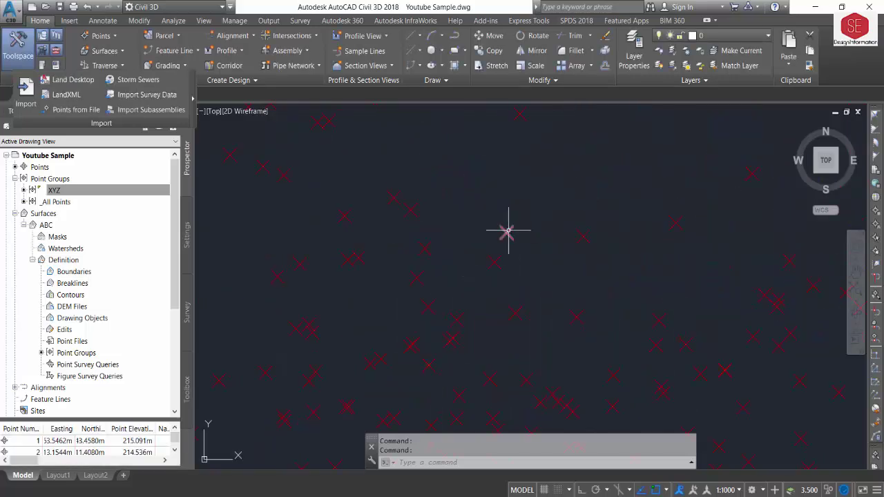
left_click(492, 248)
scroll(462, 249, "down", 2)
scroll(503, 216, "down", 2)
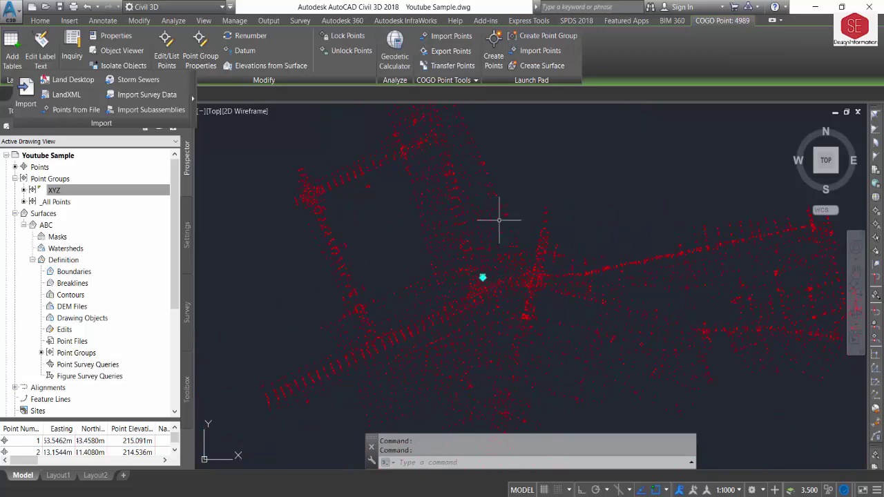
scroll(443, 232, "down", 2)
key("Escape")
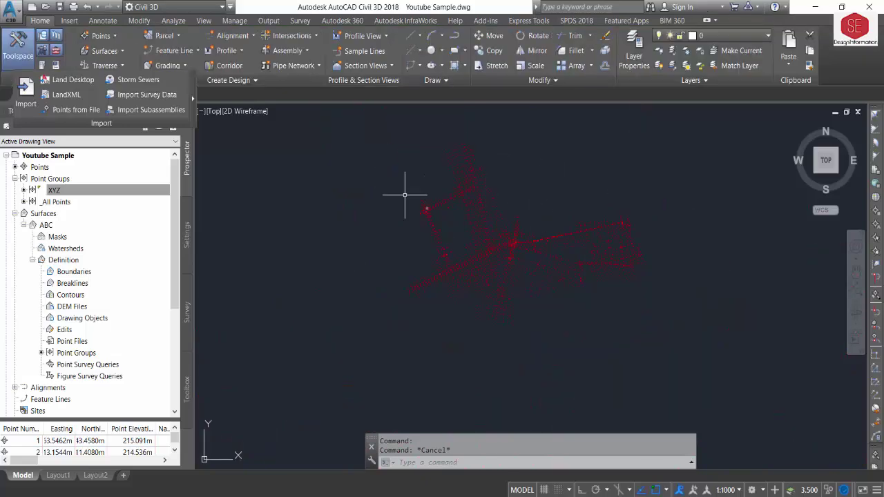
scroll(507, 193, "up", 2)
Start a new alignment named ABC with Centerline type via Alignment Creation Tools.
left_click(223, 37)
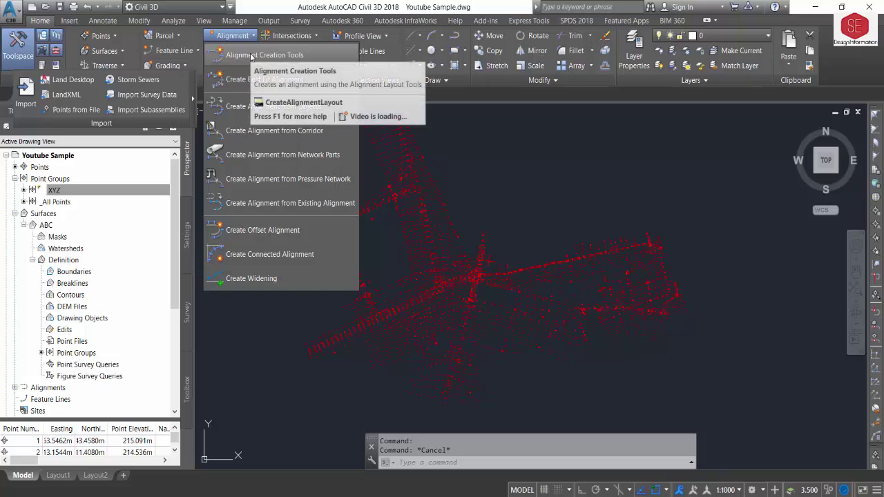
left_click(252, 55)
type("Youtube")
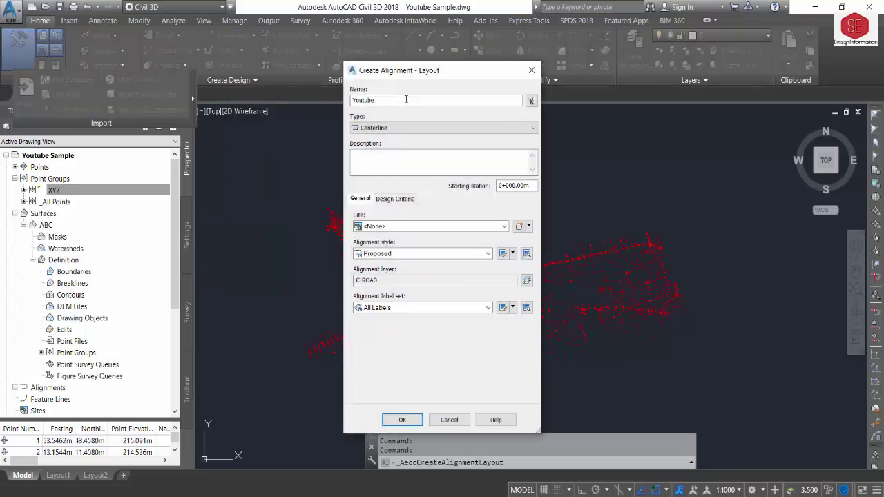
double_click(406, 100)
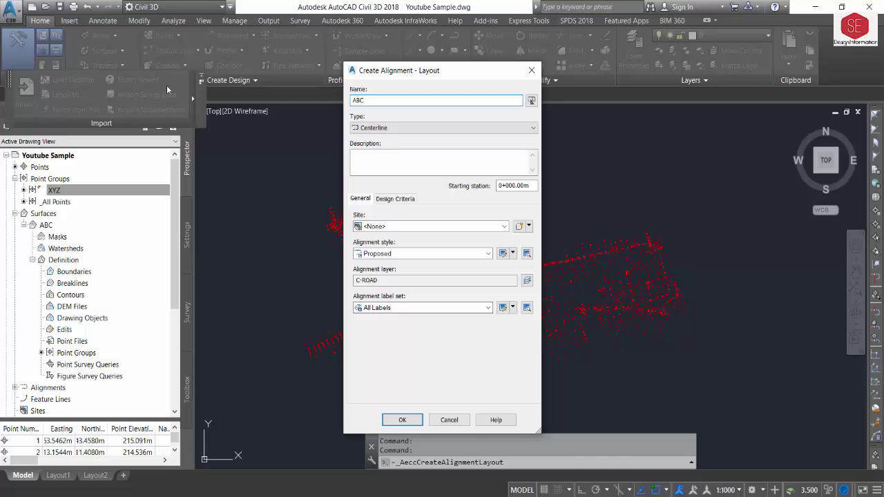
left_click(376, 128)
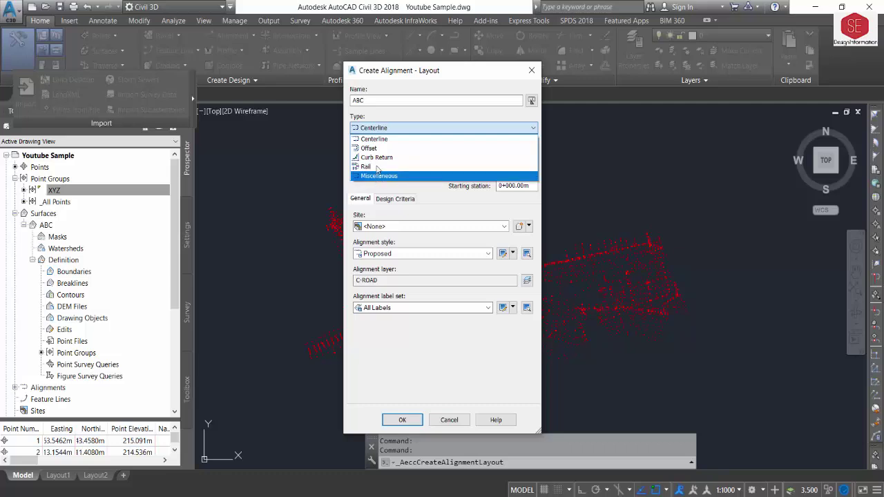
left_click(376, 139)
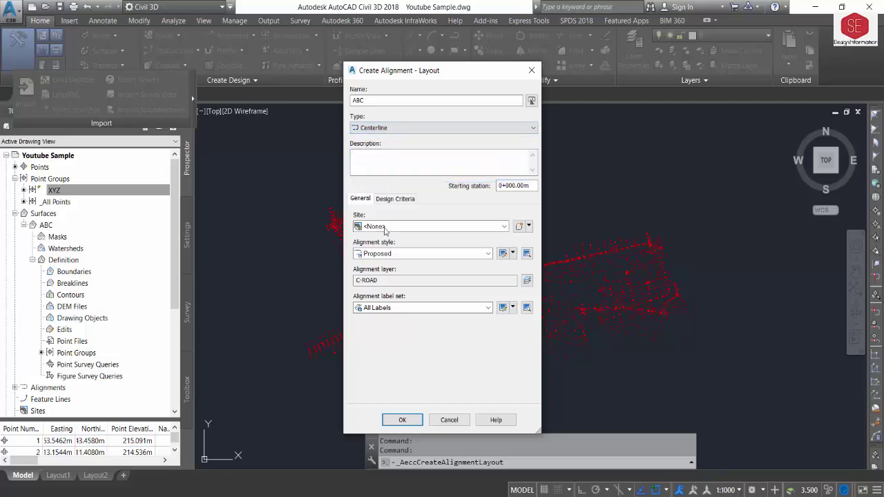
left_click(397, 163)
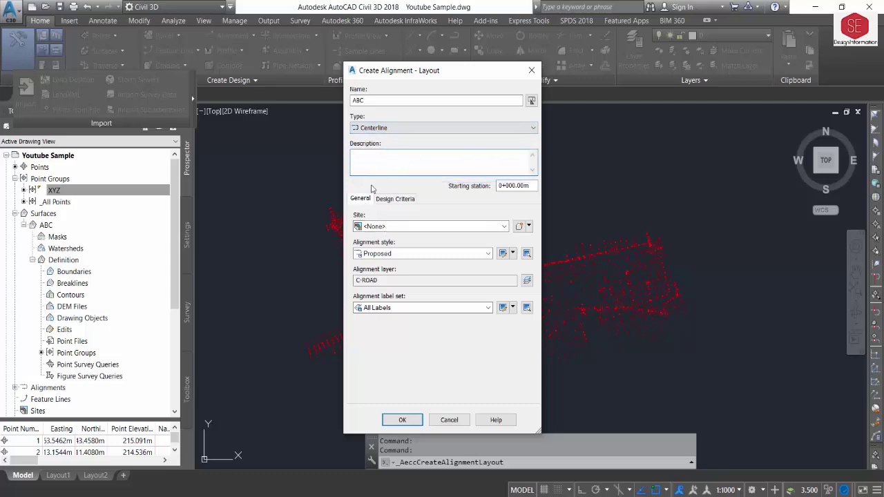
left_click(397, 200)
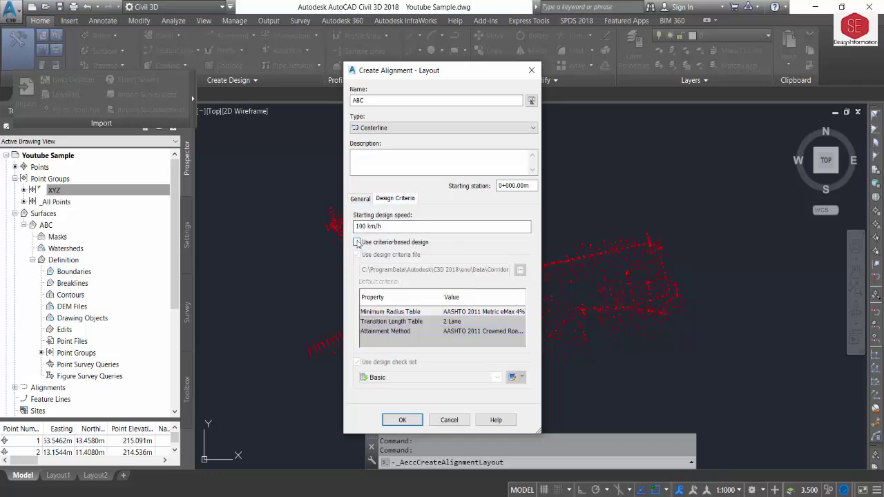
left_click(360, 199)
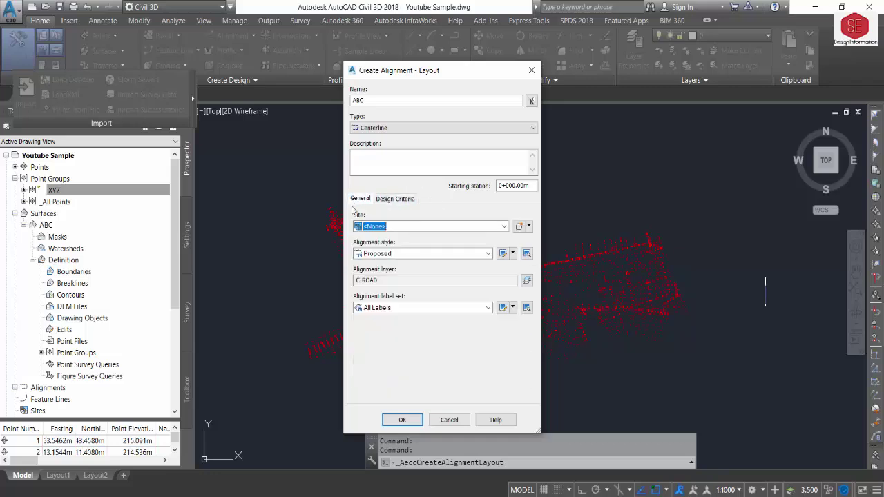
Give alignment ABC no site, Proposed style, C-ROAD layer, and open the All Labels set for editing.
left_click(446, 229)
left_click(449, 230)
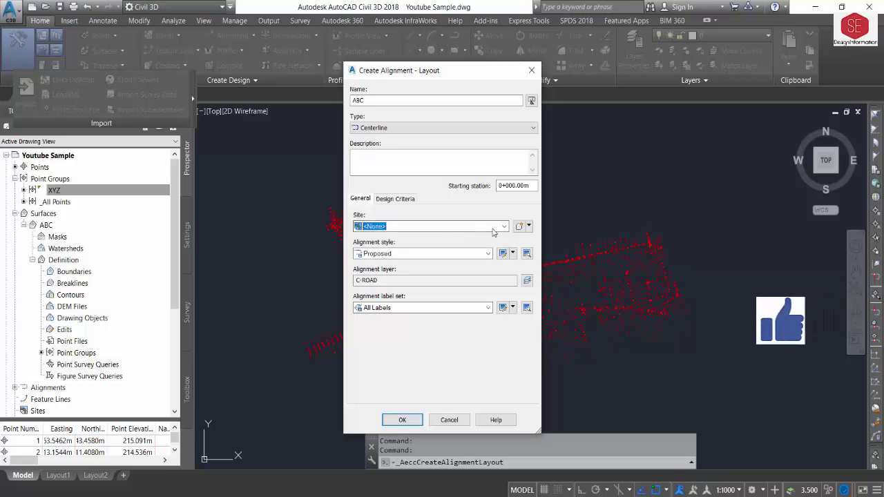
left_click(388, 254)
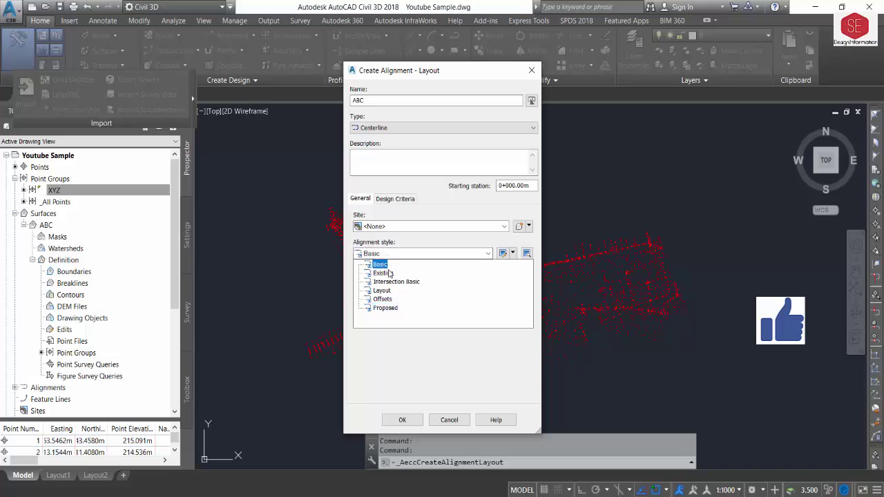
left_click(384, 308)
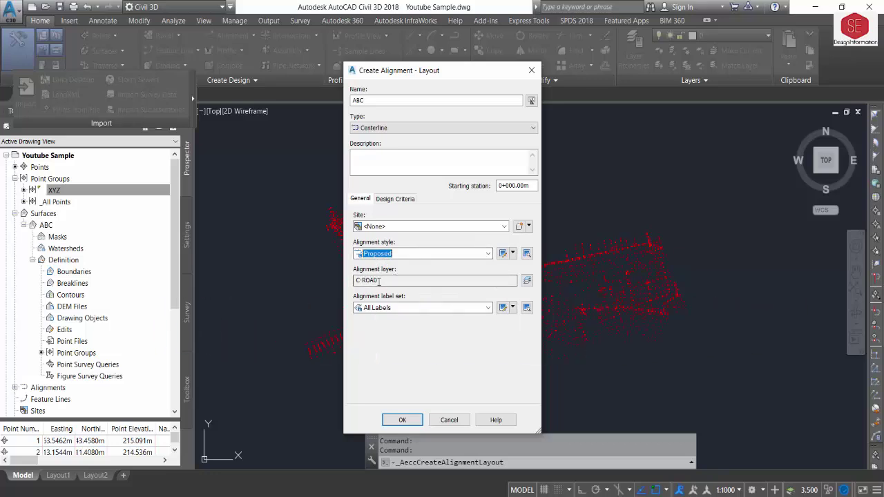
left_click(526, 281)
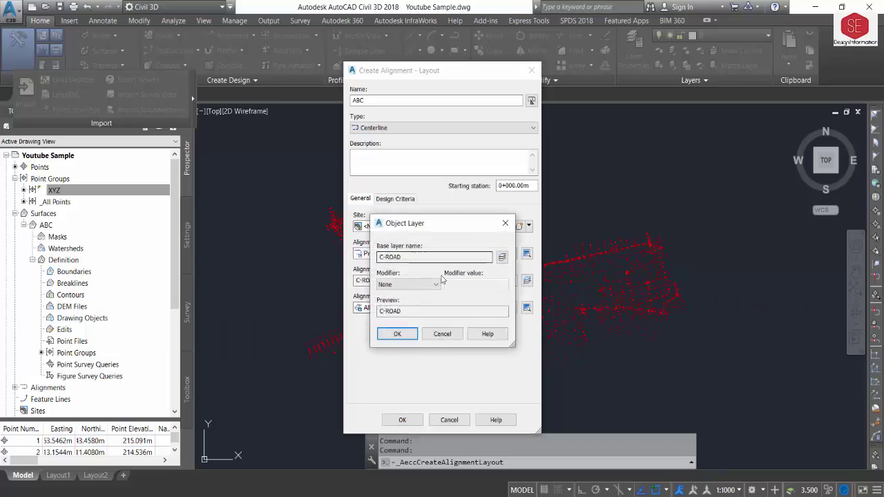
left_click(398, 334)
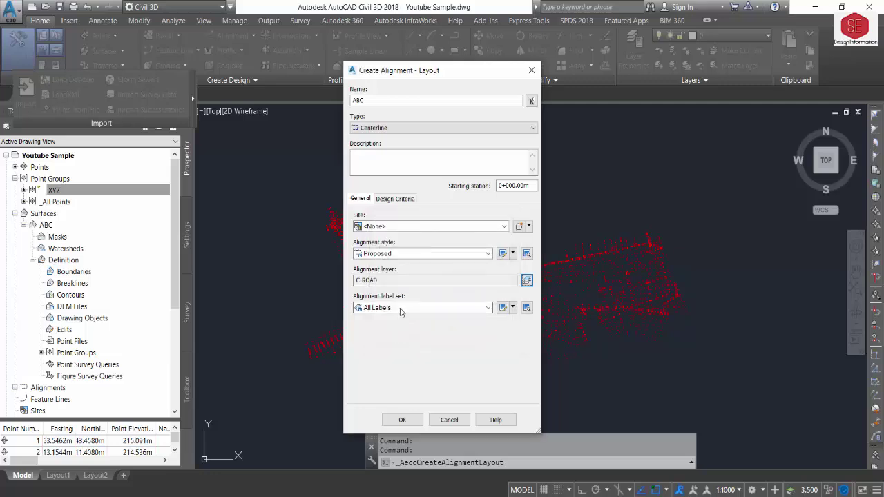
left_click(402, 308)
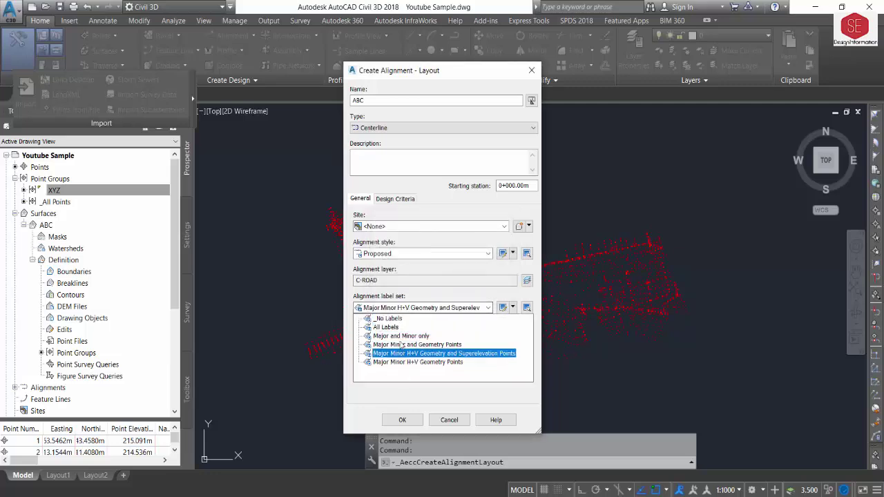
left_click(385, 327)
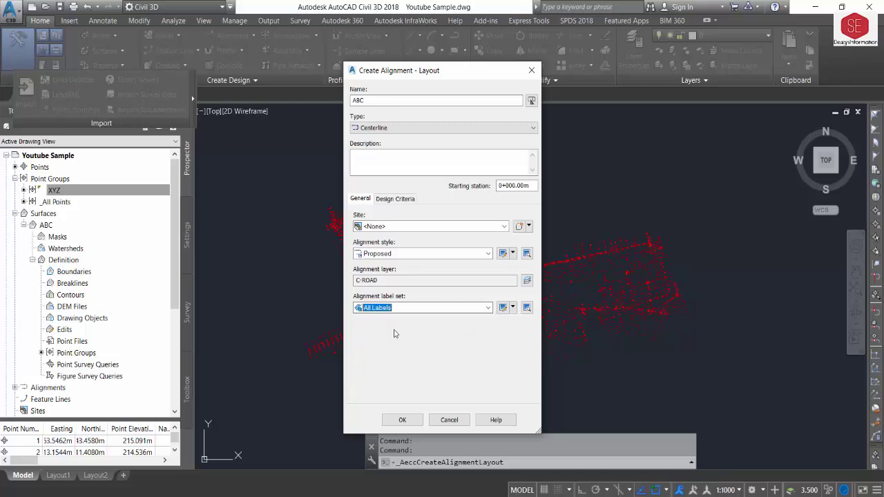
left_click(504, 308)
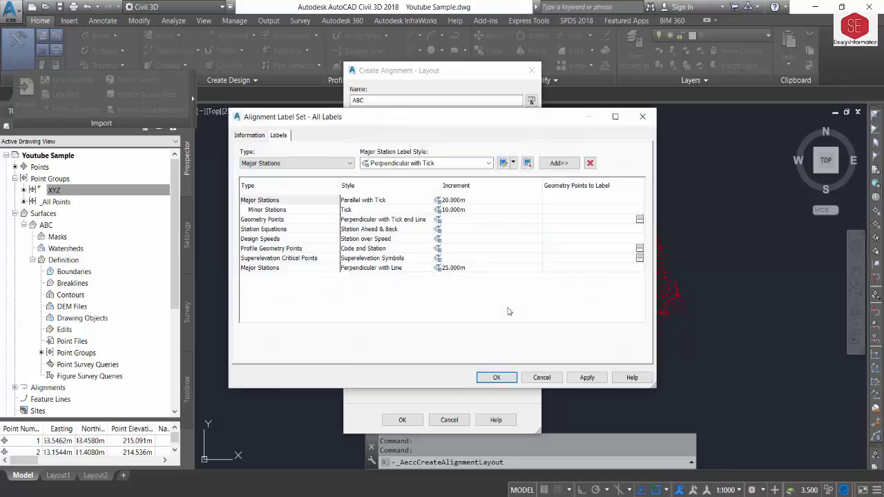
Clear the label set's entries and add Major Stations labels using Perpendicular with Line.
left_click(265, 210)
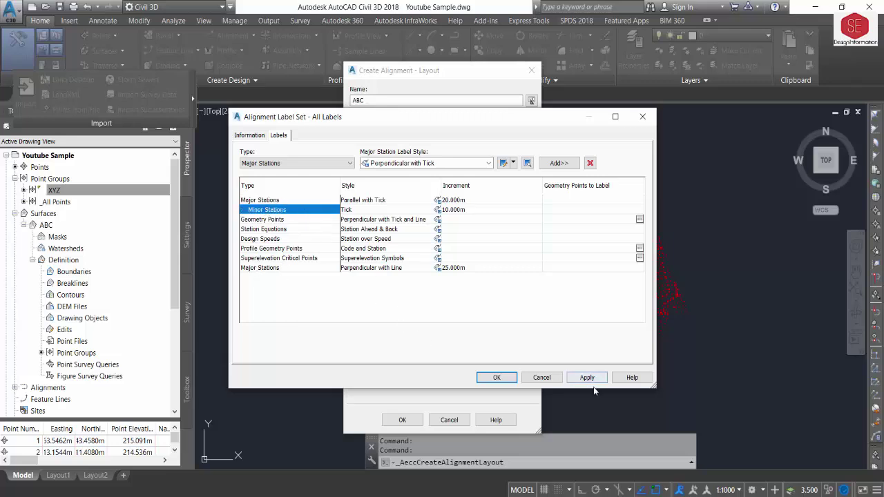
double_click(589, 163)
double_click(589, 163)
left_click(590, 163)
triple_click(589, 163)
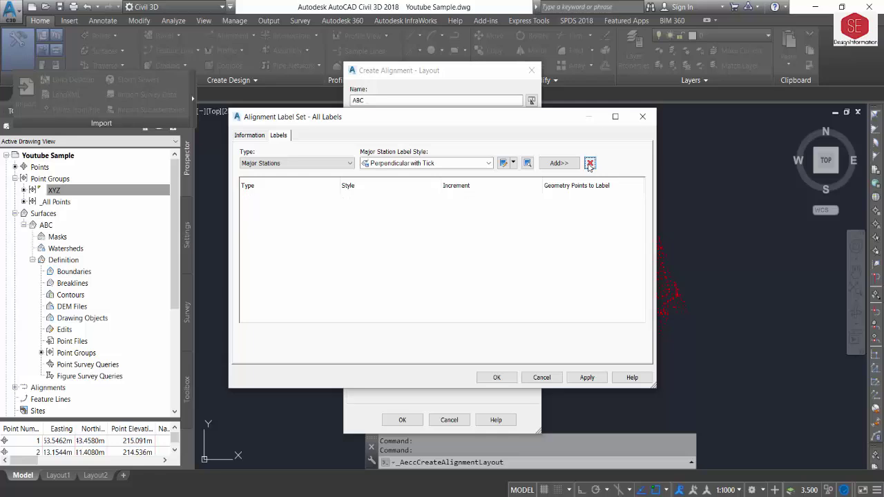
left_click(443, 164)
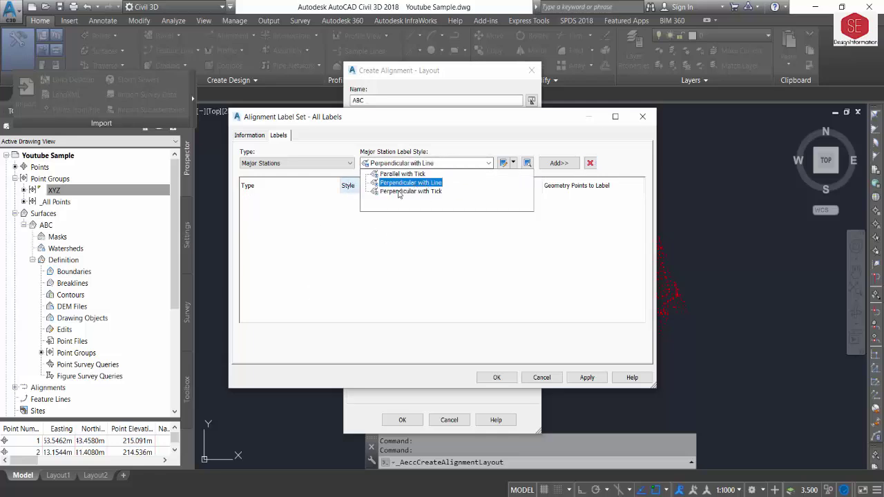
left_click(419, 184)
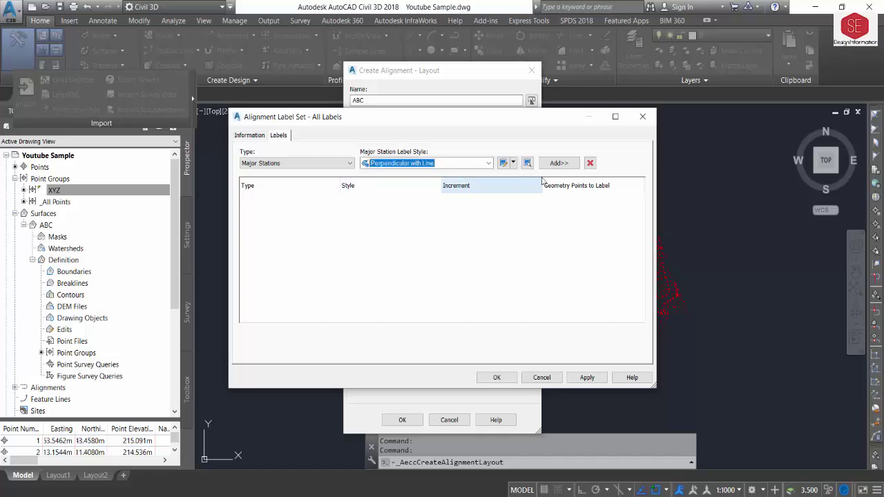
left_click(559, 163)
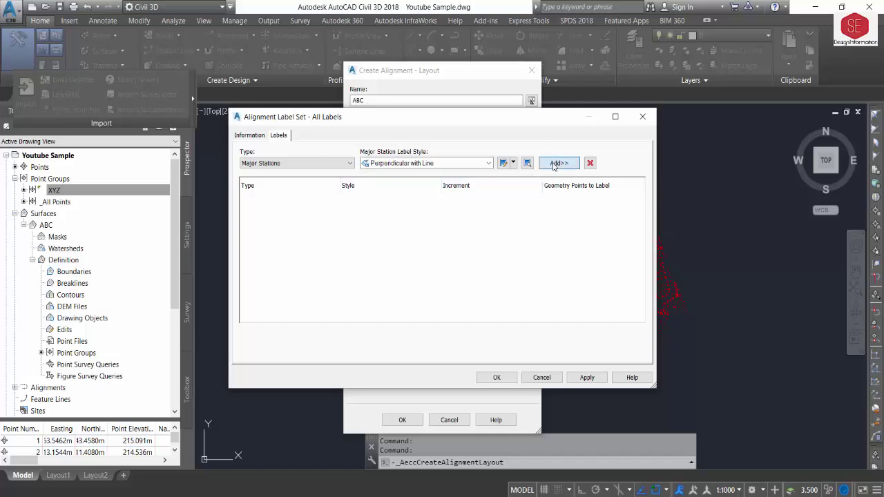
Browse the Perpendicular with Line style details and previews, then cancel without changes.
left_click(504, 163)
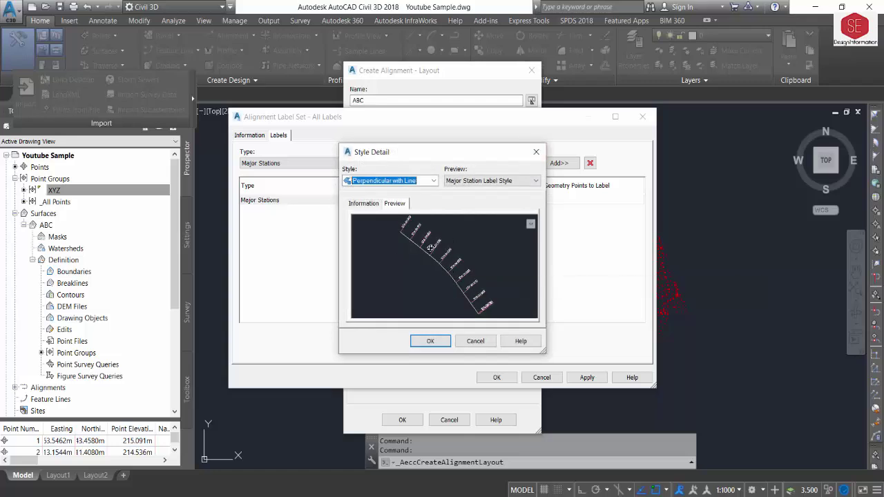
left_click(489, 181)
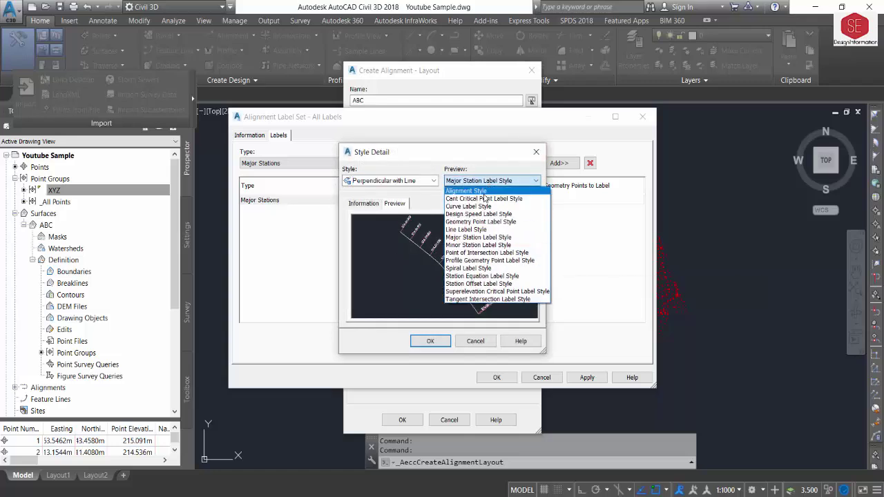
left_click(483, 191)
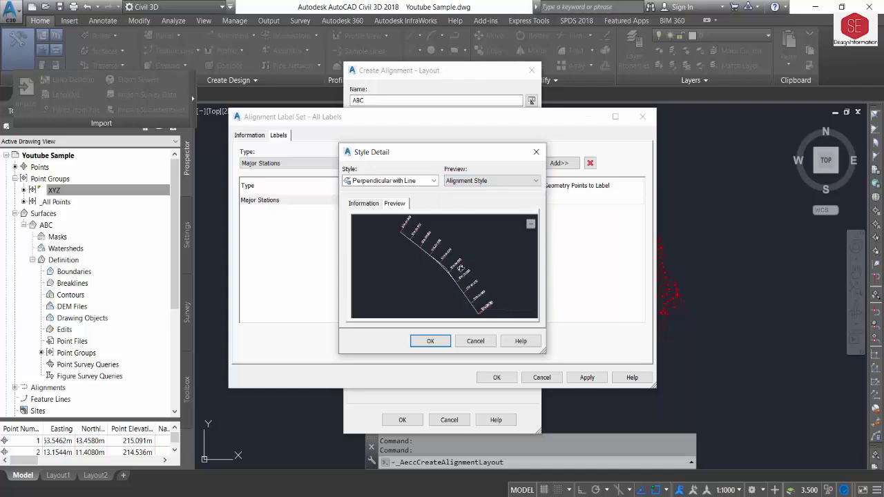
left_click(364, 205)
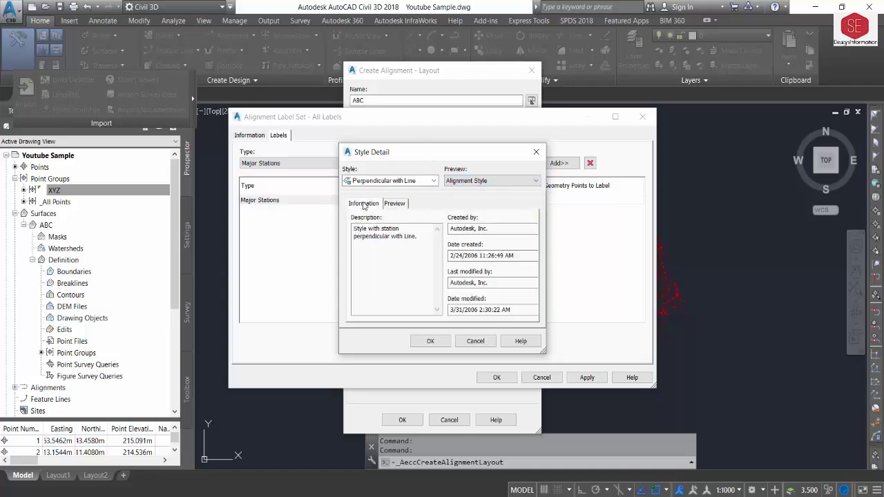
left_click(418, 181)
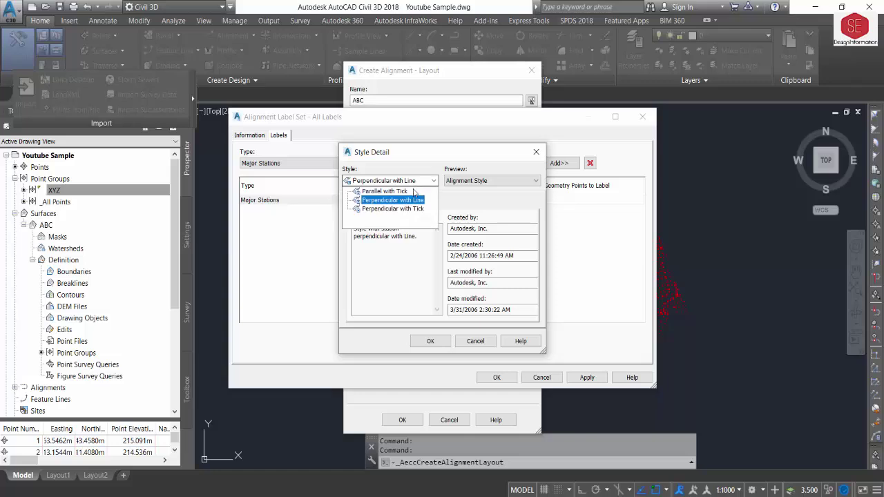
left_click(399, 196)
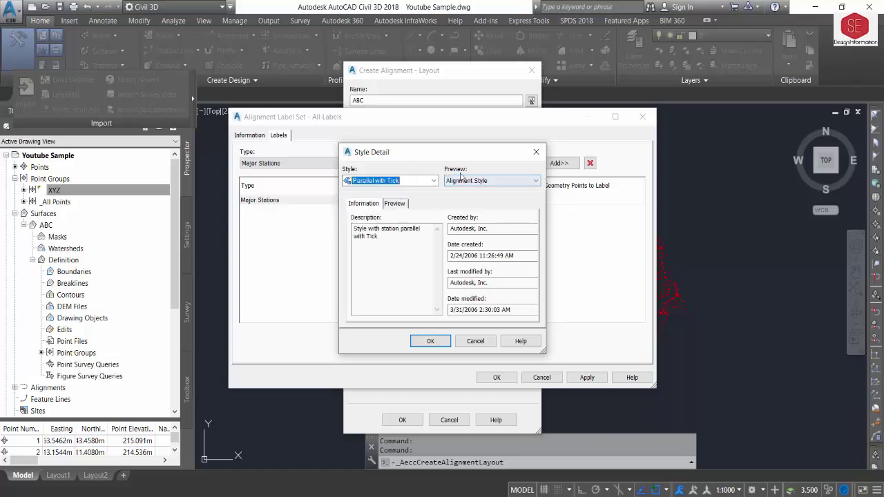
left_click(463, 178)
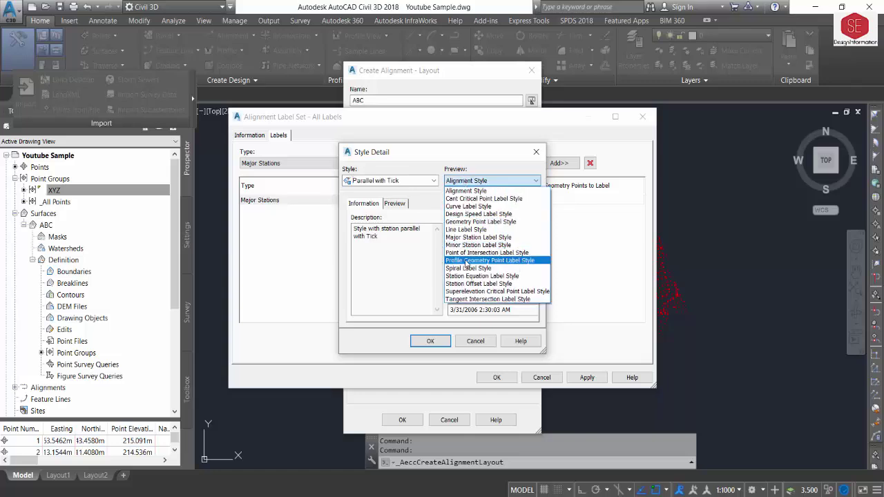
left_click(391, 179)
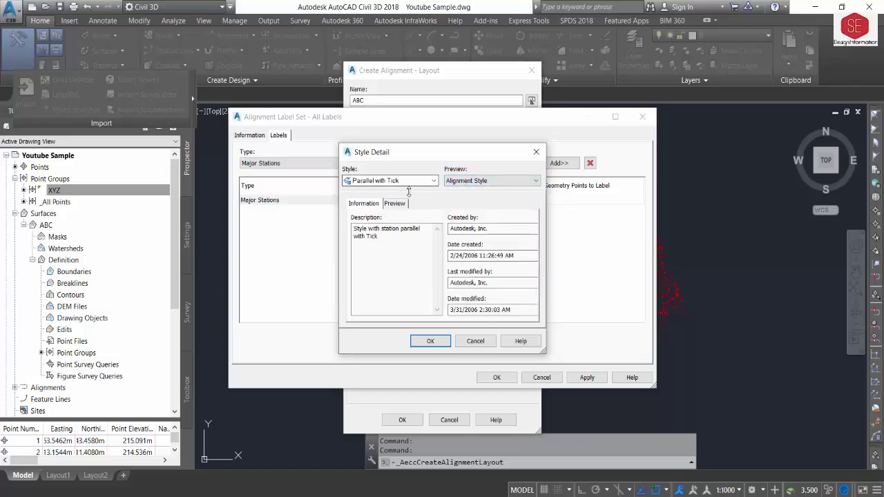
left_click(475, 341)
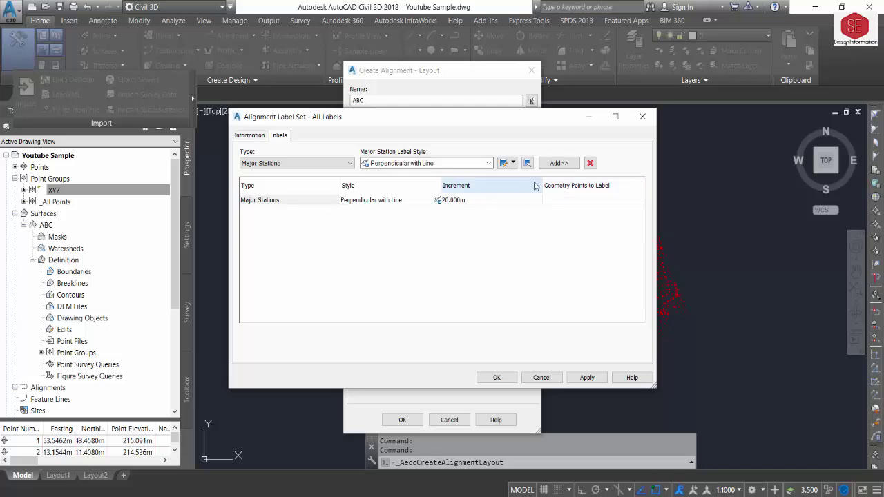
left_click(504, 164)
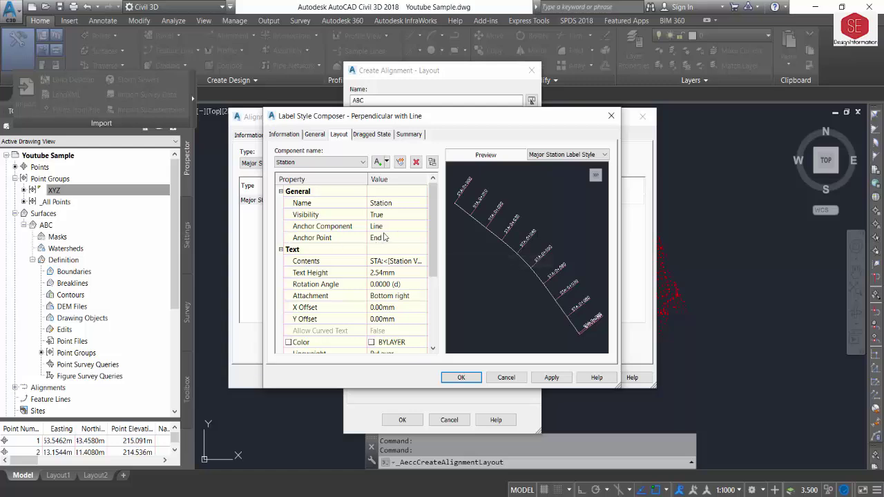
scroll(385, 237, "down", 1)
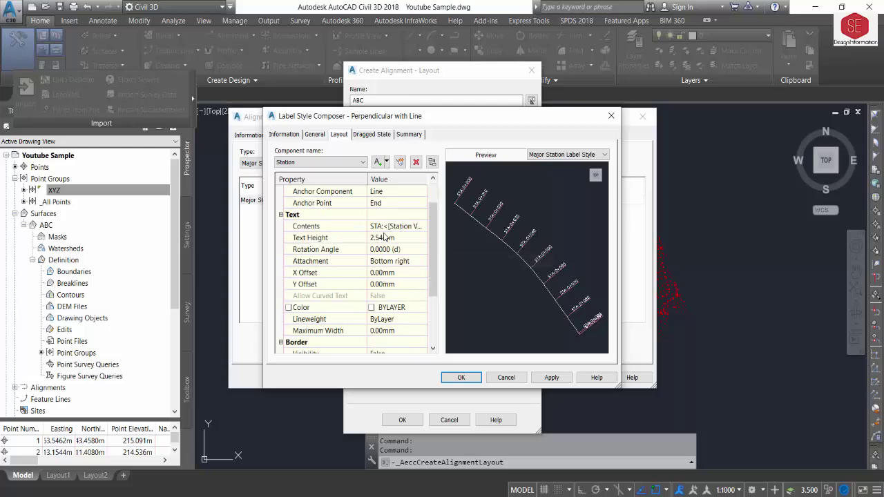
left_click(381, 309)
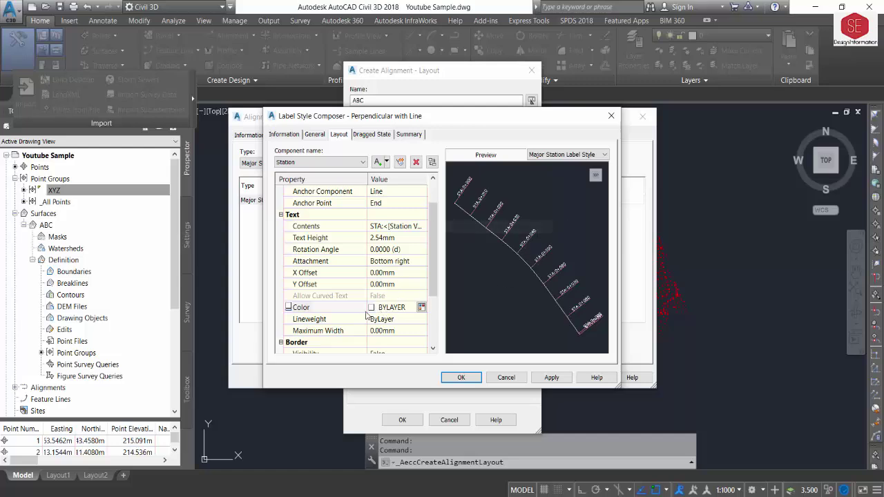
left_click(421, 307)
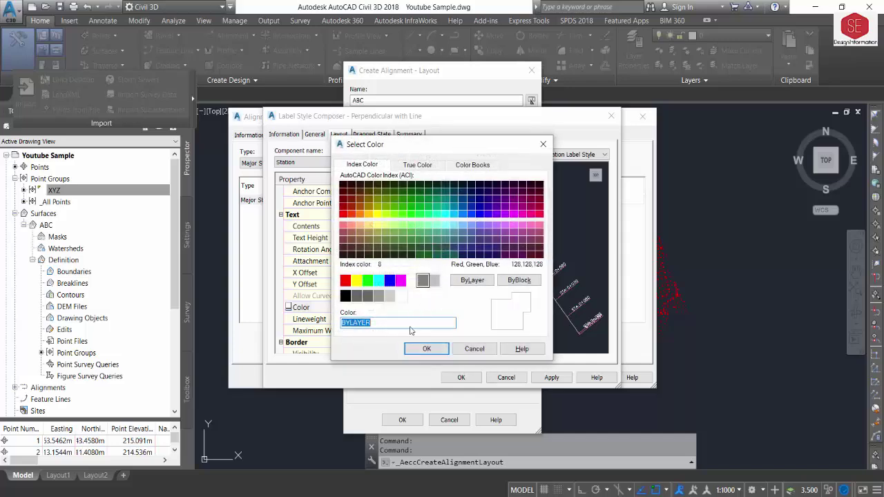
left_click(422, 350)
left_click(456, 378)
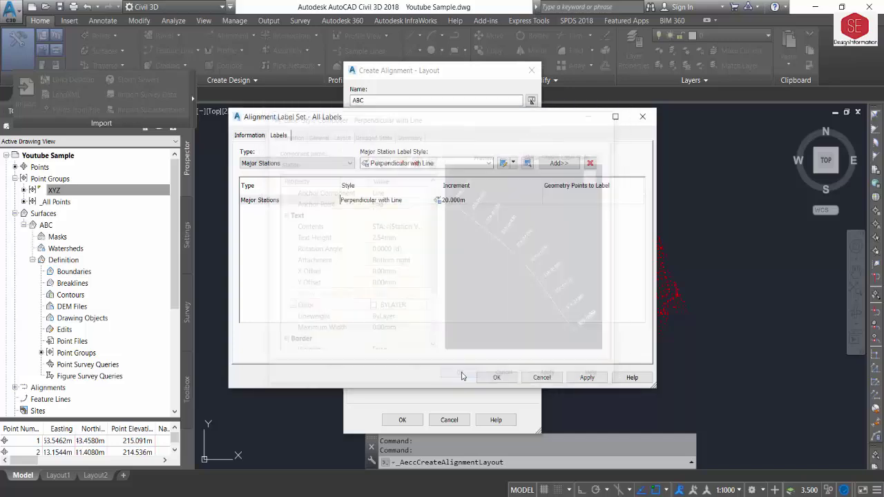
left_click(498, 378)
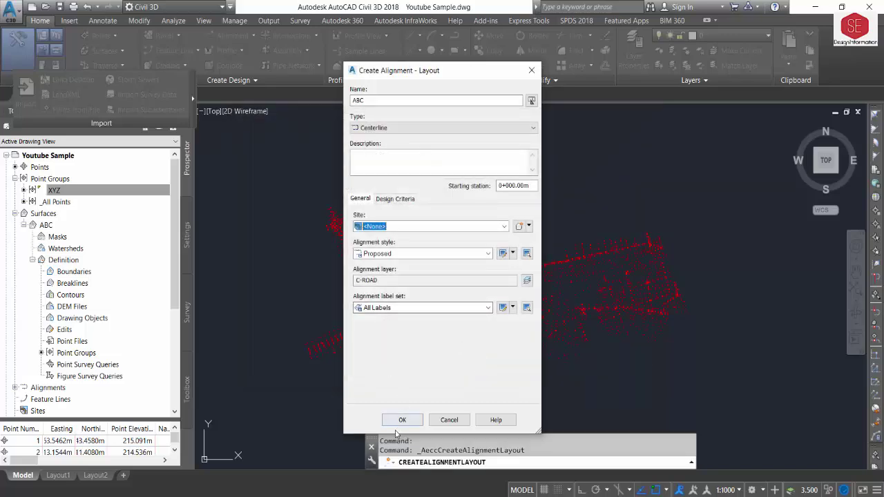
Accept the settings for new alignment ABC and choose the Tangent-Tangent (With curves) mode.
left_click(398, 420)
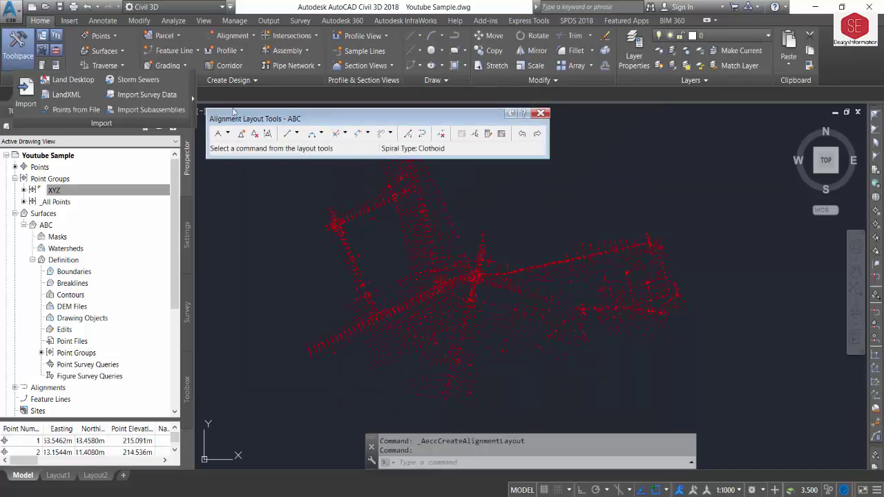
left_click_drag(407, 122, 420, 120)
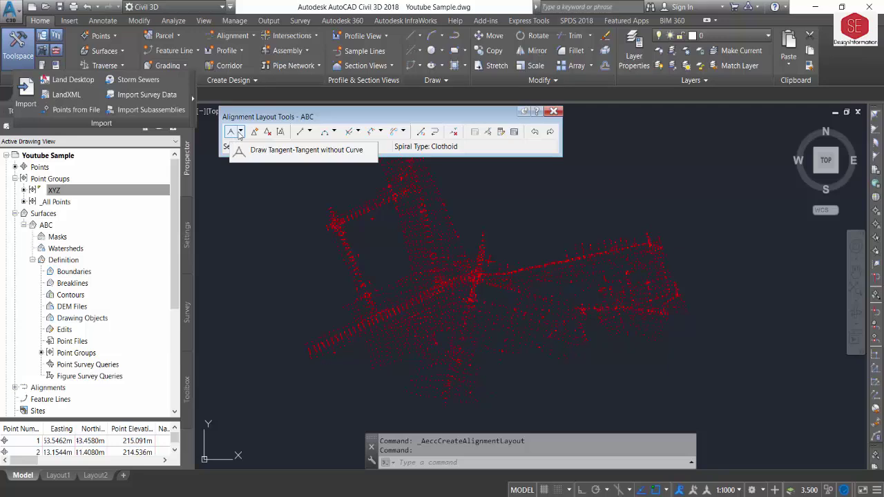
left_click(240, 132)
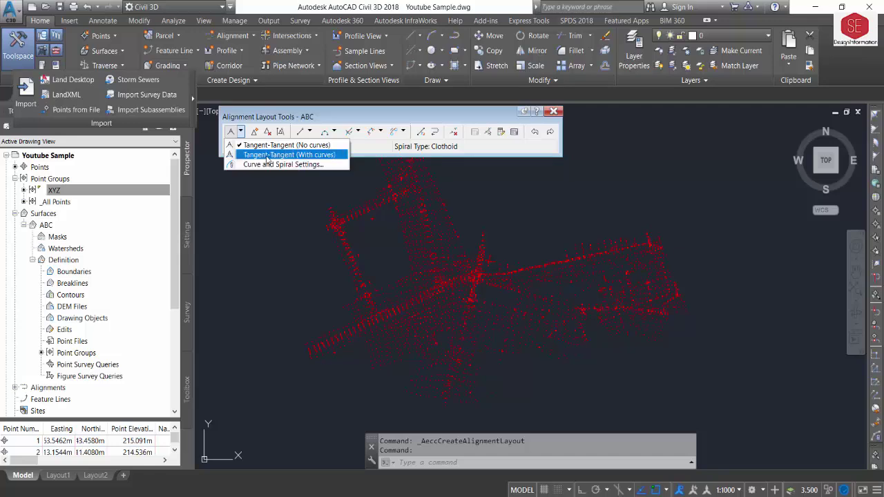
left_click(266, 155)
Draw alignment ABC north to south through the survey points with a start point and three vertices.
scroll(408, 310, "down", 2)
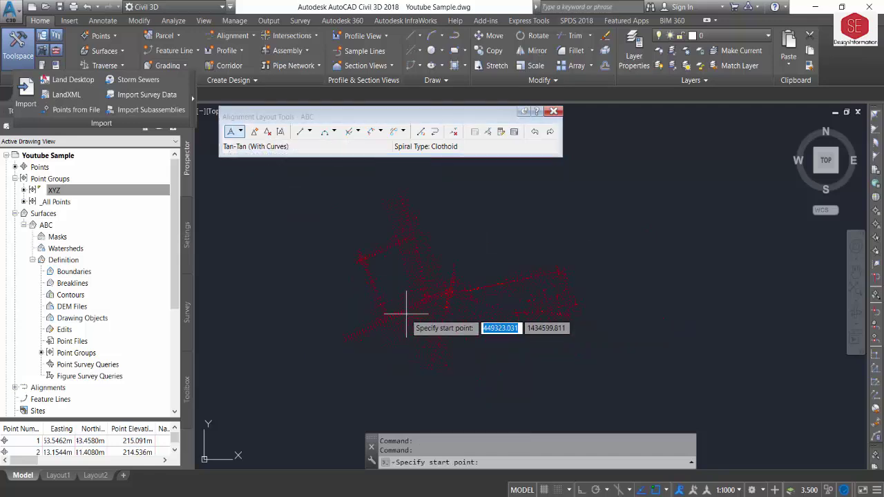
scroll(405, 181, "up", 2)
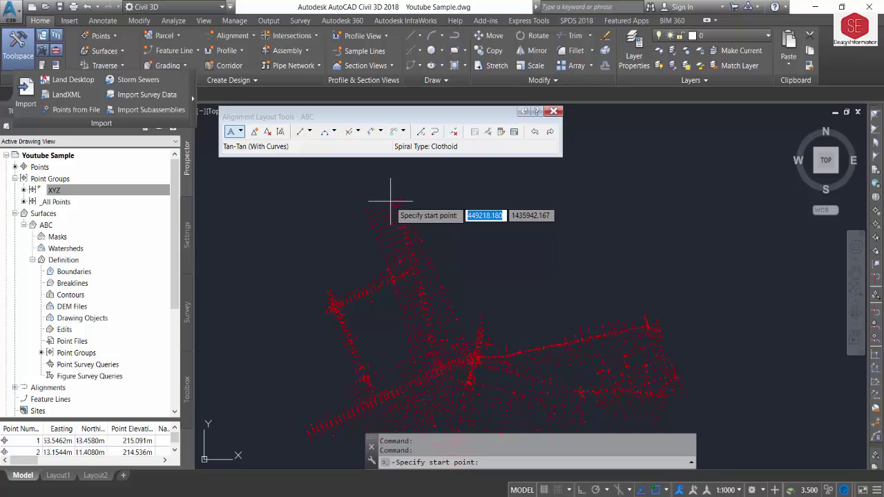
left_click(390, 204)
scroll(438, 345, "up", 2)
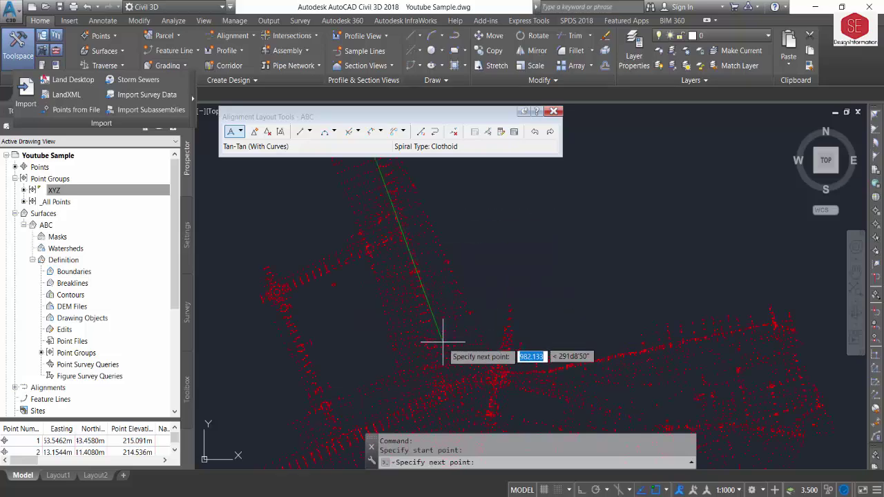
left_click(445, 347)
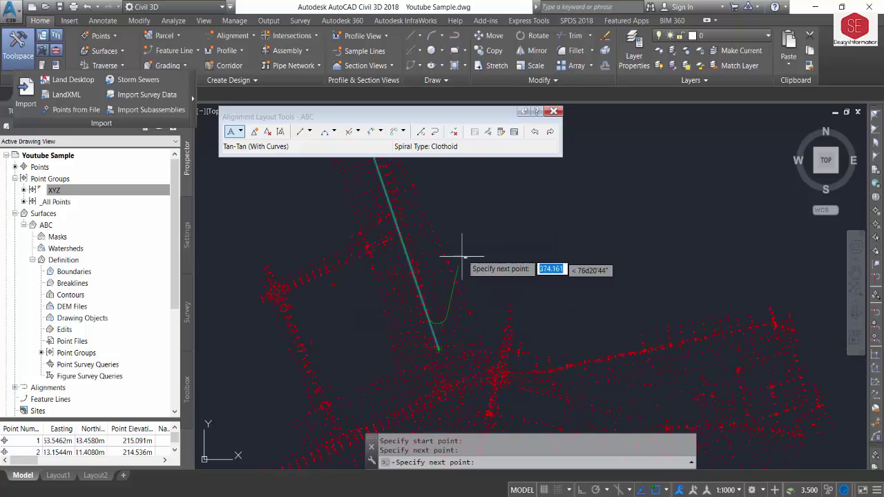
scroll(456, 289, "down", 3)
scroll(456, 289, "up", 2)
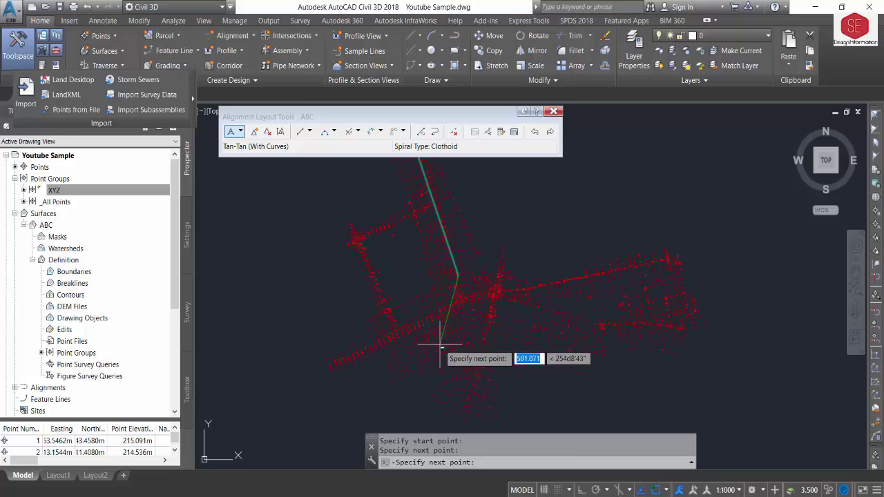
left_click(440, 343)
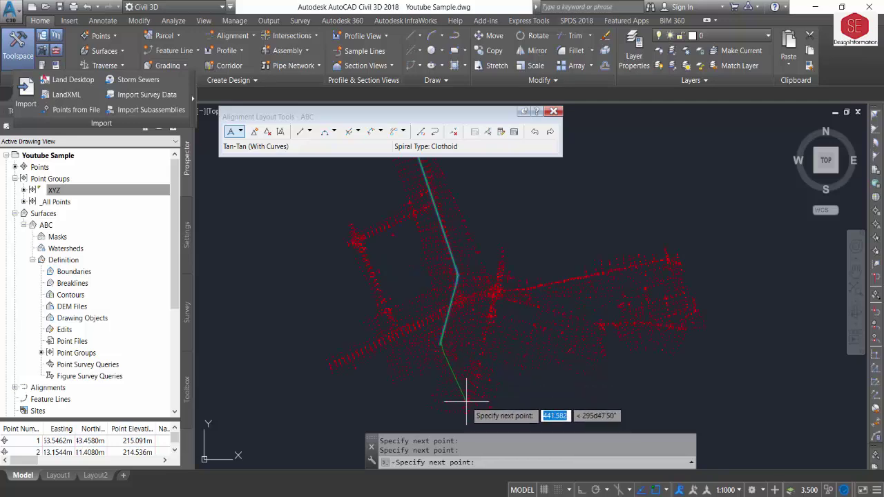
left_click(469, 401)
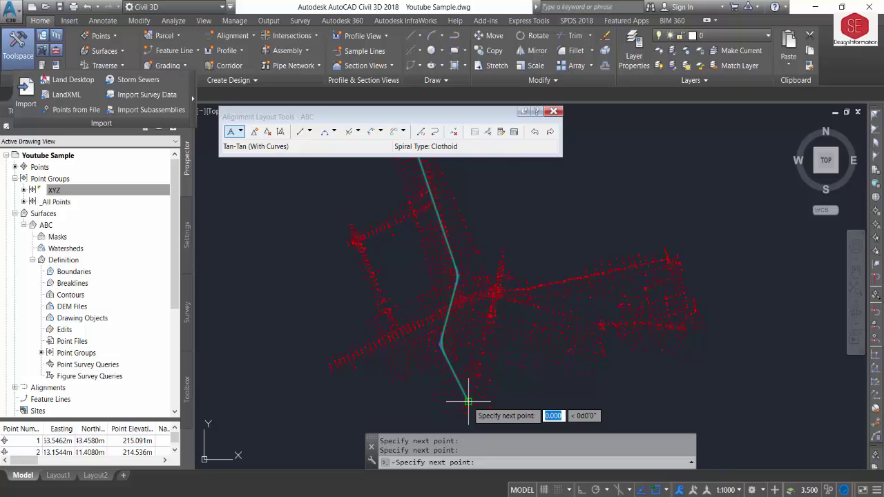
key("Return")
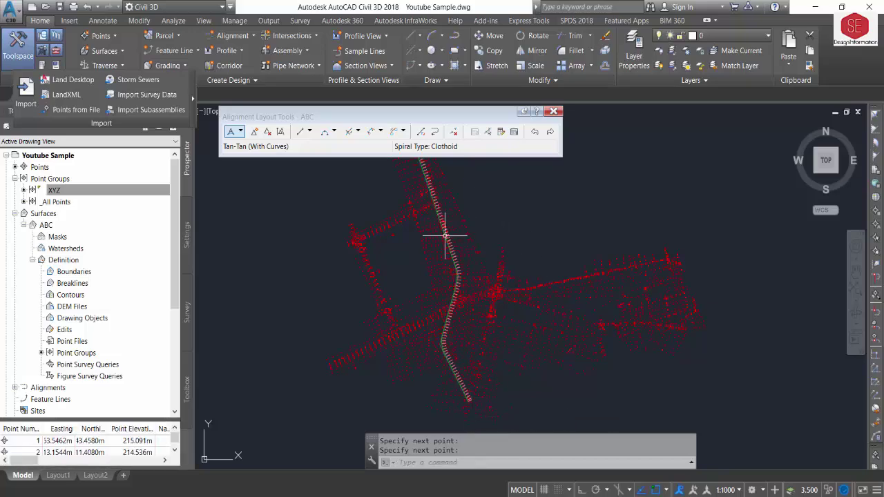
Zoom to review the new alignment and end the layout command.
scroll(445, 235, "up", 1)
scroll(458, 253, "up", 2)
scroll(458, 252, "up", 2)
scroll(457, 252, "up", 2)
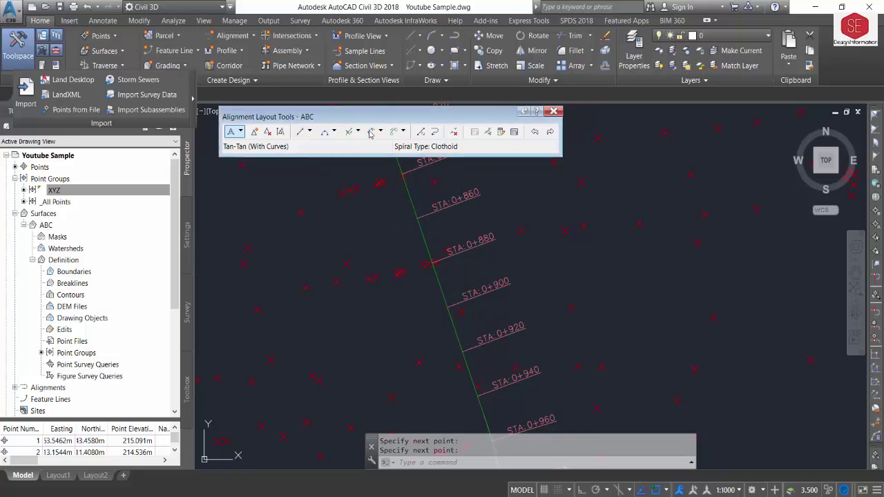
scroll(466, 288, "down", 3)
scroll(442, 273, "down", 2)
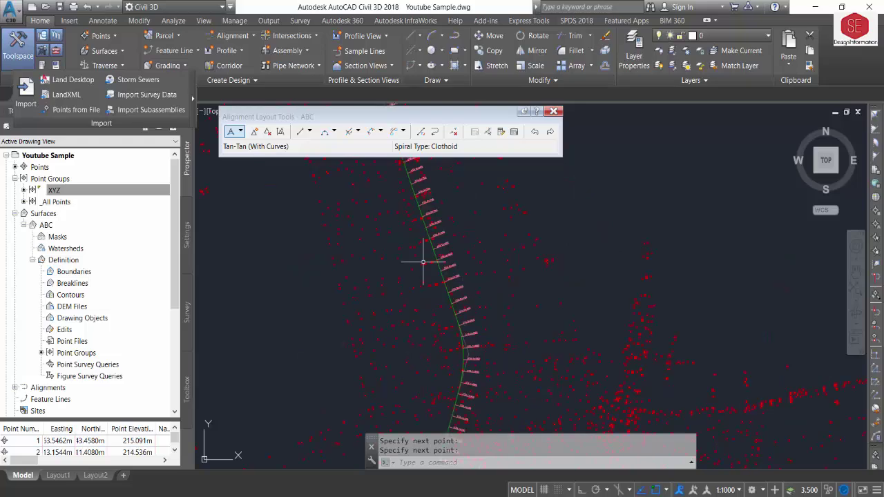
scroll(424, 256, "down", 2)
scroll(493, 345, "up", 4)
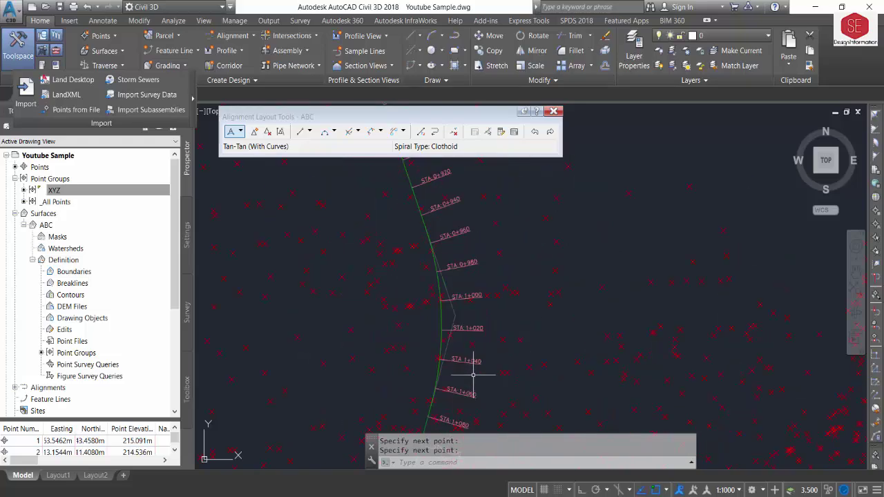
key("Return")
Move an ABC vertex grip so the alignment follows the north–south strip of survey points.
left_click(441, 316)
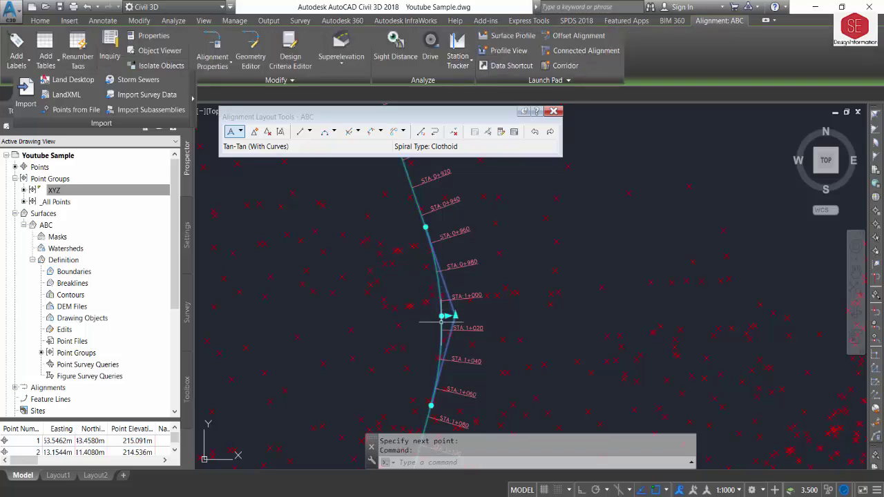
left_click(441, 317)
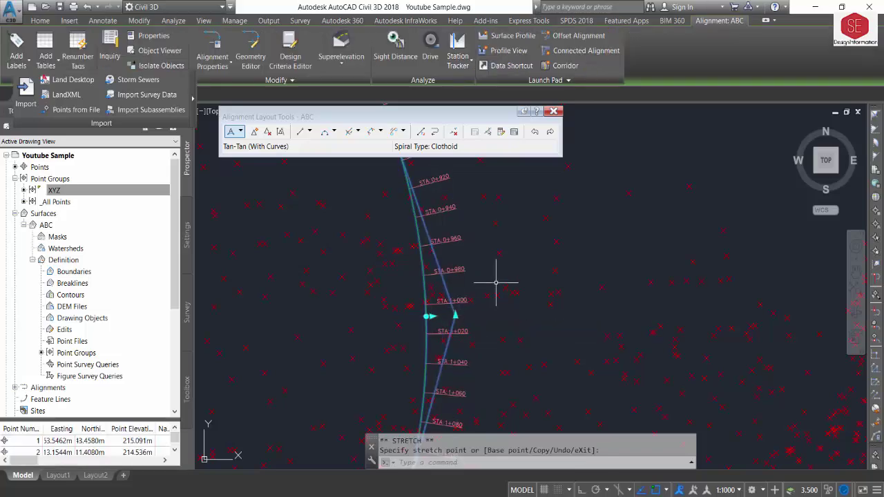
scroll(675, 282, "down", 3)
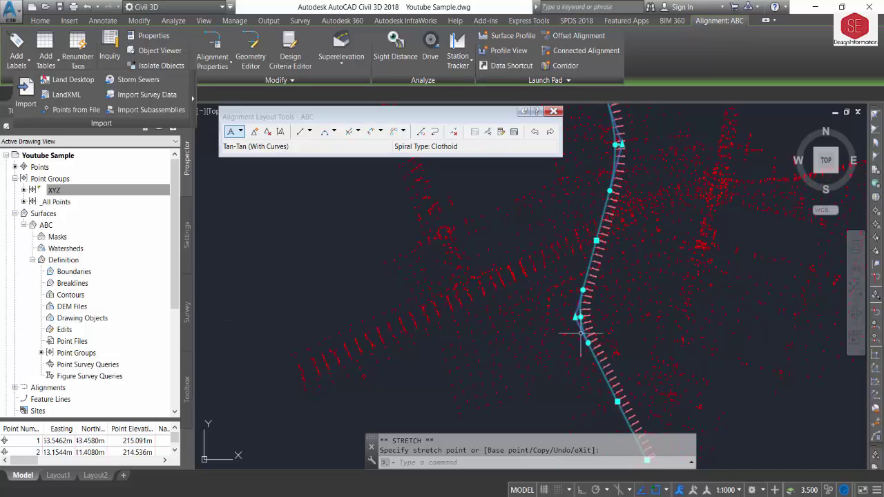
left_click(573, 292)
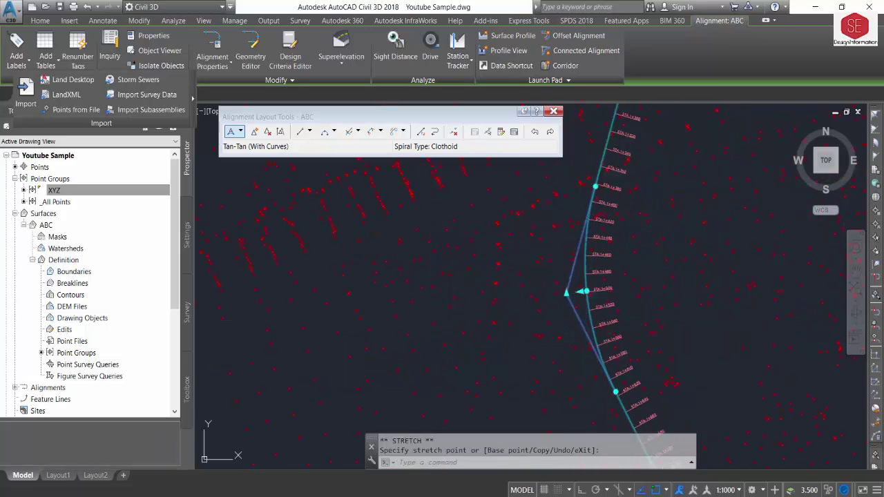
scroll(651, 237, "down", 3)
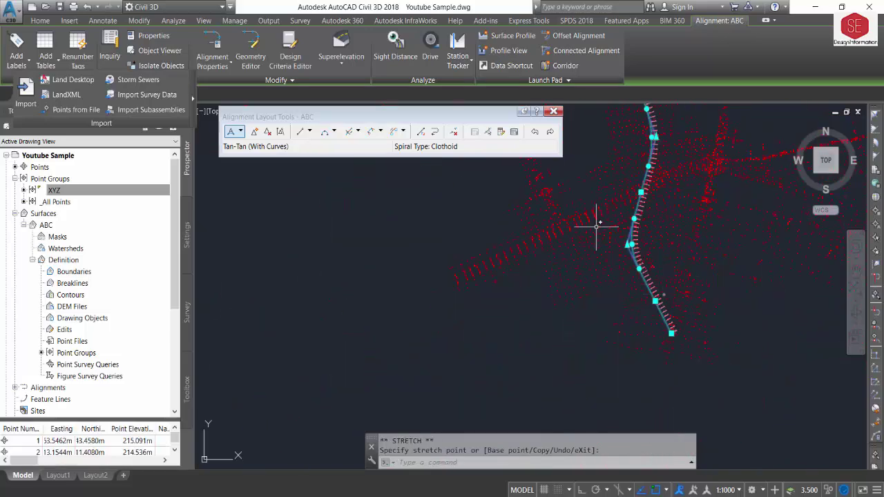
scroll(633, 198, "up", 3)
mouse_move(633, 198)
middle_mouse_down()
mouse_move(549, 346)
mouse_move(542, 420)
middle_mouse_up()
scroll(543, 420, "down", 1)
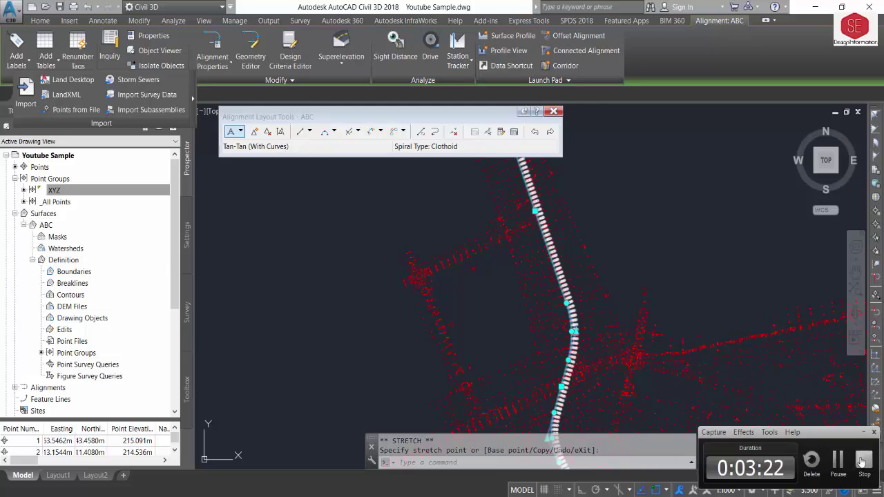
key("Escape")
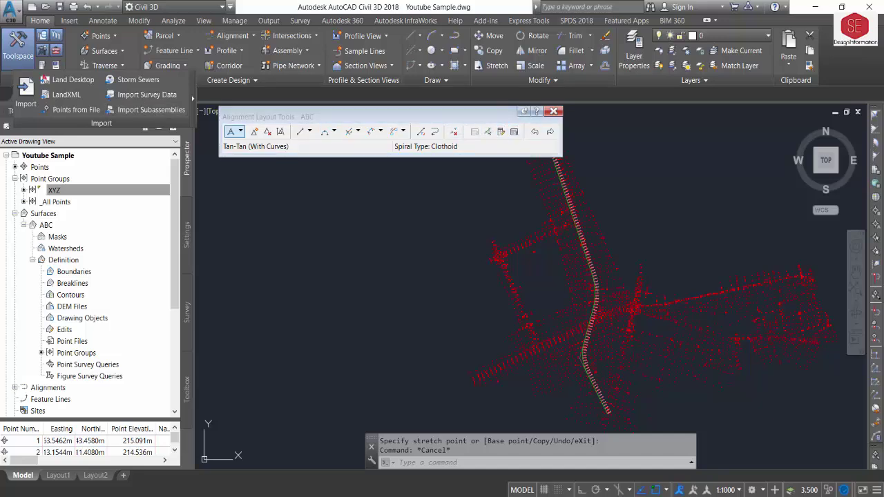
Sample a surface ABC ground profile along alignment ABC from 0+000.00m to 1+942.23m.
left_click(553, 111)
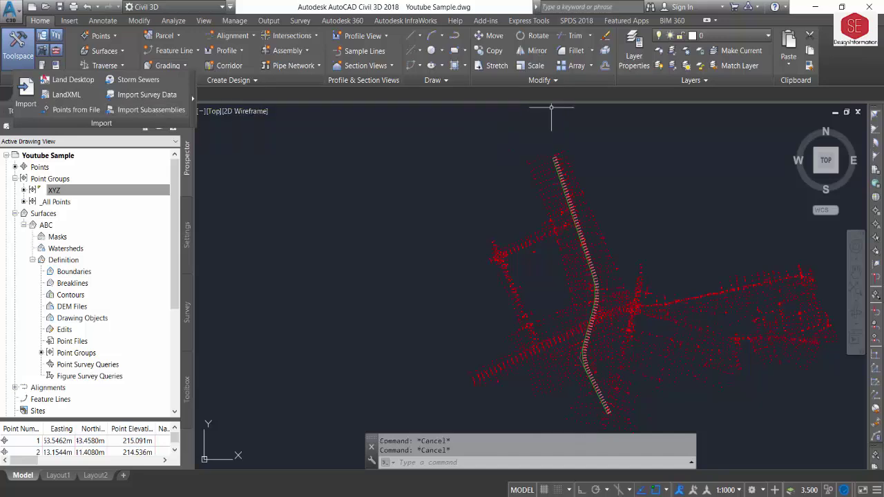
left_click(230, 53)
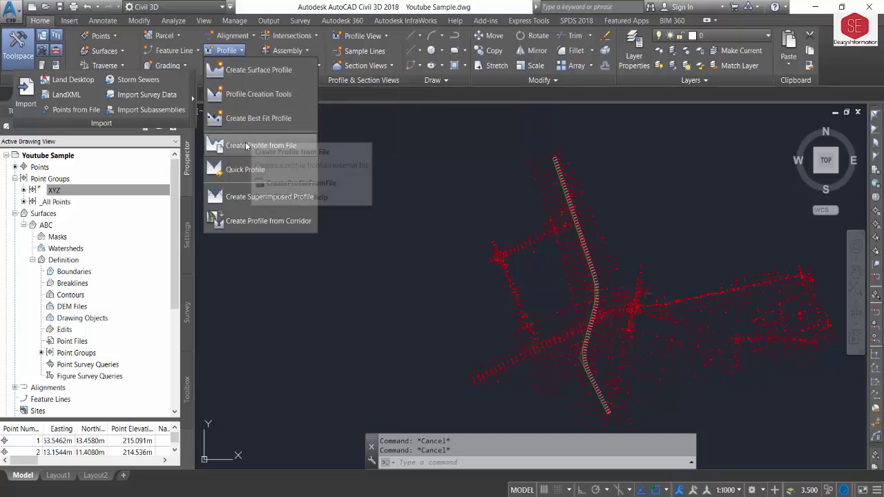
left_click(253, 72)
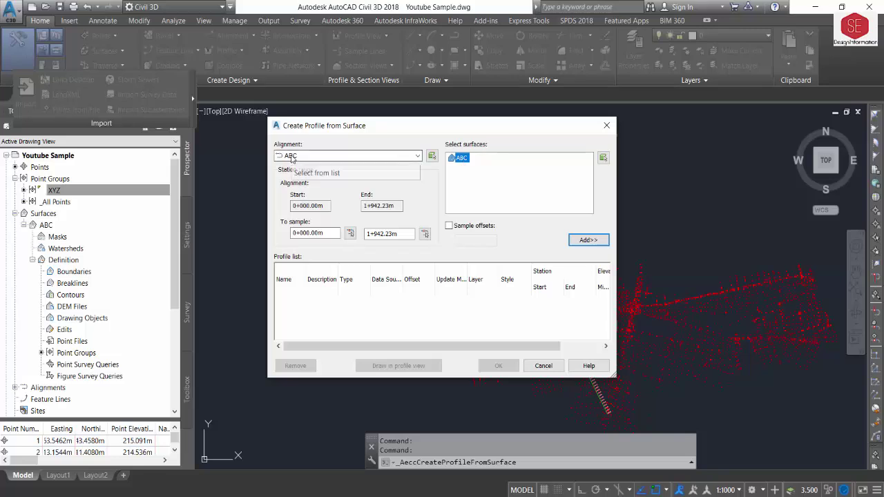
left_click(312, 206)
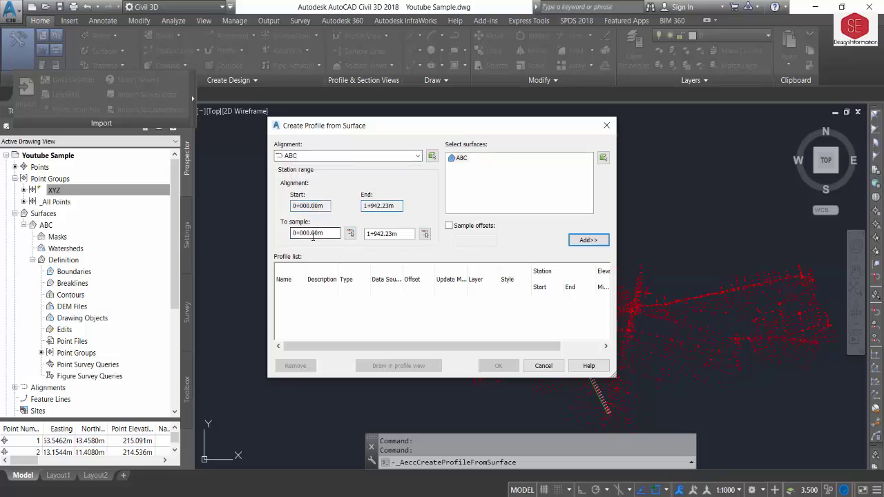
left_click(392, 235)
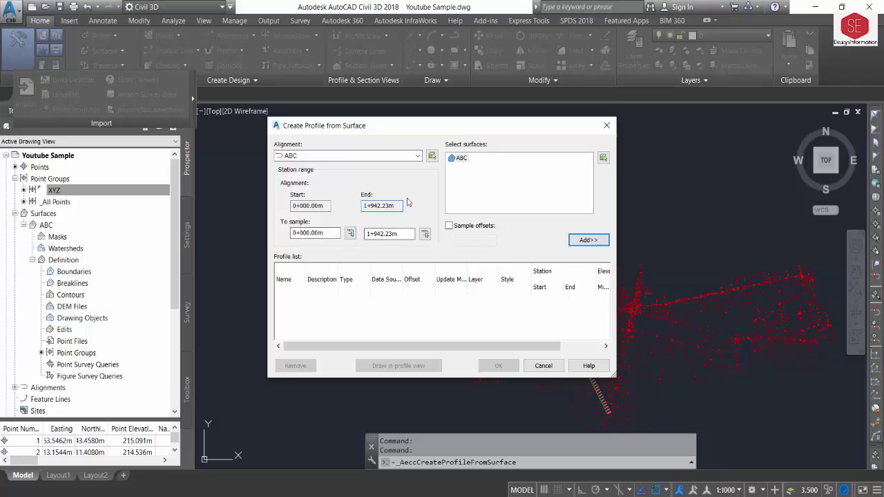
left_click(589, 240)
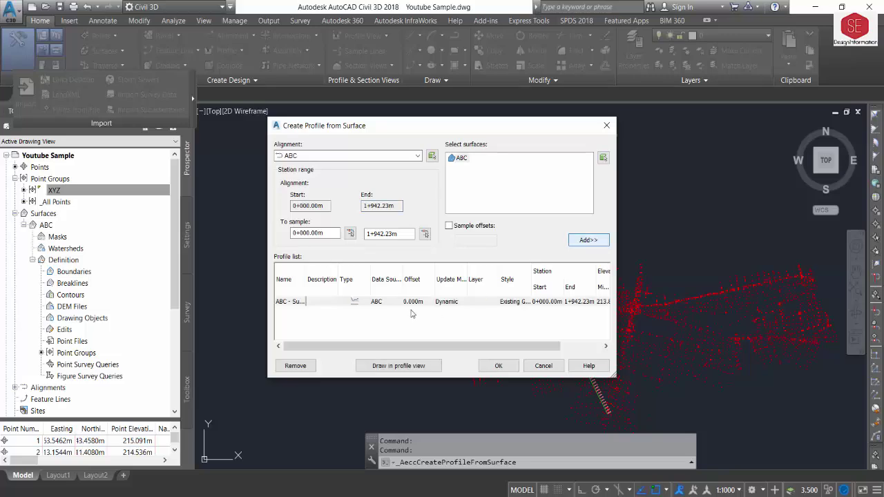
left_click(395, 366)
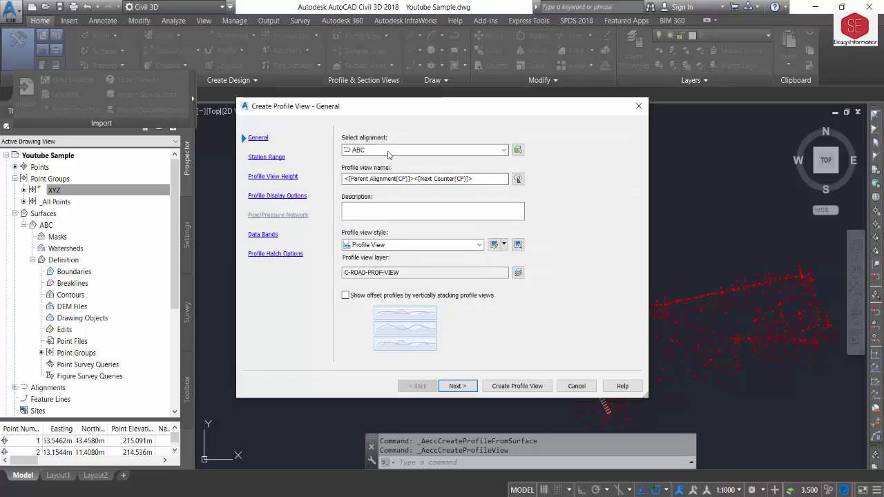
Create profile view 'ABC Profile' in Profile View style with automatic station and height ranges.
left_click(387, 150)
left_click(389, 154)
left_click(379, 181)
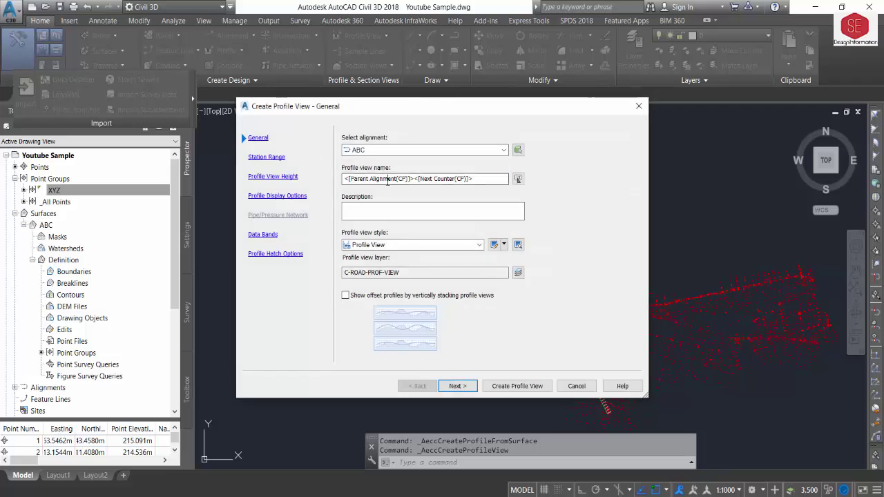
left_click_drag(476, 179, 316, 180)
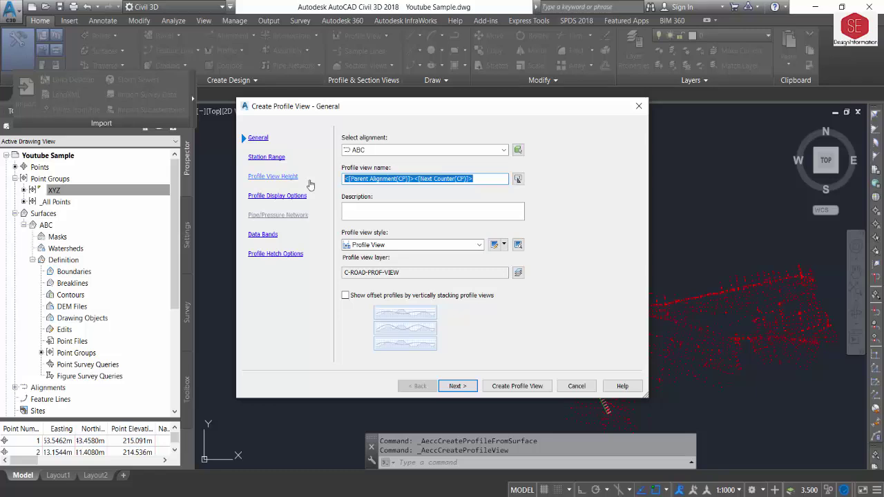
type("ABC Profile")
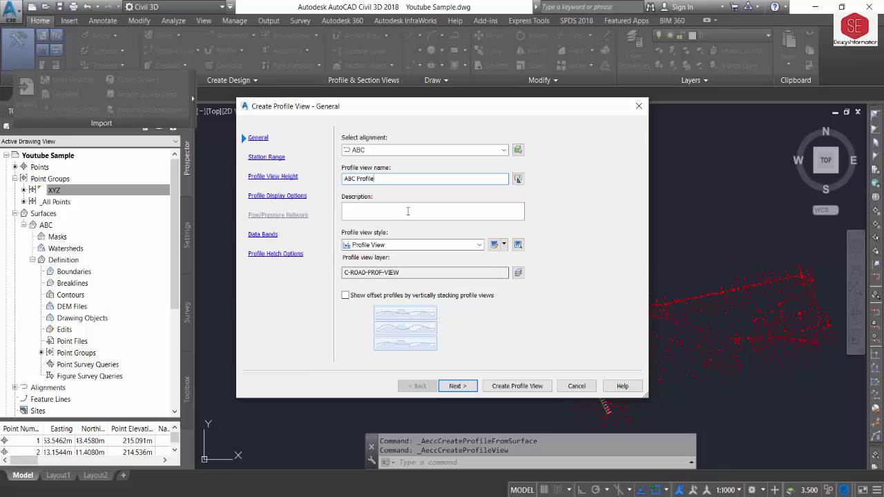
left_click(410, 211)
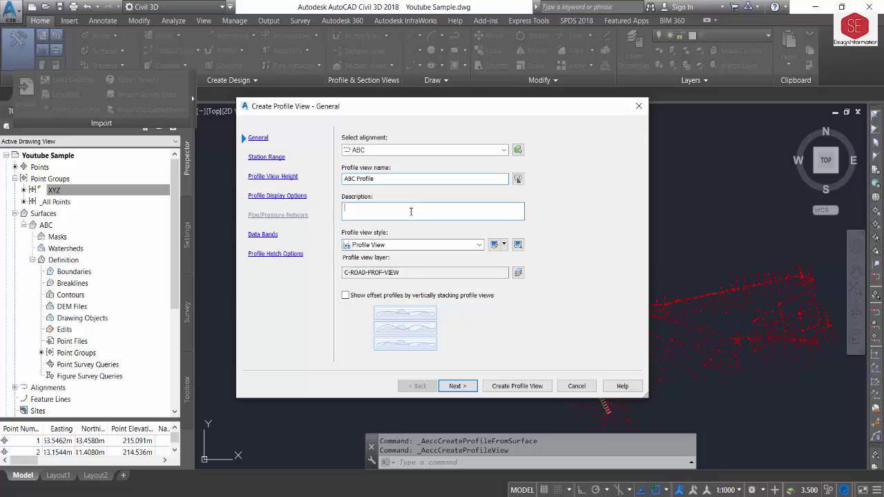
left_click(417, 245)
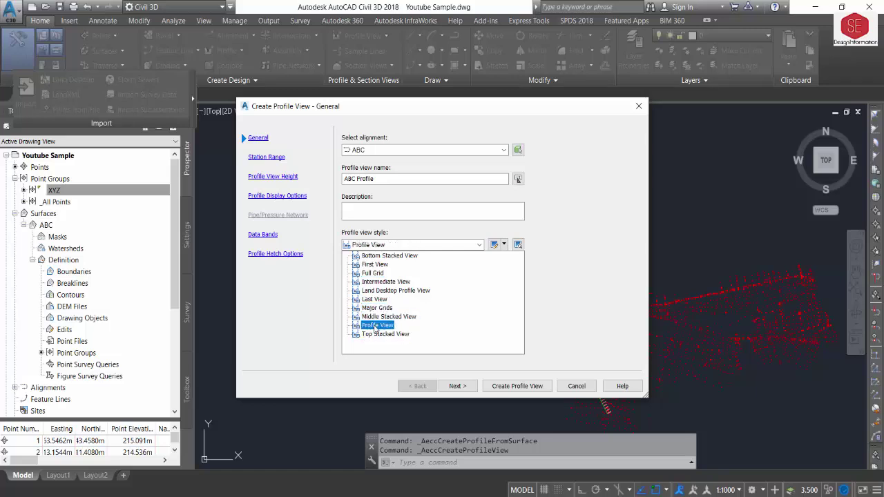
left_click(375, 325)
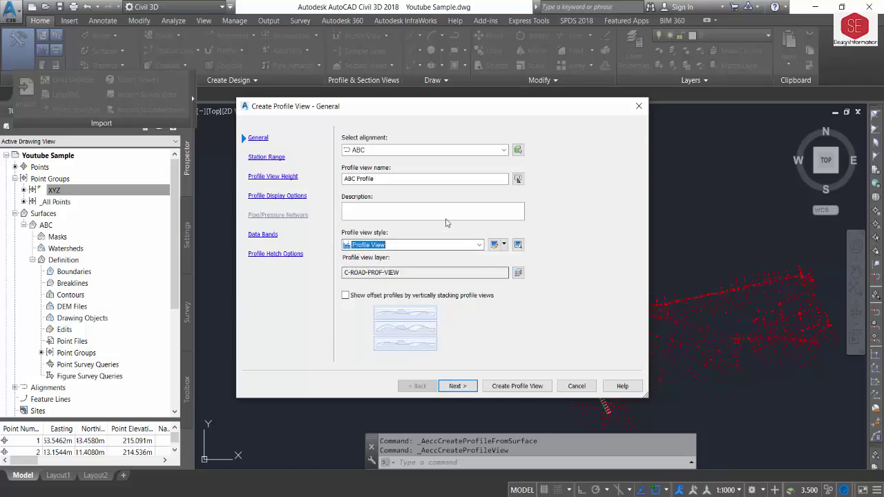
left_click(459, 386)
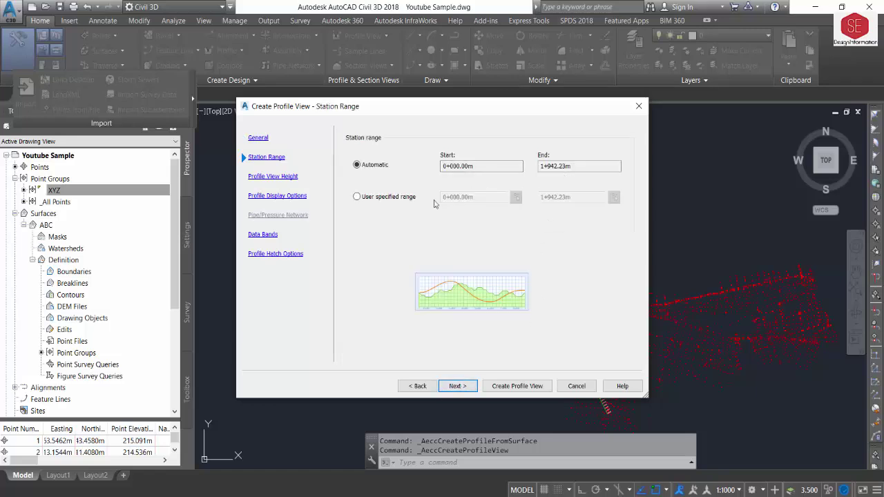
left_click(459, 386)
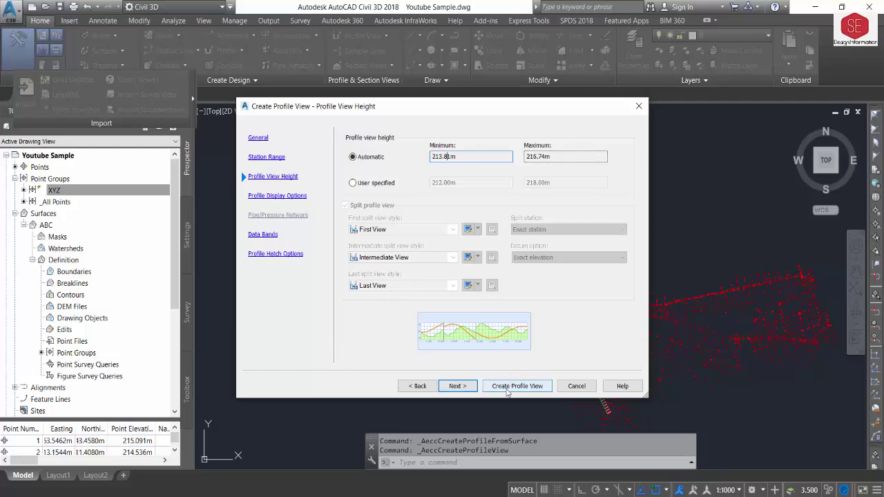
left_click(507, 390)
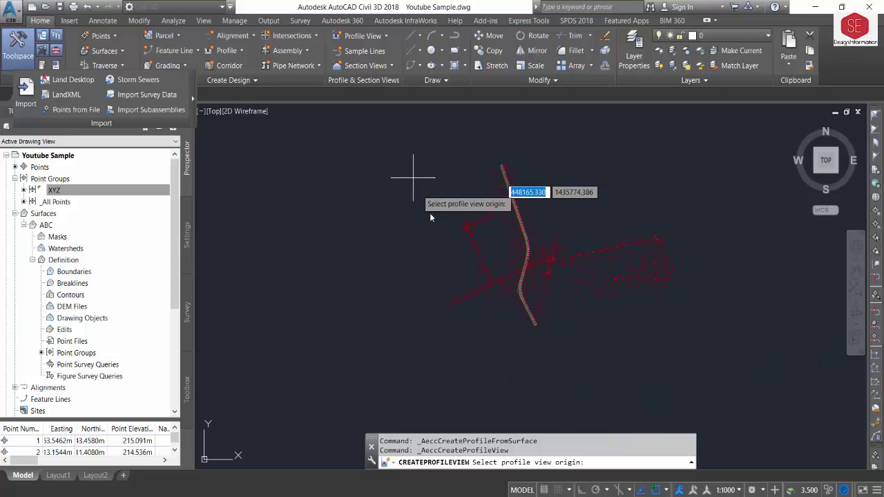
Place the ABC Profile view below the site plan and zoom in to inspect the ground line.
middle_click_drag(477, 341, 463, 265)
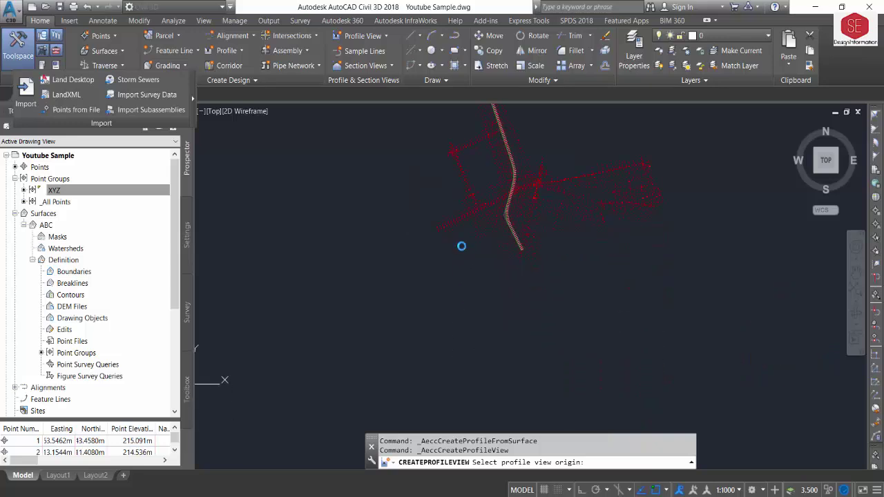
left_click(465, 325)
scroll(499, 335, "up", 4)
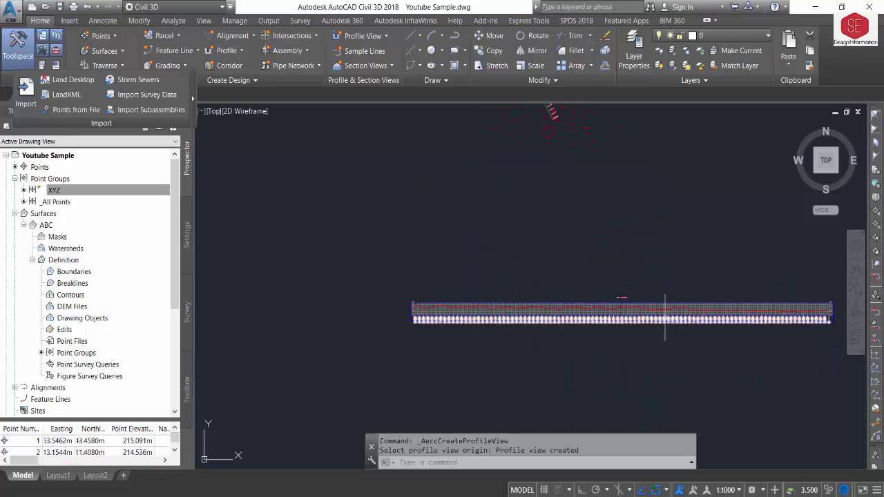
scroll(658, 315, "up", 2)
scroll(347, 337, "up", 2)
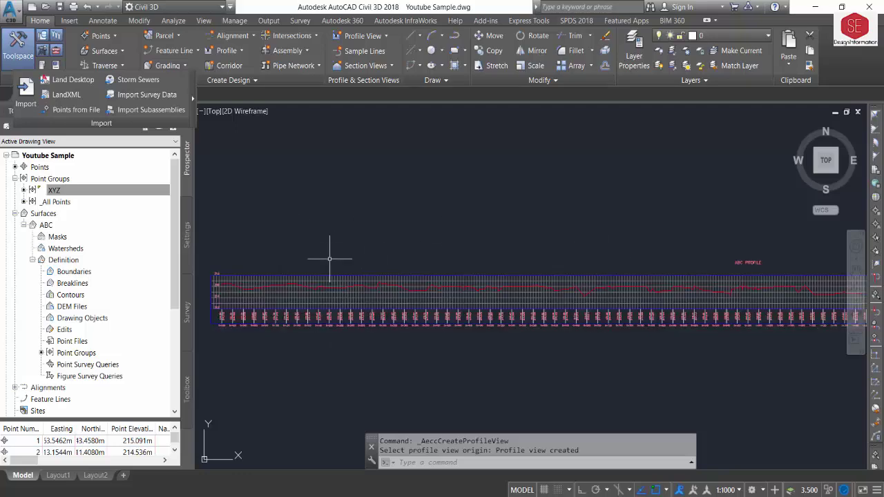
scroll(591, 299, "up", 1)
scroll(591, 299, "up", 2)
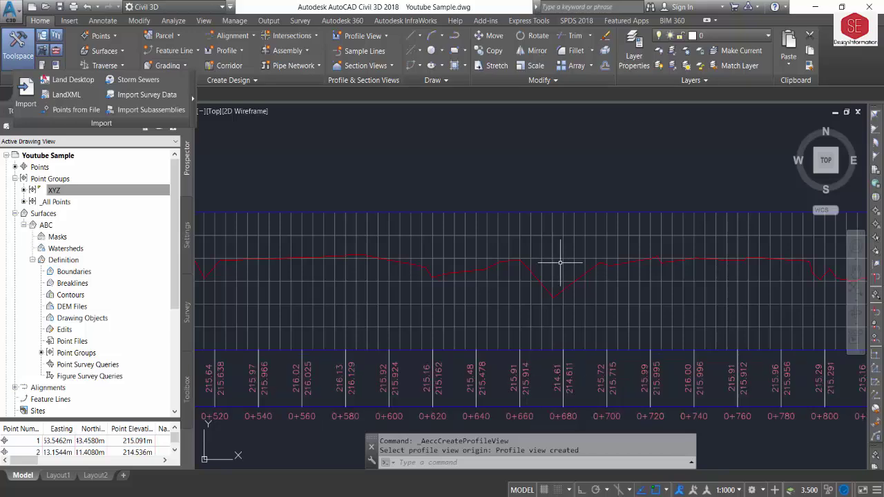
scroll(561, 263, "down", 1)
scroll(535, 252, "down", 1)
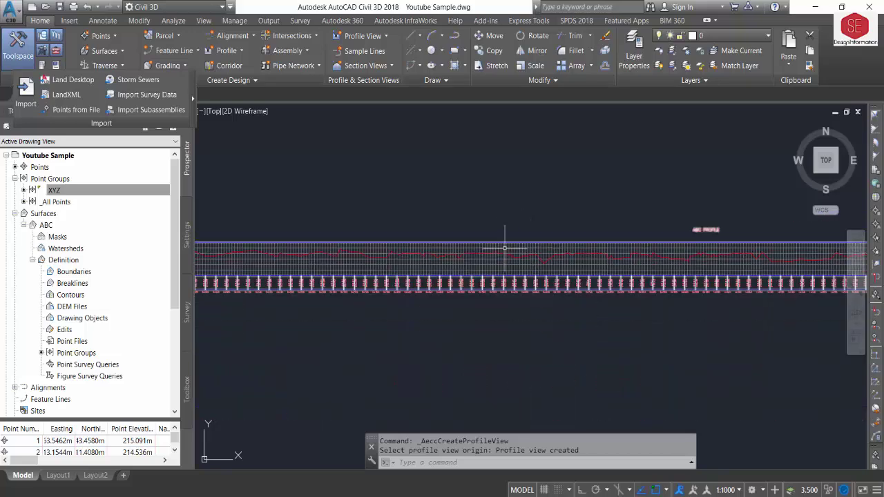
scroll(509, 247, "down", 1)
Select the ABC Profile view and bring up its Profile View Properties.
left_click(504, 246)
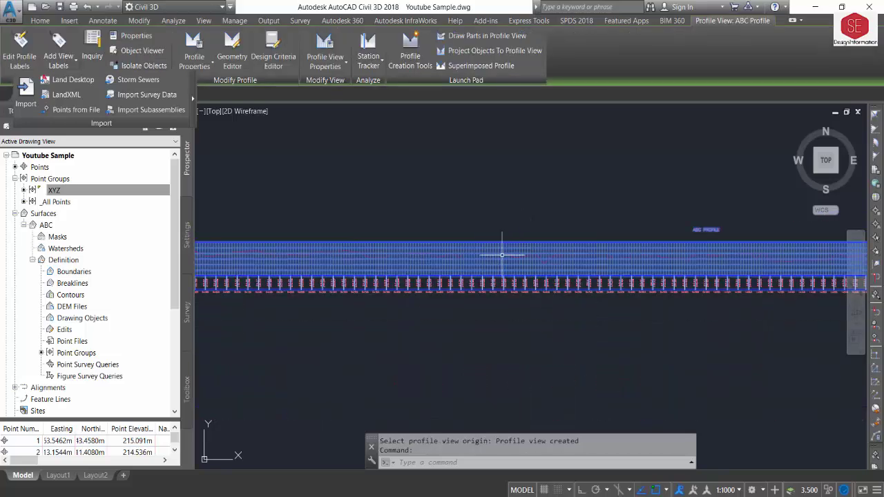
left_click(325, 62)
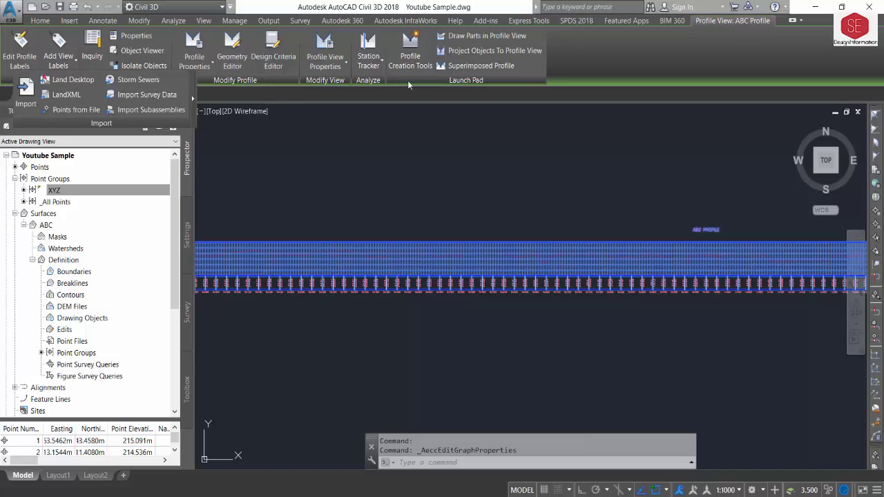
left_click(331, 69)
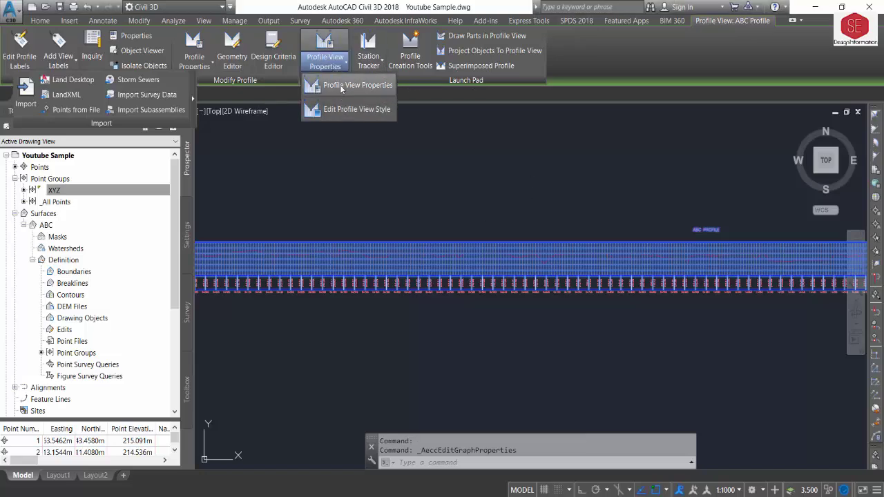
Give the ABC Profile view a user-specified elevation range of 210.000m to 222.000m.
left_click(340, 85)
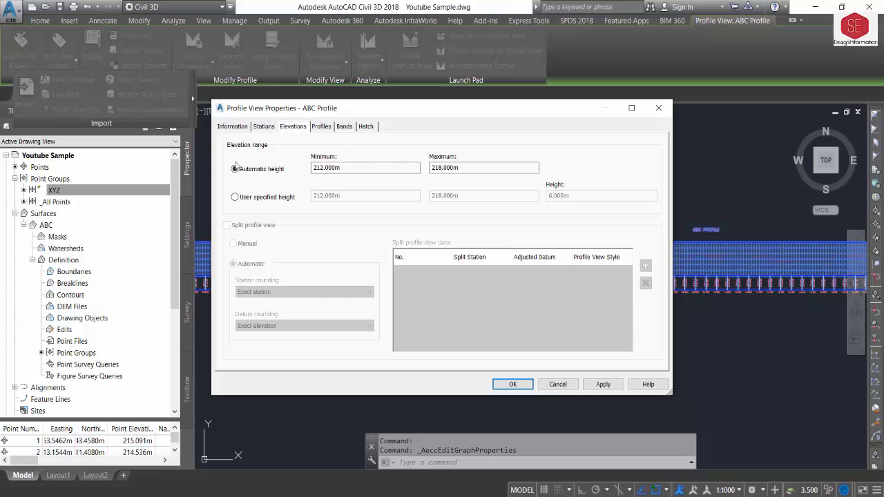
left_click(315, 166)
left_click(253, 198)
key("BackSpace")
type("0")
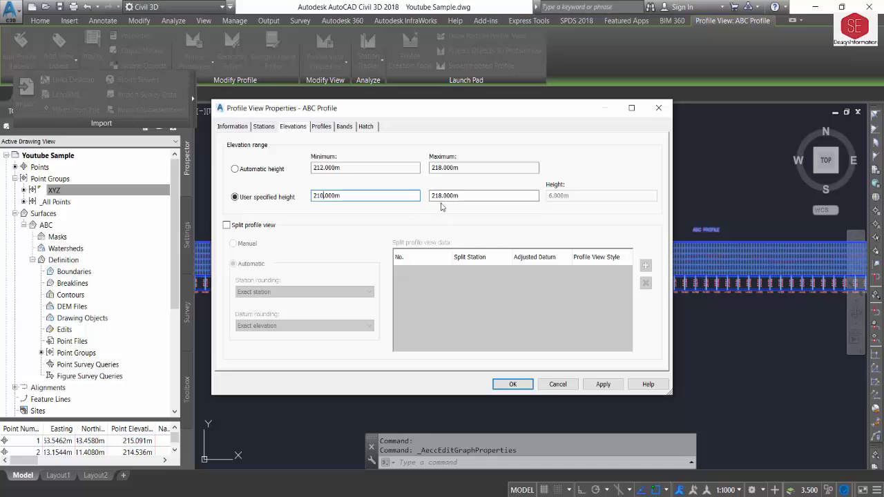
type("8")
left_click(321, 127)
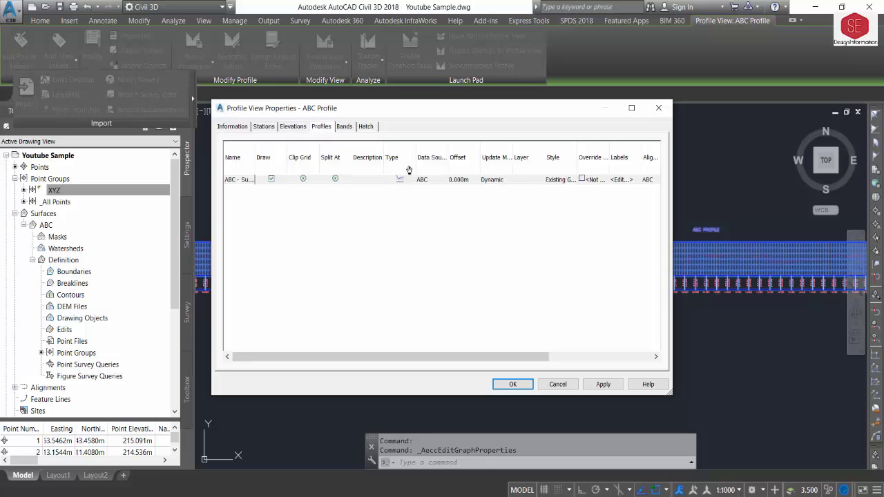
left_click(292, 126)
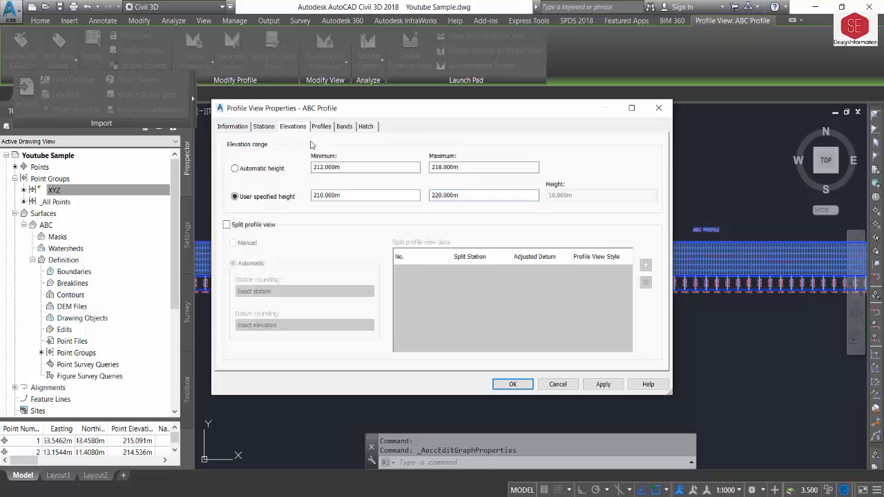
left_click(603, 384)
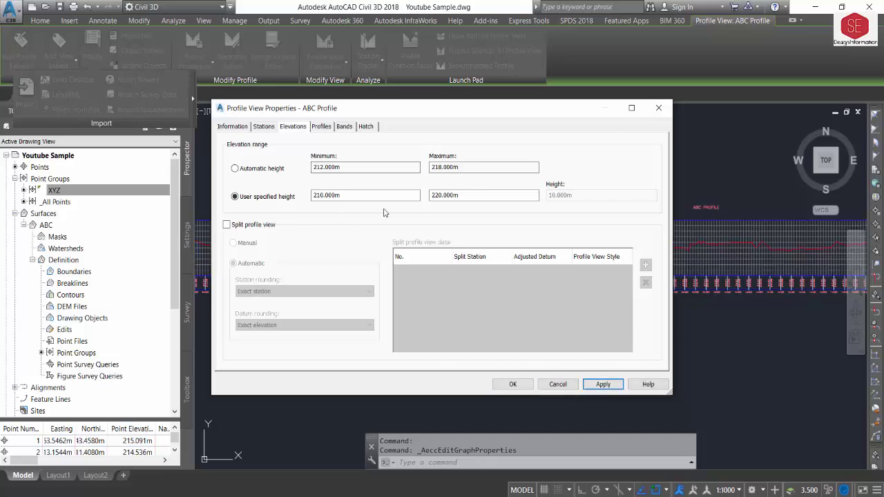
left_click(440, 197)
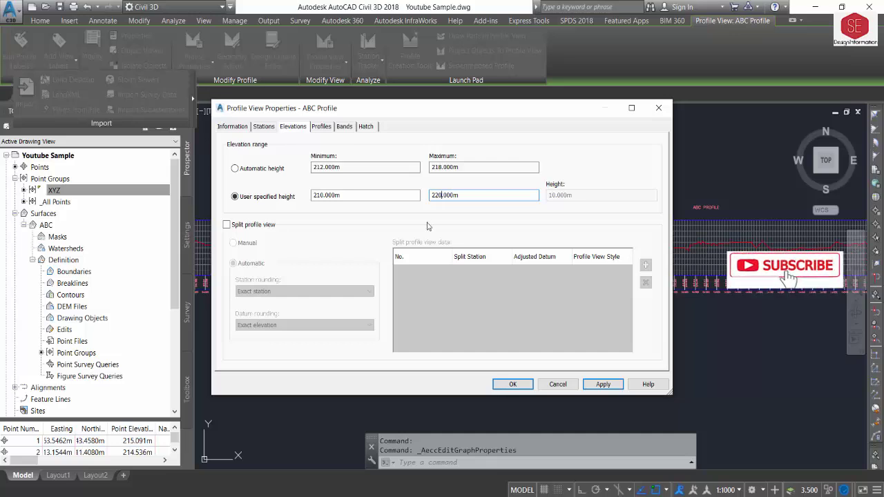
key("BackSpace")
type("2")
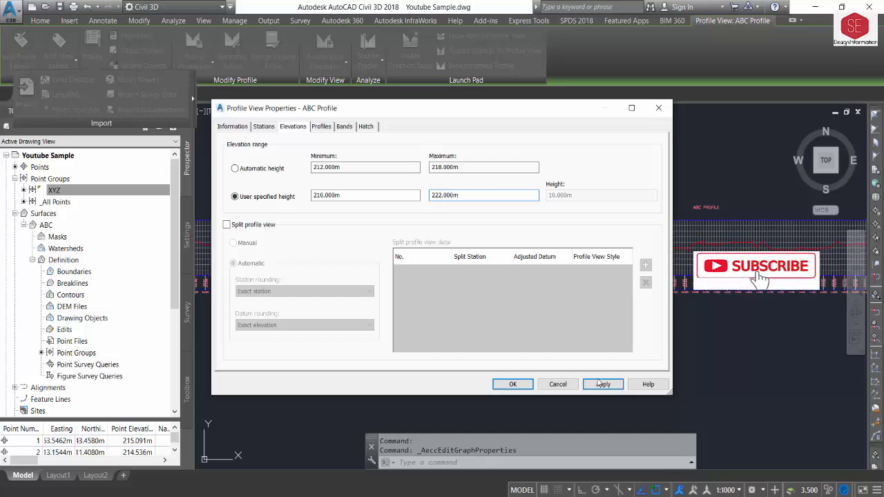
left_click(599, 384)
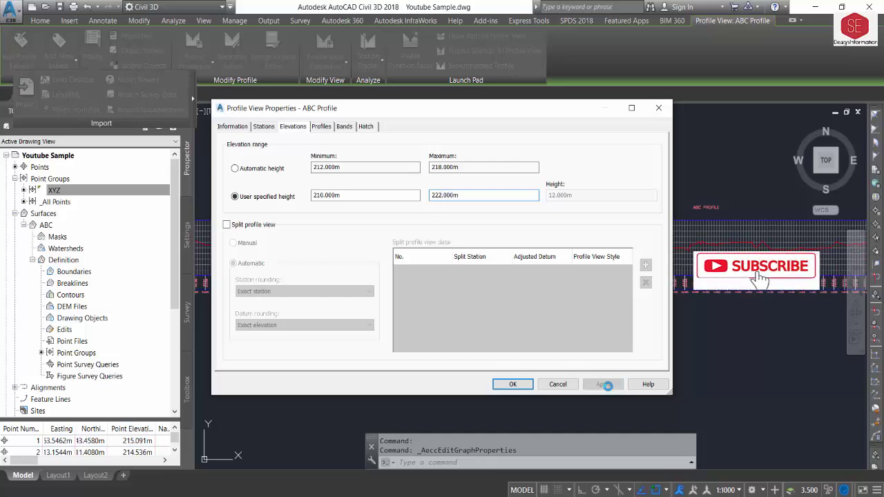
left_click(523, 389)
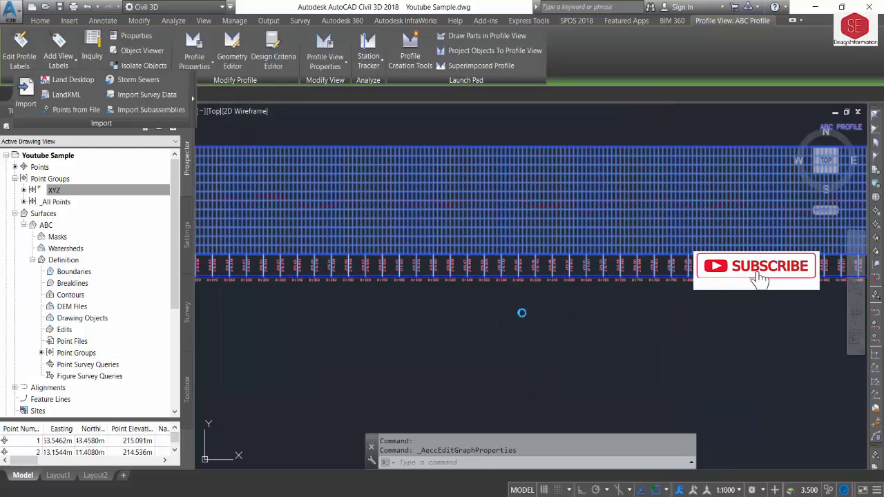
Deselect and zoom to fit the ABC Profile view, then start Profile Creation Tools.
key("Escape")
scroll(481, 147, "up", 2)
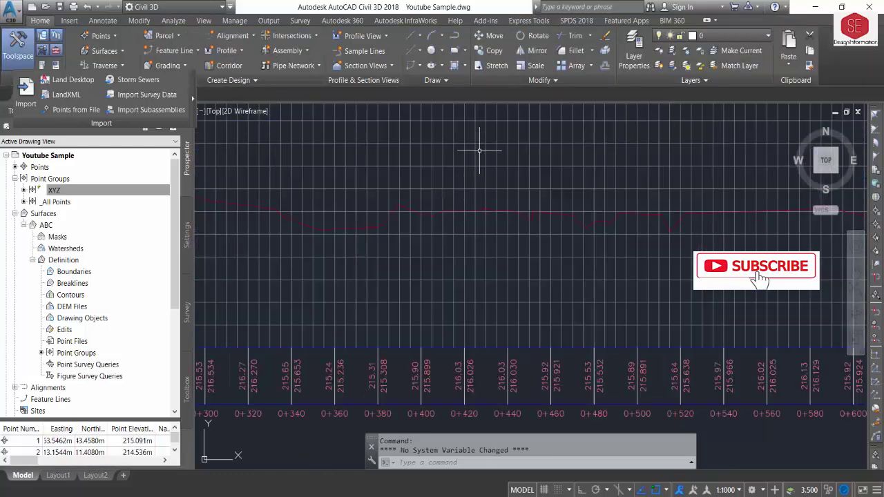
scroll(517, 231, "down", 2)
scroll(329, 275, "down", 2)
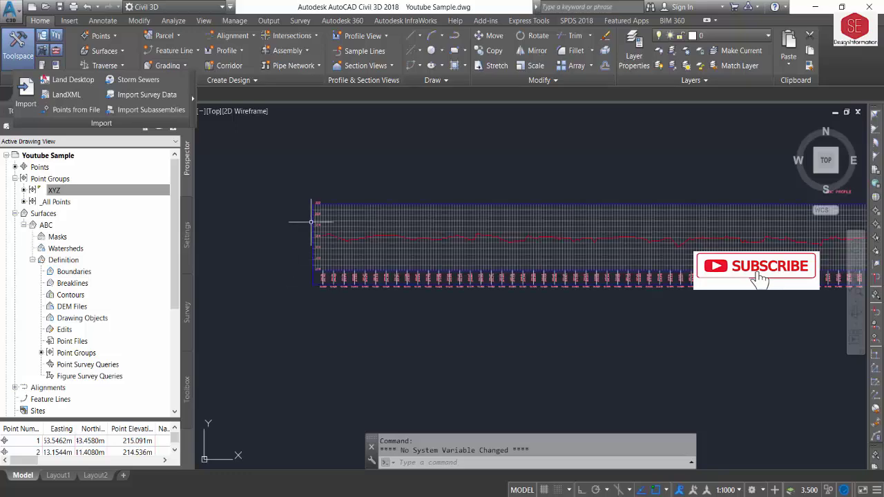
scroll(323, 256, "up", 3)
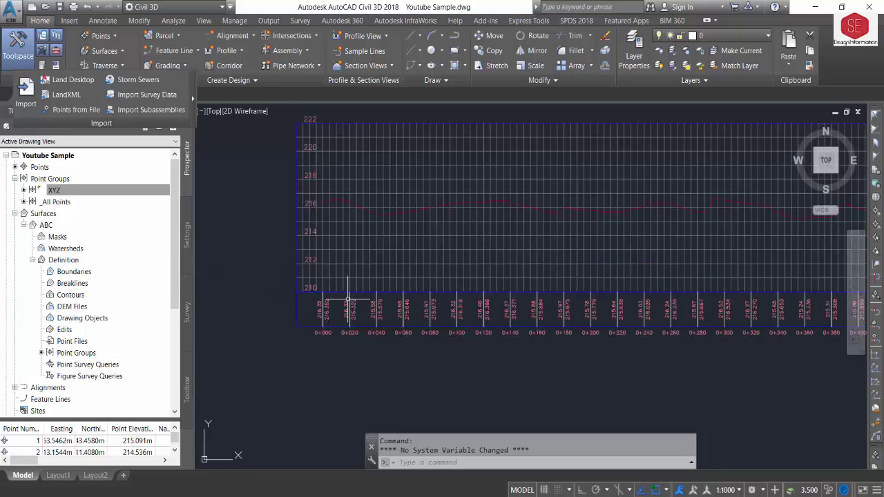
scroll(483, 325, "down", 3)
scroll(487, 334, "up", 2)
scroll(404, 310, "down", 3)
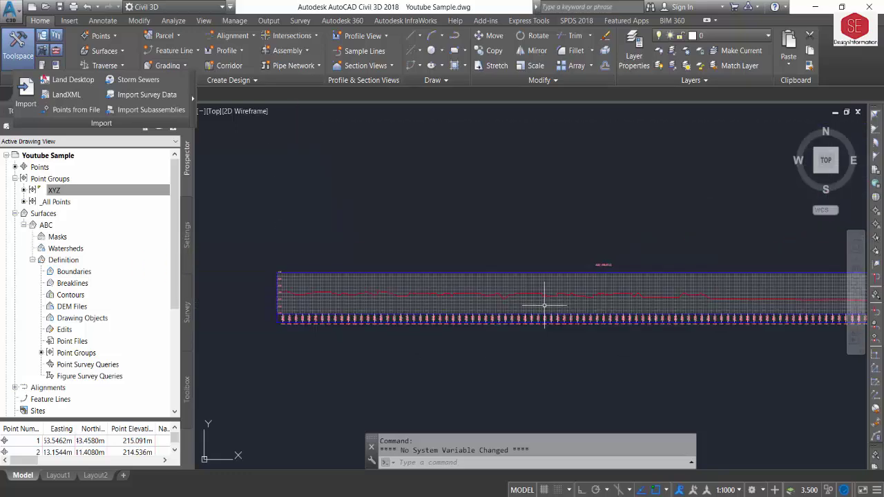
scroll(592, 241, "down", 2)
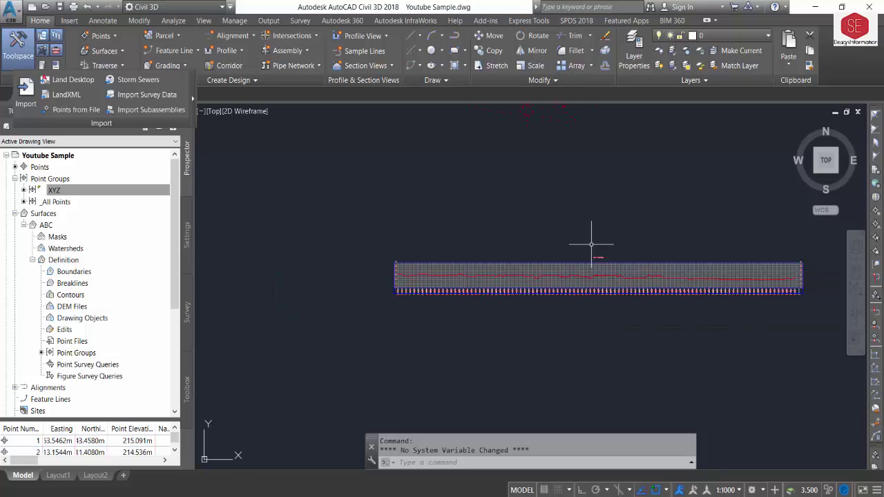
scroll(621, 253, "up", 1)
scroll(547, 250, "down", 2)
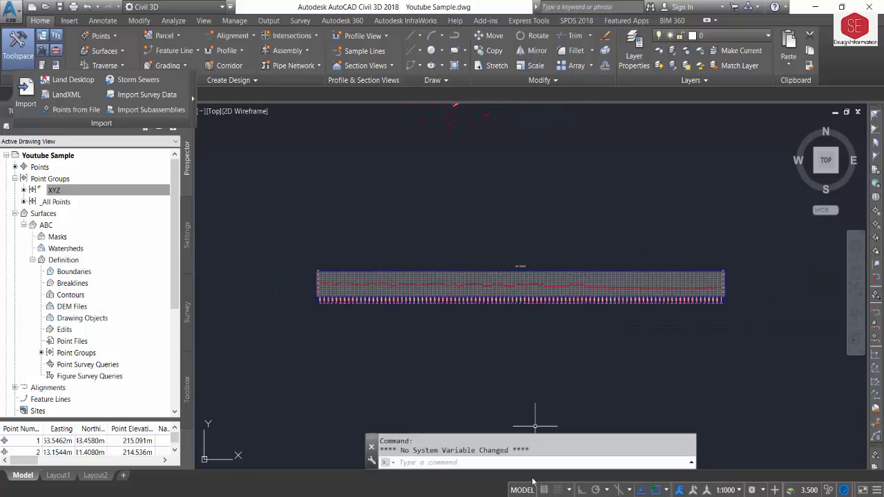
left_click(241, 54)
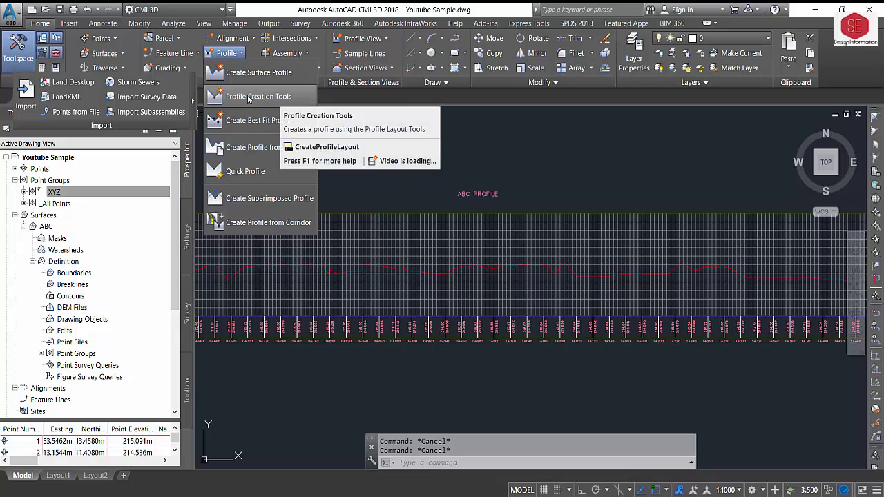
left_click(250, 98)
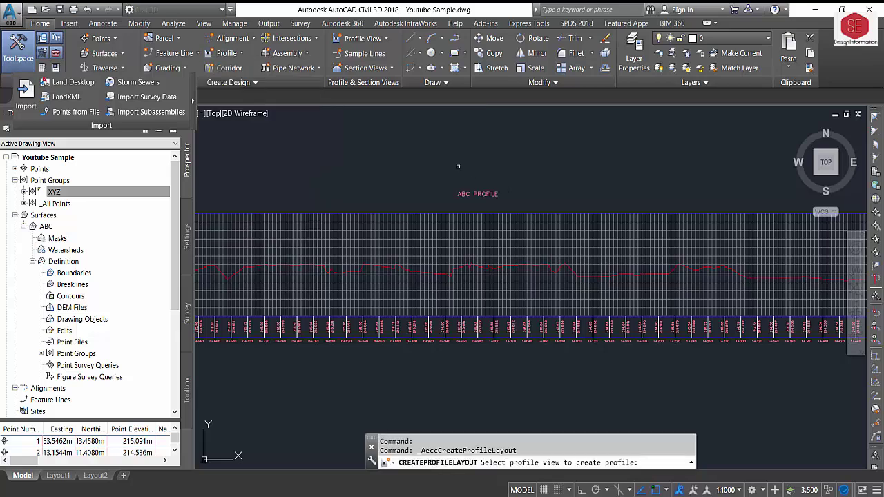
Create design profile 'ABC Design' in the profile view with Design Profile style and Complete Label Set.
left_click(386, 234)
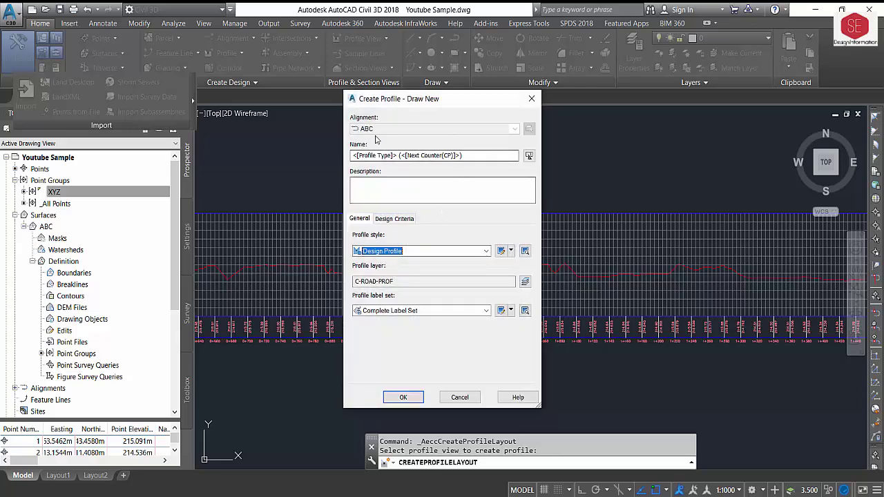
left_click_drag(489, 159, 351, 156)
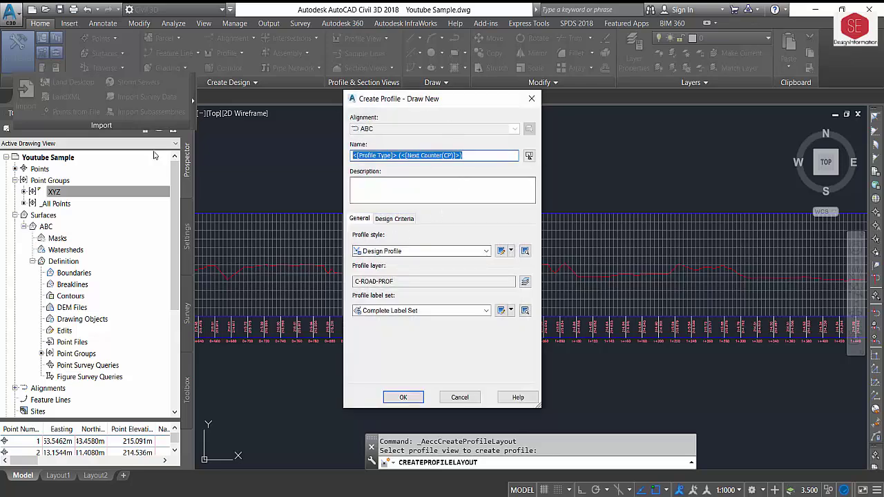
type("ABC Design")
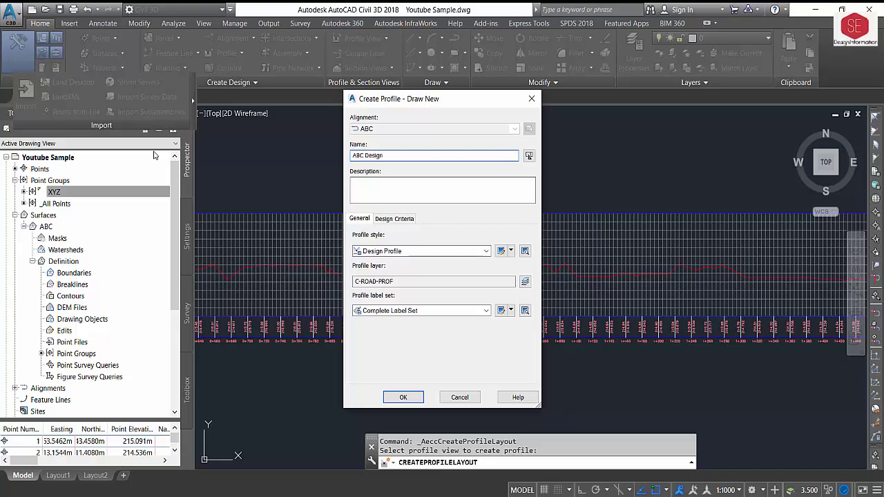
left_click(422, 251)
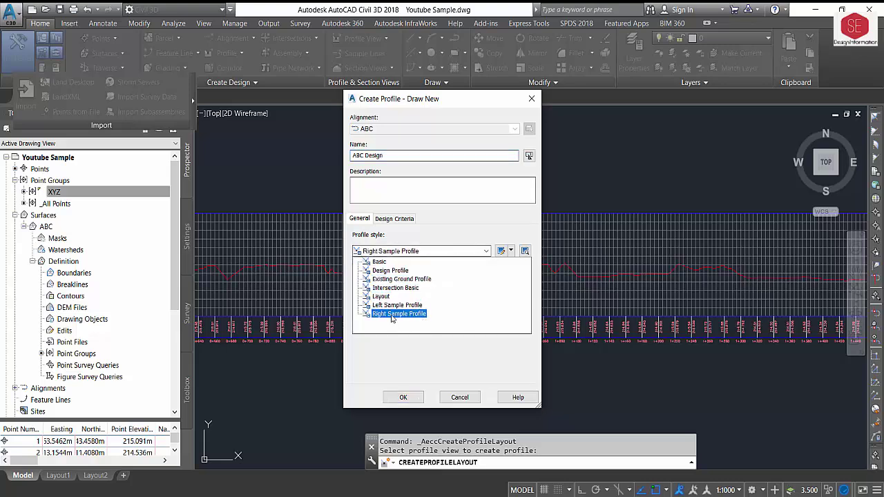
left_click(395, 271)
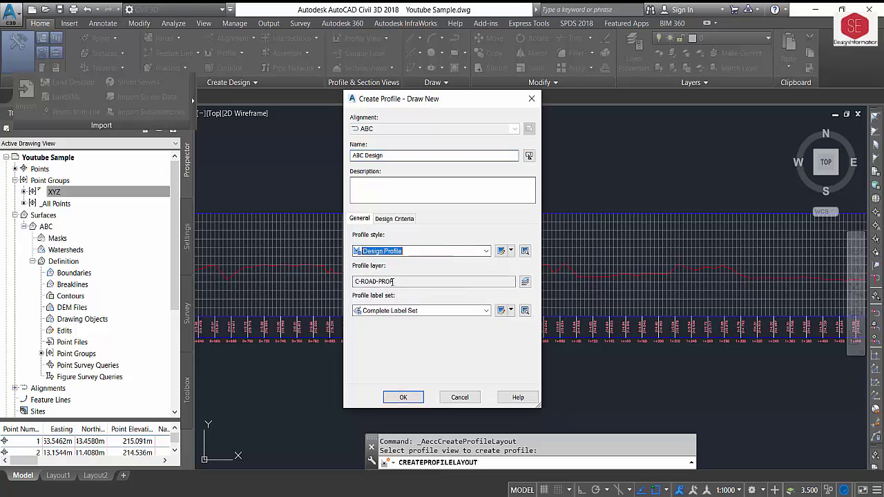
left_click(426, 312)
left_click(427, 314)
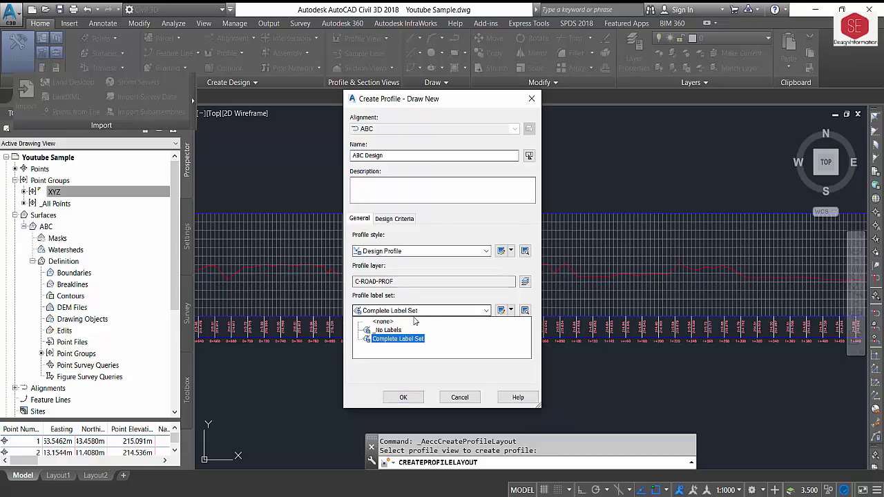
left_click(399, 339)
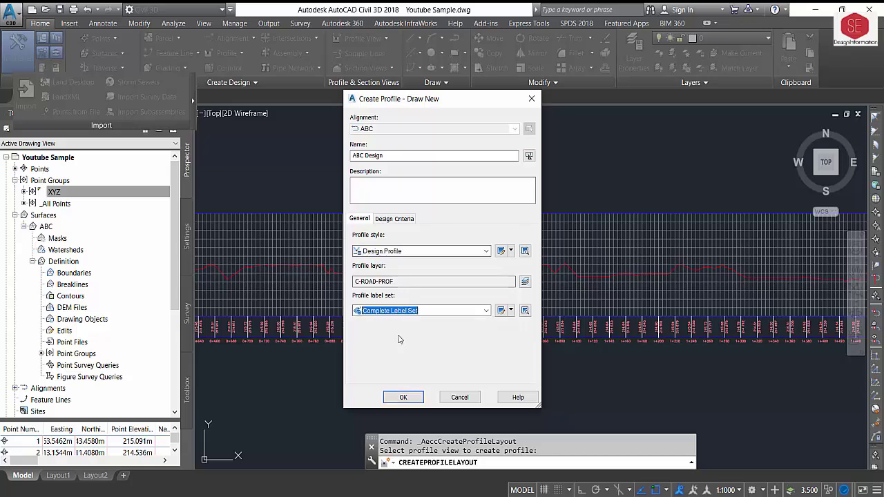
left_click(403, 398)
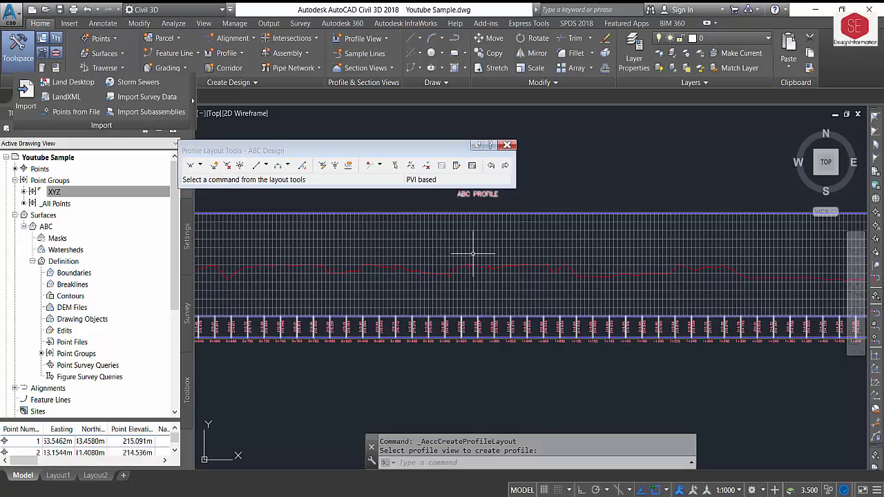
Switch the profile layout mode to Draw Tangents with Curves.
scroll(515, 274, "down", 2)
scroll(514, 274, "down", 2)
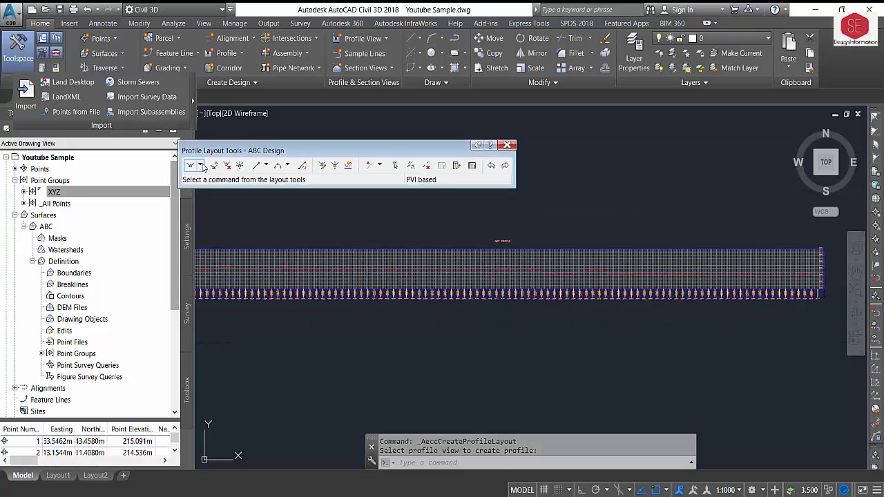
left_click(201, 166)
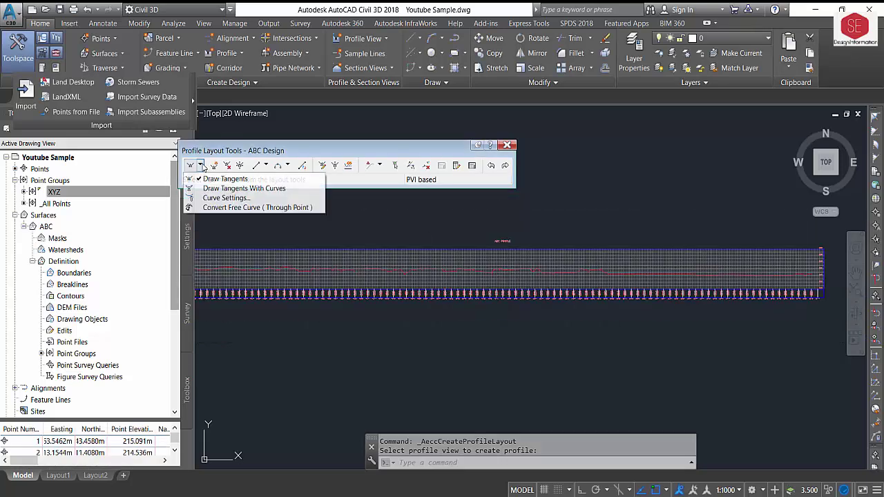
left_click(218, 191)
scroll(587, 300, "down", 2)
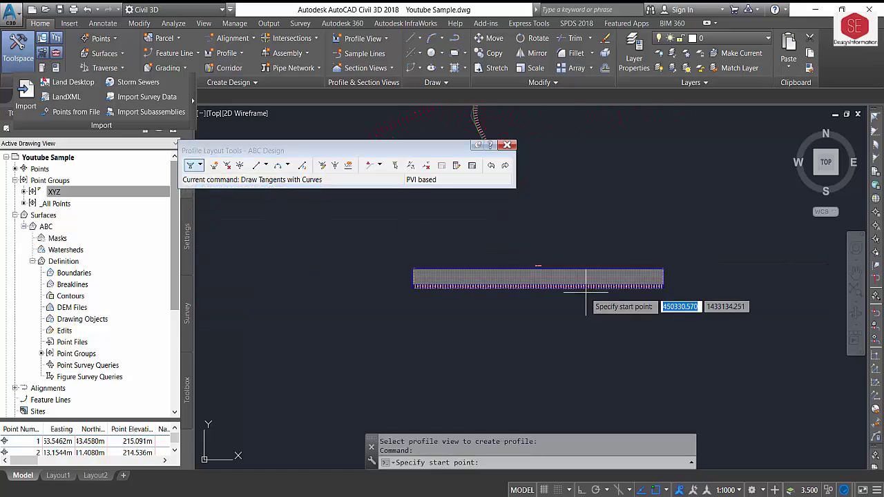
scroll(427, 269, "down", 1)
scroll(408, 248, "up", 1)
scroll(414, 290, "up", 2)
scroll(420, 299, "up", 1)
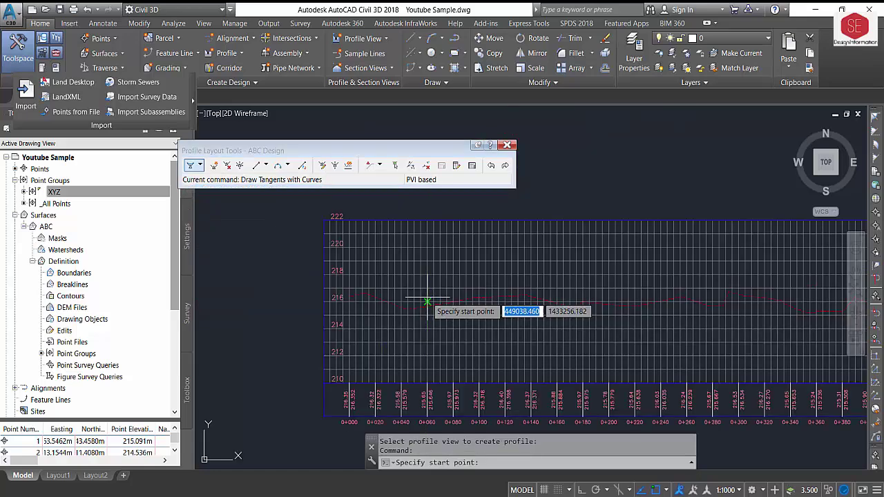
scroll(360, 289, "up", 2)
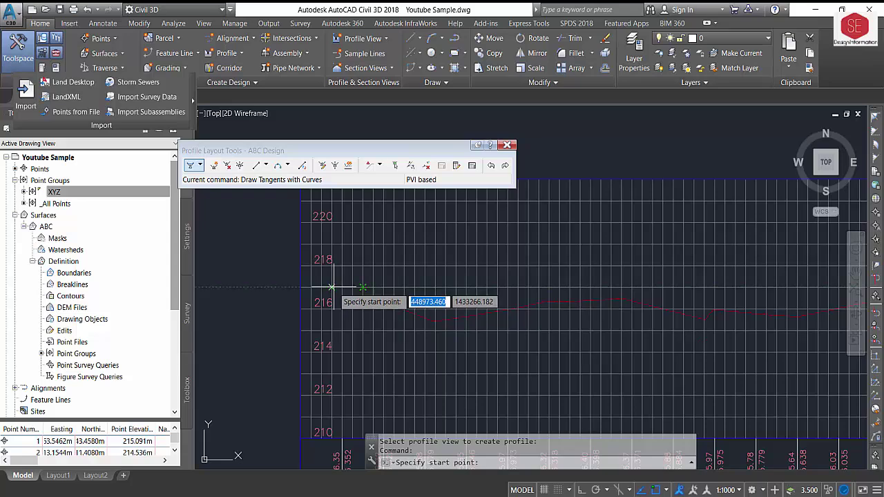
Draw ABC Design from the grid's left edge, rising near 220, to a flat tangent ending at 1+940.
left_click(342, 287)
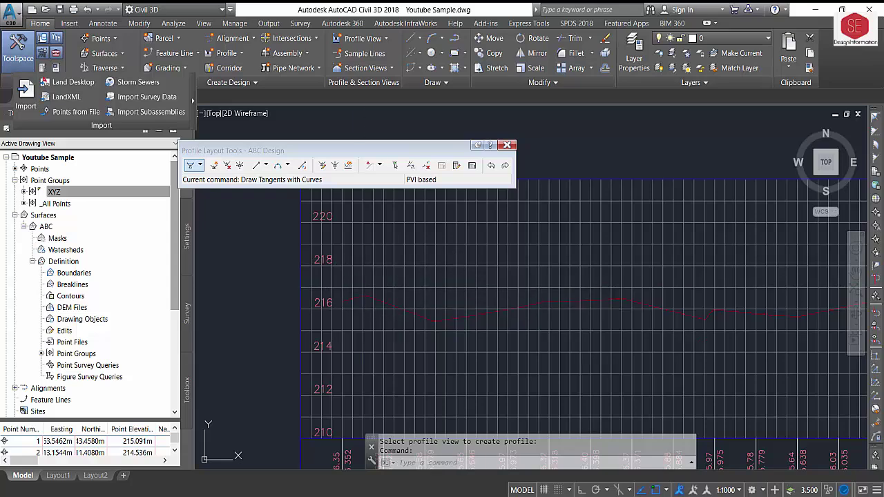
scroll(553, 234, "down", 4)
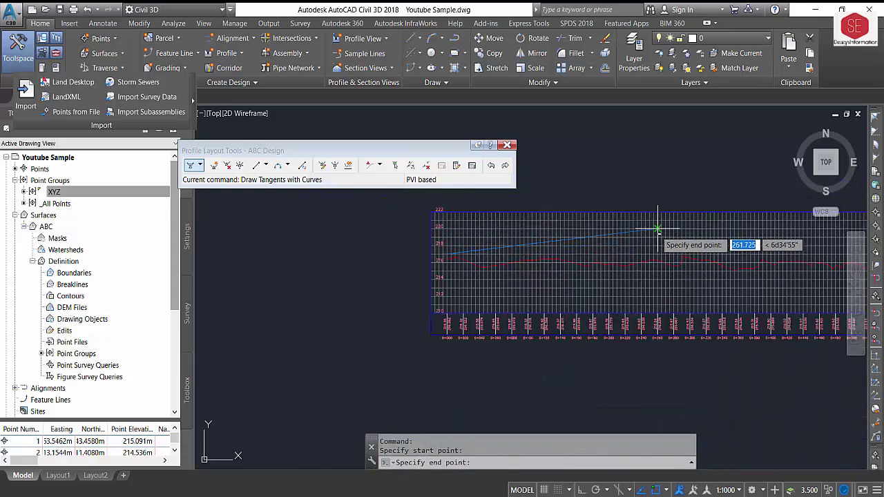
scroll(640, 228, "up", 1)
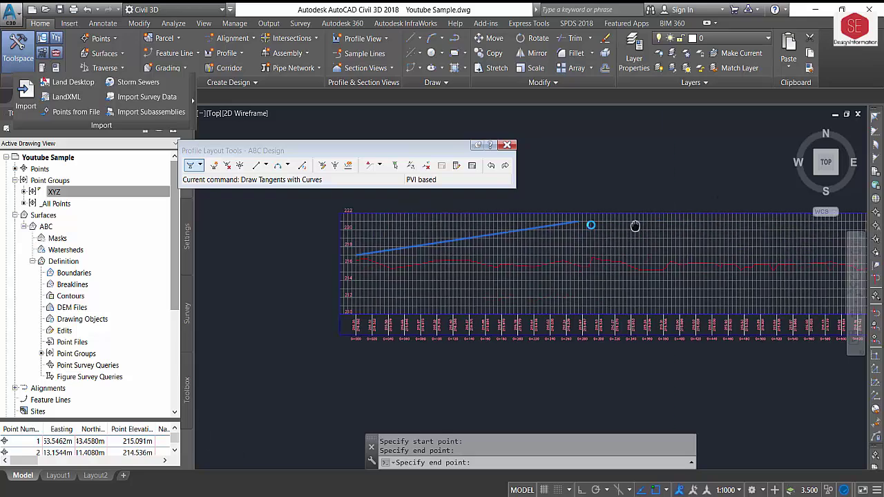
scroll(552, 232, "up", 2)
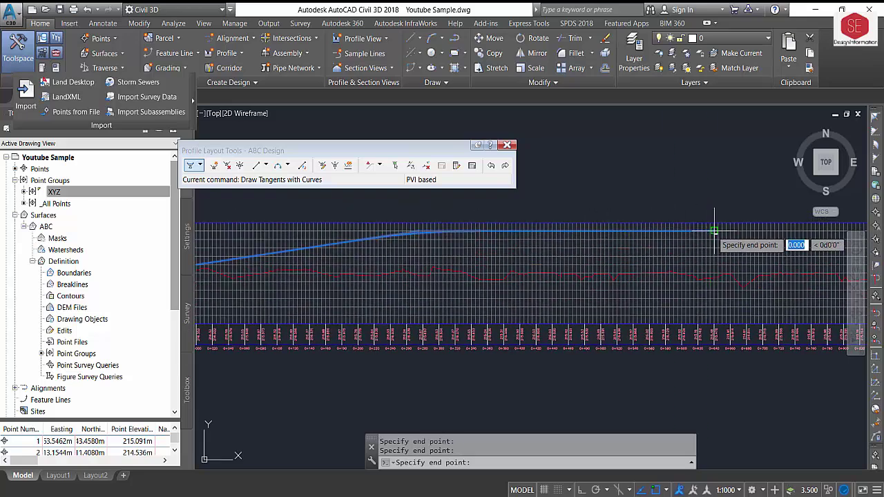
left_click(822, 234)
middle_click_drag(822, 235, 553, 242)
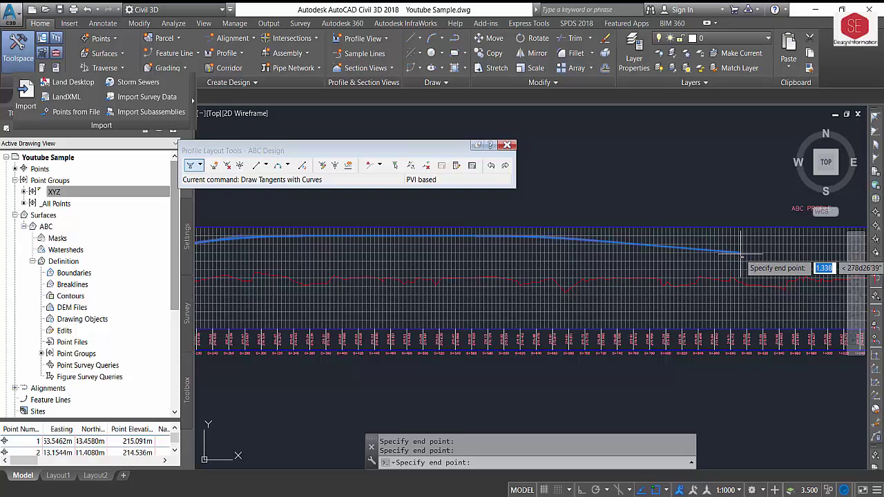
middle_click_drag(744, 254, 523, 247)
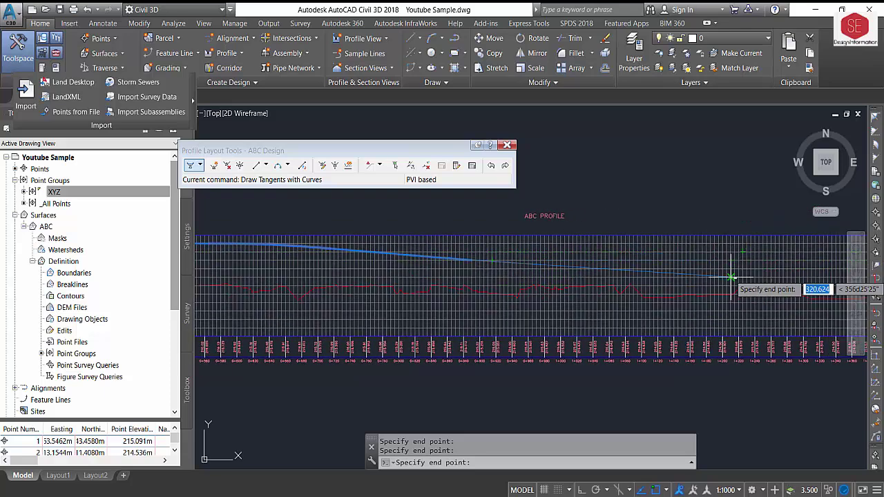
middle_click_drag(750, 258, 560, 256)
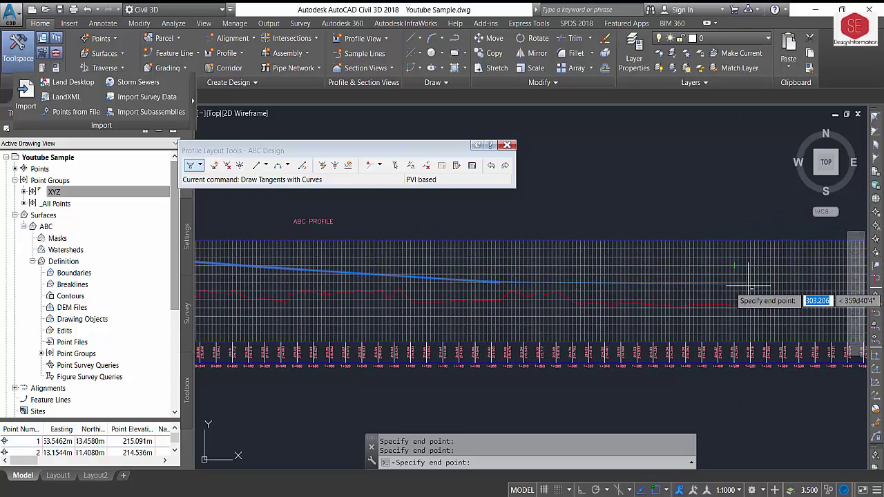
middle_click_drag(815, 276, 408, 278)
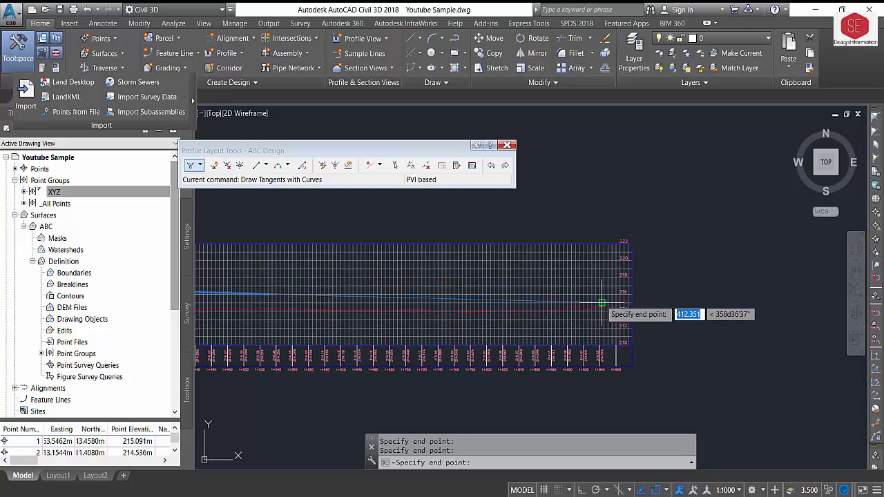
scroll(606, 301, "up", 2)
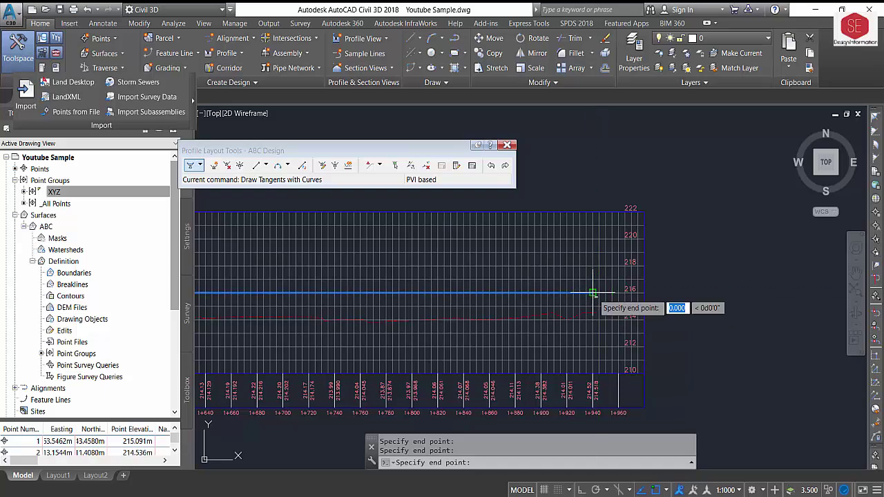
left_click(592, 293)
key("Return")
Zoom and pan to review ABC Design's tangents, curves and HIGH PT labels.
scroll(649, 300, "down", 5)
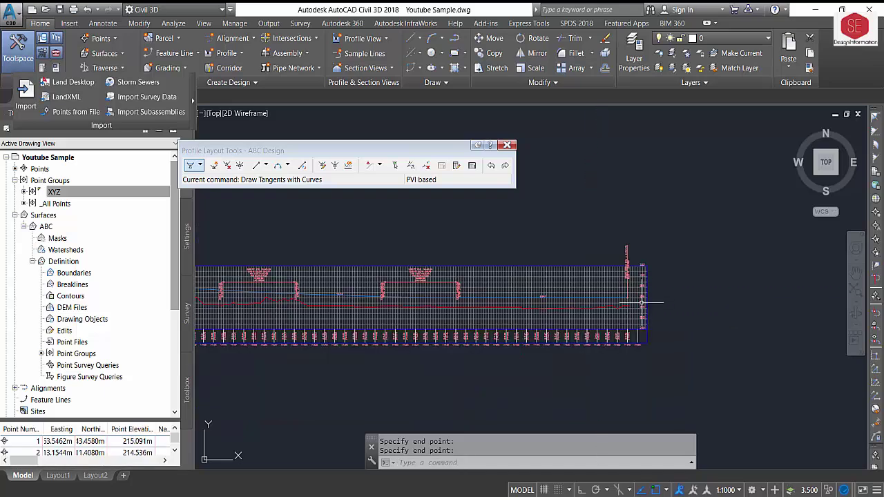
scroll(391, 279, "up", 5)
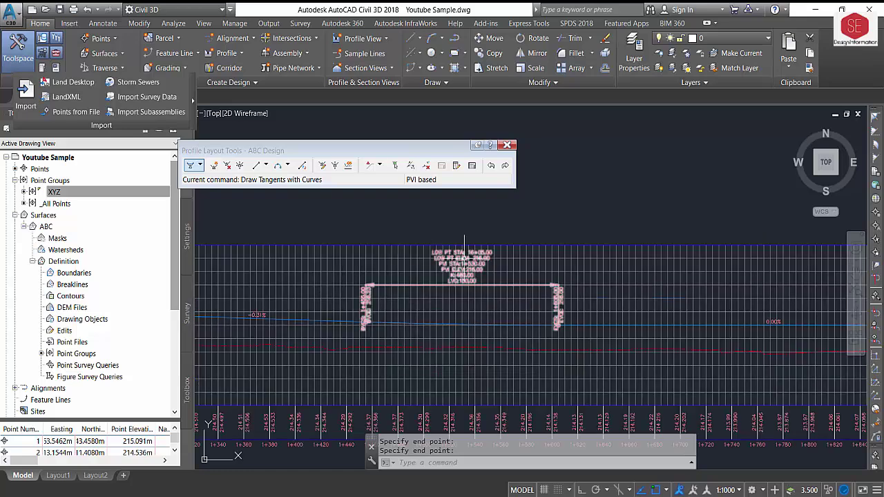
scroll(359, 291, "down", 4)
scroll(636, 280, "up", 3)
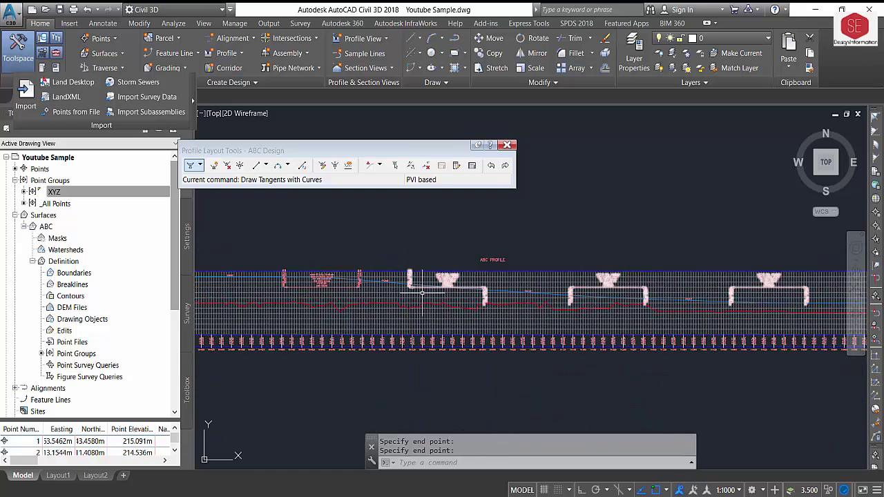
scroll(458, 246, "up", 3)
scroll(514, 282, "up", 2)
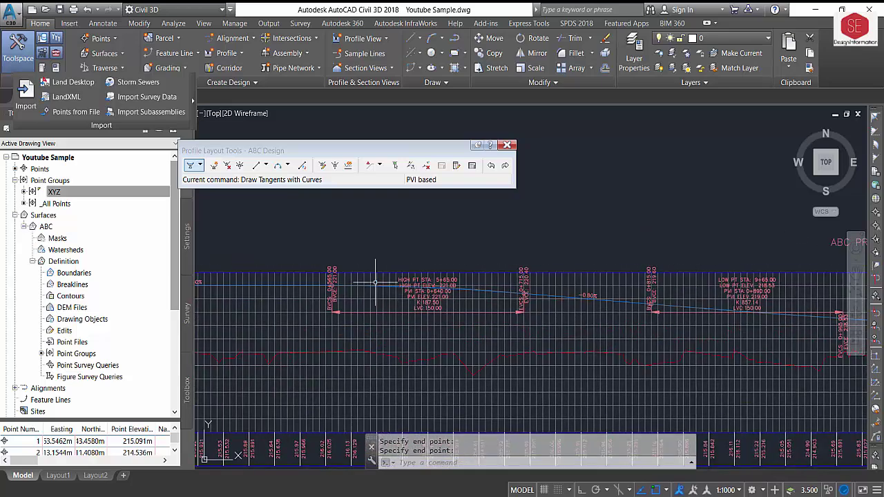
middle_click_drag(513, 281, 654, 296)
scroll(479, 292, "down", 2)
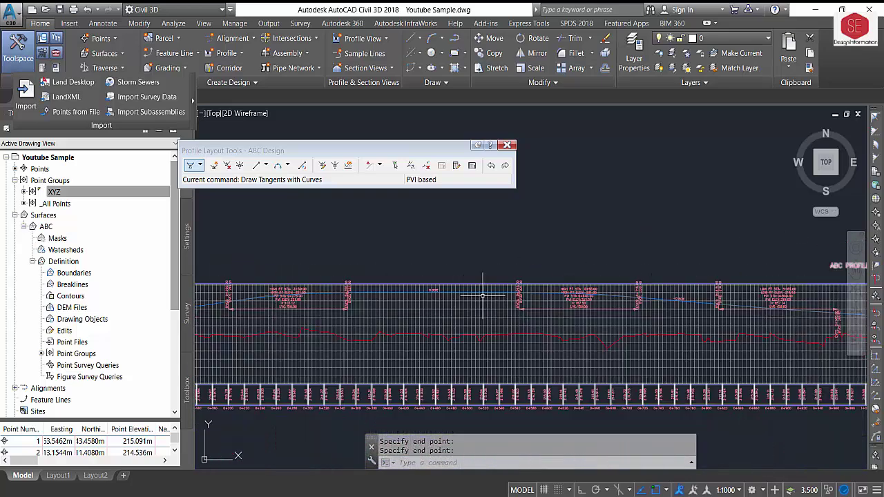
scroll(478, 298, "down", 2)
scroll(478, 298, "down", 2)
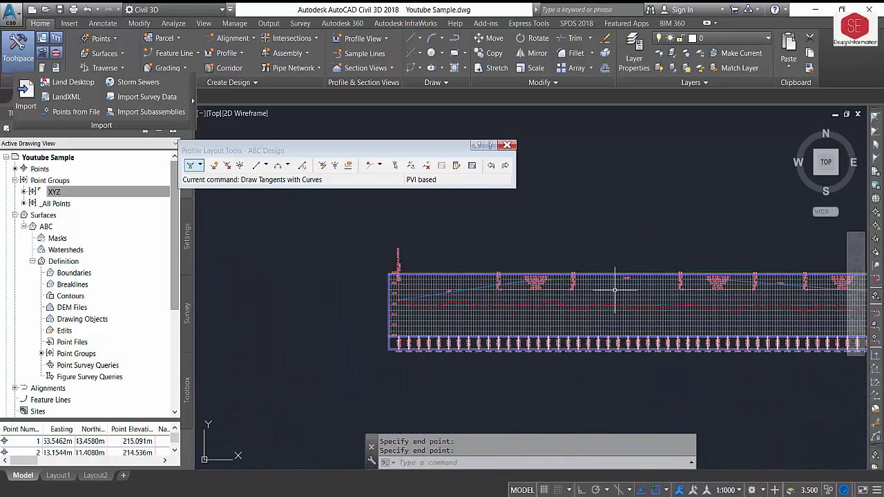
scroll(390, 301, "down", 2)
mouse_move(390, 301)
middle_mouse_down()
mouse_move(546, 311)
mouse_move(387, 289)
middle_mouse_up()
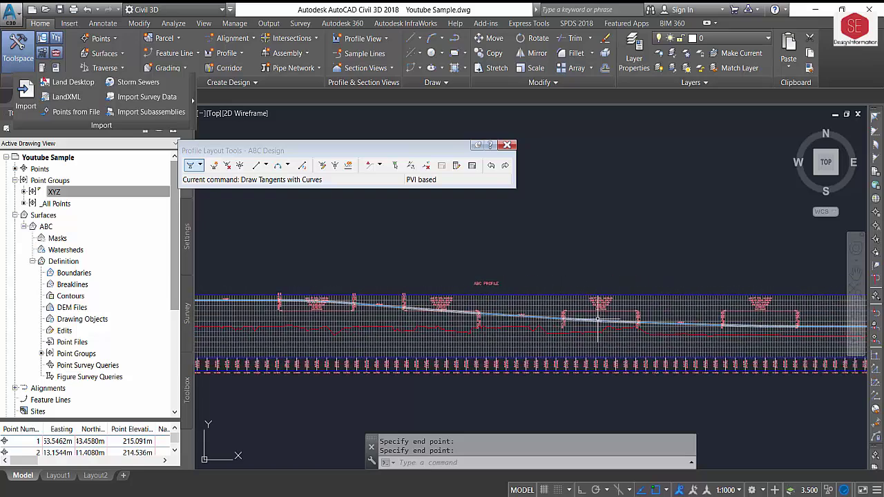
scroll(418, 270, "up", 2)
scroll(418, 270, "down", 2)
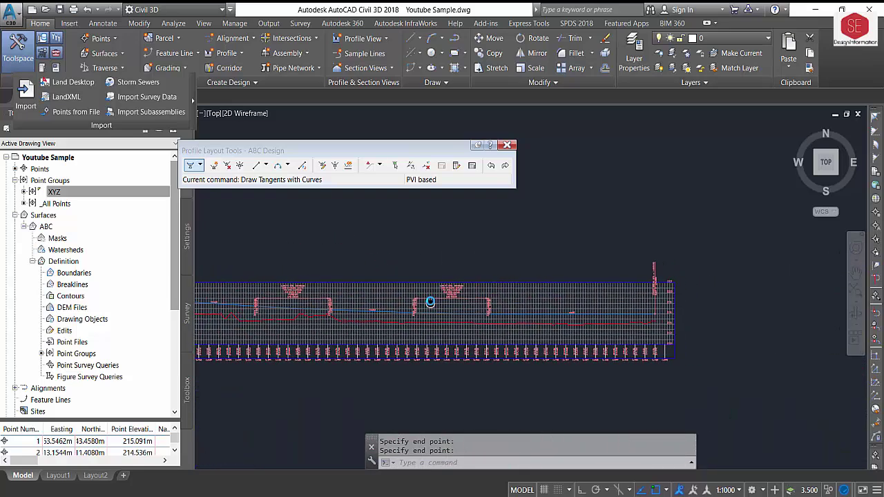
scroll(574, 290, "down", 1)
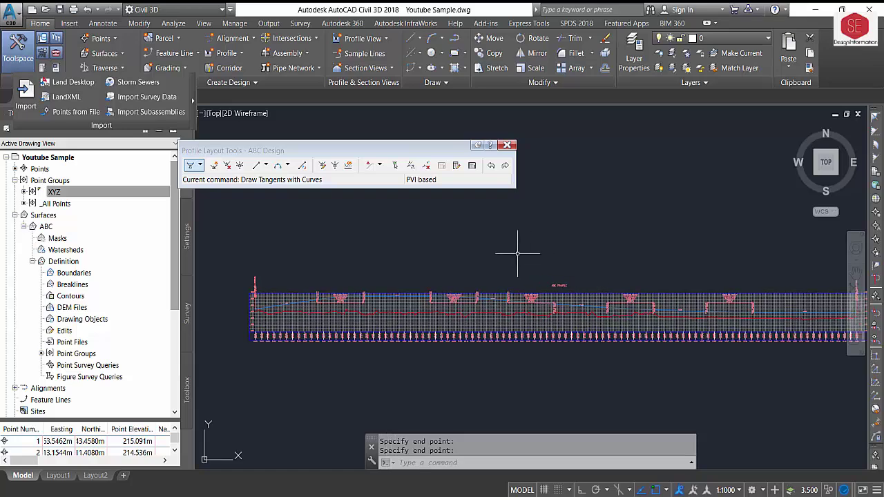
left_click(201, 166)
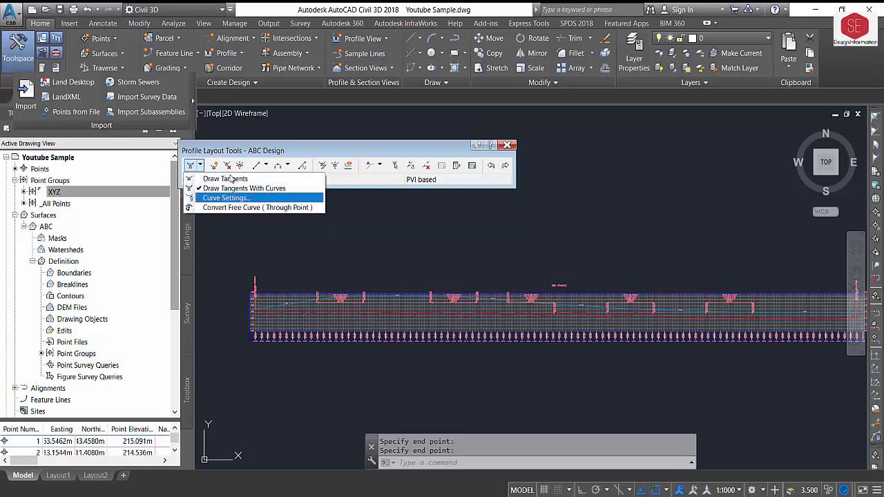
Close the profile layout tools and show the Assembly creation options on the Home tab.
left_click(398, 149)
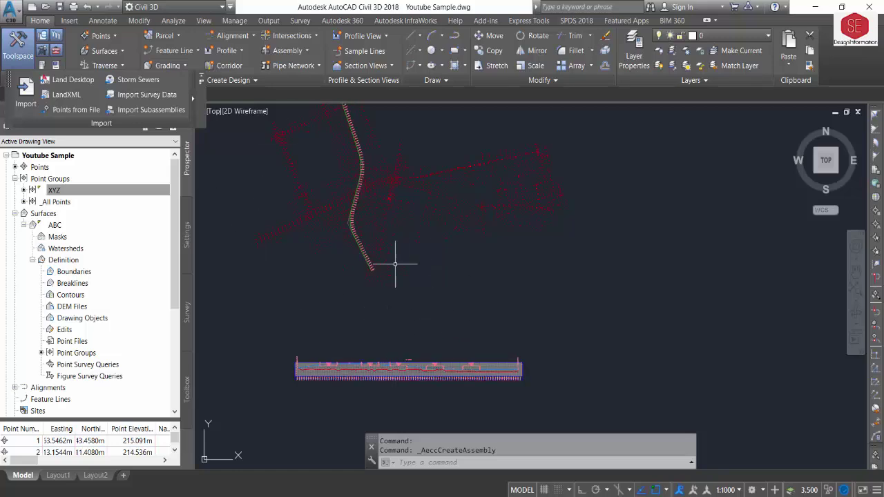
left_click(307, 52)
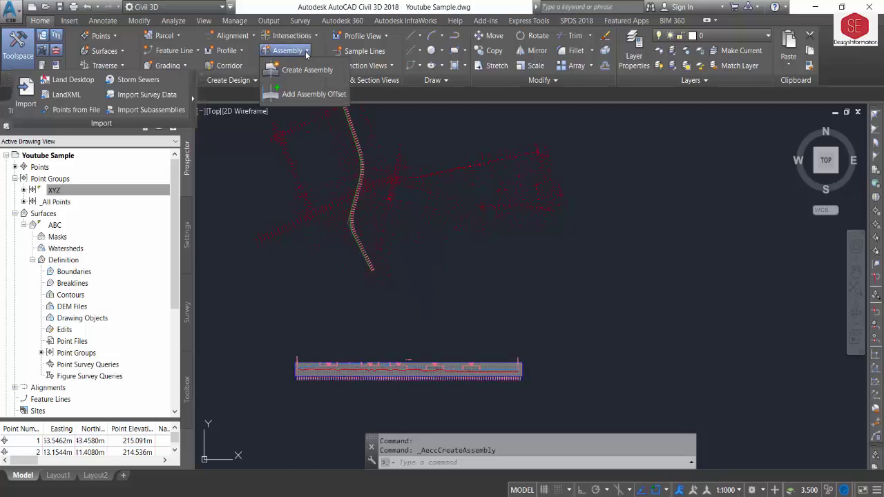
Create assembly 'SEC A-A' with Basic assembly style and All Codes code set style.
left_click(305, 71)
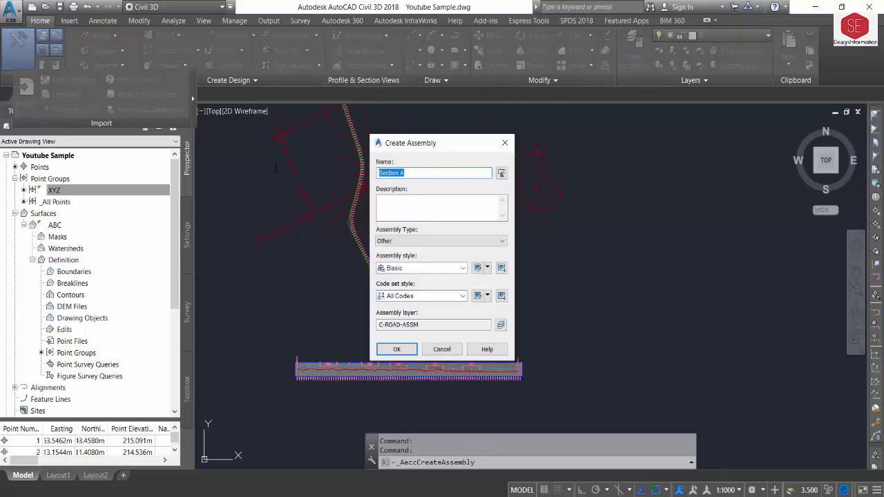
type("SEC")
type(" A")
type("-A")
left_click(398, 270)
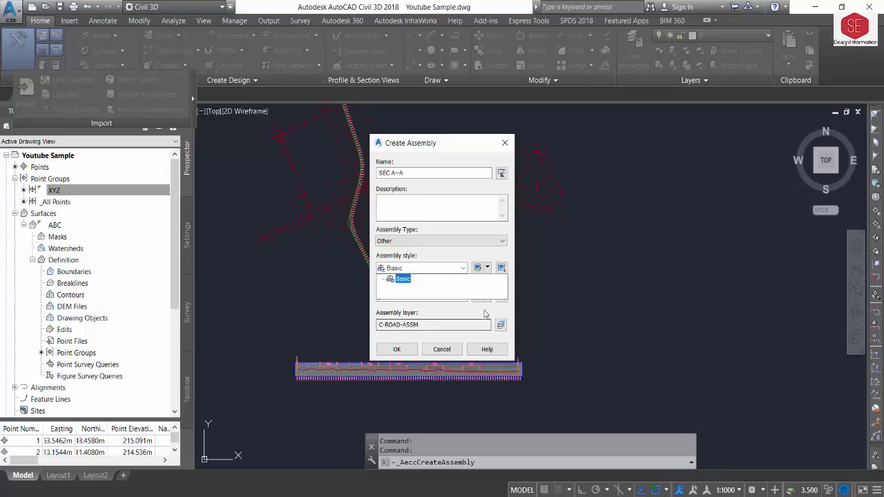
left_click(410, 296)
left_click(410, 296)
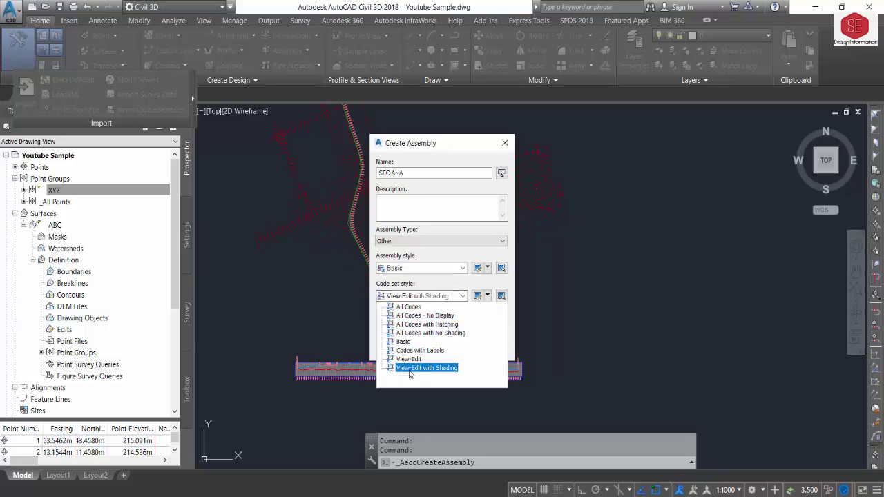
left_click(411, 307)
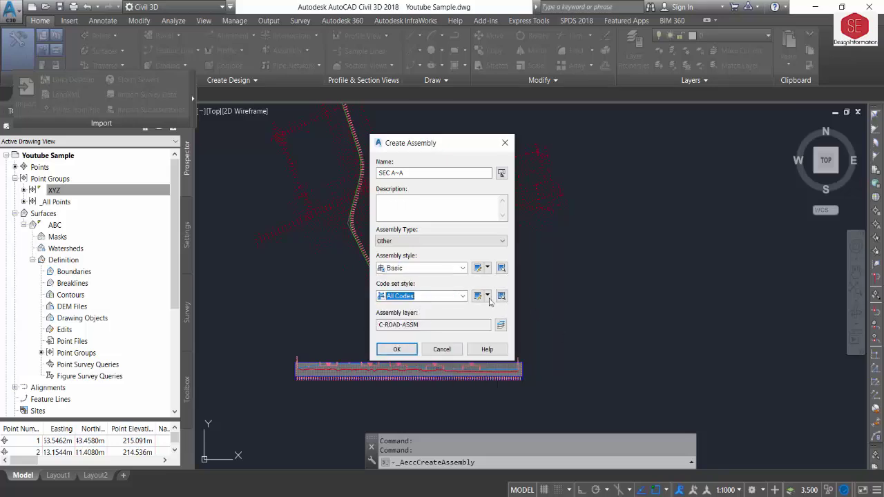
left_click(396, 348)
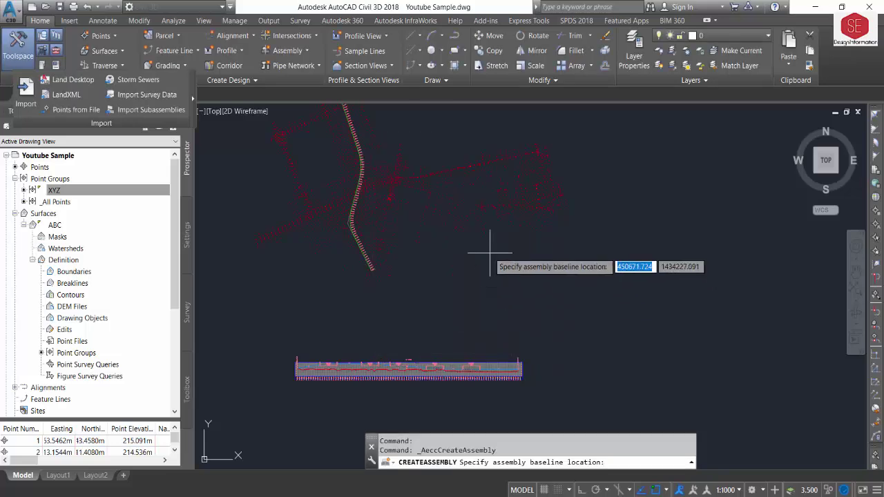
Place the SEC A-A baseline in the drawing, select it, and bring up the road subassembly palettes.
left_click(474, 286)
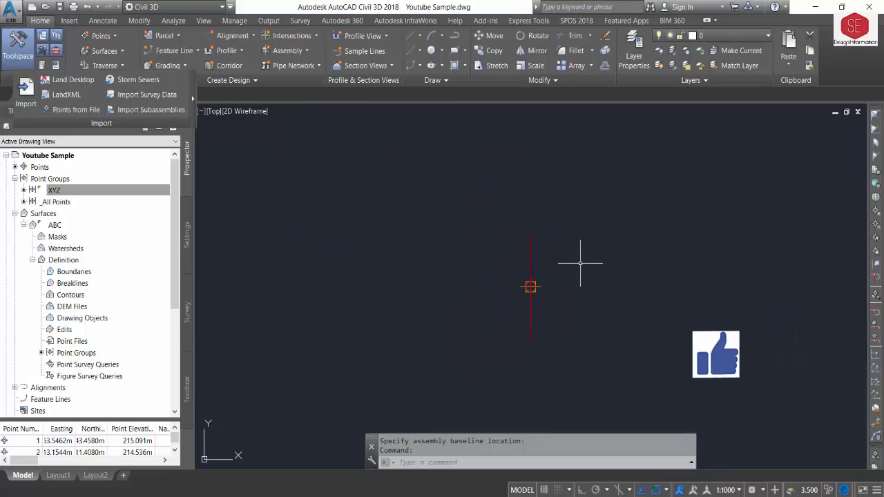
left_click(530, 237)
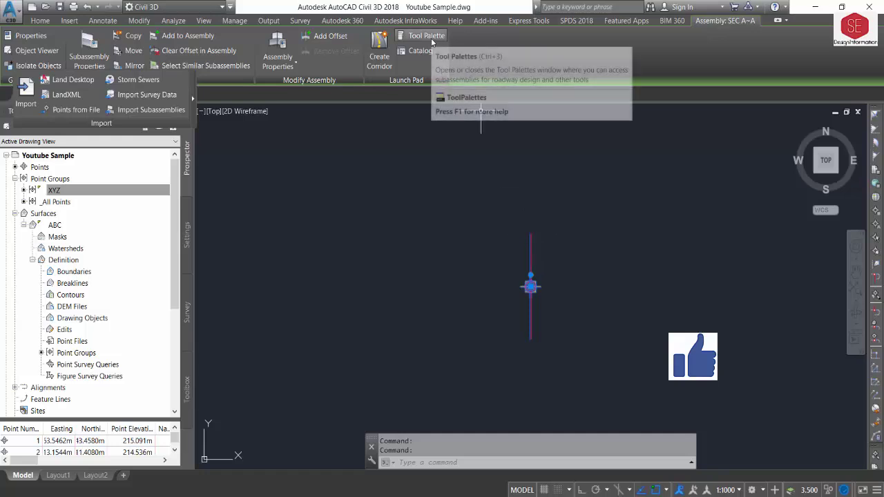
left_click(432, 40)
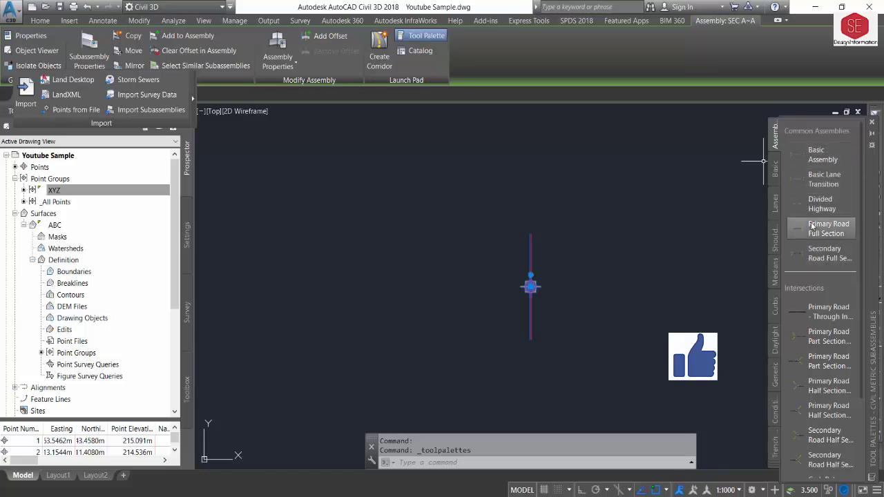
Attach the Basic Assembly section to the SEC A-A baseline, then select its left lane.
left_click(806, 154)
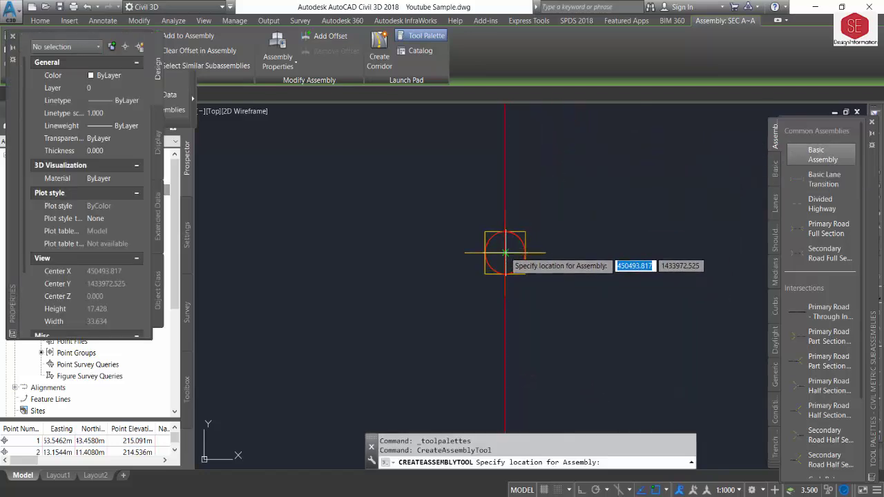
scroll(448, 227, "down", 2)
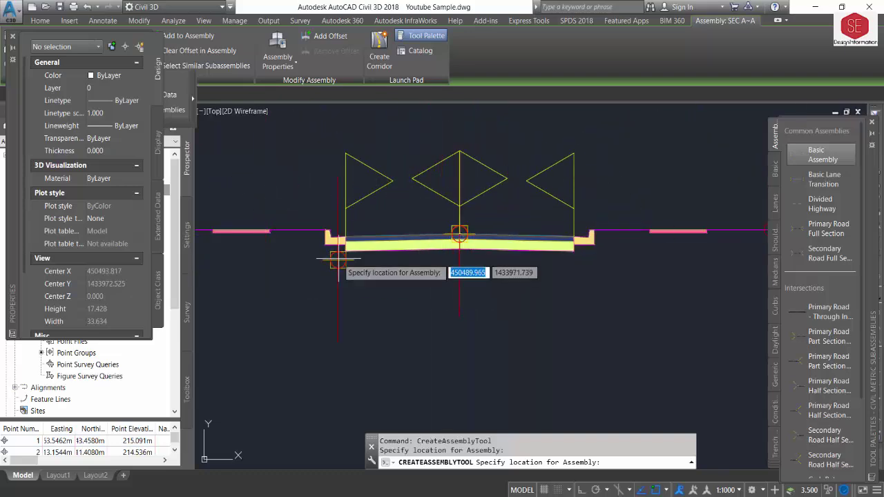
key("Escape")
left_click(448, 242)
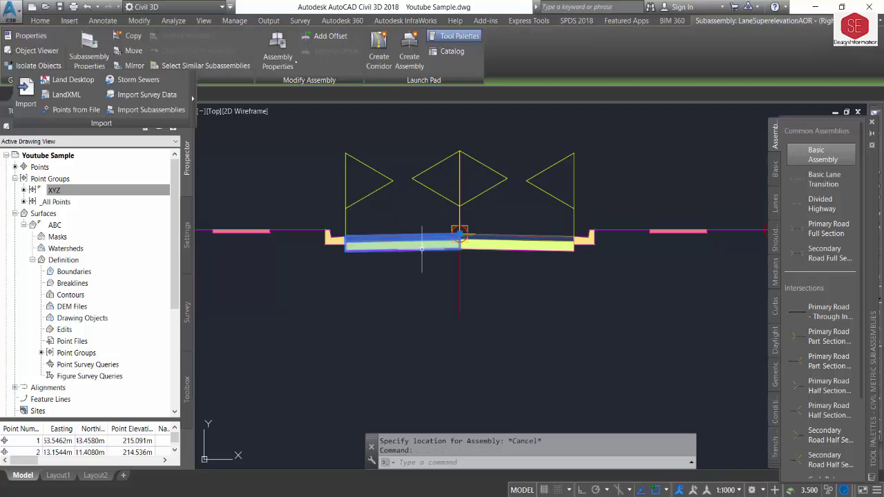
Set the left lane to 10 m width, -2.50% slope, Pave1 0.050 m and Pave2 0.075 m.
double_click(456, 237)
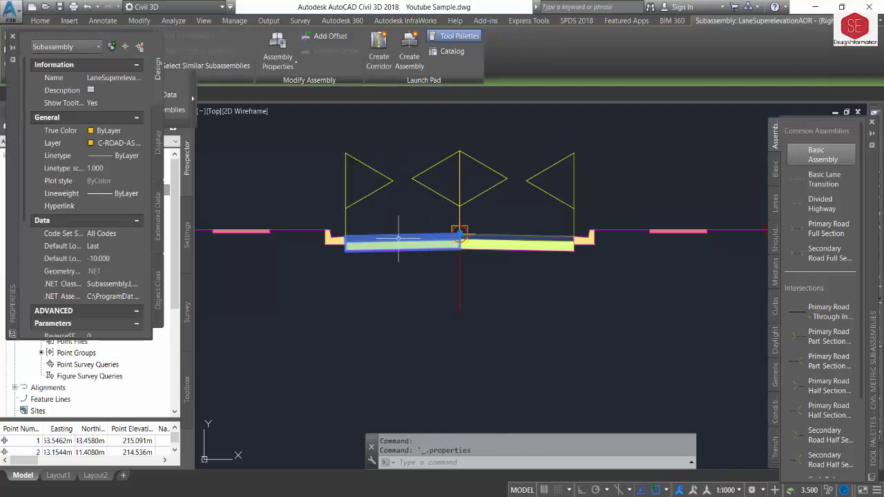
scroll(94, 139, "down", 3)
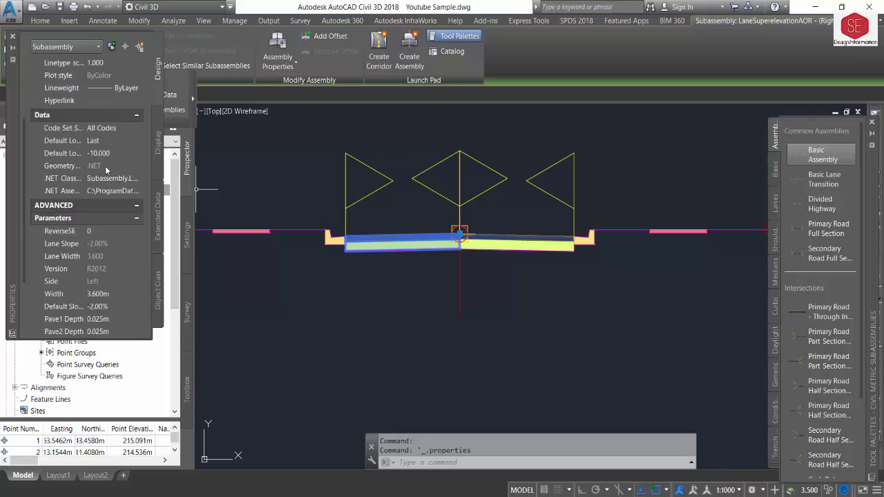
scroll(106, 169, "down", 2)
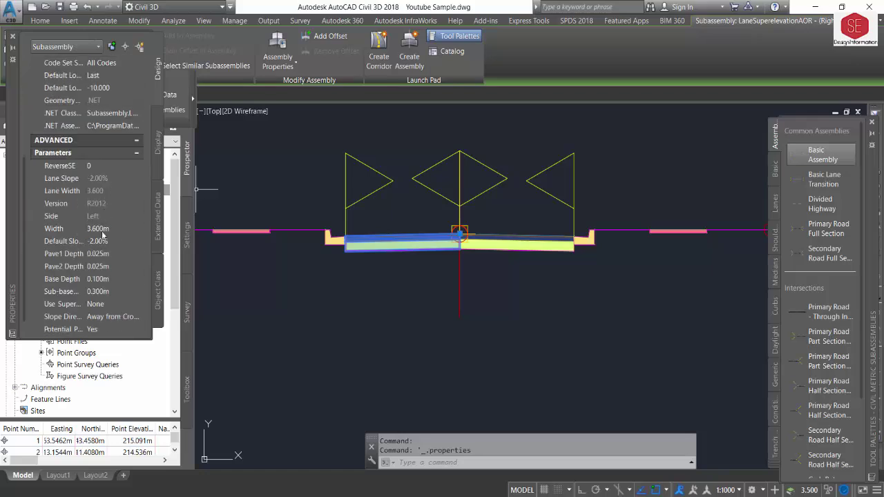
left_click(101, 228)
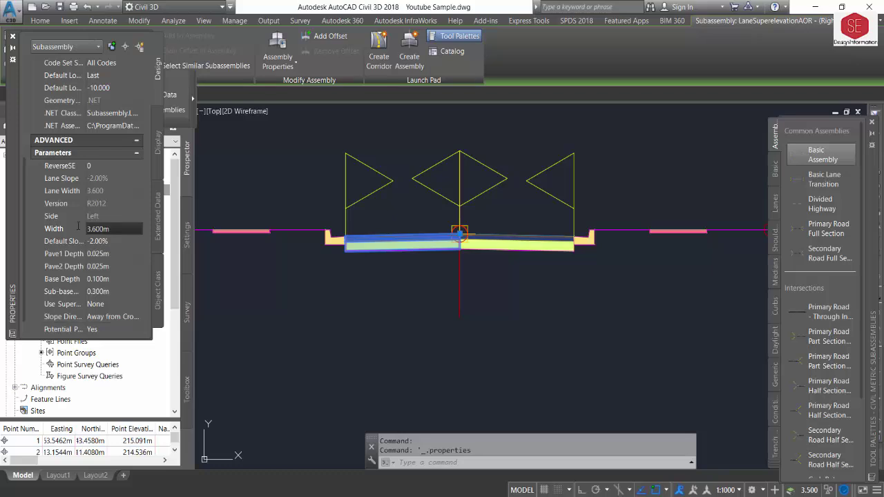
key("ctrl+a")
type("10m")
left_click(126, 242)
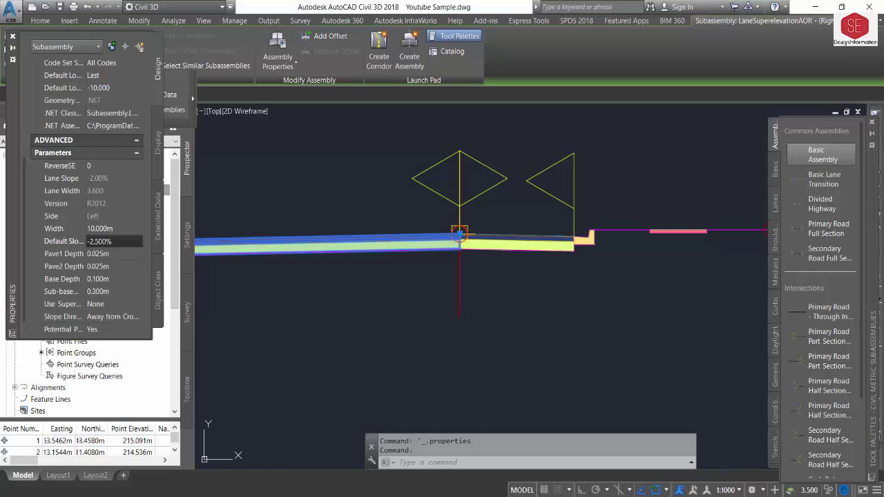
left_click(125, 256)
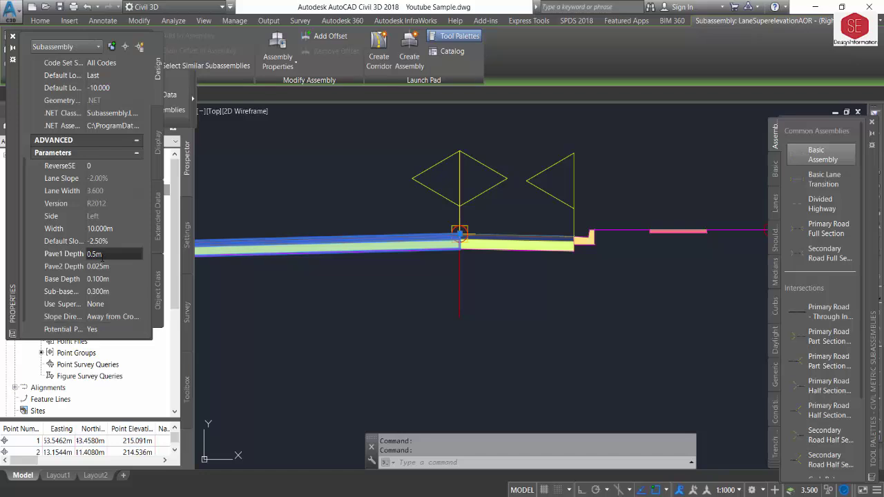
left_click(96, 270)
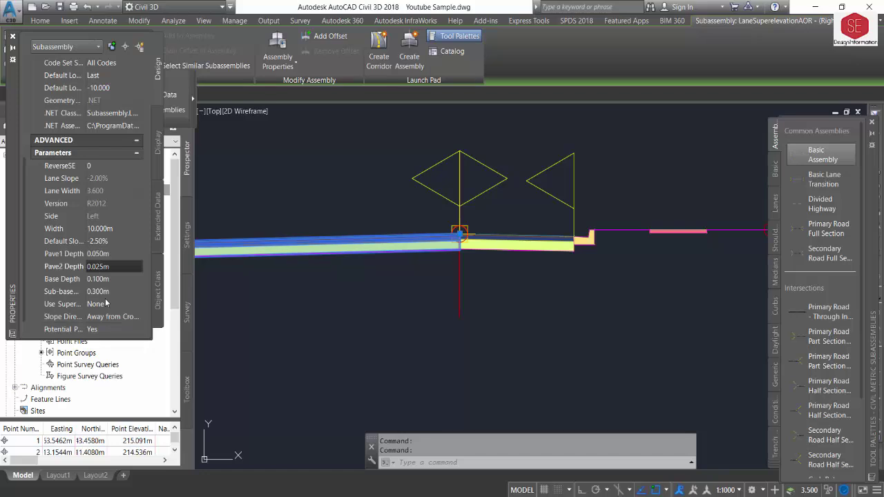
key("BackSpace")
type("7")
left_click(114, 279)
type("3")
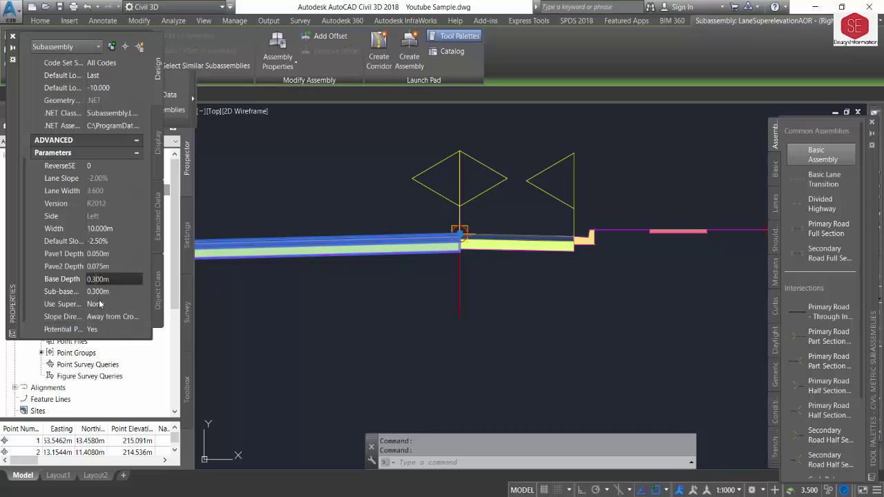
Give the left lane a 0.250 m sub-base depth and clear the selection.
left_click(102, 292)
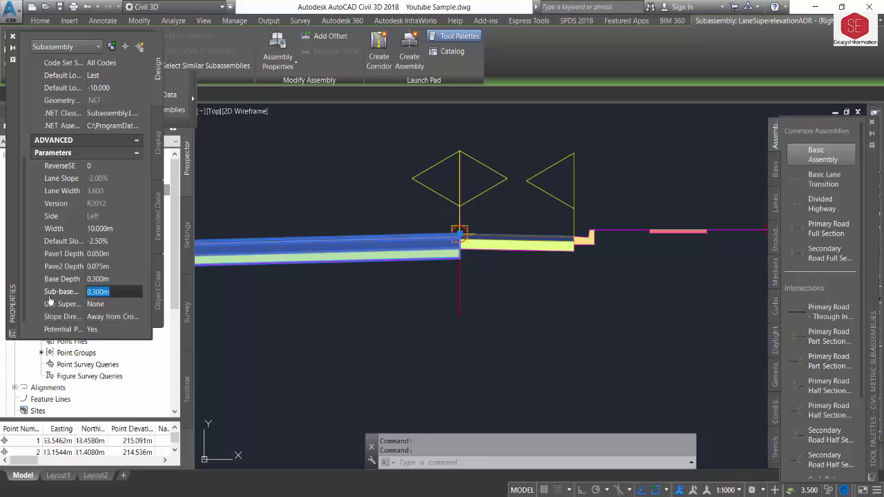
left_click(98, 292)
left_click(123, 306)
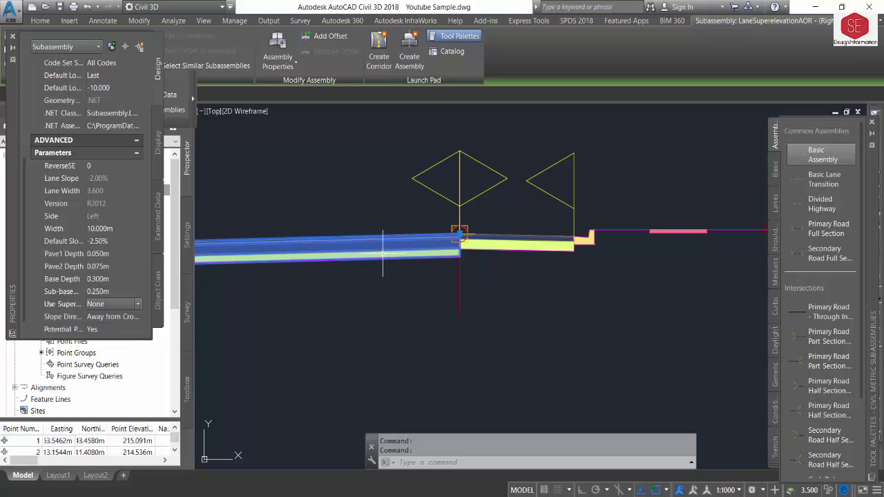
scroll(466, 283, "down", 2)
key("Escape")
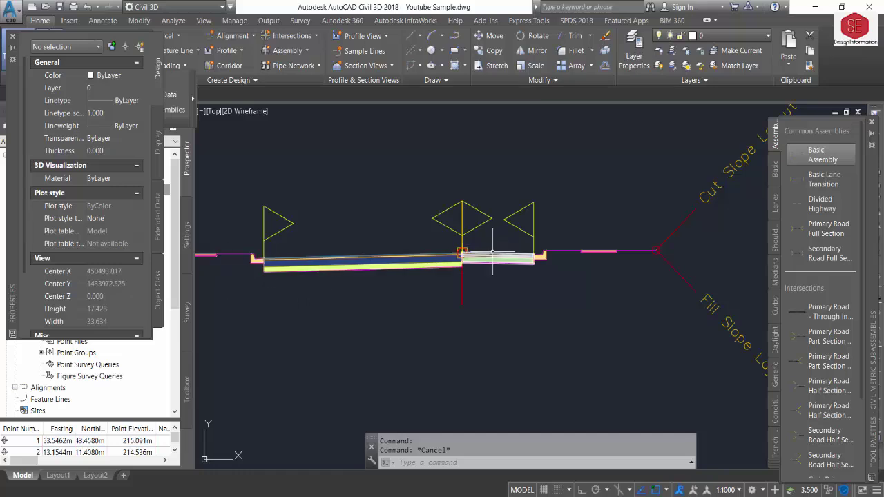
Select the right lane and set its width to 10 m with a -2.50% slope.
left_click(491, 247)
scroll(113, 245, "down", 3)
scroll(113, 244, "down", 1)
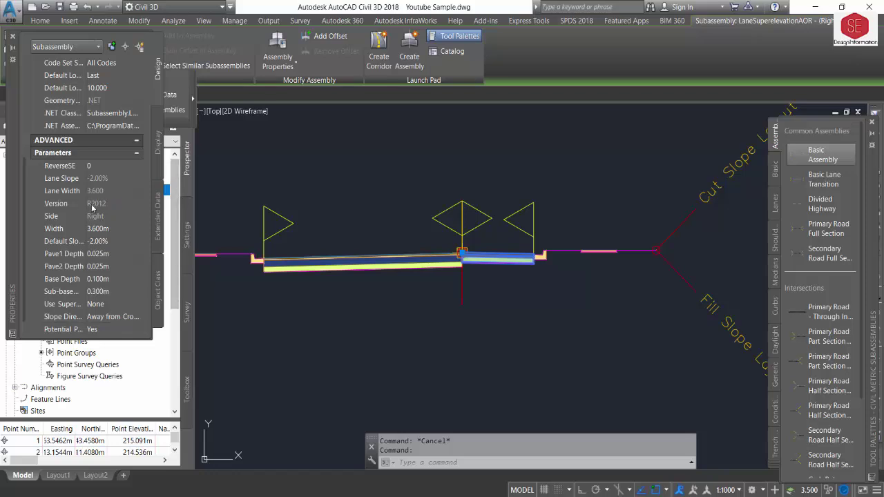
left_click(97, 229)
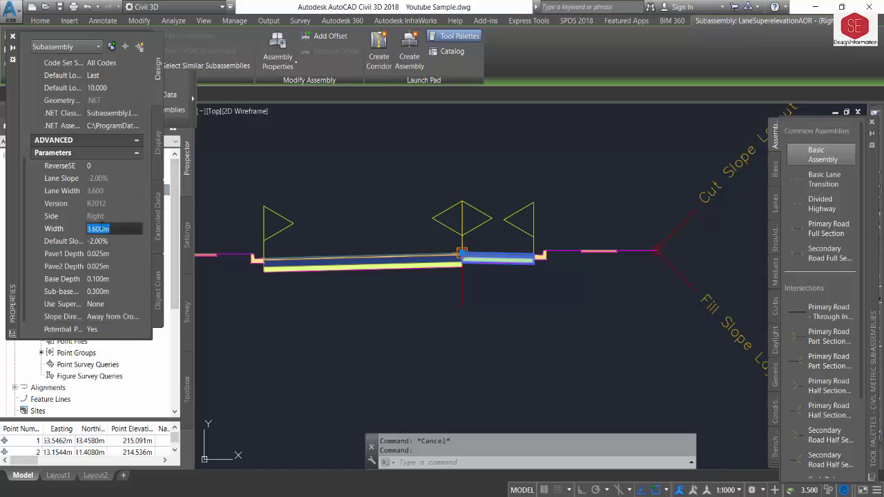
type("10m")
left_click(98, 242)
type("-2.5")
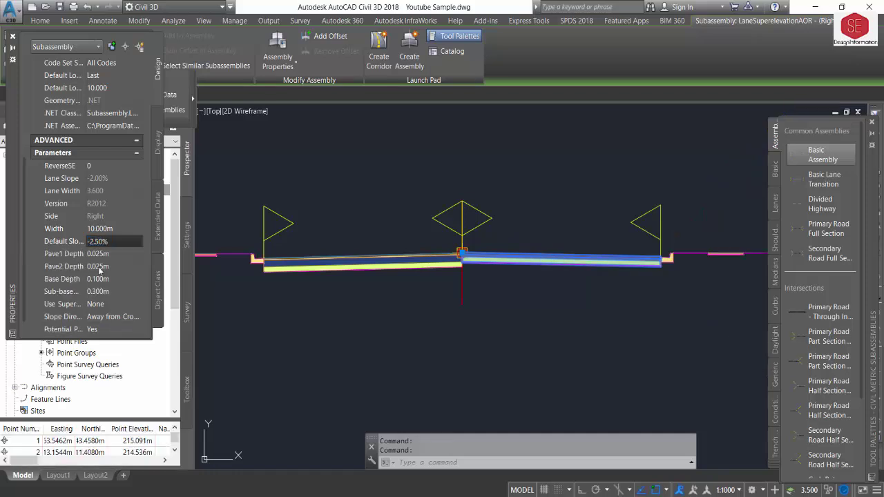
left_click(102, 254)
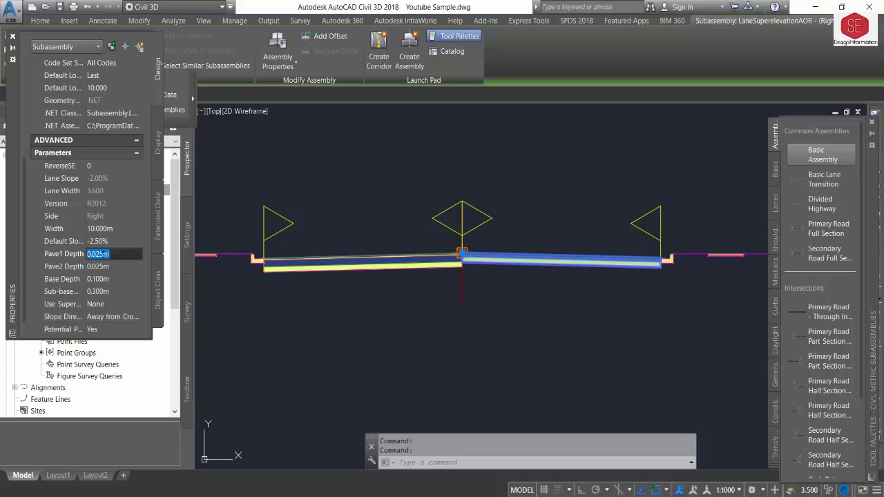
Set the right lane's Pave2 depth to 0.075 m, base 0.300 m and sub-base 0.250 m.
left_click(100, 266)
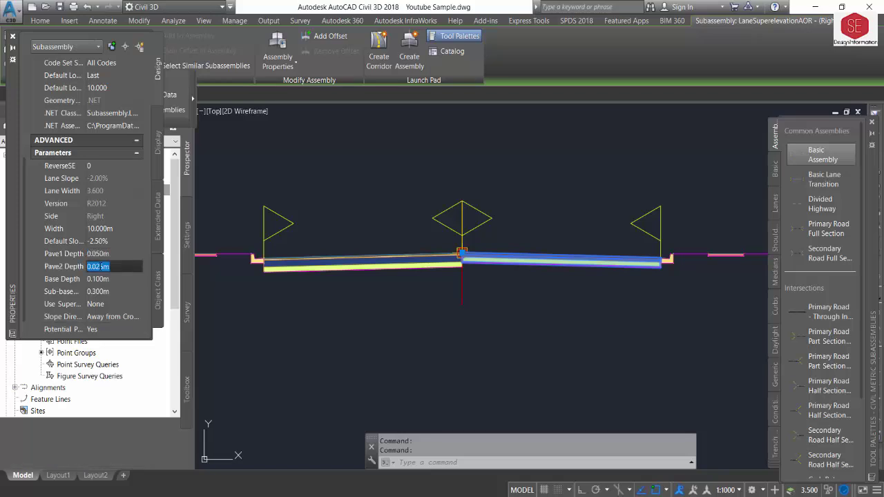
type("0.025")
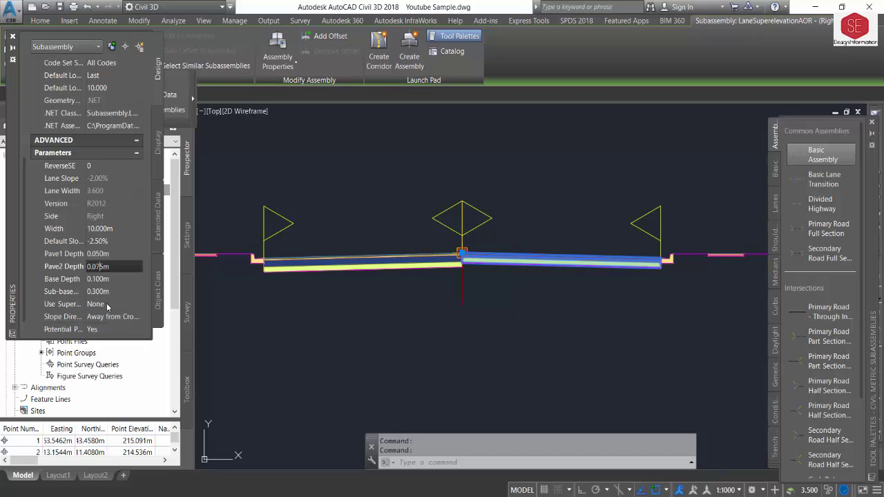
left_click(98, 279)
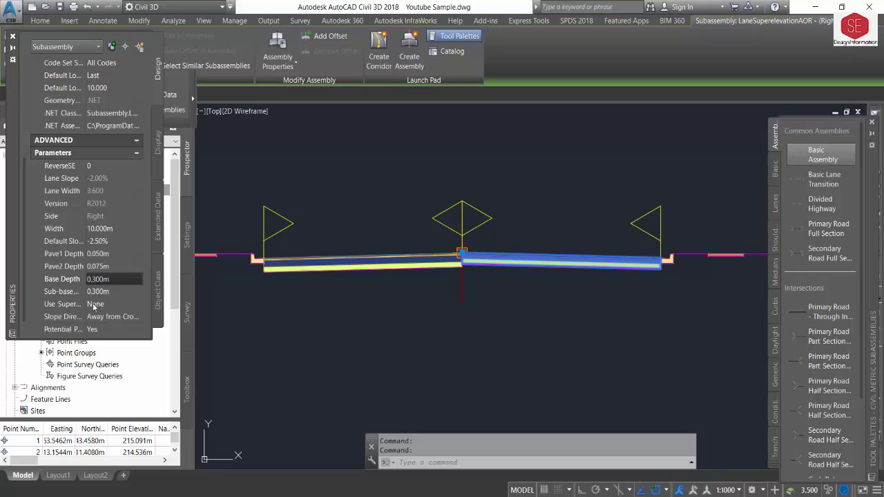
left_click(98, 293)
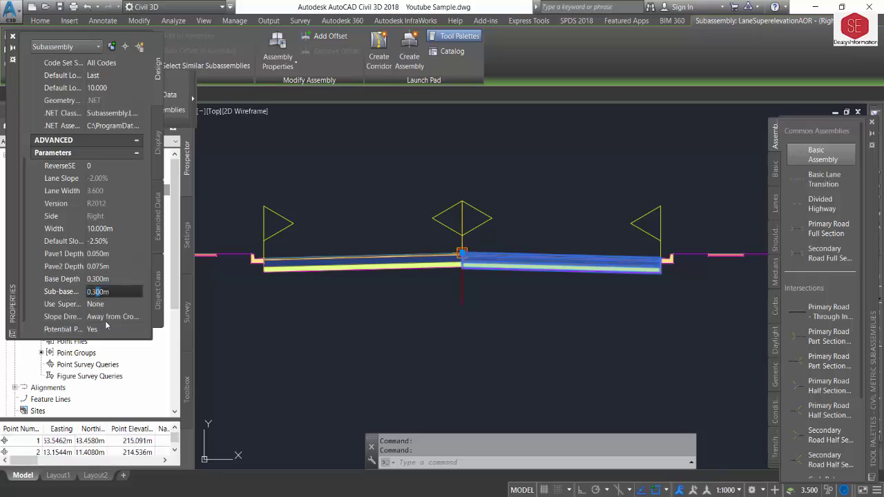
type("25")
left_click(116, 305)
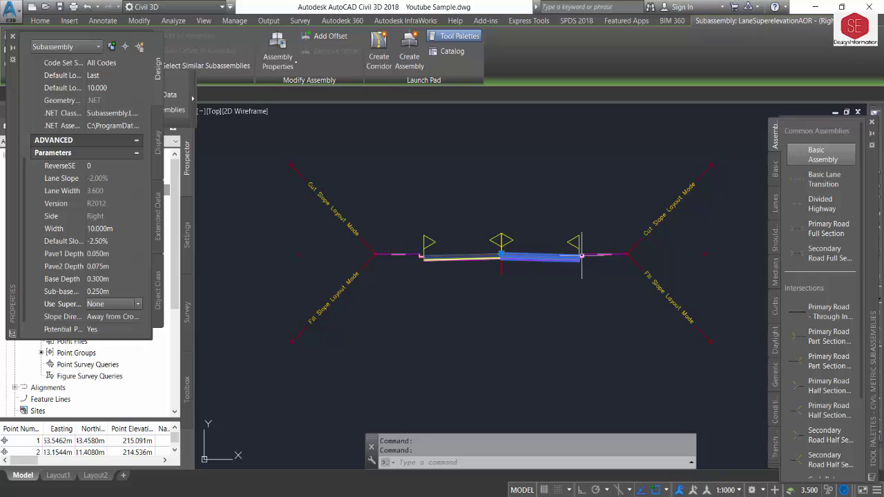
Check the two lanes, then select the right BasicSideSlopeCutDitch subassembly.
scroll(573, 254, "up", 6)
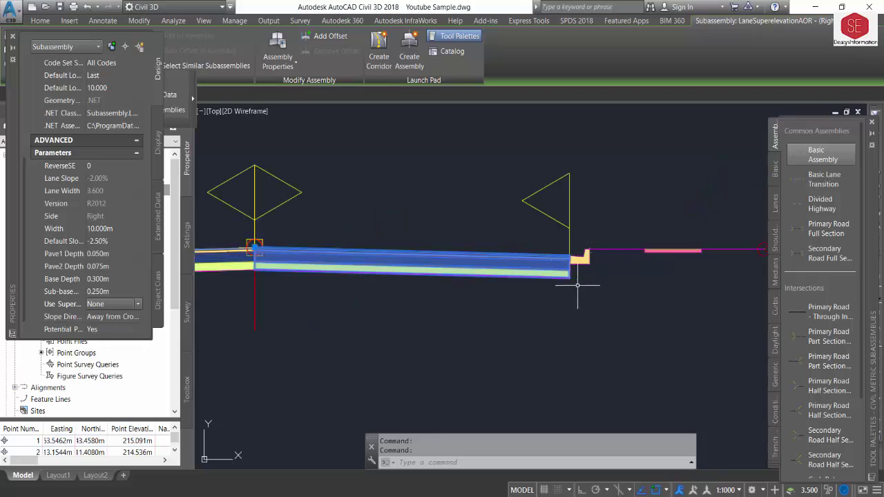
scroll(84, 285, "down", 1)
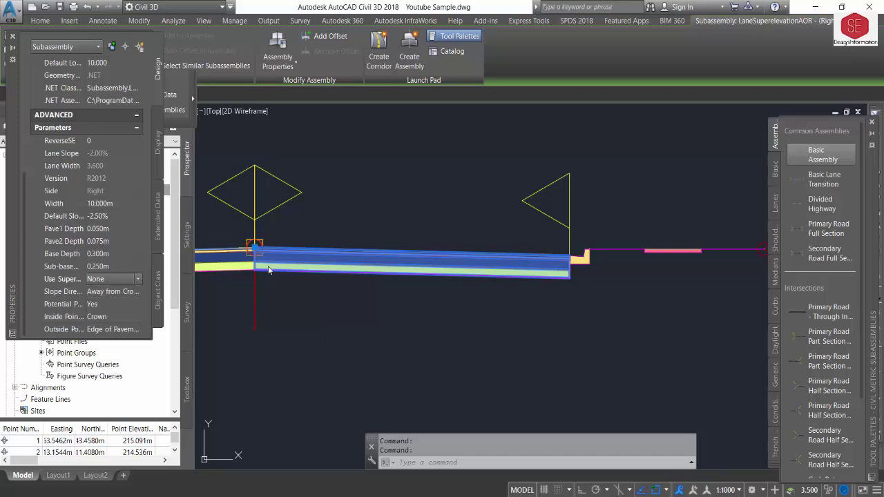
scroll(345, 300, "down", 4)
scroll(442, 296, "down", 2)
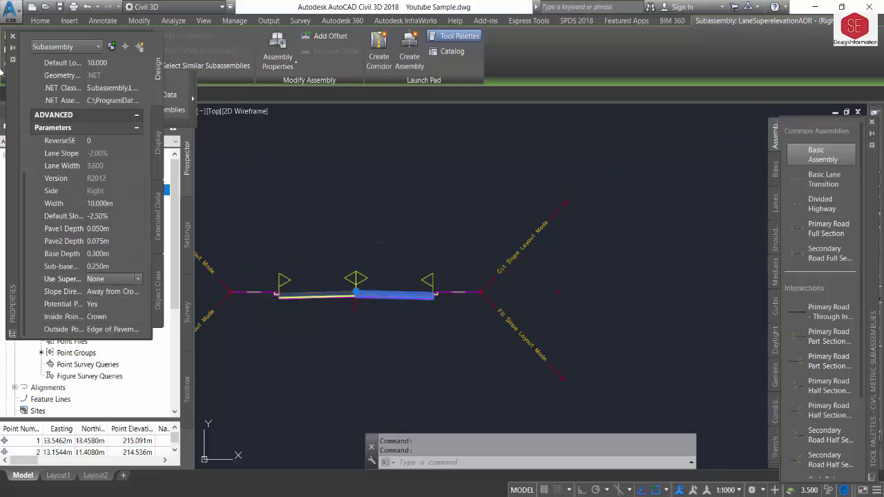
key("Escape")
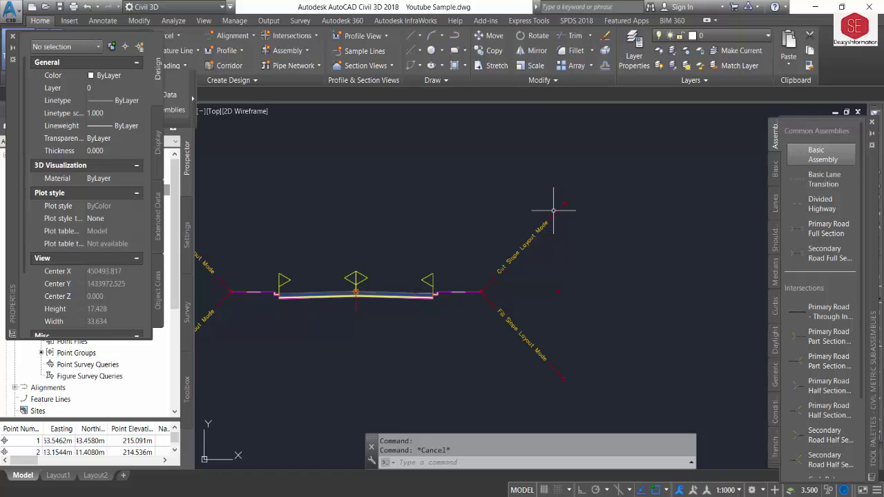
left_click(554, 209)
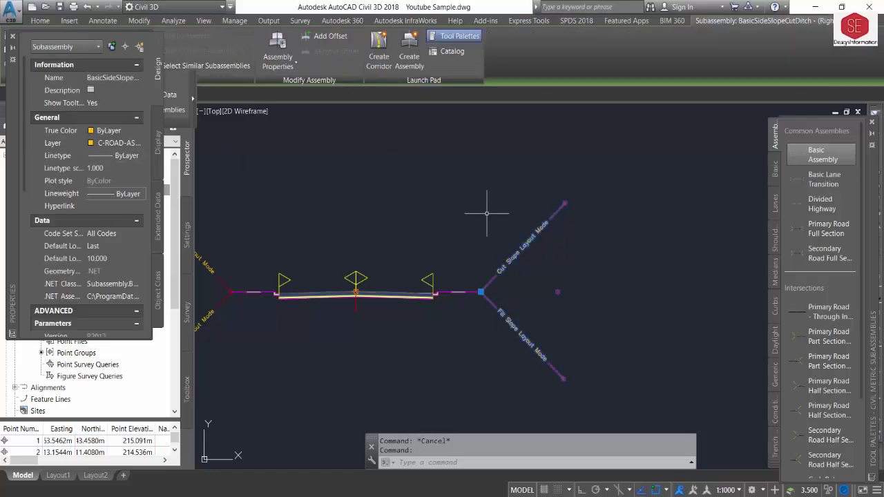
Set the right ditch subassembly's fill slope and foreslope to 2.00:1.
scroll(111, 251, "down", 3)
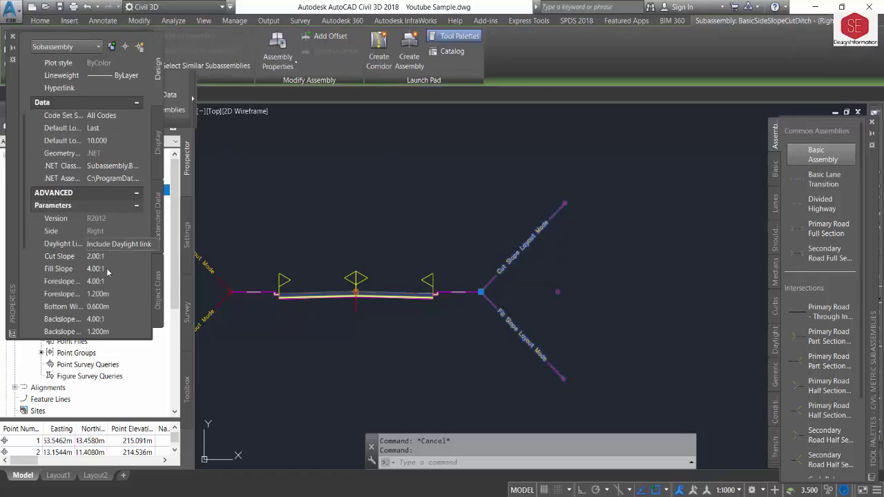
scroll(108, 273, "down", 2)
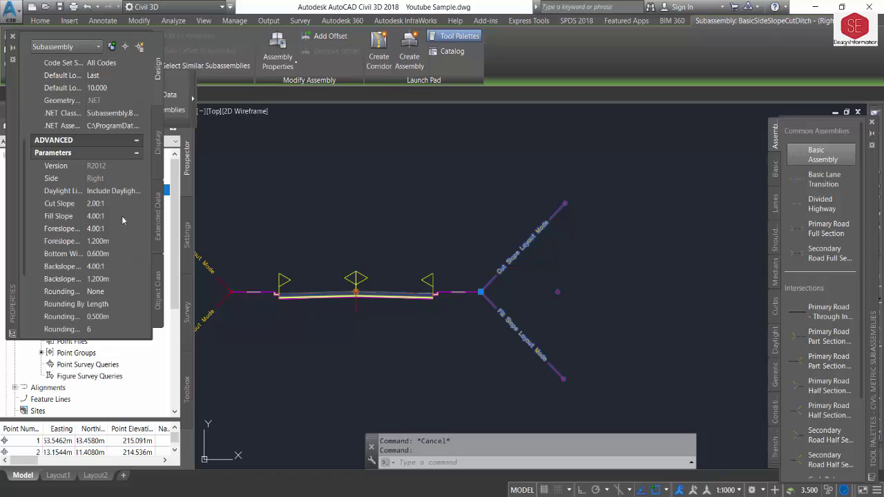
left_click(95, 217)
left_click(90, 216)
type("2")
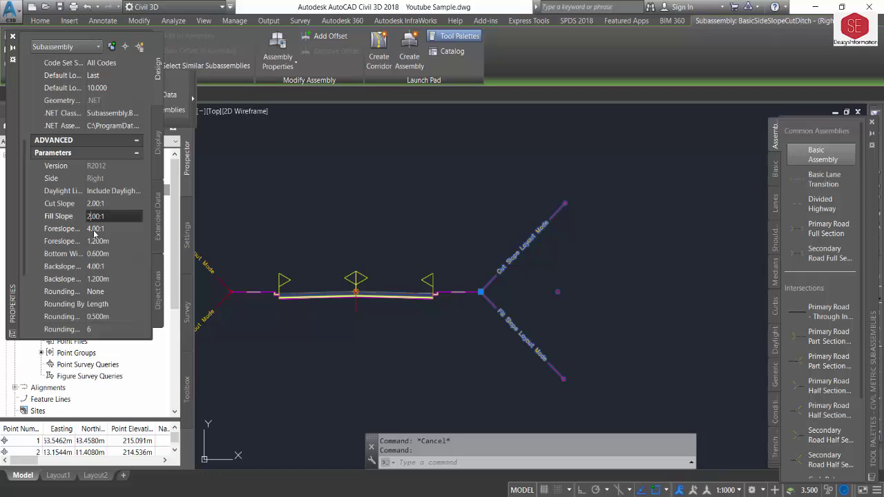
left_click(95, 229)
type("2")
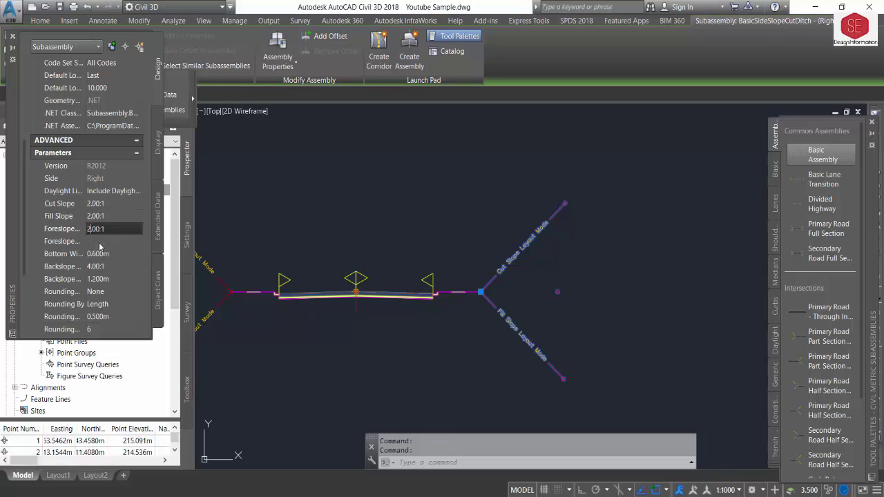
left_click(97, 242)
left_click(94, 254)
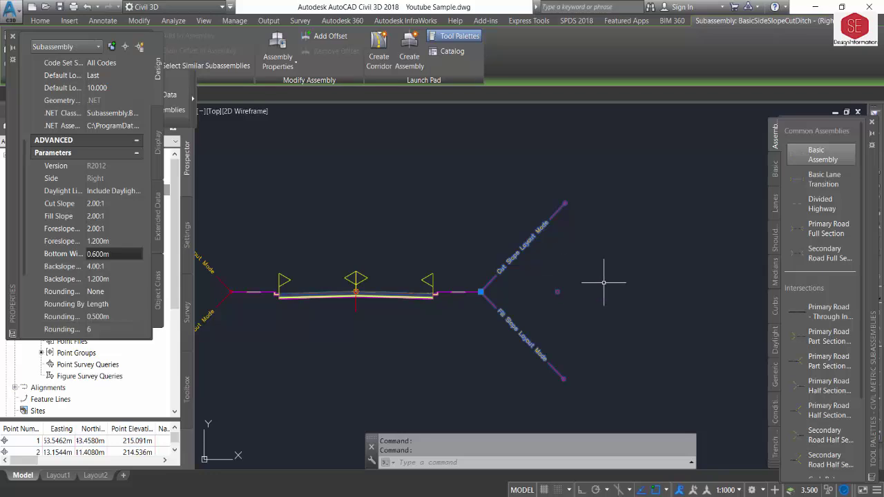
scroll(456, 293, "down", 2)
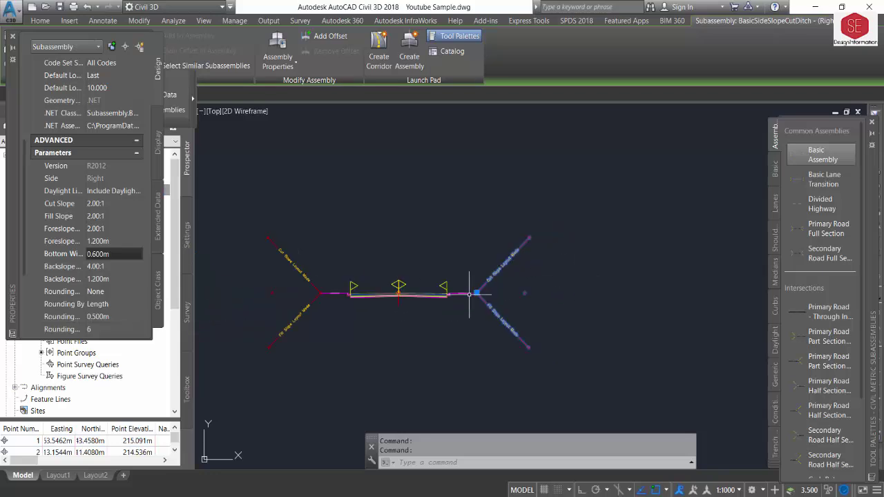
key("Escape")
Select the left ditch subassembly and set its fill slope and foreslope to 2.00:1.
left_click(276, 247)
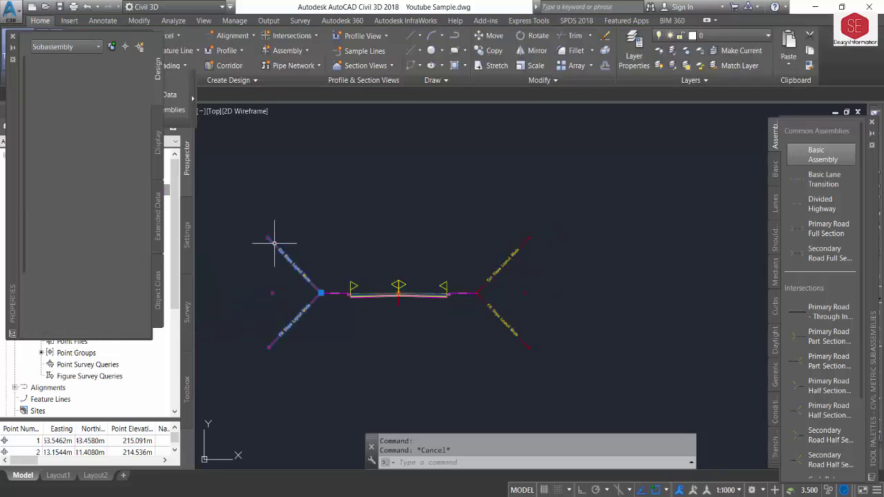
scroll(103, 246, "down", 3)
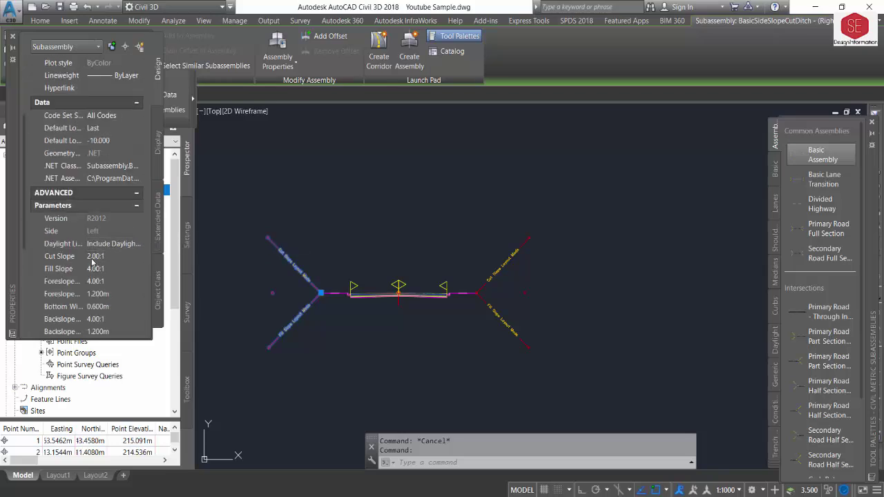
left_click(91, 268)
type("2")
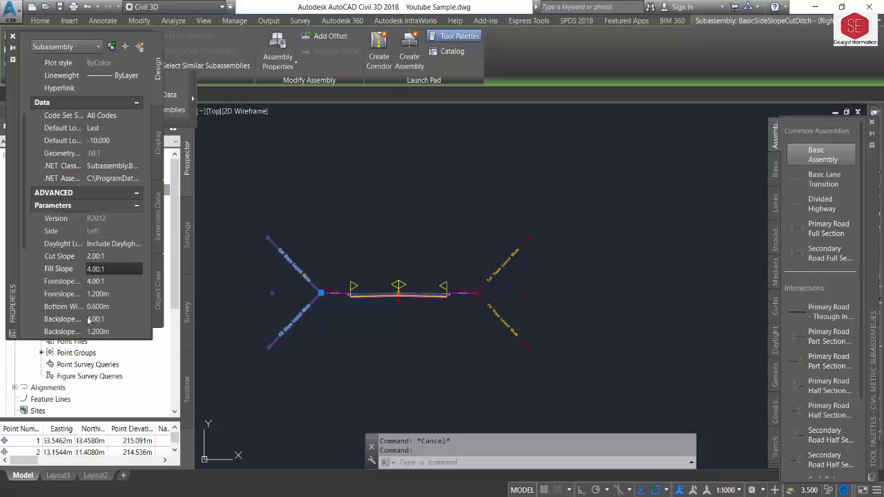
left_click(92, 282)
type("2")
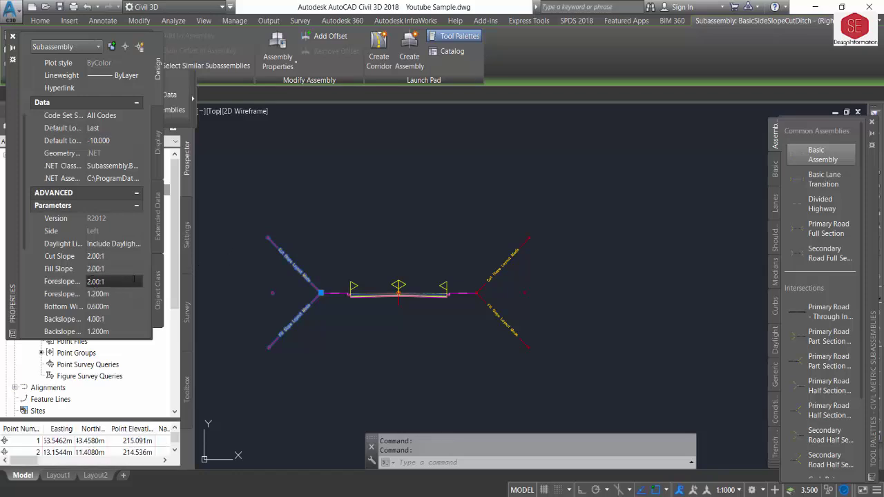
scroll(133, 279, "down", 2)
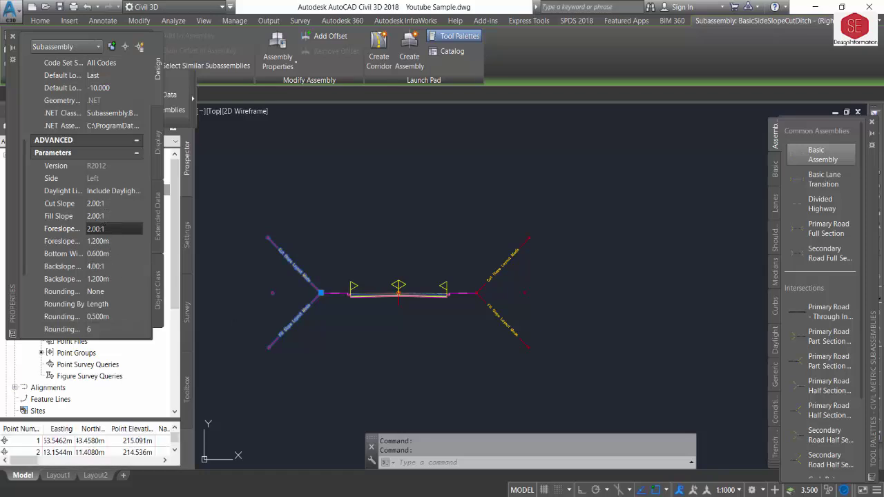
scroll(319, 290, "up", 3)
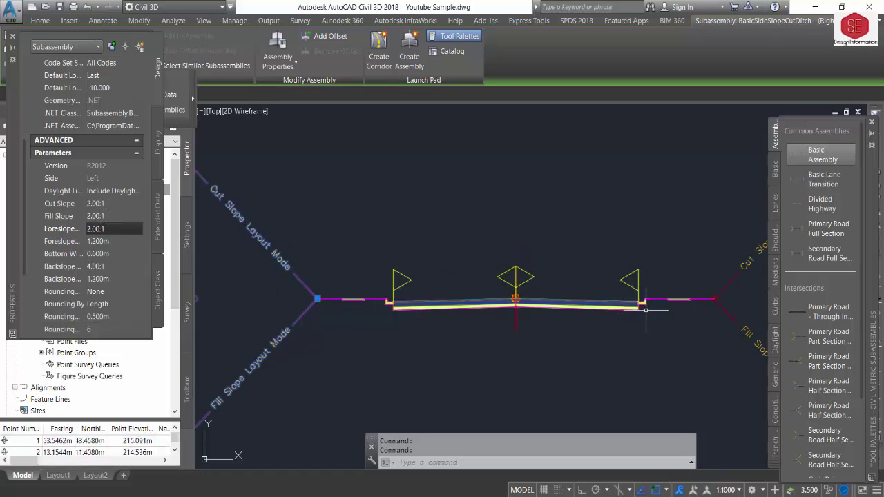
scroll(641, 302, "up", 3)
left_click(632, 279)
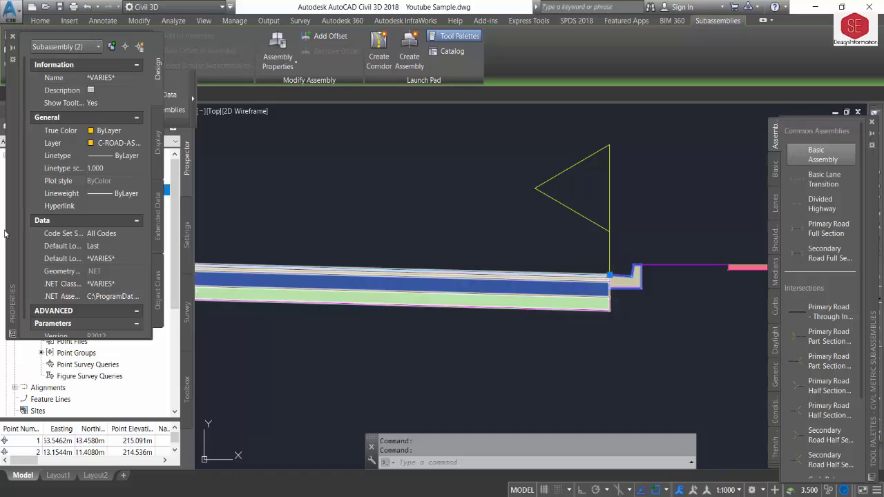
Zoom out from the assembly and back in on alignment ABC's station ticks.
scroll(109, 254, "down", 2)
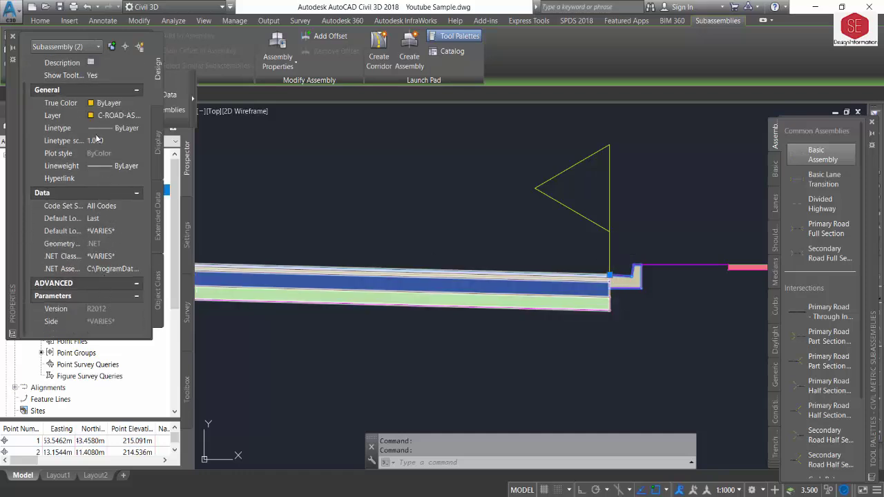
scroll(110, 159, "up", 2)
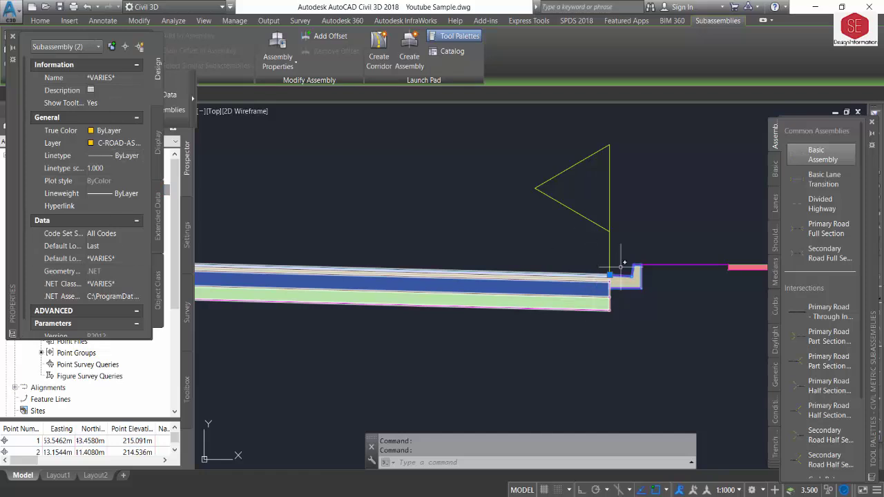
key("Escape")
scroll(497, 228, "down", 5)
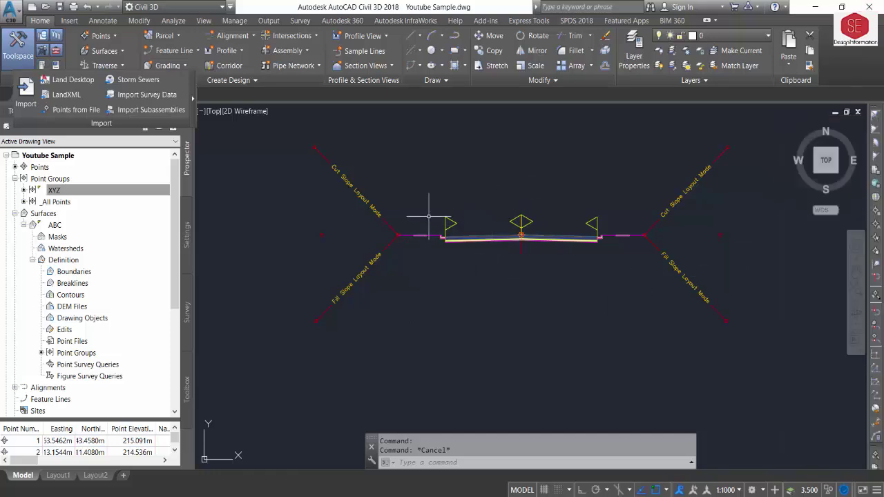
scroll(482, 293, "down", 5)
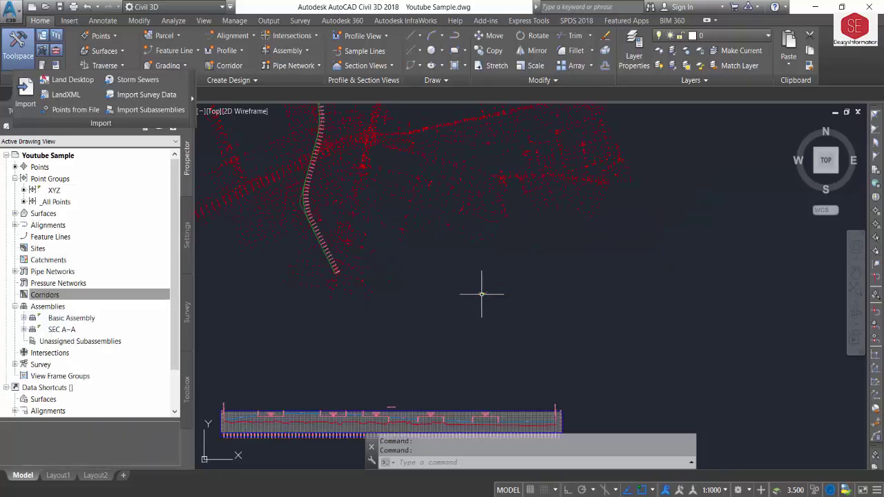
scroll(522, 246, "down", 2)
scroll(443, 156, "up", 7)
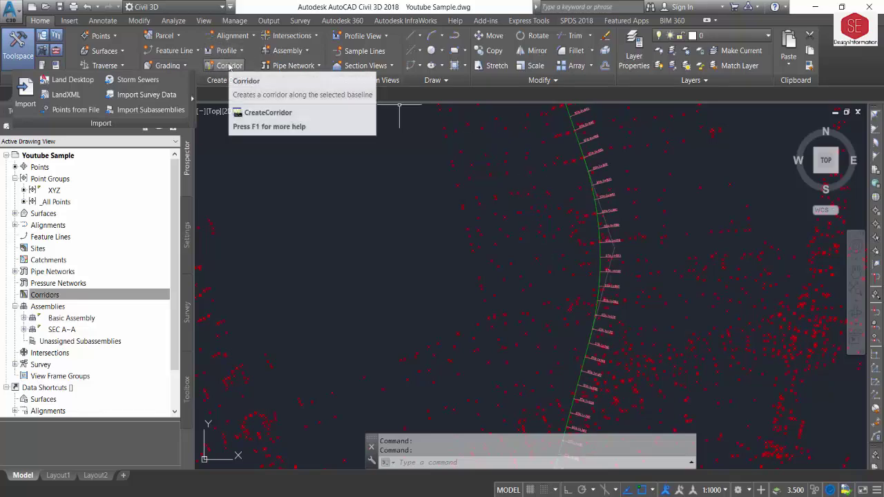
Create corridor CSD using profile ABC Design, Basic Assembly and target surface ABC, then rebuild it.
left_click(230, 66)
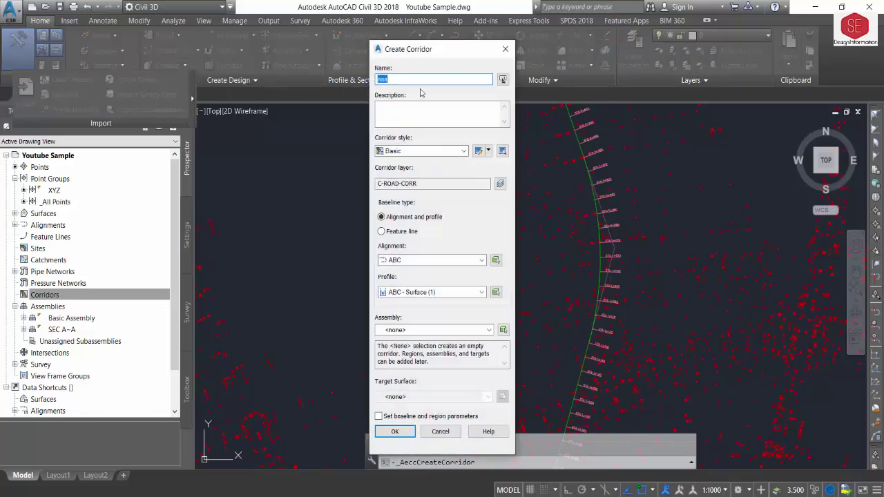
left_click(414, 81)
type("CSD")
left_click(407, 114)
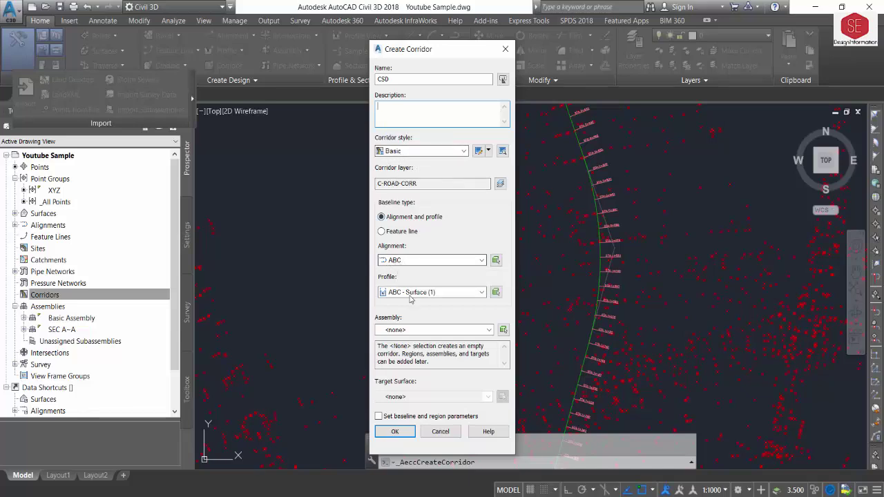
left_click(414, 293)
left_click(414, 311)
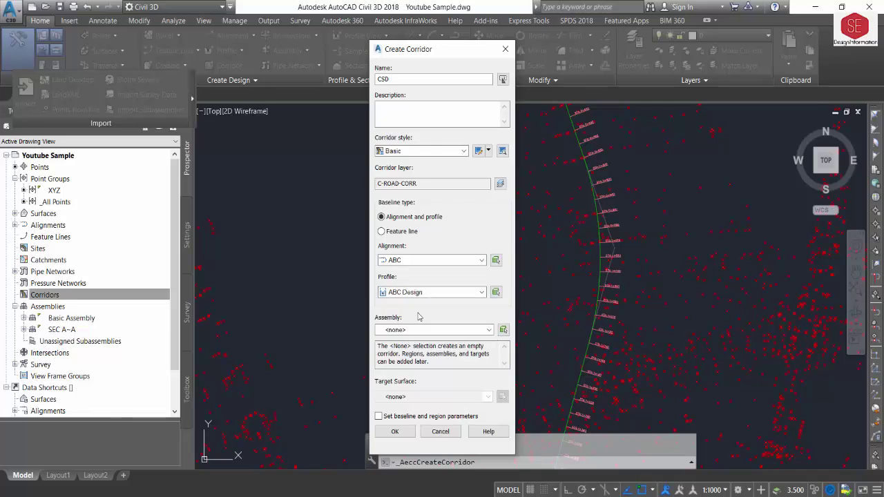
left_click(421, 330)
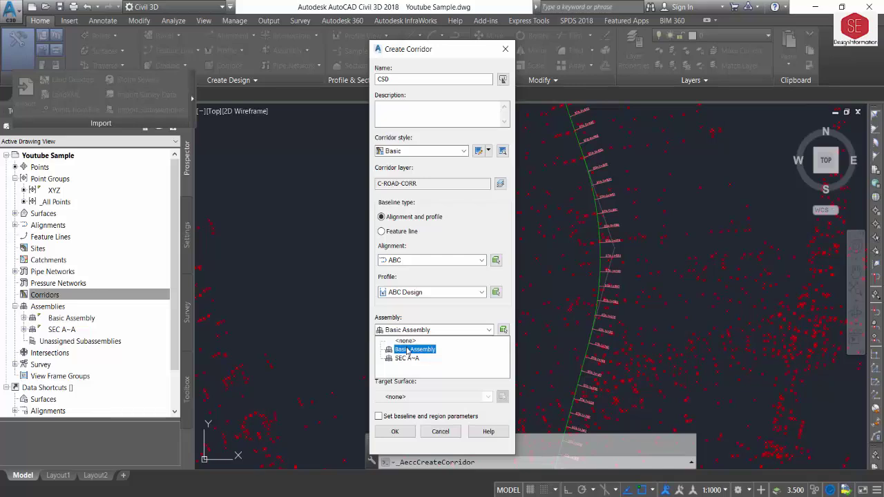
left_click(408, 350)
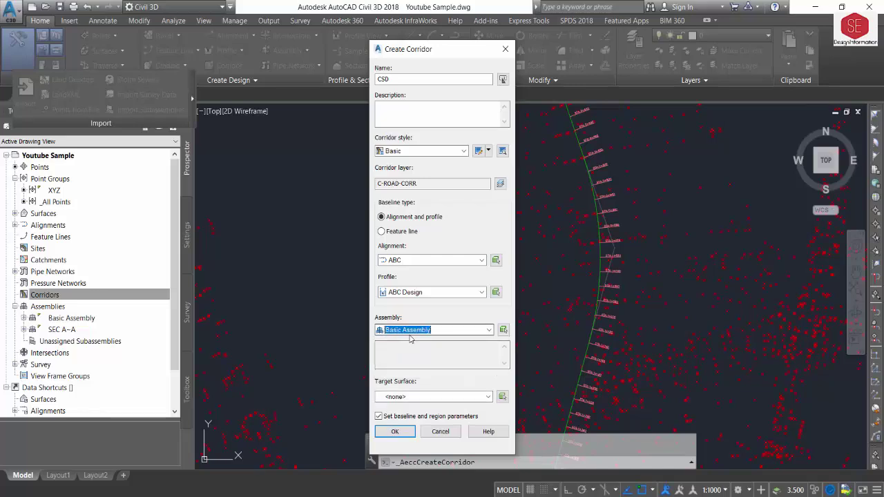
left_click(399, 396)
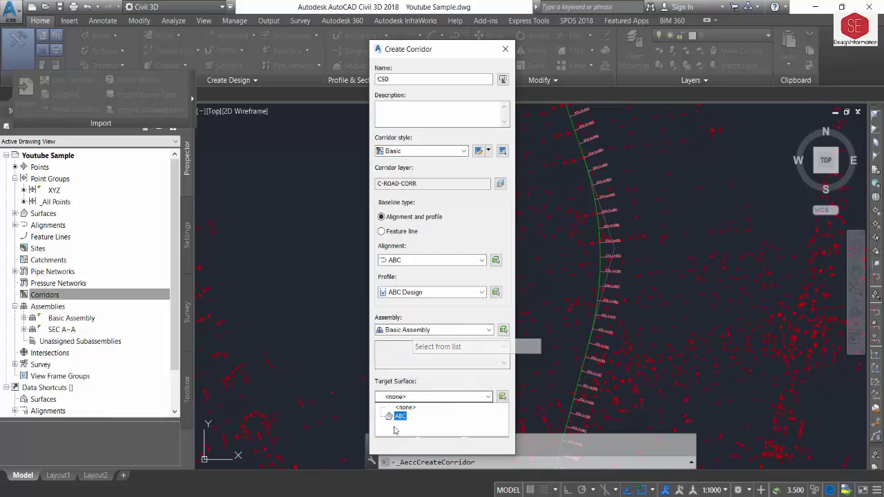
left_click(400, 416)
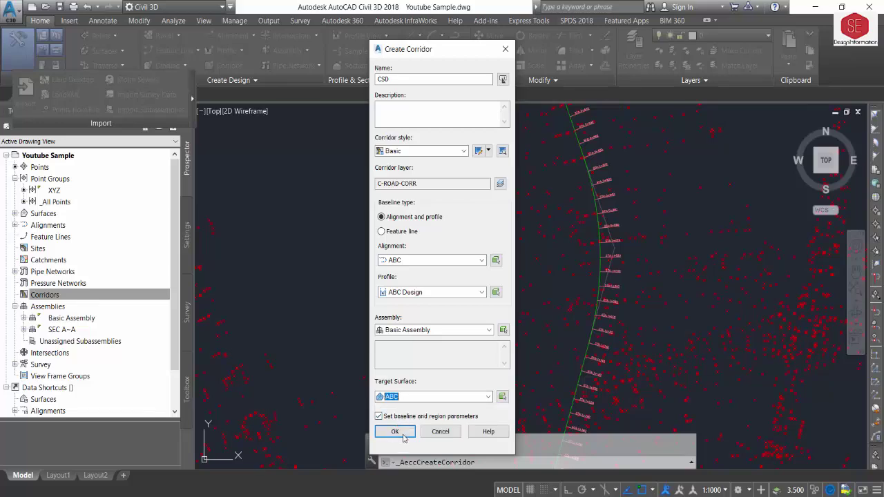
left_click(403, 437)
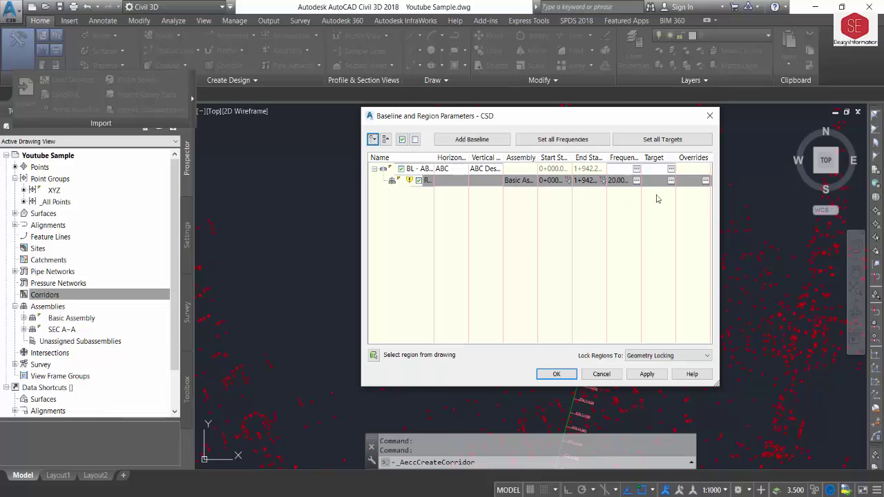
left_click(647, 373)
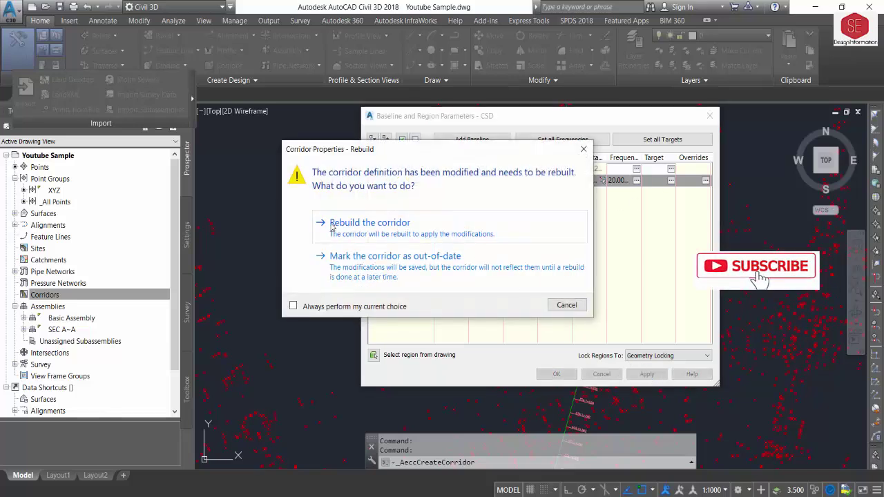
left_click(383, 230)
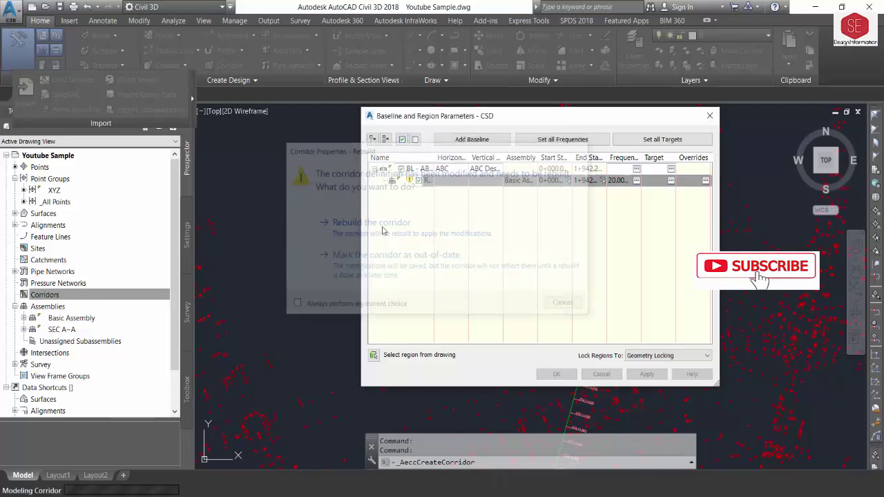
left_click(556, 376)
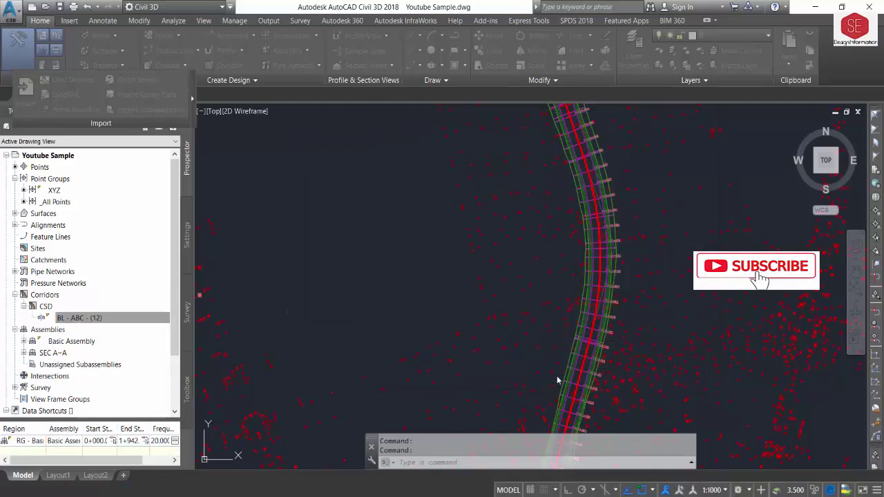
scroll(609, 241, "down", 3)
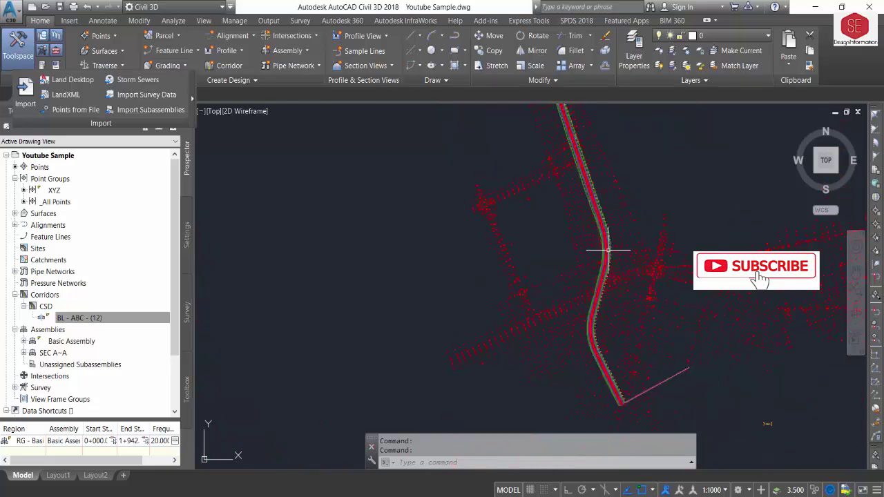
scroll(598, 249, "down", 2)
scroll(565, 260, "up", 5)
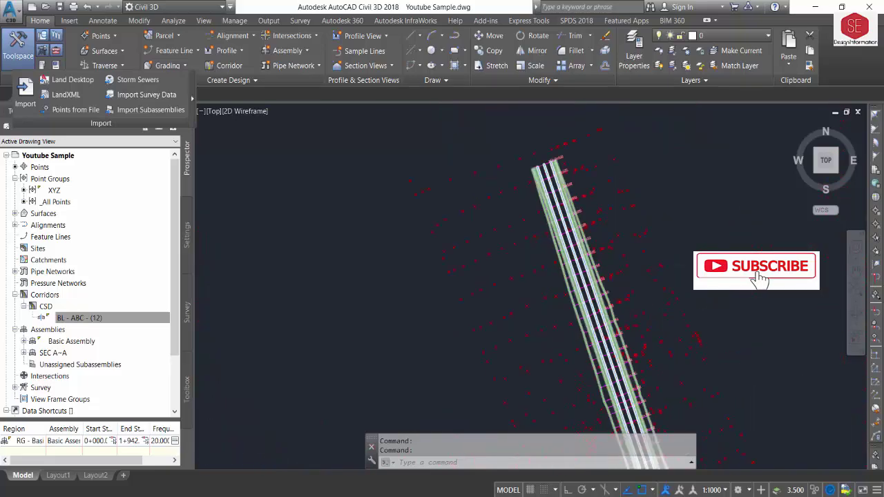
scroll(565, 260, "up", 4)
scroll(705, 349, "down", 2)
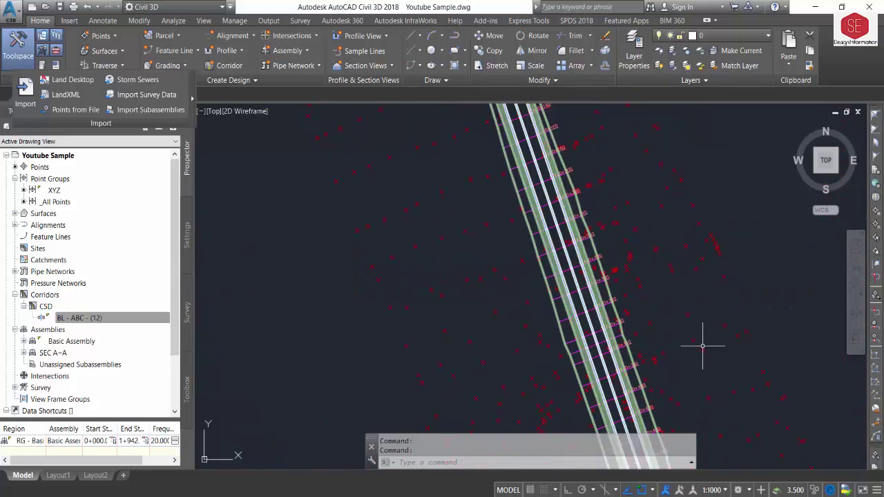
scroll(678, 237, "down", 1)
scroll(763, 399, "down", 1)
scroll(718, 283, "down", 1)
mouse_move(718, 283)
middle_mouse_down()
mouse_move(743, 296)
mouse_move(700, 335)
mouse_move(670, 306)
mouse_move(659, 214)
middle_mouse_up()
scroll(667, 262, "up", 2)
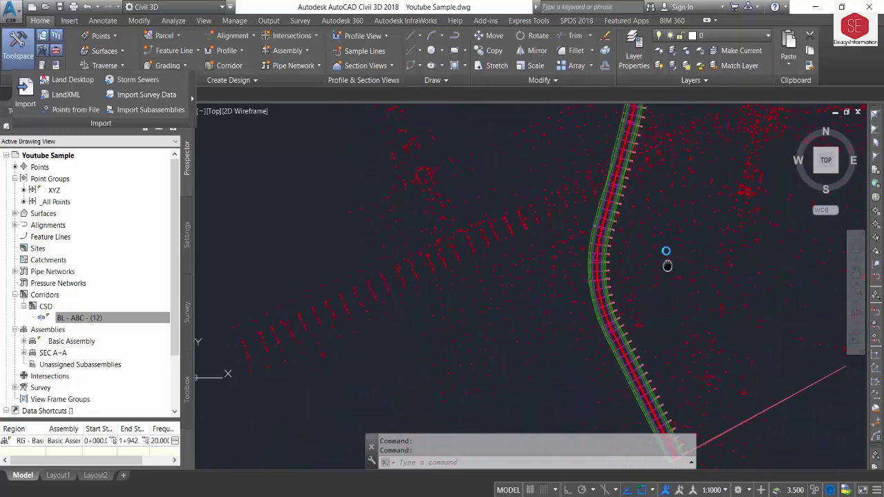
scroll(663, 269, "up", 2)
scroll(630, 315, "up", 2)
scroll(562, 236, "up", 2)
scroll(657, 244, "down", 2)
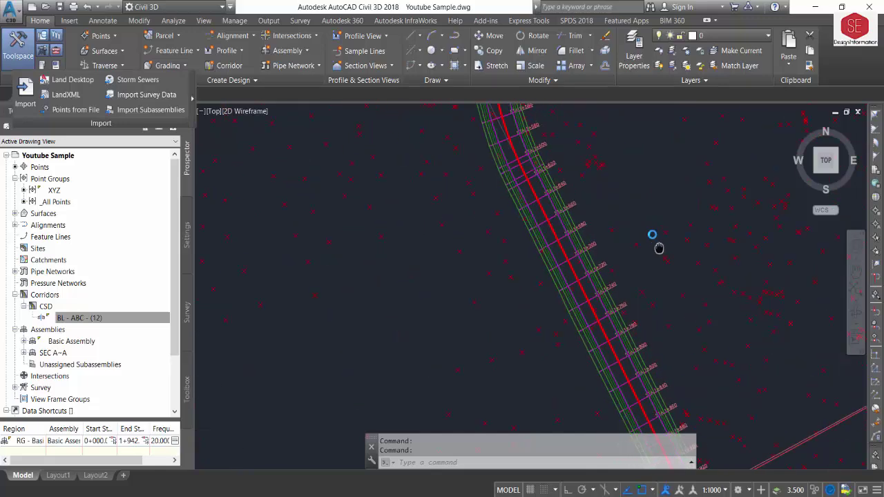
scroll(647, 236, "down", 1)
scroll(730, 384, "down", 2)
scroll(611, 312, "down", 1)
scroll(612, 312, "down", 2)
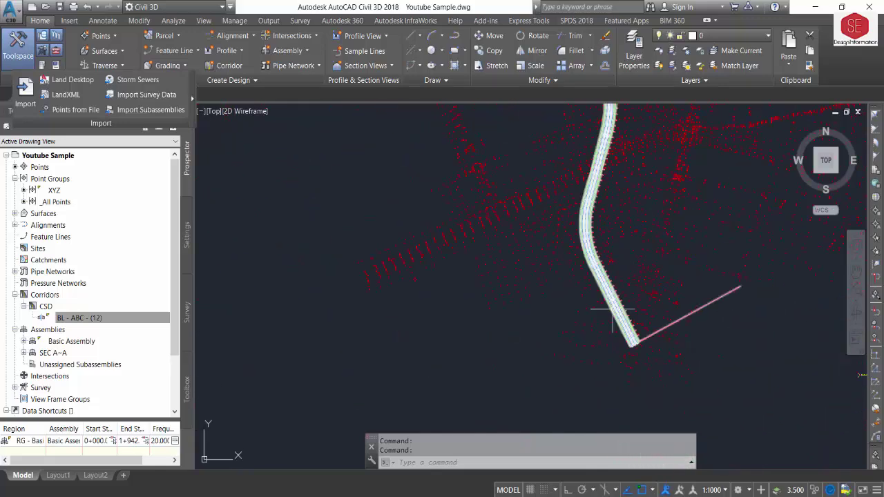
scroll(627, 253, "down", 1)
scroll(628, 290, "down", 1)
middle_click_drag(627, 290, 632, 363)
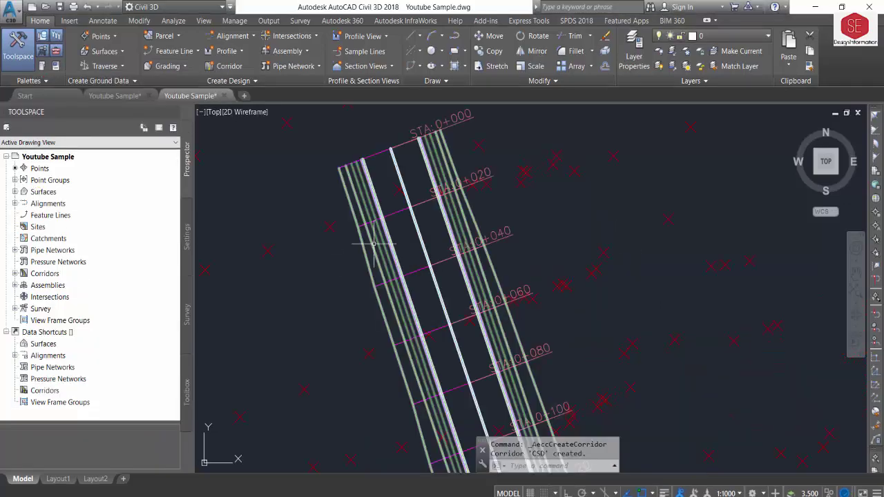
scroll(373, 243, "down", 3)
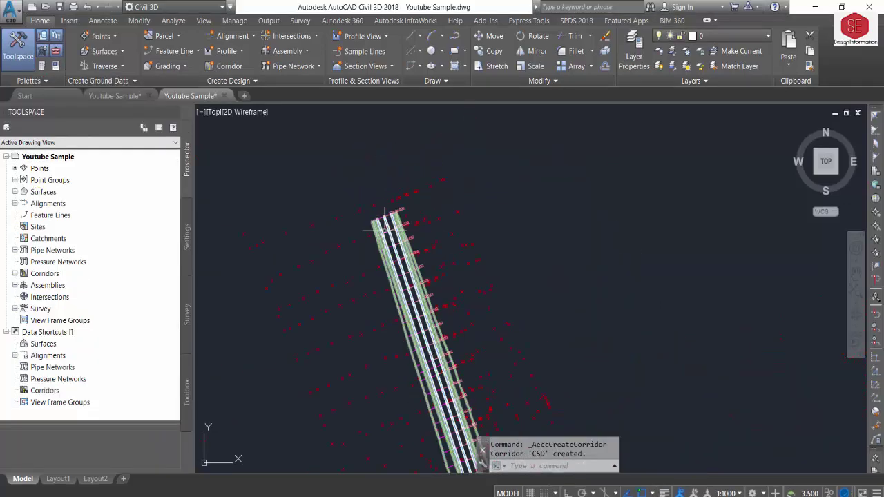
scroll(390, 297, "down", 2)
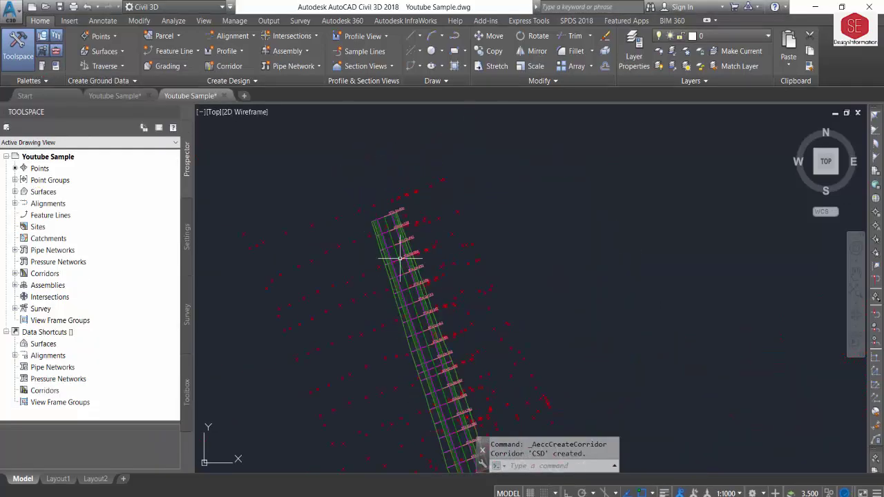
Start sample lines along alignment ABC, picking it from the list.
left_click(360, 53)
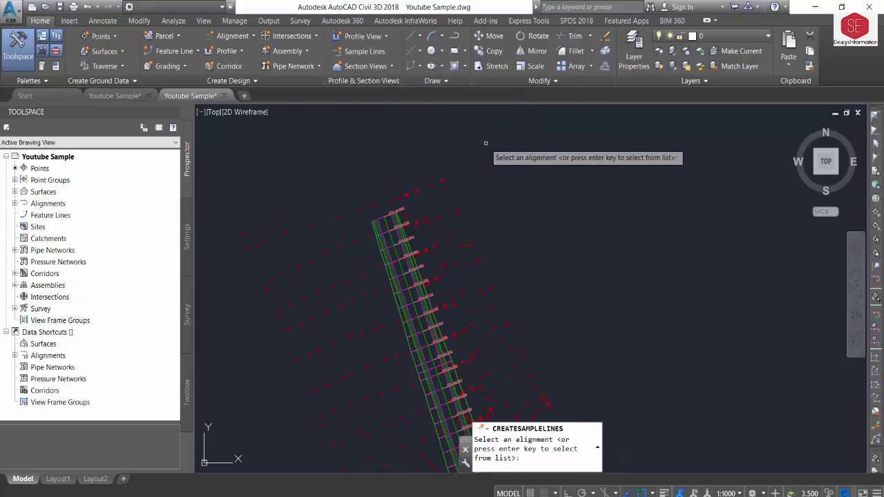
key("Return")
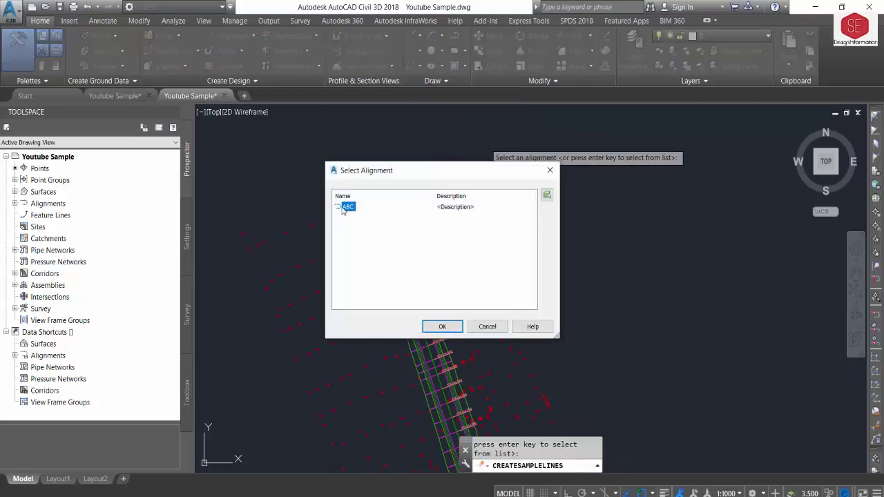
left_click(437, 326)
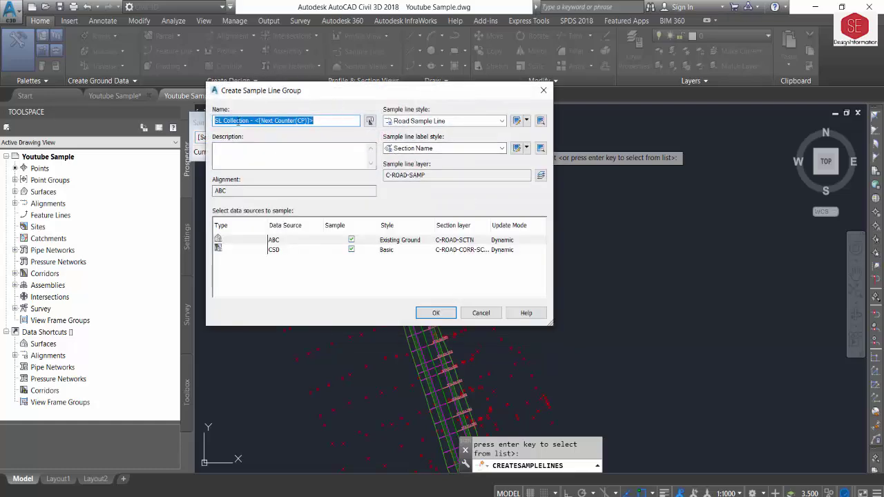
Name the group 'sample 1' with Road Sample Line style and Section Name labels.
left_click(249, 120)
left_click_drag(314, 120, 75, 110)
type("se")
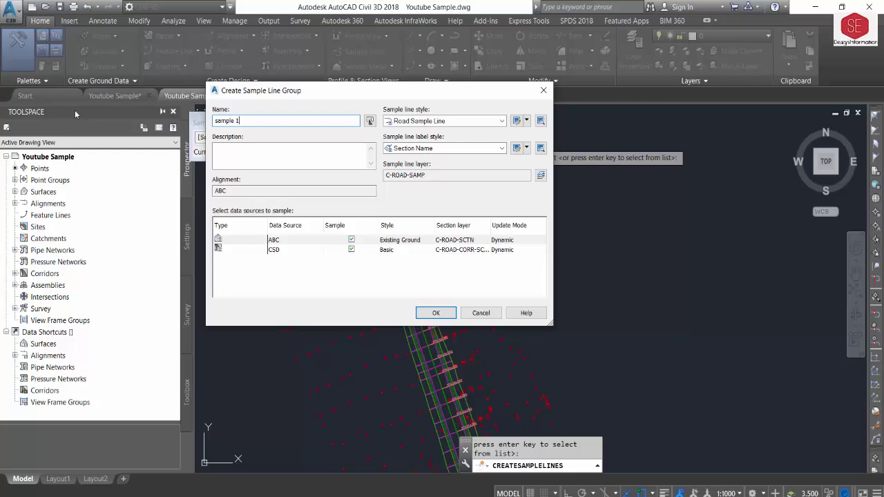
left_click(452, 122)
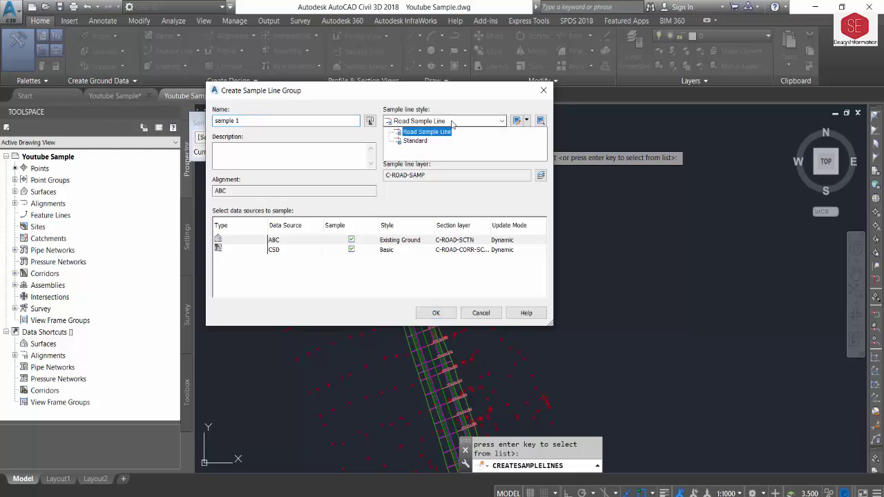
left_click(453, 131)
left_click(440, 148)
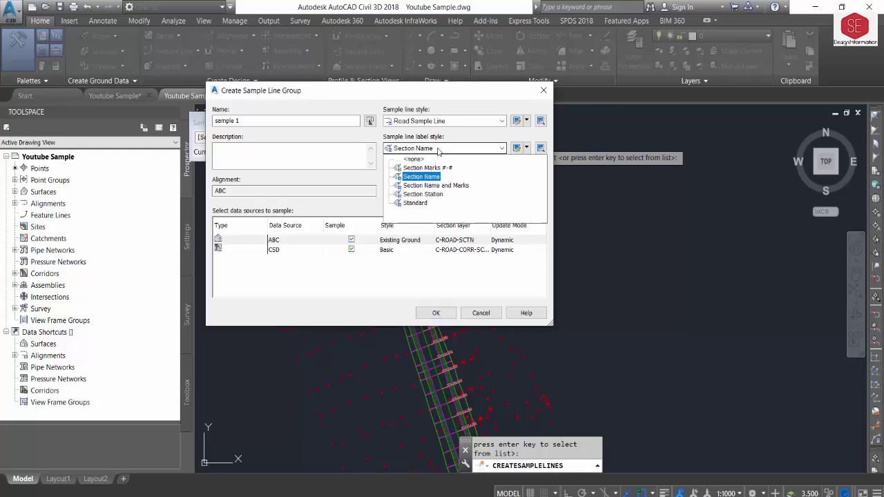
left_click(421, 177)
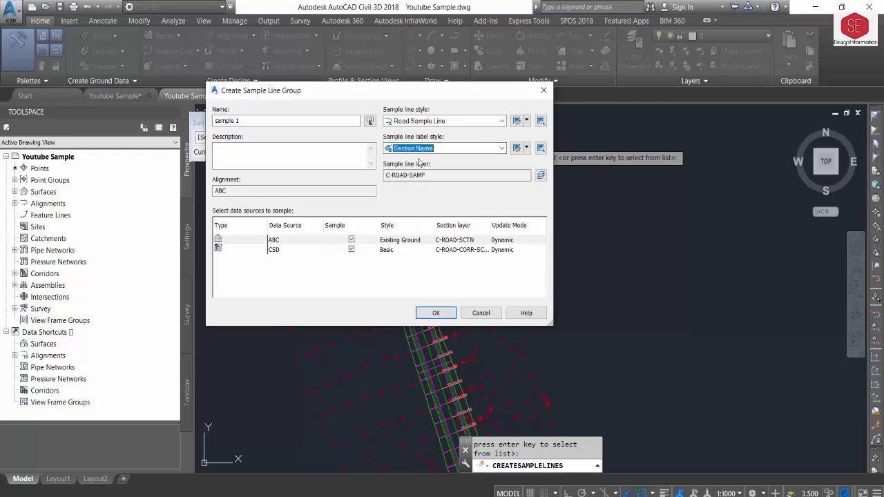
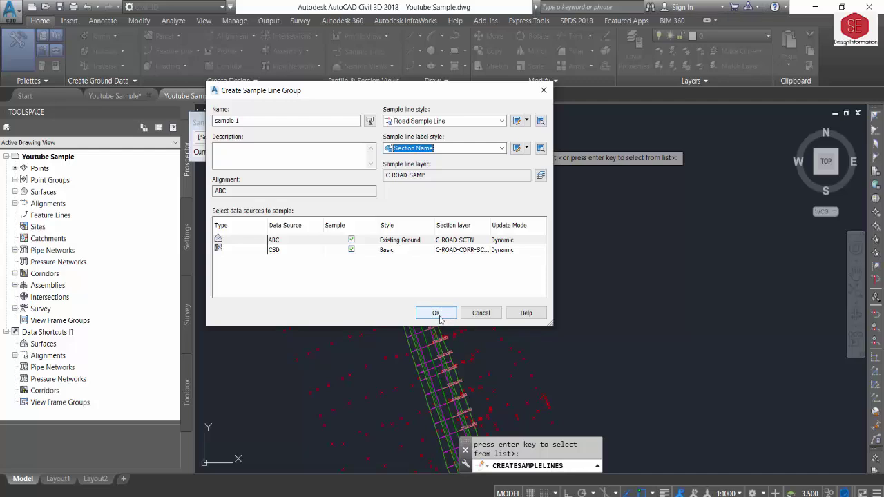
Confirm sample line group 'sample 1' for alignment ABC and show the sample line creation methods.
left_click(436, 315)
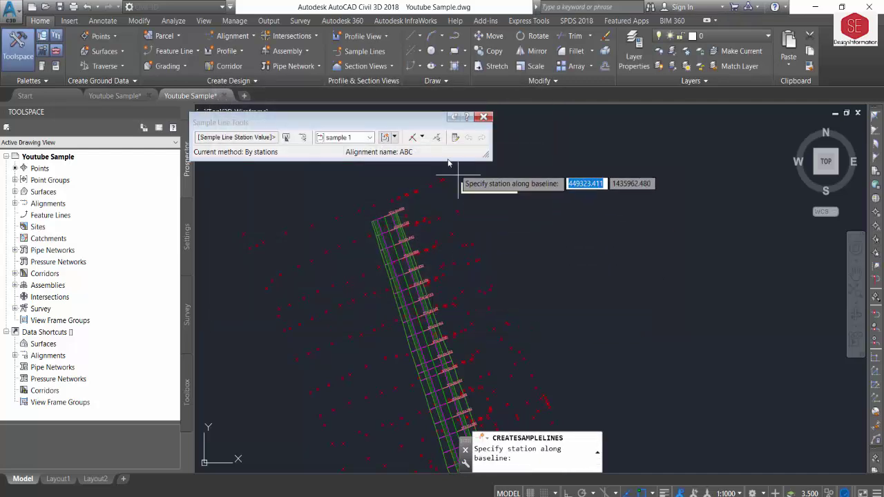
scroll(432, 263, "up", 5)
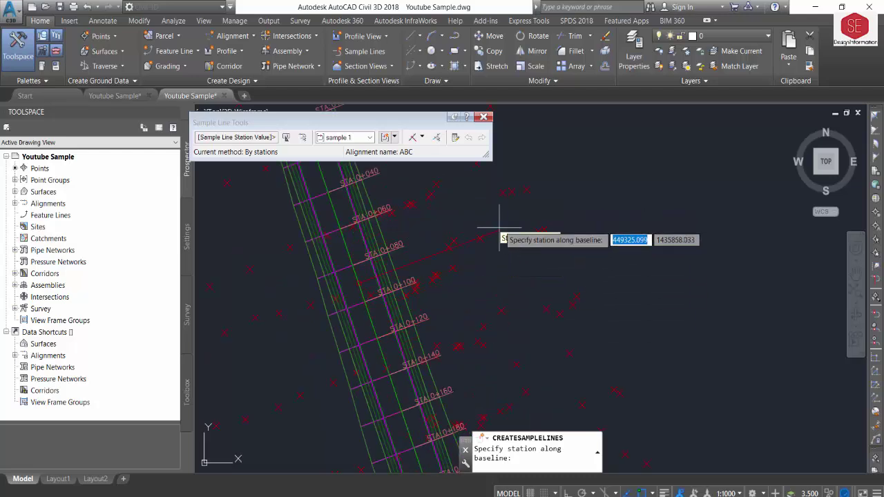
left_click(350, 138)
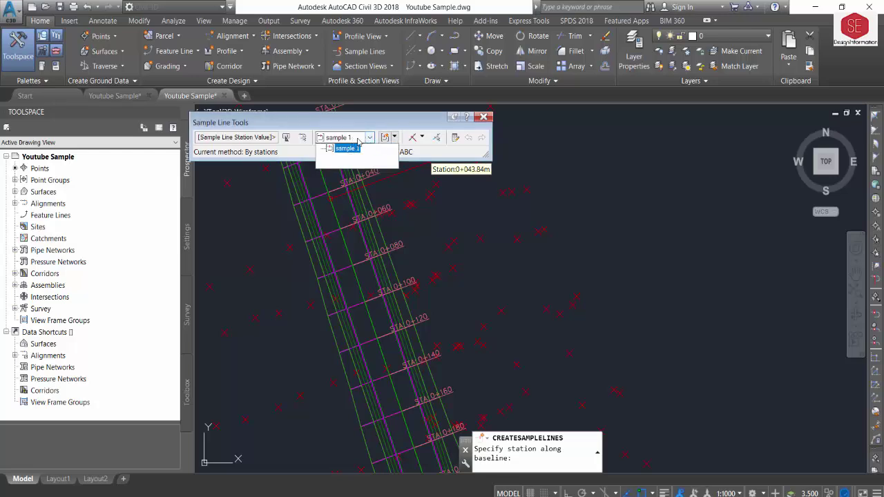
left_click(355, 148)
left_click(394, 137)
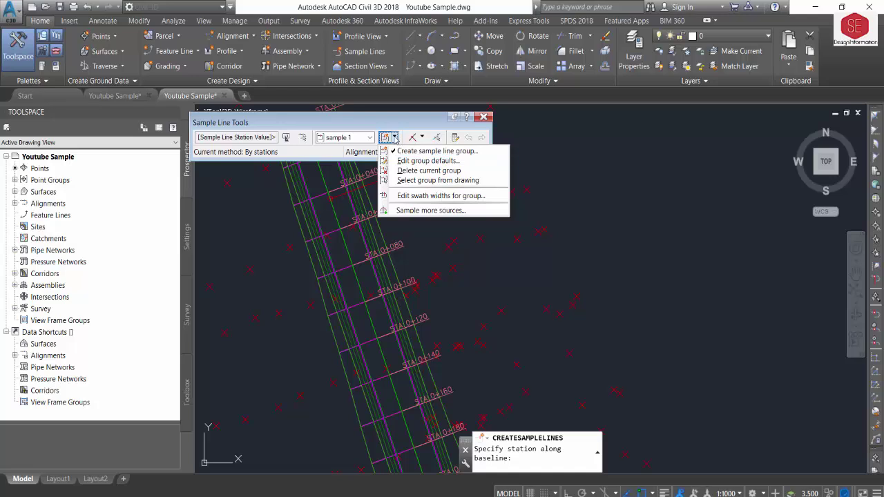
key("Escape")
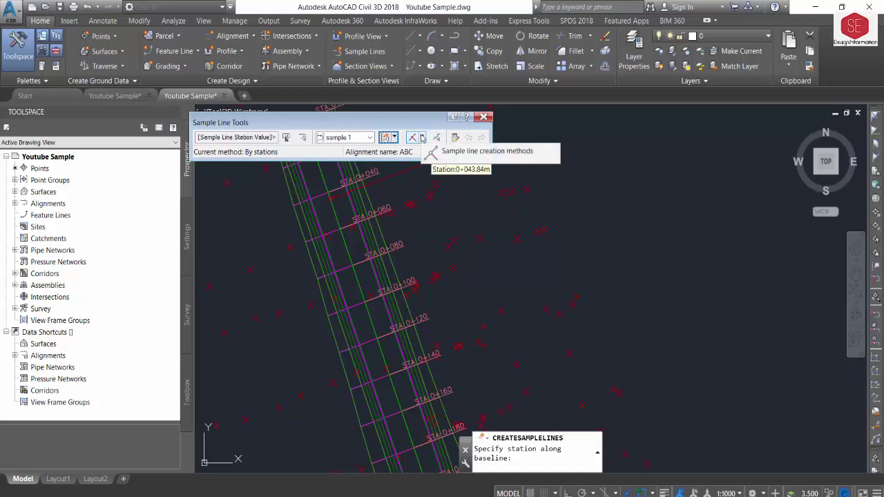
left_click(422, 138)
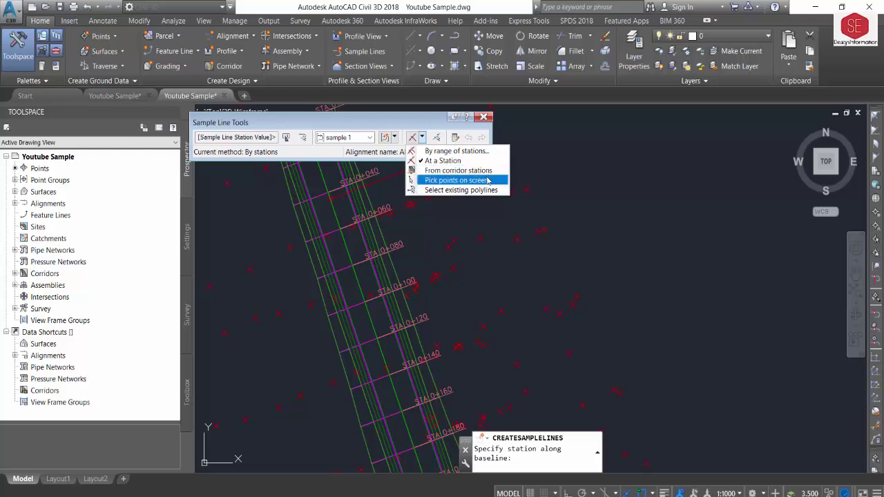
Choose By range of stations with From alignment start and To alignment end both False.
left_click(442, 153)
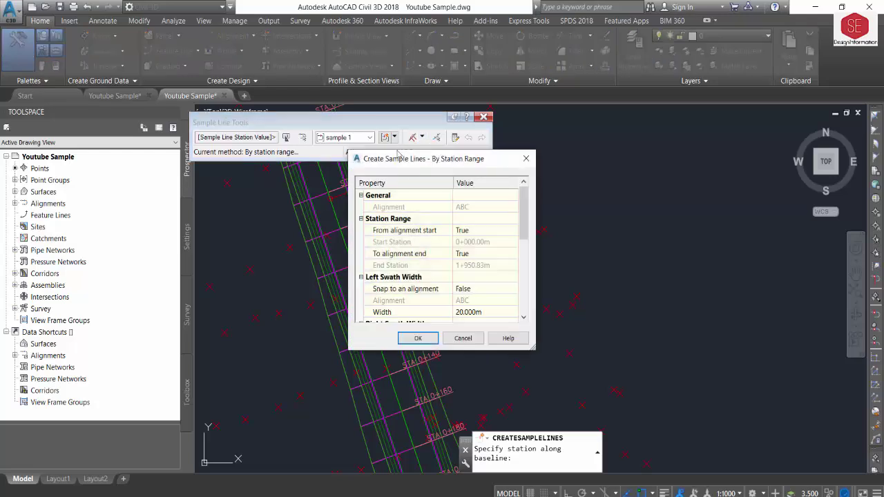
left_click(467, 231)
left_click(473, 232)
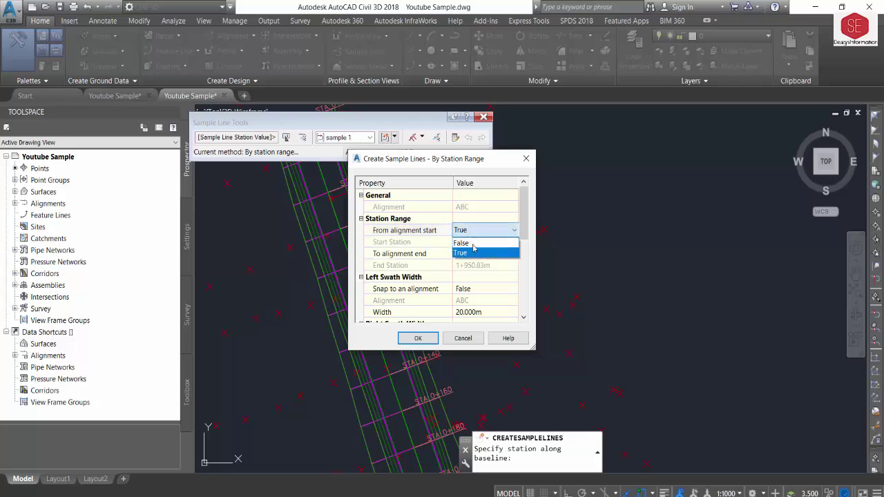
left_click(473, 238)
left_click(475, 241)
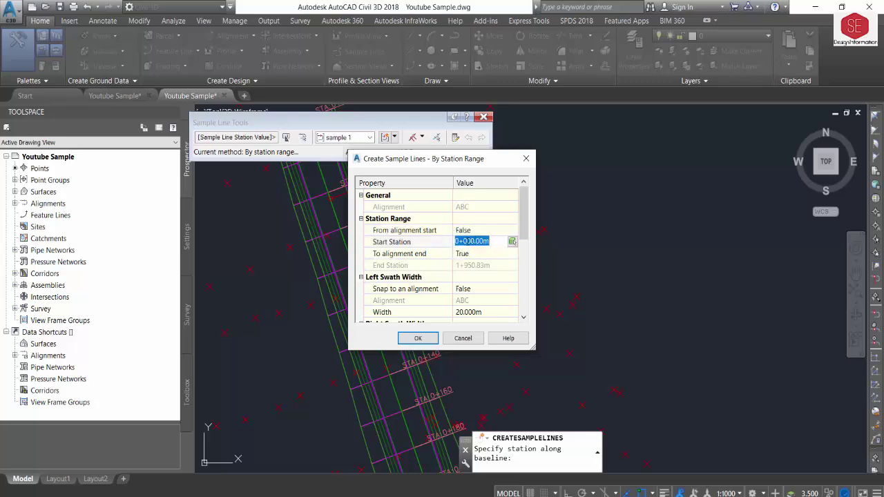
left_click(466, 255)
left_click(466, 255)
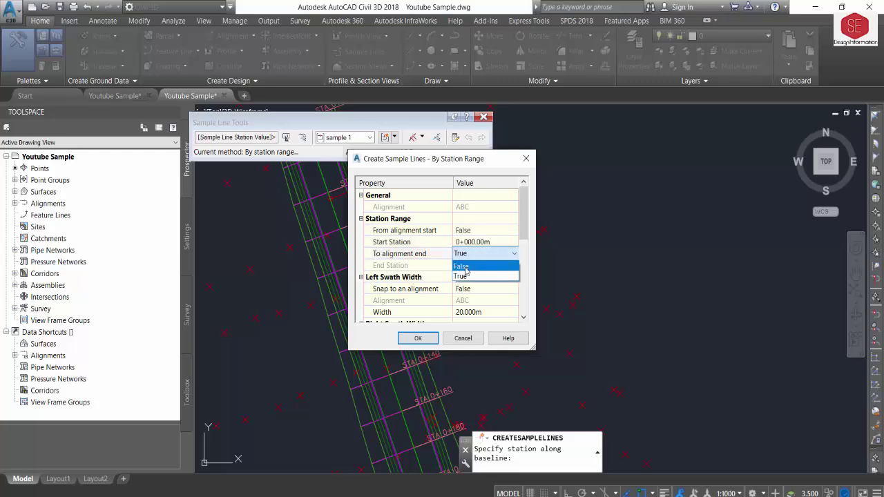
left_click(466, 268)
left_click(465, 265)
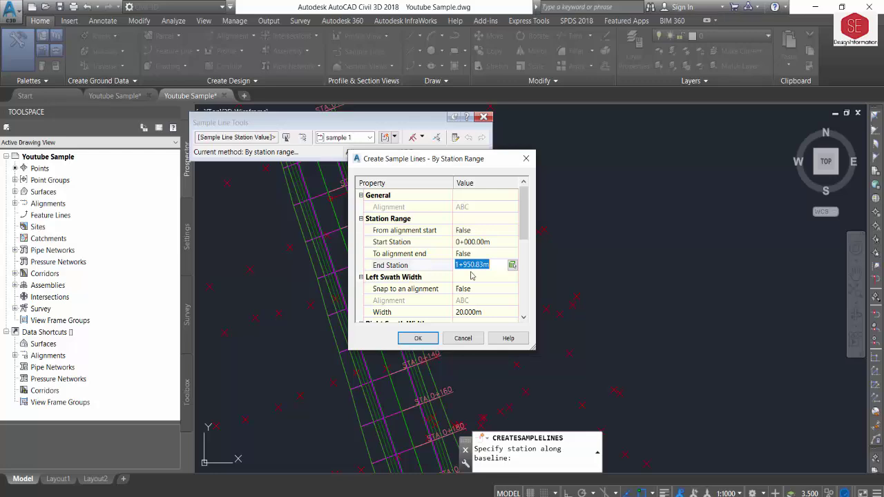
Set the left and right swath widths to 40 m.
scroll(472, 276, "down", 2)
left_click(372, 208)
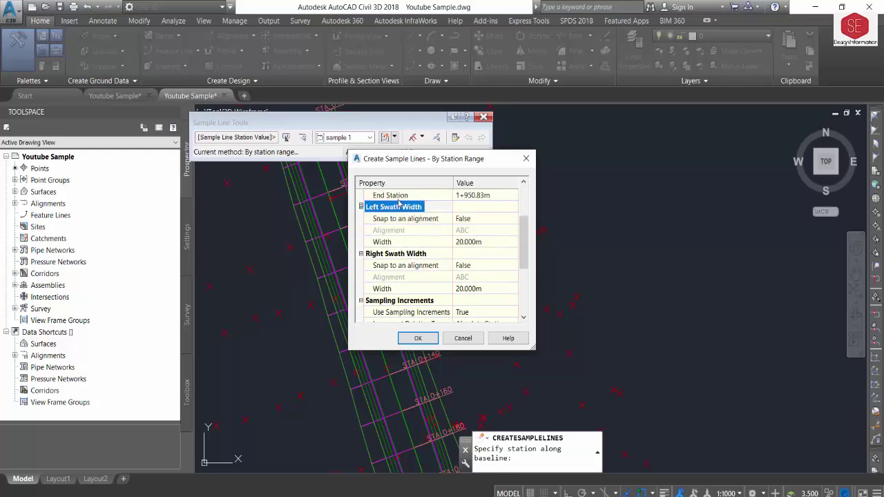
left_click(467, 241)
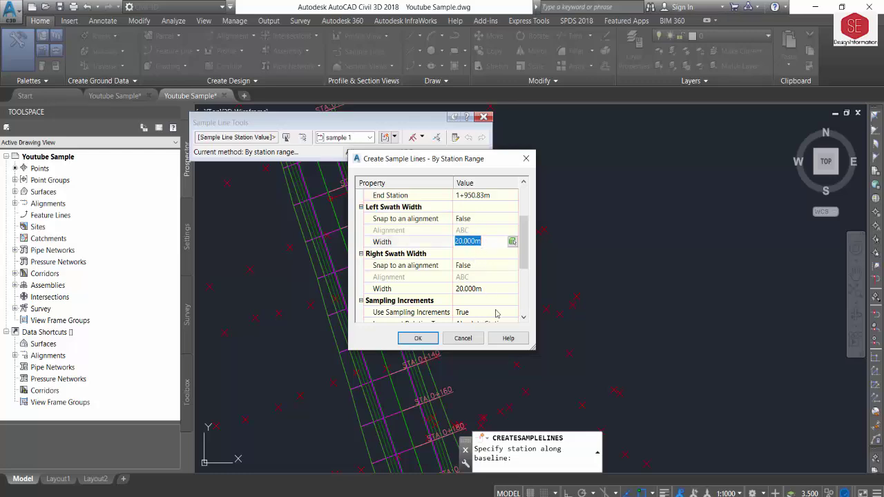
type("40")
left_click(486, 290)
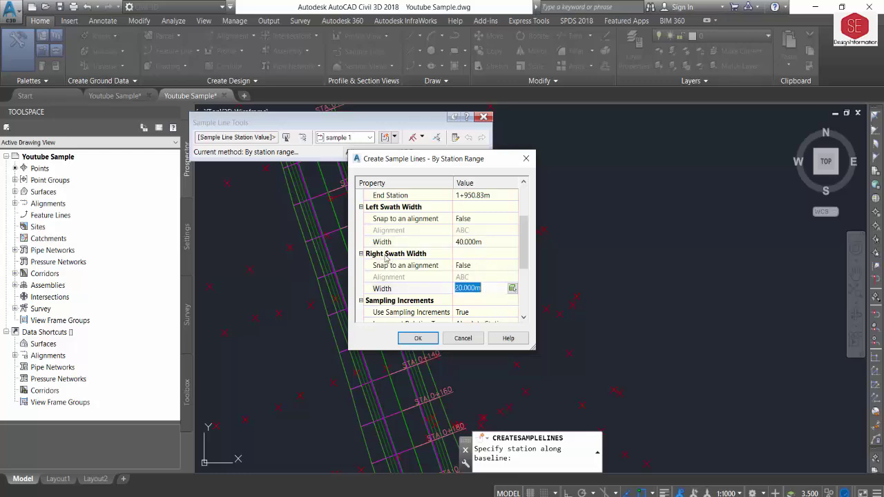
type("40")
scroll(484, 248, "down", 1)
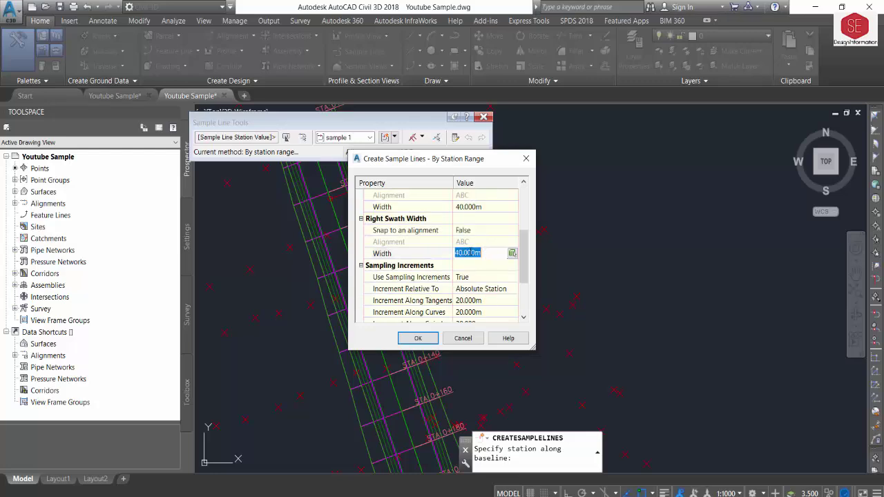
left_click(490, 266)
Set At Range Start, At Range End, At Horizontal Geometry and At Superelevation to True.
scroll(480, 239, "down", 2)
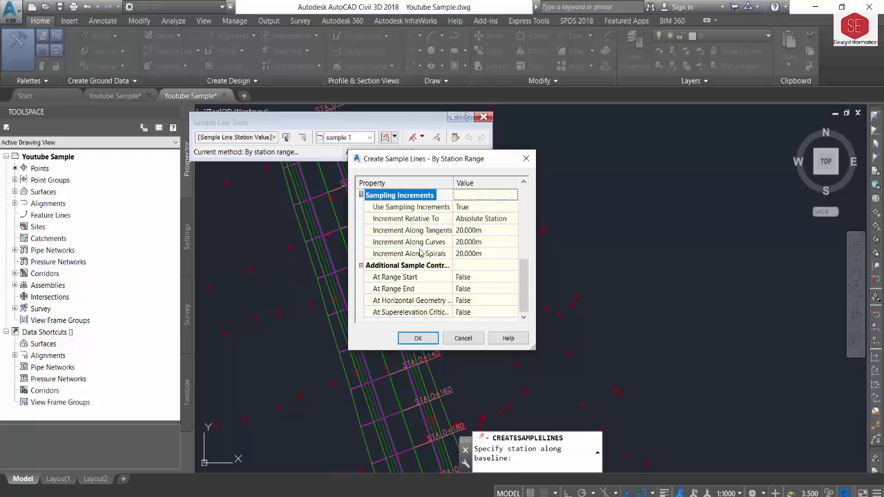
left_click(471, 280)
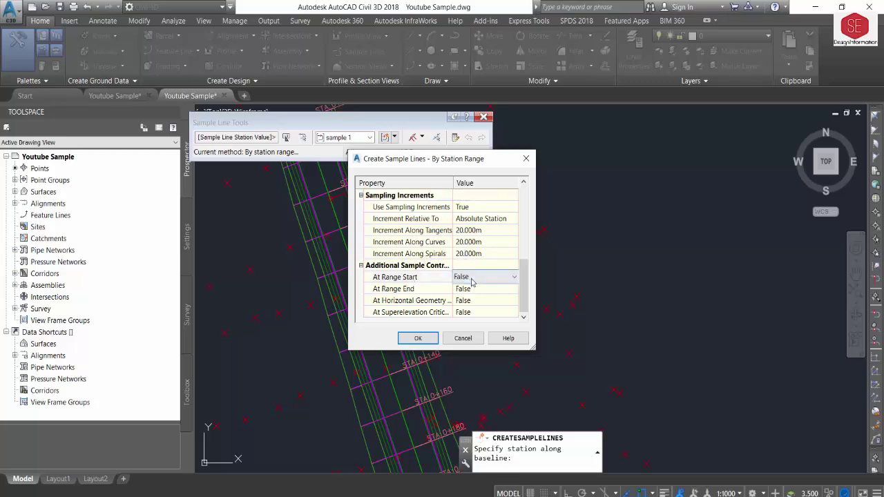
left_click(470, 280)
left_click(467, 296)
left_click(466, 289)
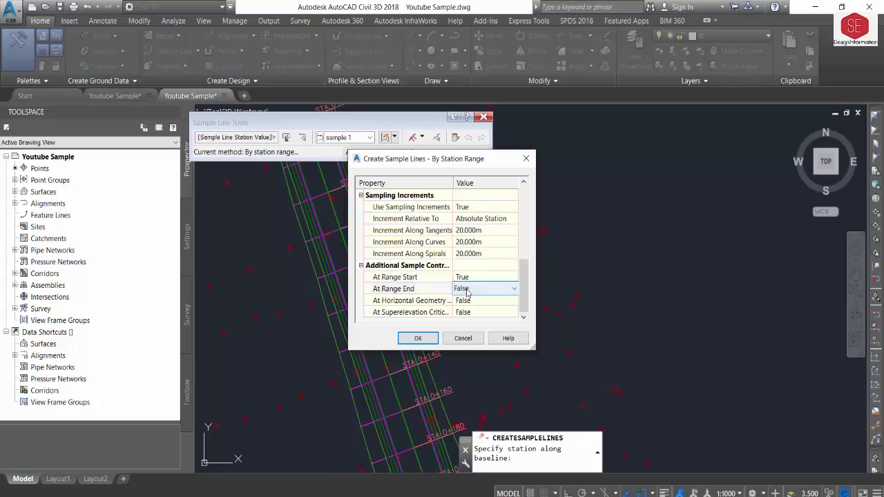
left_click(467, 289)
left_click(464, 308)
left_click(463, 302)
left_click(463, 301)
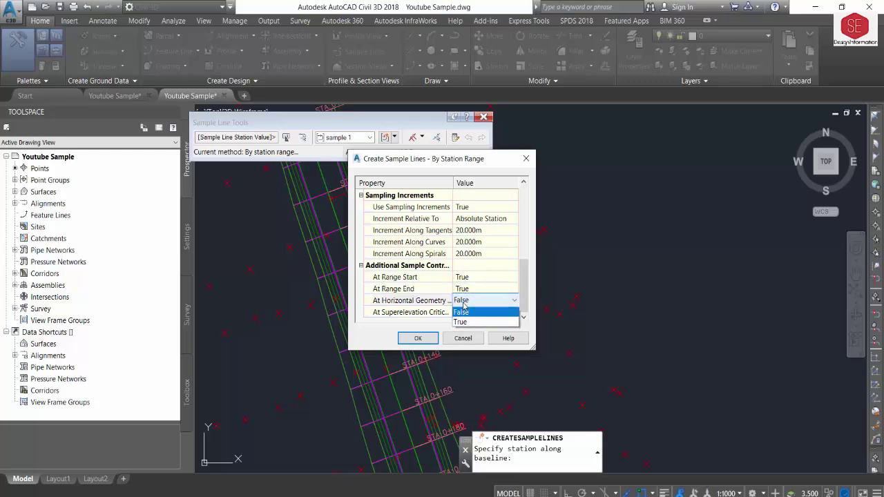
left_click(464, 309)
left_click(466, 313)
left_click(466, 315)
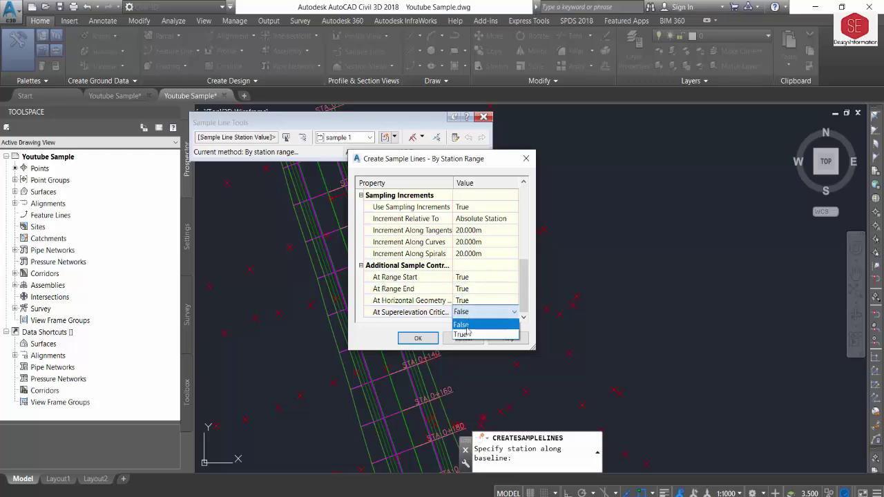
left_click(464, 331)
scroll(479, 297, "up", 1)
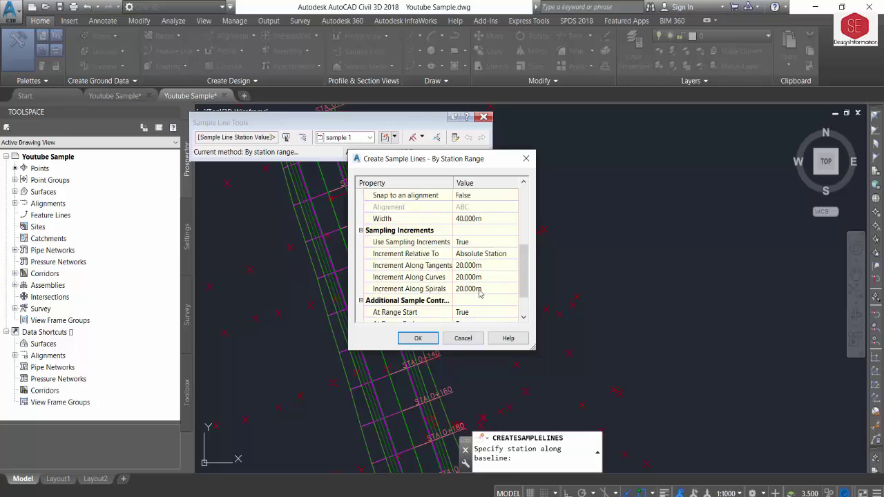
scroll(483, 284, "up", 4)
scroll(457, 243, "down", 5)
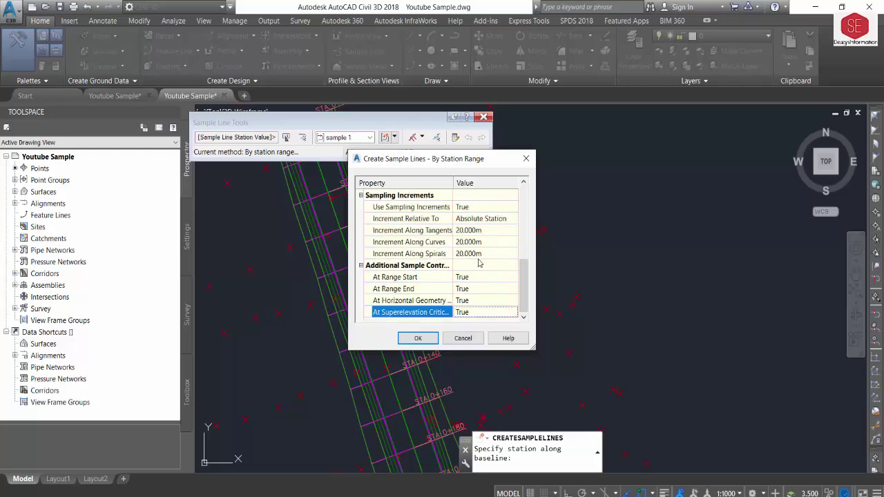
Apply the station-range settings to generate 20 m sample lines along alignment ABC.
left_click(419, 339)
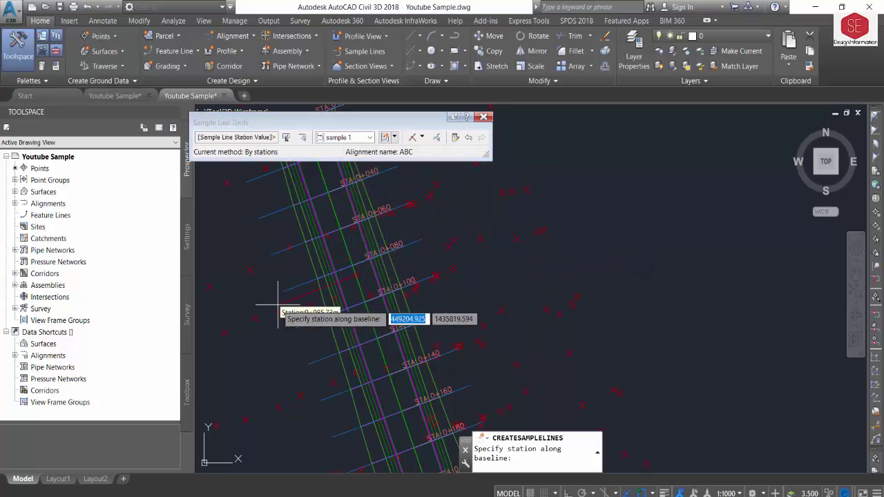
scroll(408, 306, "down", 5)
mouse_move(410, 311)
middle_mouse_down()
mouse_move(448, 329)
mouse_move(529, 308)
middle_mouse_up()
scroll(424, 306, "up", 2)
scroll(442, 303, "up", 2)
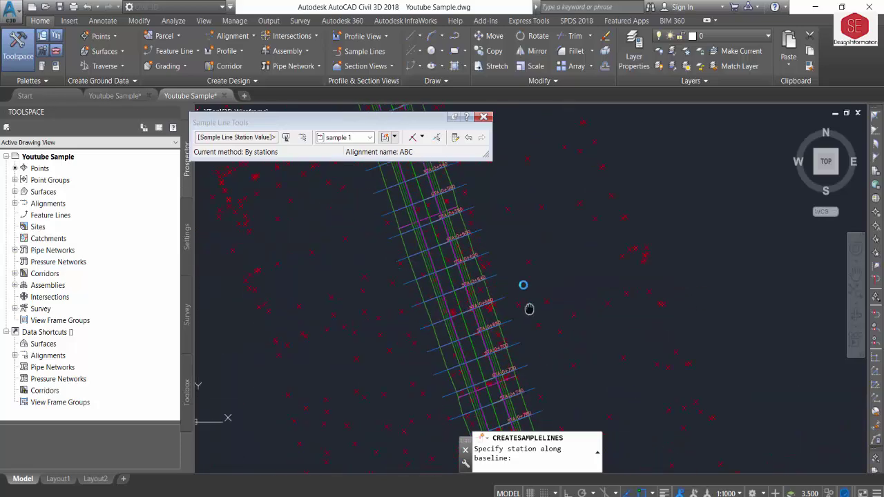
scroll(529, 309, "down", 3)
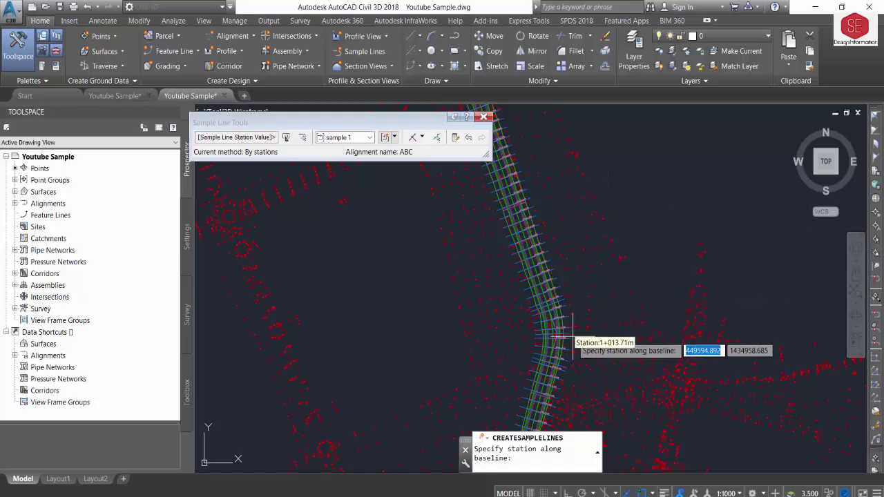
scroll(580, 239, "down", 3)
scroll(581, 239, "up", 2)
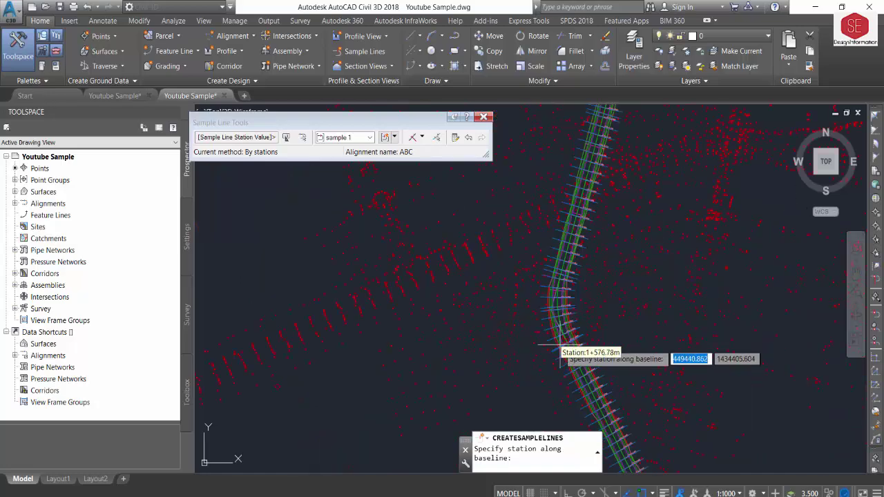
scroll(651, 336, "down", 2)
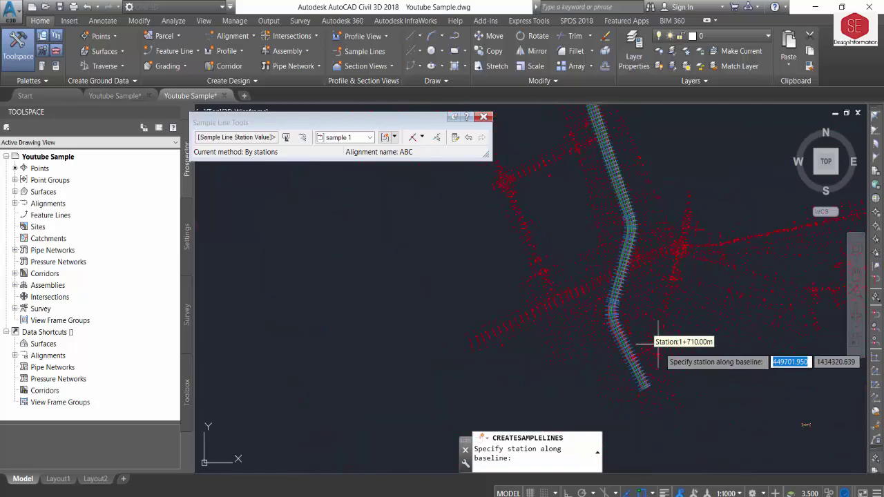
scroll(649, 394, "down", 2)
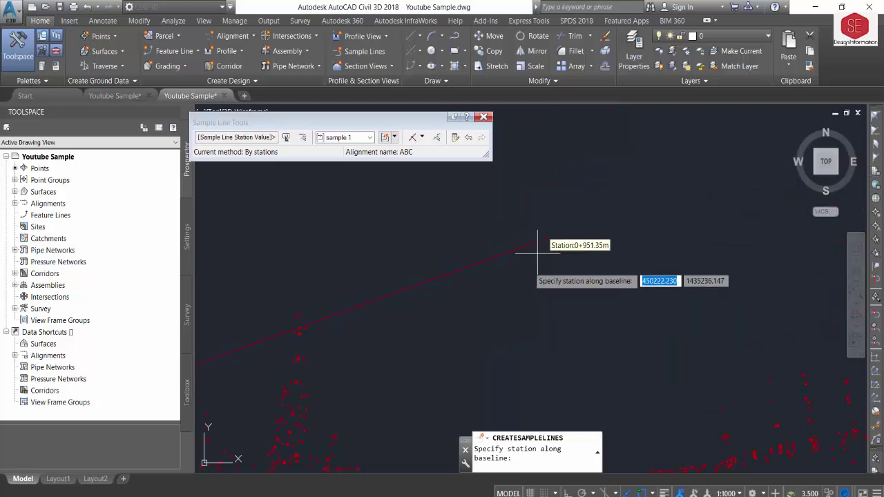
scroll(661, 232, "up", 2)
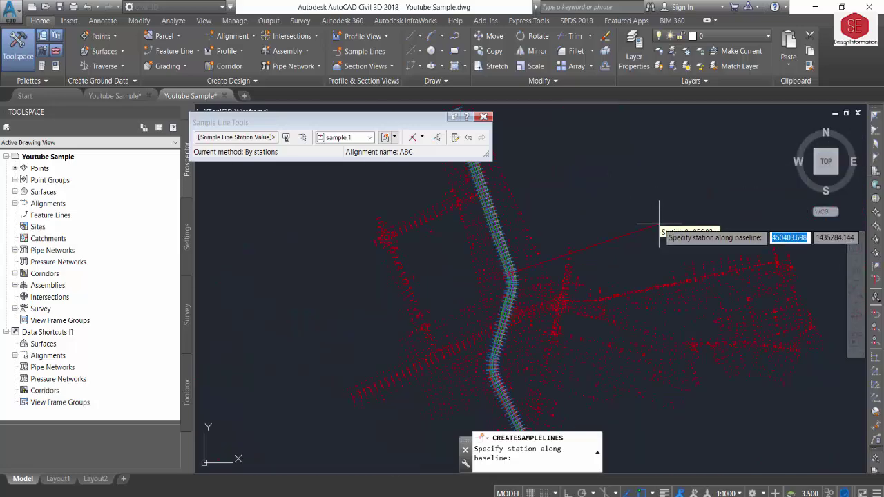
Add one final sample line across the alignment, then end the sample line command.
left_click(543, 177)
scroll(551, 178, "up", 2)
scroll(403, 213, "up", 1)
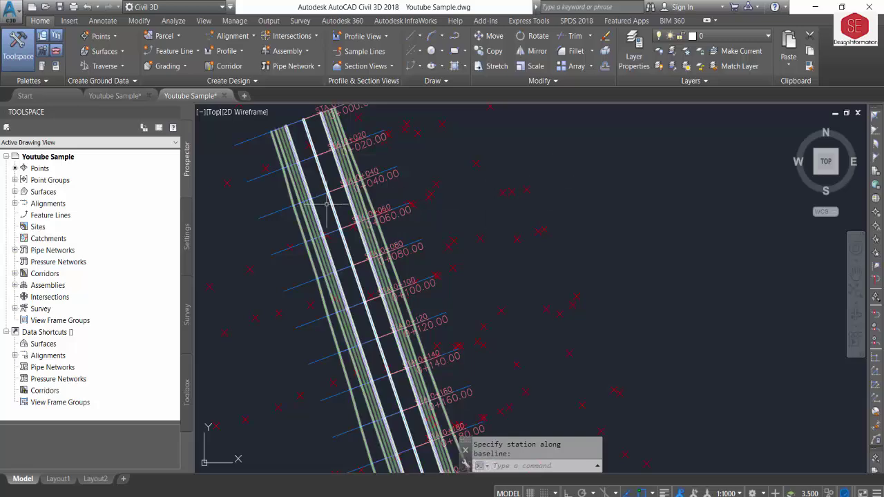
scroll(366, 197, "up", 1)
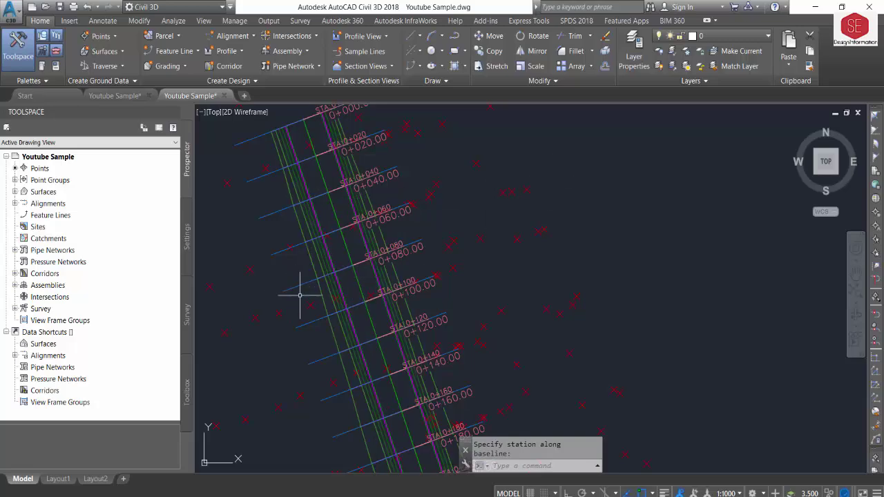
scroll(308, 313, "down", 1)
scroll(359, 345, "down", 2)
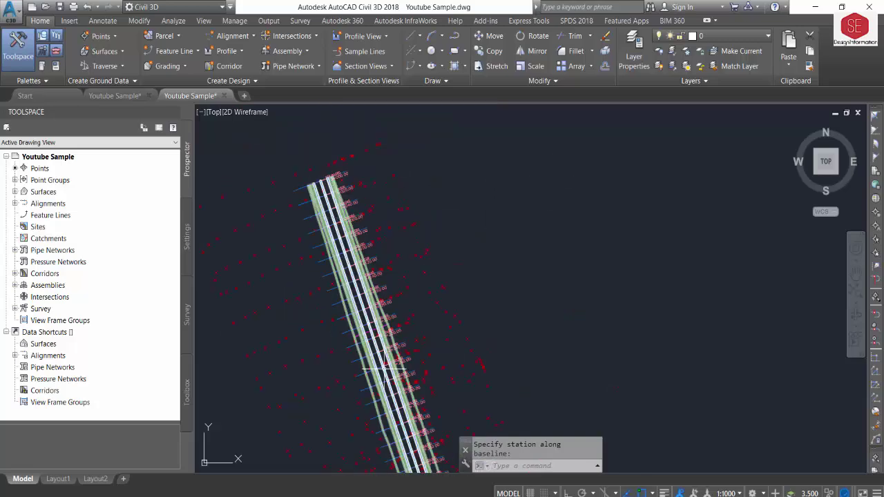
scroll(397, 429, "down", 1)
scroll(337, 164, "down", 1)
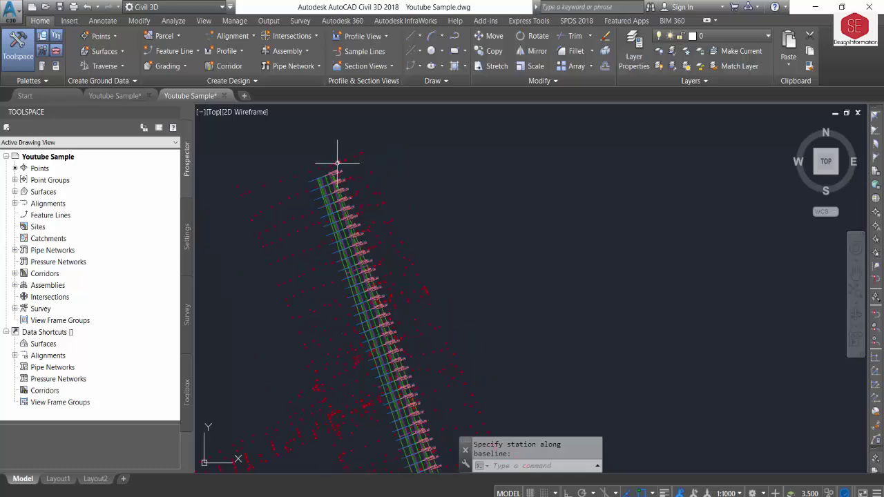
key("Escape")
scroll(331, 124, "down", 2)
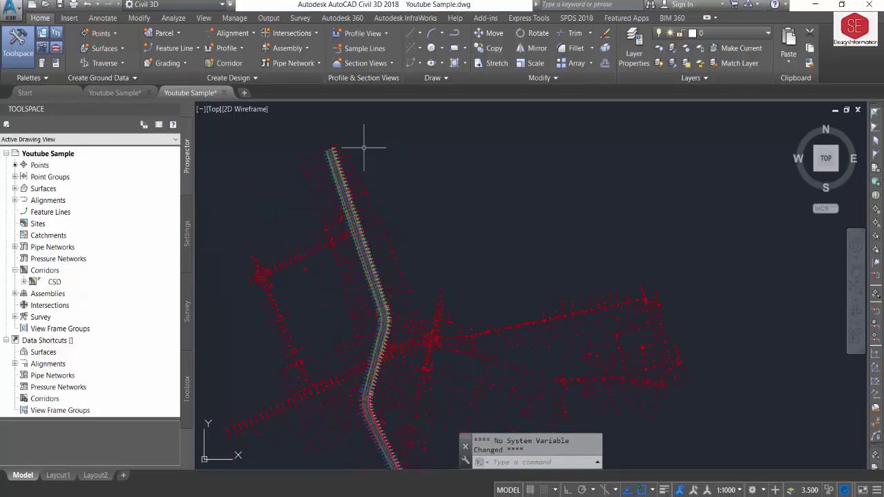
scroll(372, 267, "up", 1)
scroll(361, 266, "up", 1)
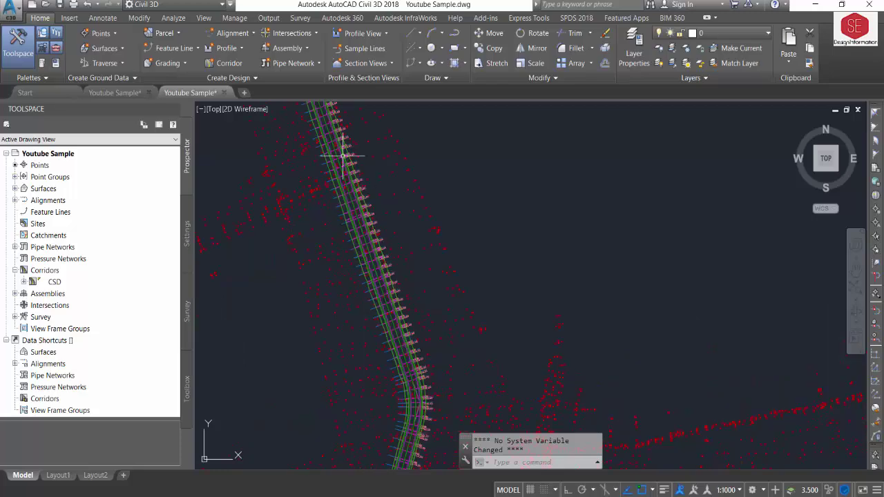
scroll(343, 156, "up", 1)
middle_click_drag(329, 111, 361, 389)
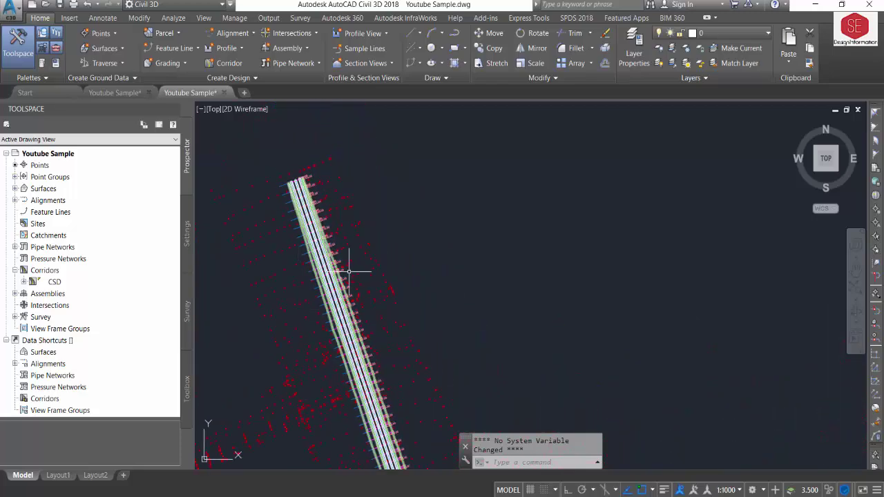
Start a single section view using alignment ABC and sample line group sample 1.
left_click(356, 64)
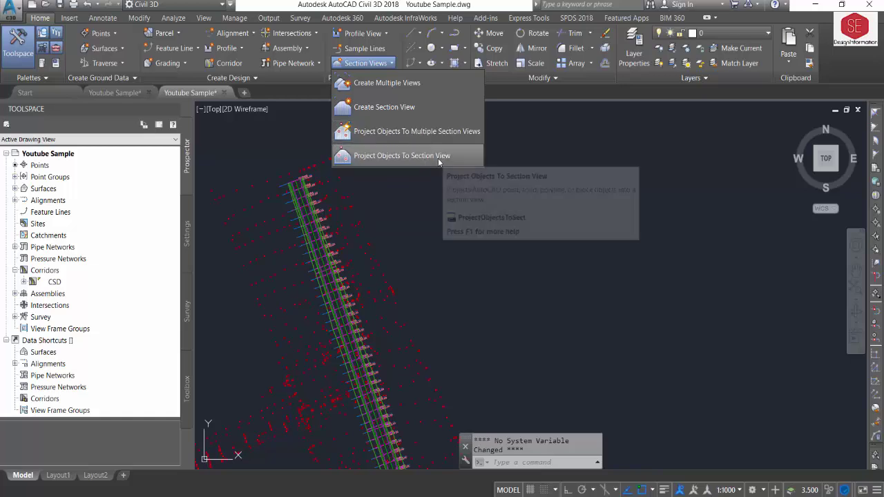
left_click(386, 107)
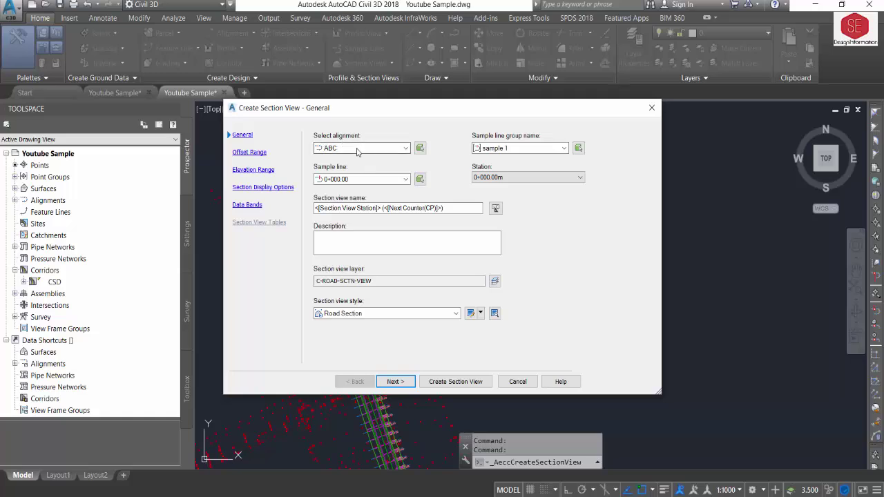
left_click(357, 150)
left_click(352, 159)
left_click(340, 152)
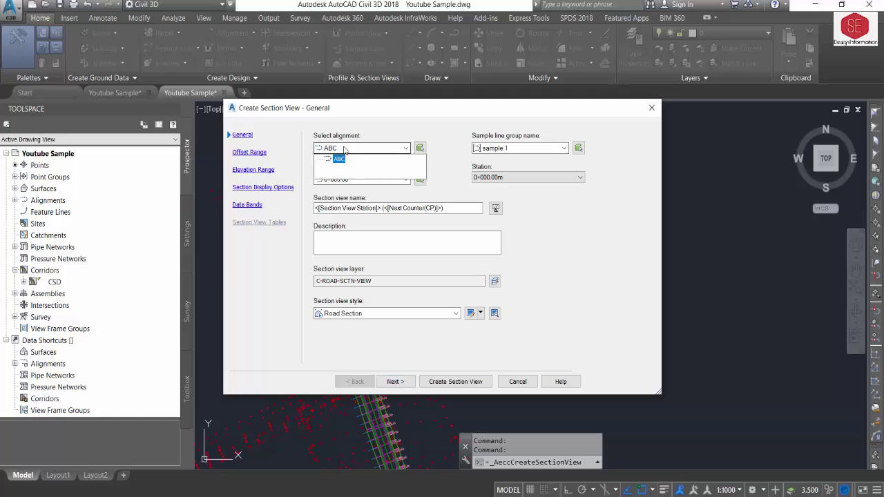
left_click(339, 159)
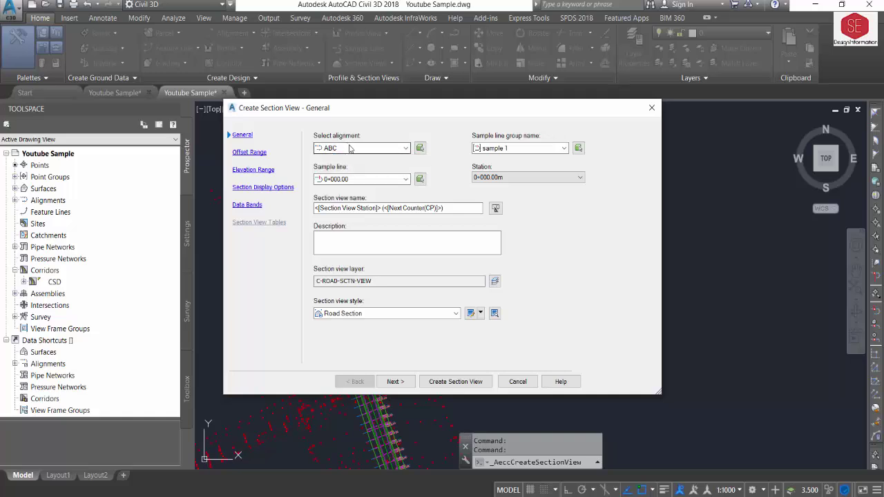
left_click(549, 149)
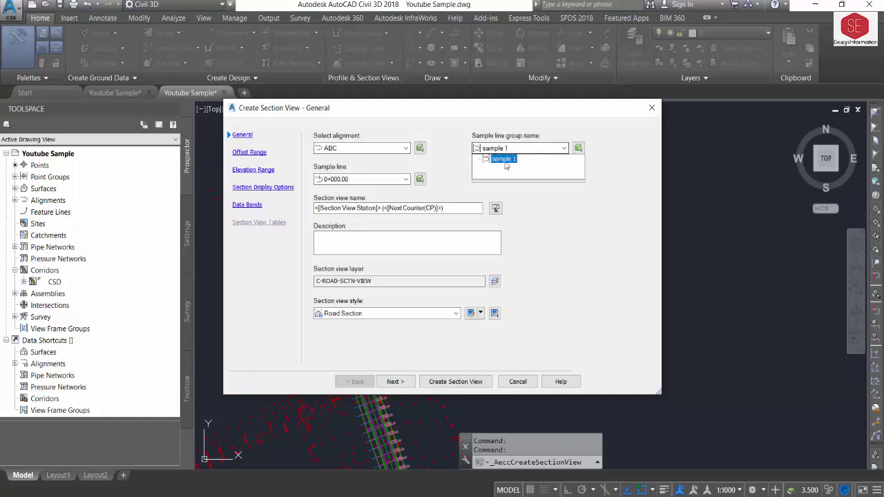
left_click(529, 152)
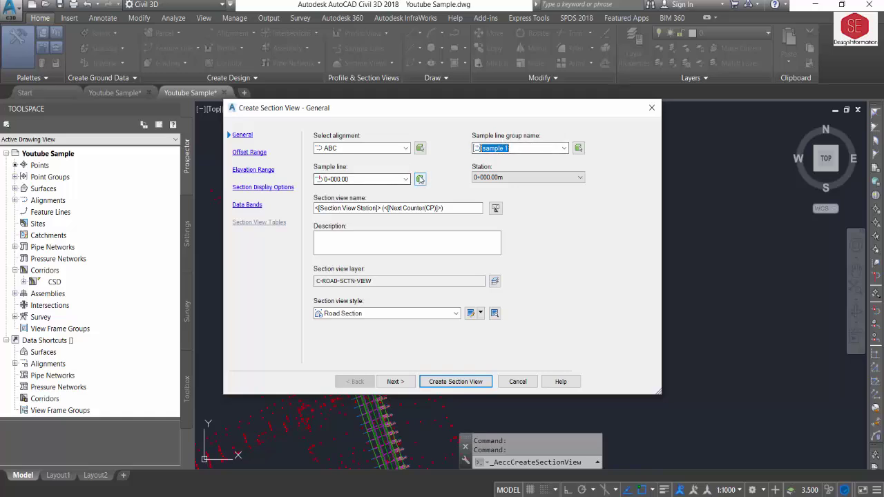
Pick sample line 0+400.00 and the Road Section view style.
left_click(405, 178)
scroll(389, 276, "down", 4)
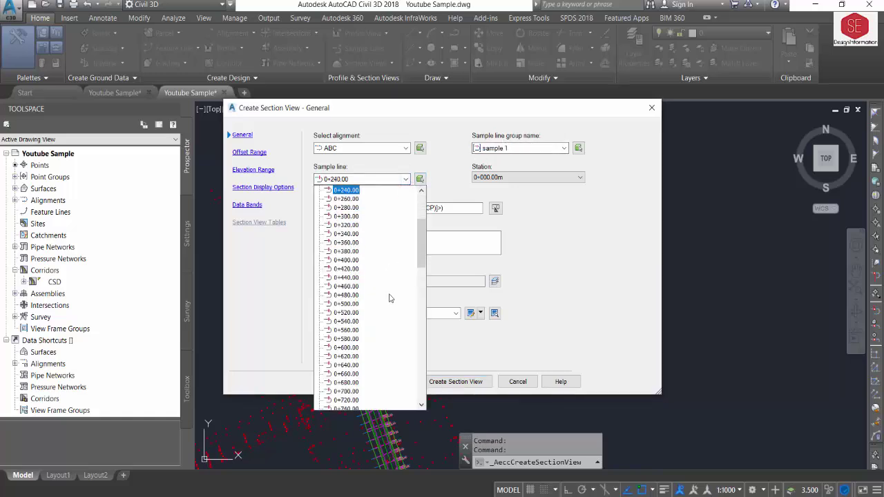
scroll(389, 299, "down", 7)
scroll(388, 298, "down", 7)
scroll(388, 299, "down", 7)
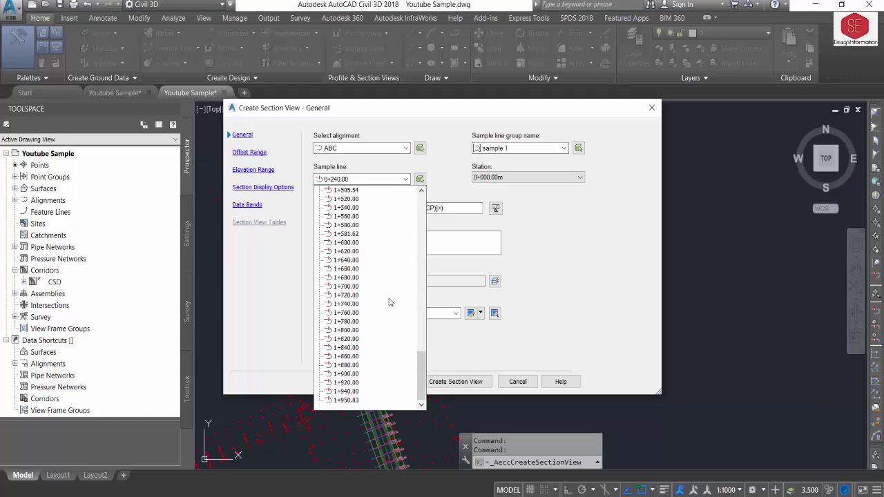
scroll(350, 401, "up", 5)
scroll(352, 290, "up", 10)
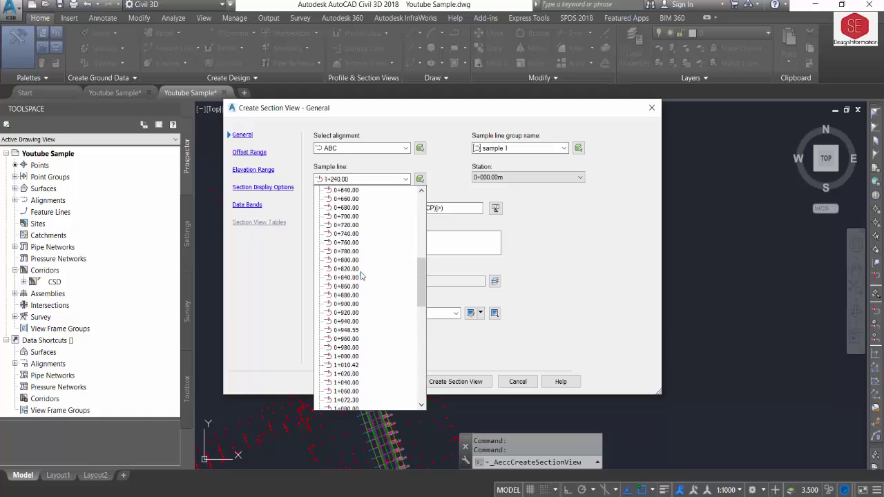
scroll(364, 250, "up", 8)
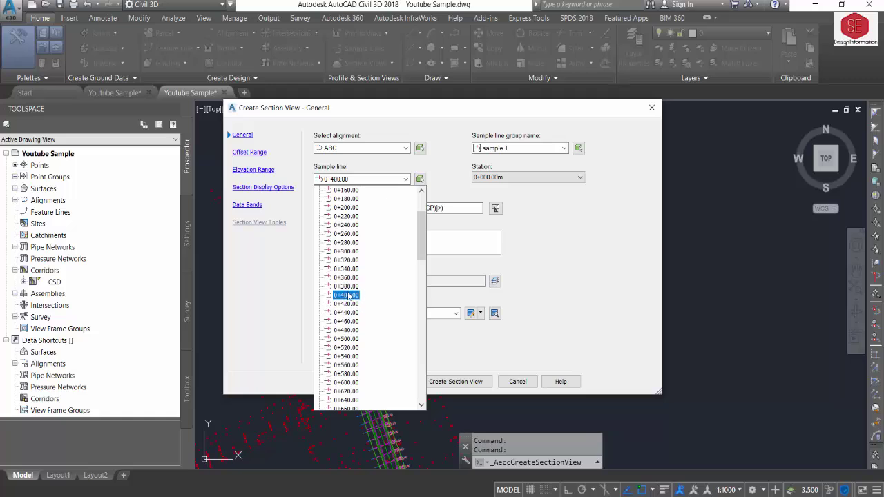
left_click(349, 297)
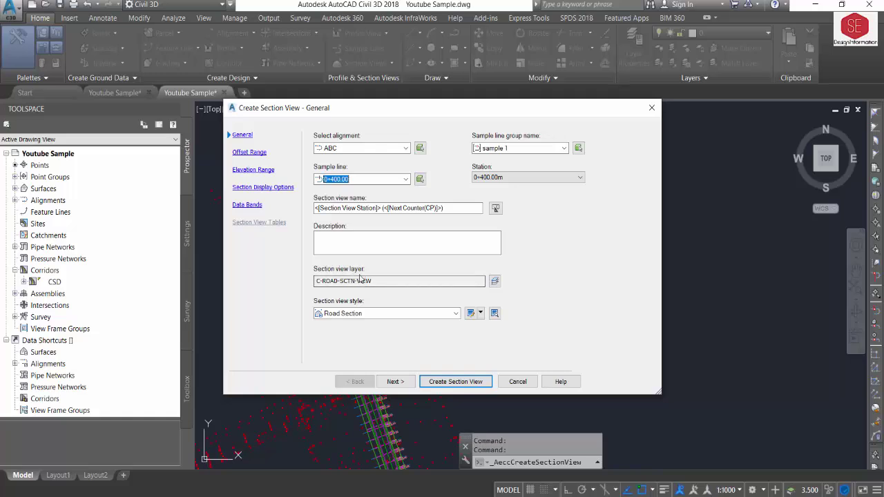
left_click(383, 313)
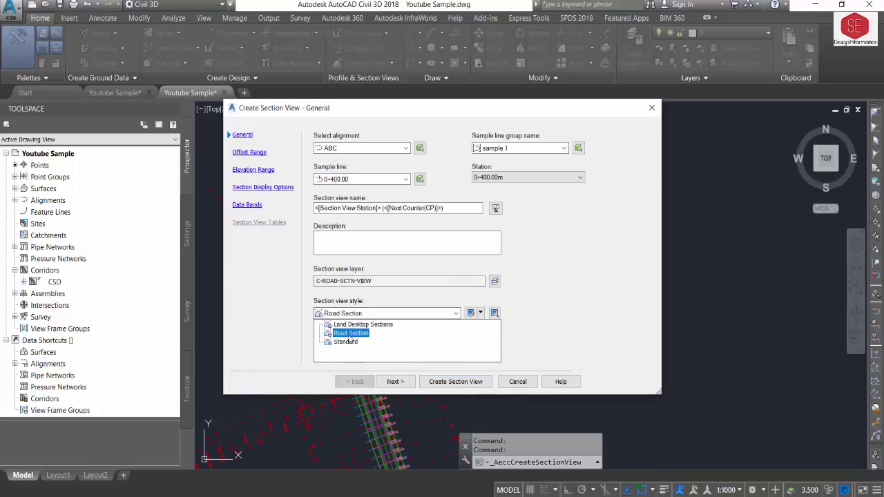
left_click(349, 332)
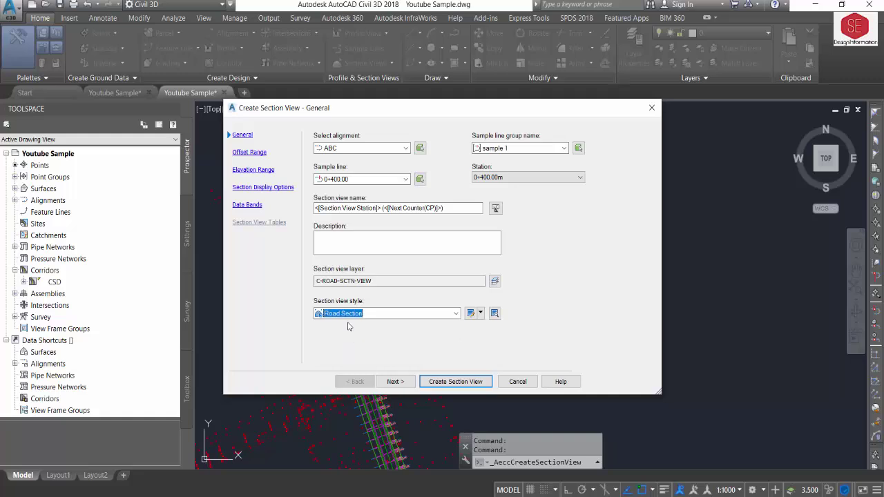
Leave offset and elevation ranges on Automatic and advance to Section Display Options.
left_click(389, 382)
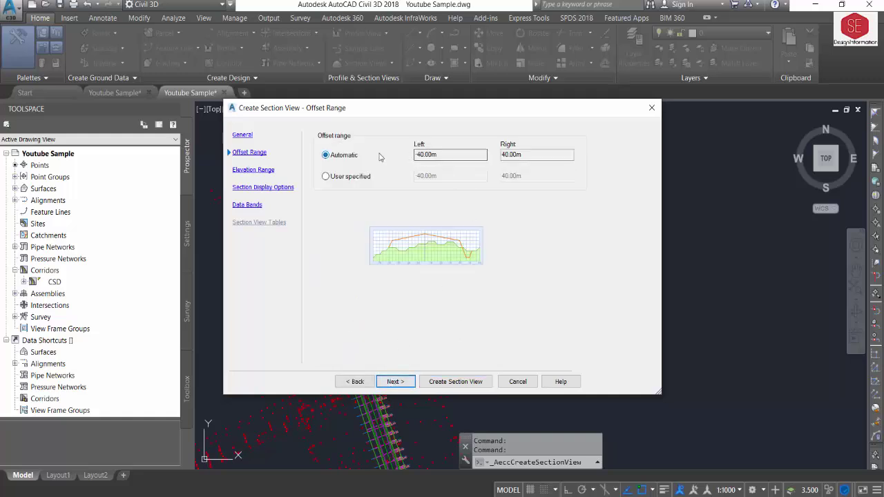
left_click(328, 177)
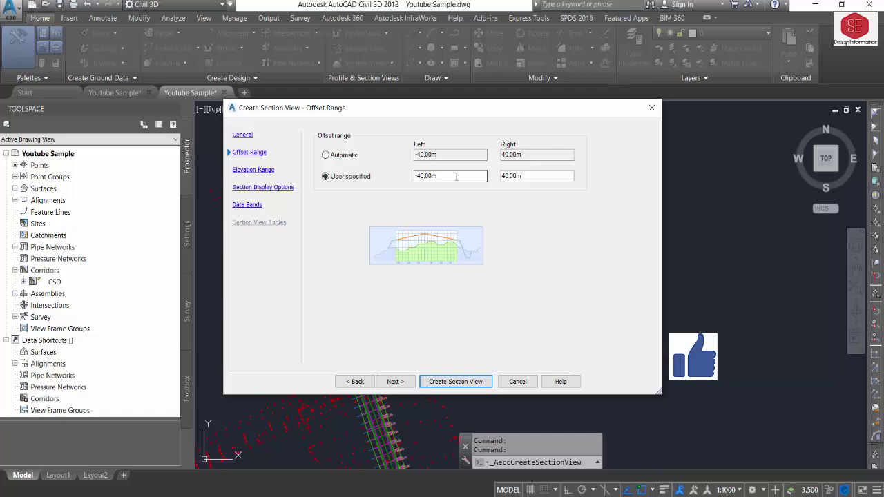
left_click(516, 178)
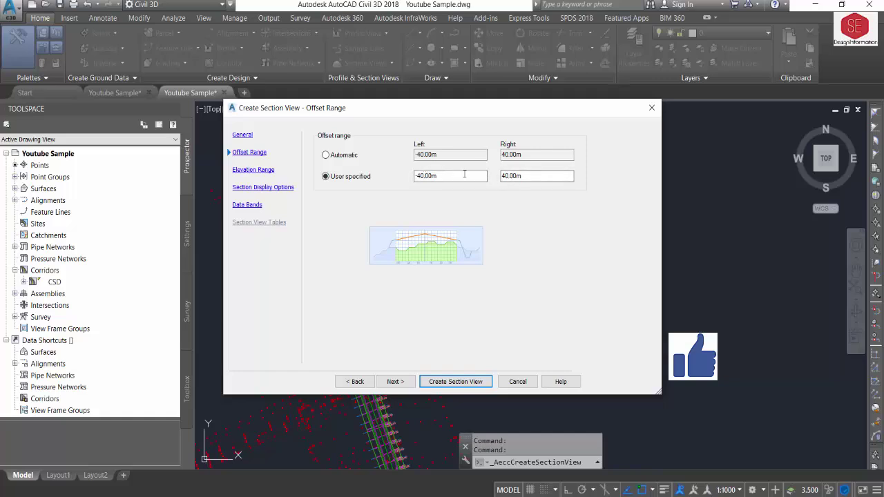
left_click(349, 156)
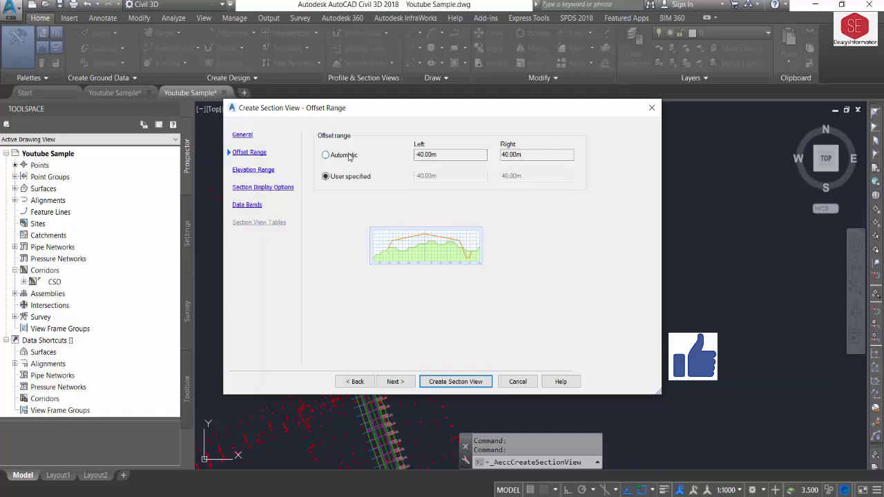
left_click(397, 384)
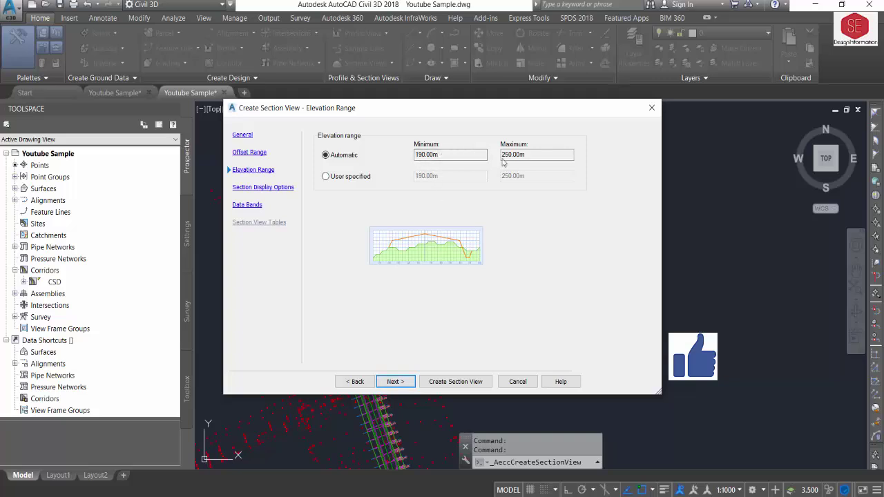
left_click(325, 176)
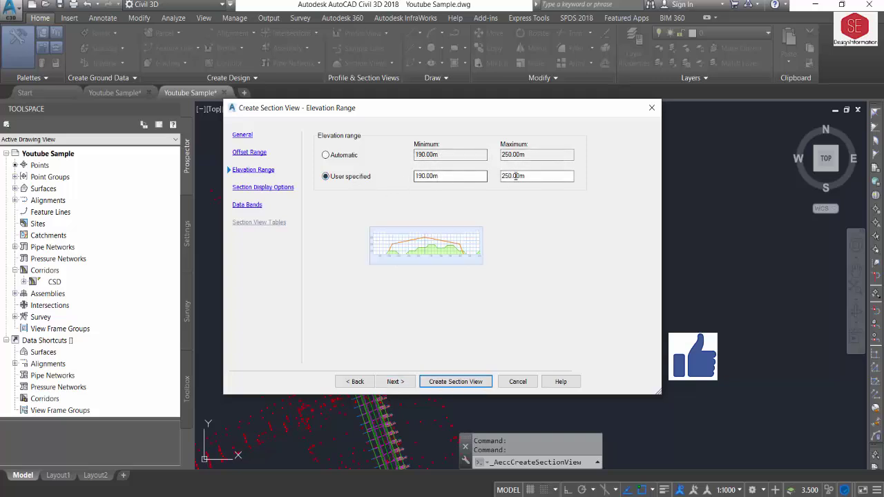
left_click(344, 155)
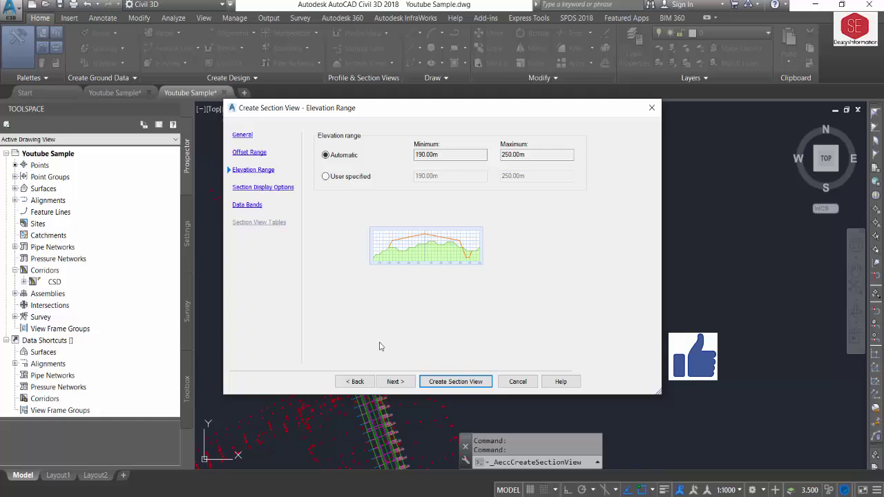
left_click(394, 380)
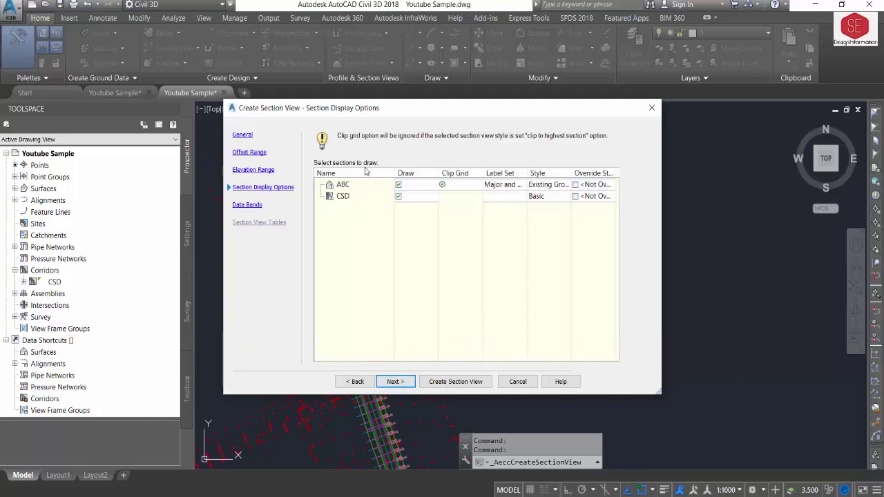
Give the CSD corridor sections the Basic code set style and continue to Data Bands.
left_click(345, 186)
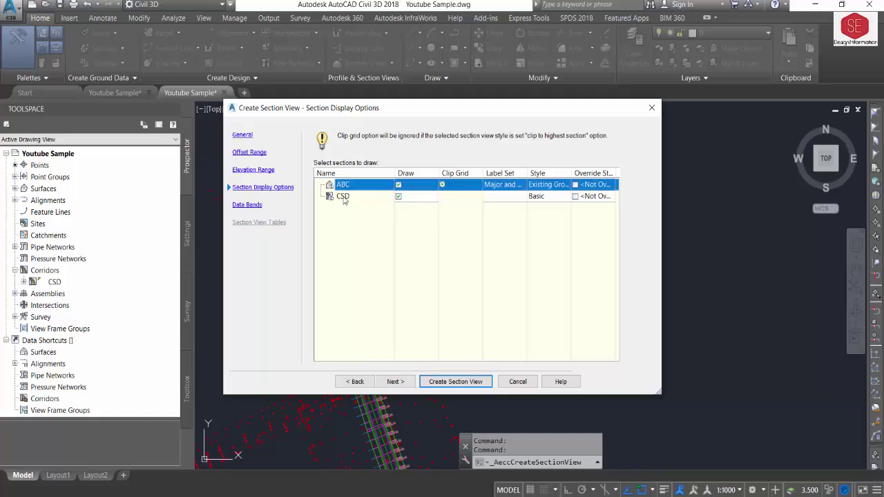
left_click(344, 197)
left_click(547, 199)
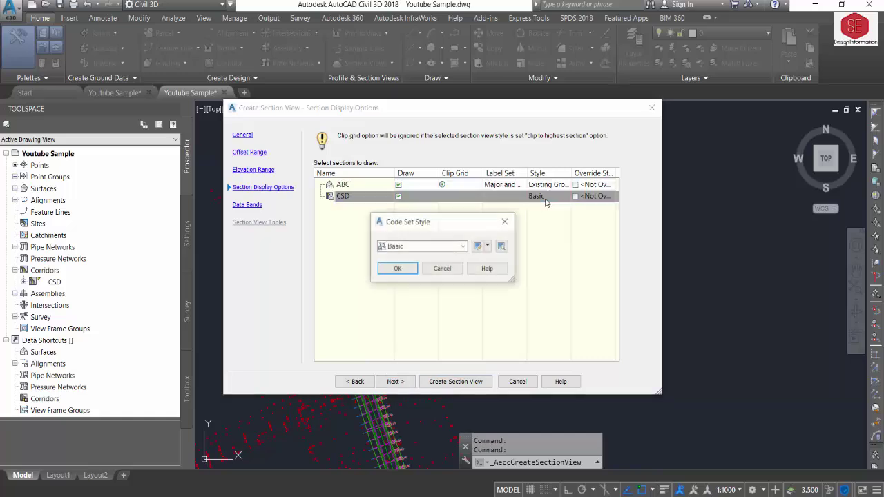
left_click(432, 245)
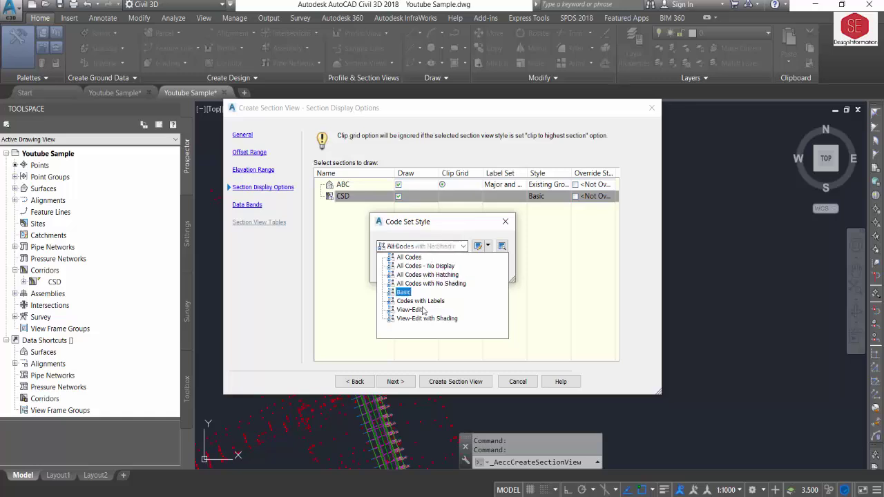
left_click(407, 293)
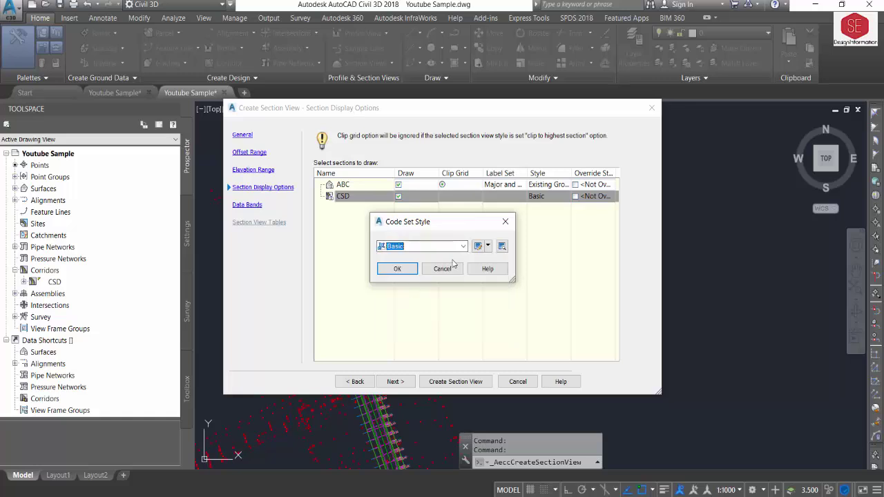
left_click(397, 268)
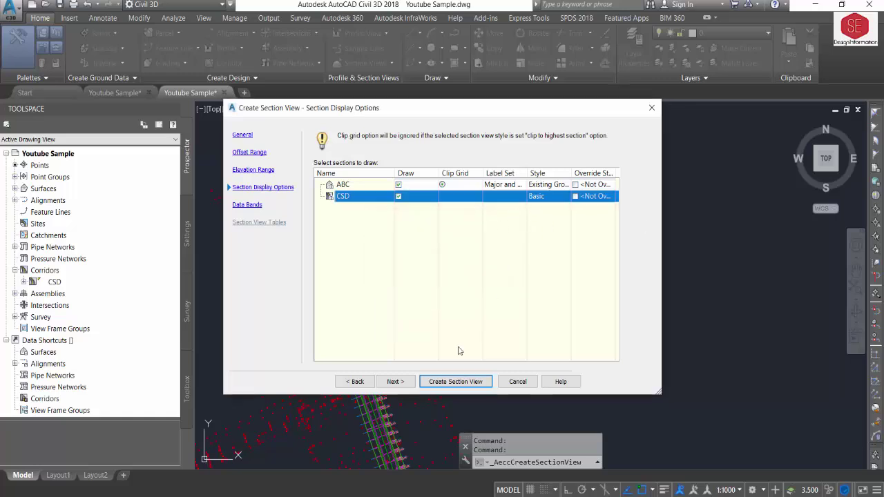
left_click(534, 199)
left_click(462, 245)
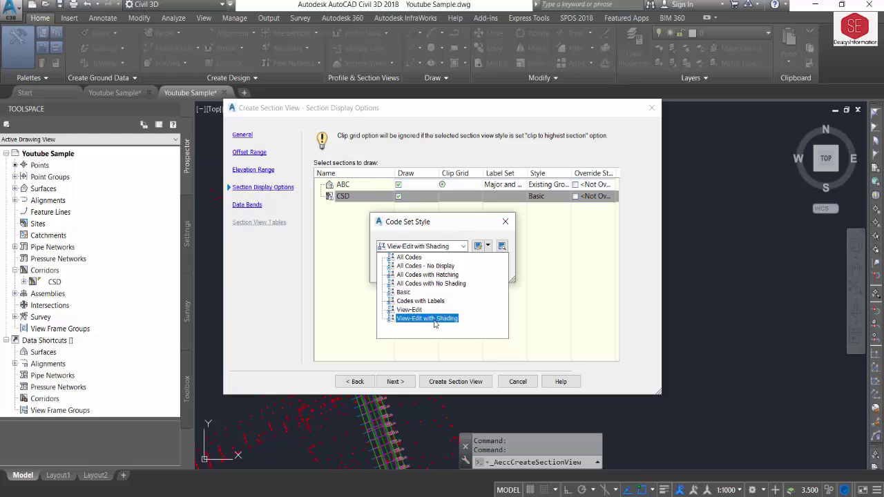
left_click(405, 295)
left_click(401, 270)
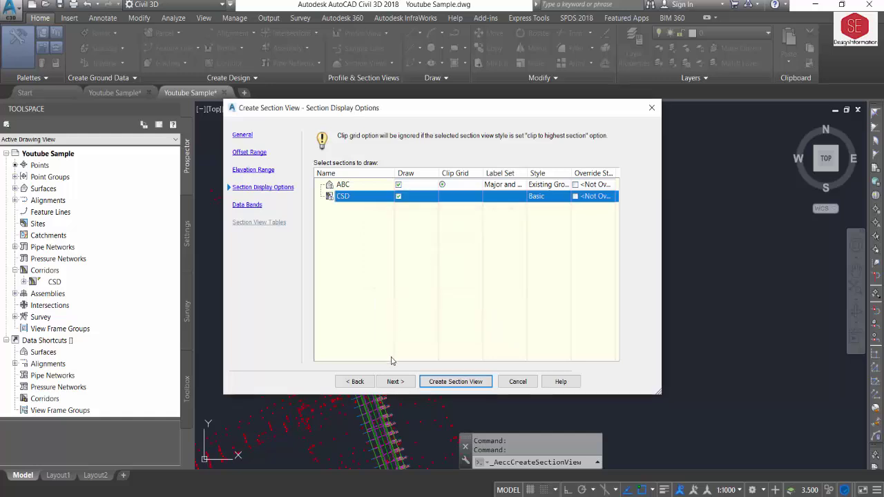
left_click(394, 384)
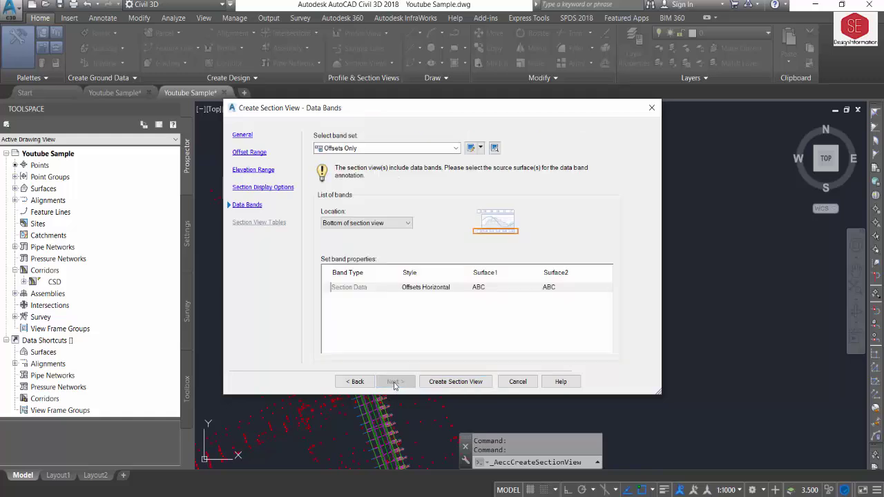
left_click(355, 149)
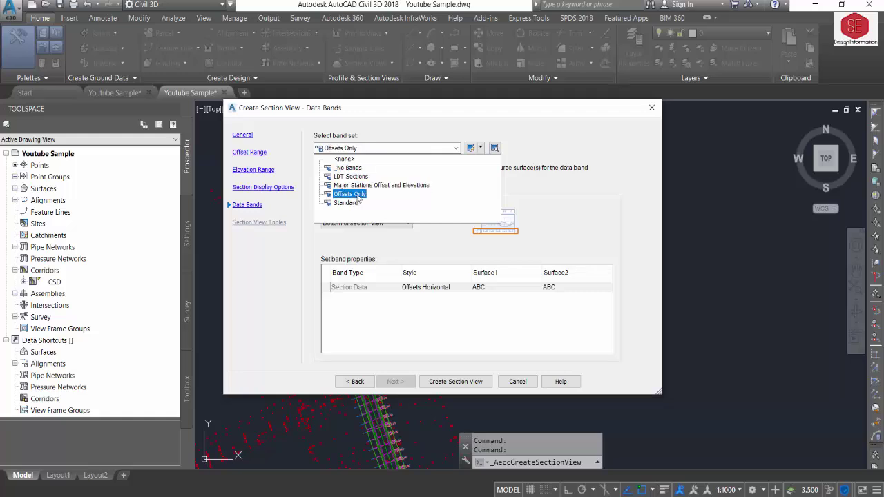
left_click(358, 195)
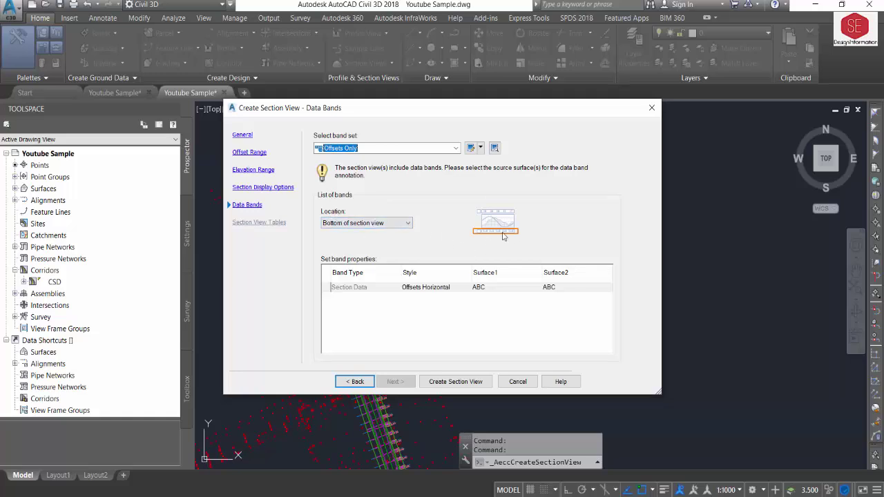
left_click(397, 227)
left_click(365, 240)
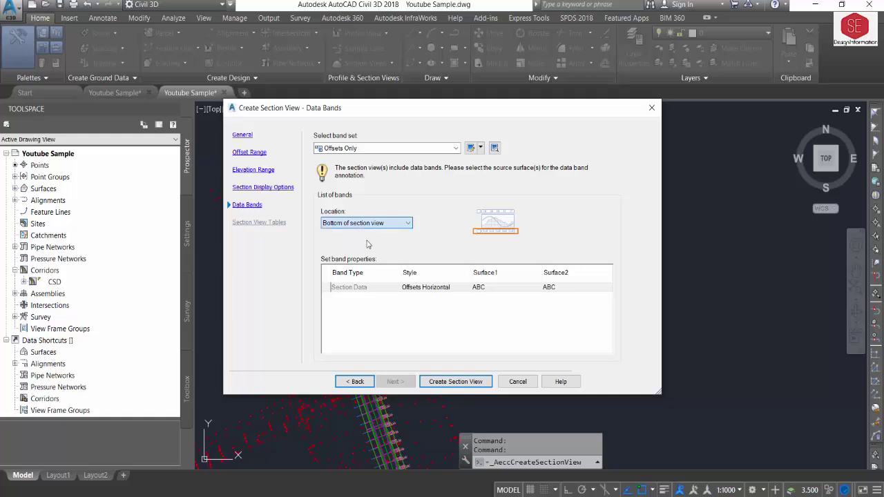
left_click(382, 226)
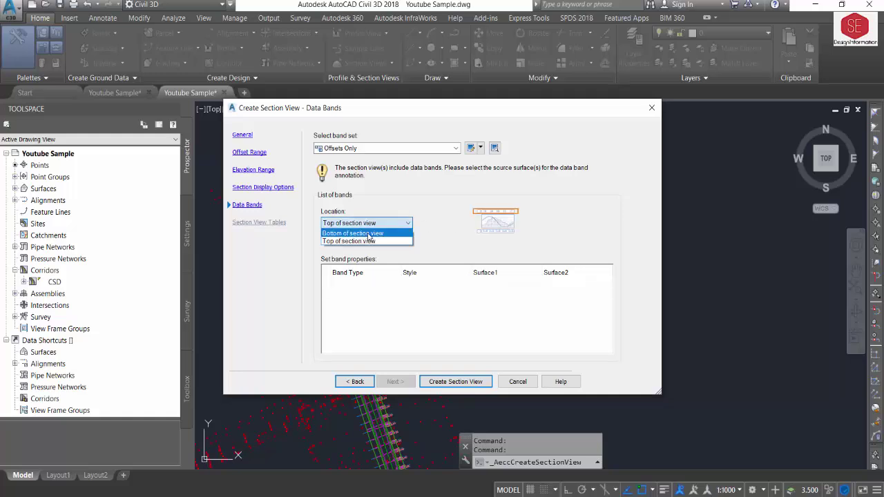
left_click(371, 232)
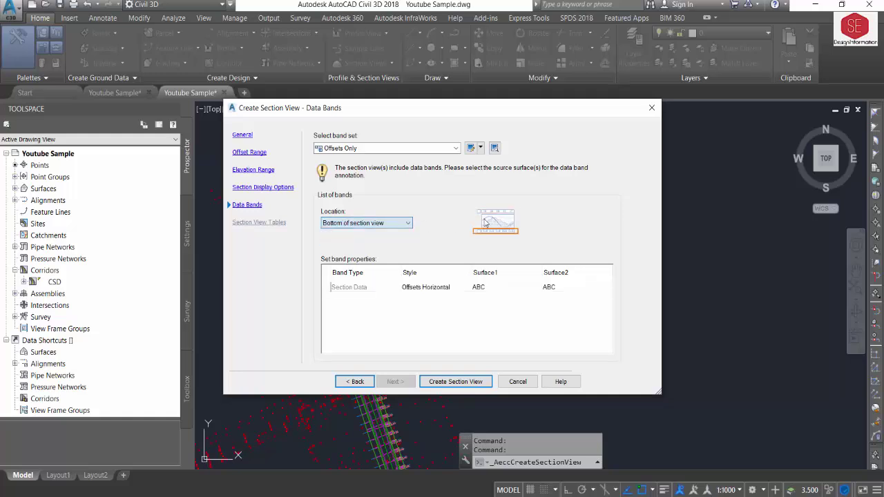
Create the 0+400.00 section view at an empty drawing point and zoom in to inspect it.
left_click(452, 384)
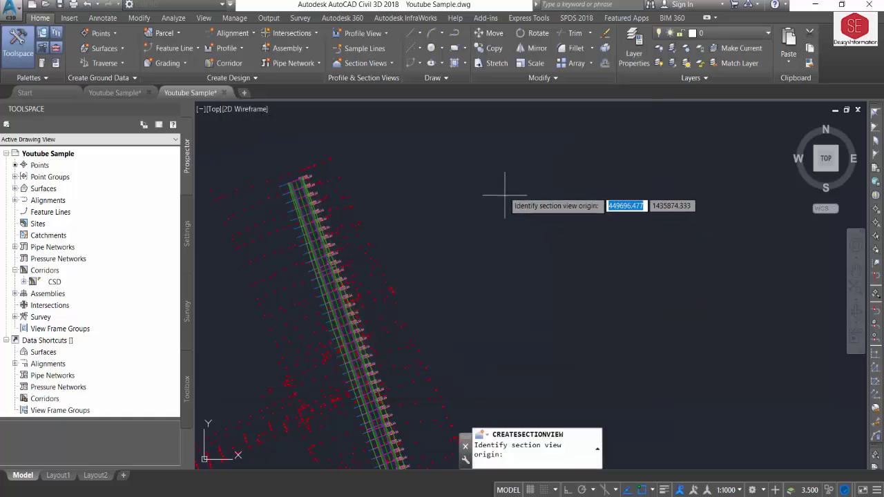
left_click(511, 165)
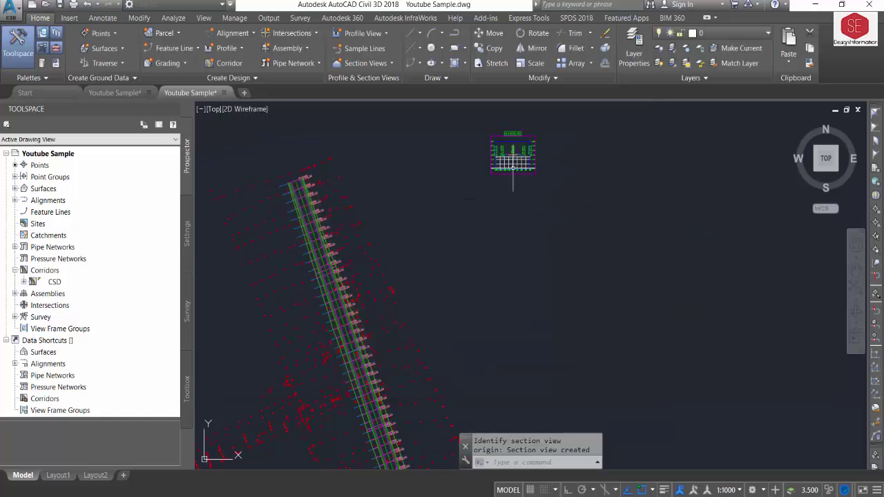
scroll(513, 138, "up", 6)
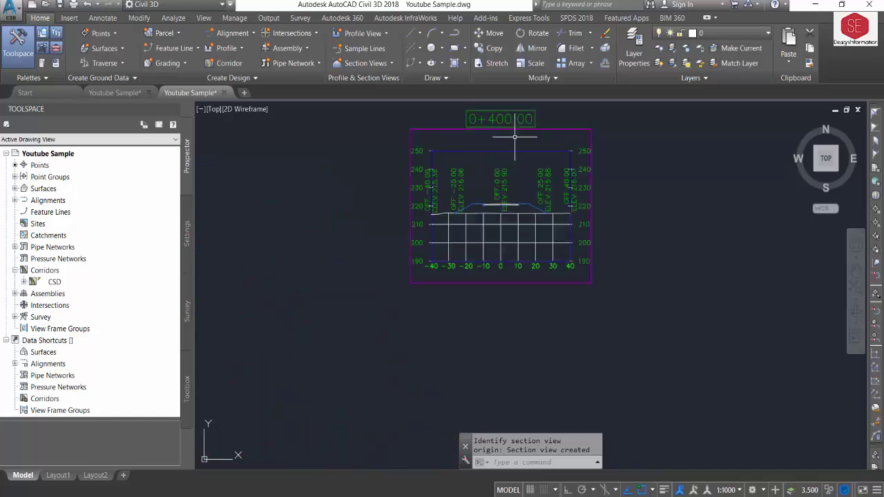
scroll(513, 136, "up", 2)
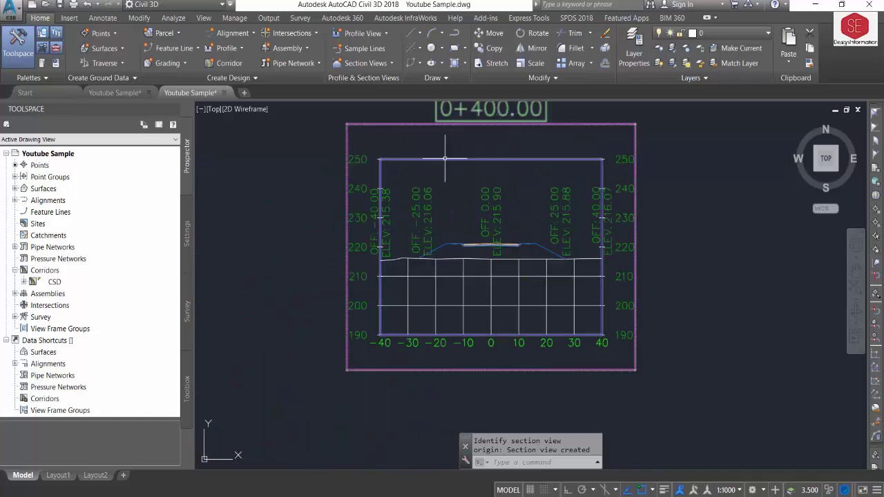
middle_click_drag(489, 125, 494, 140)
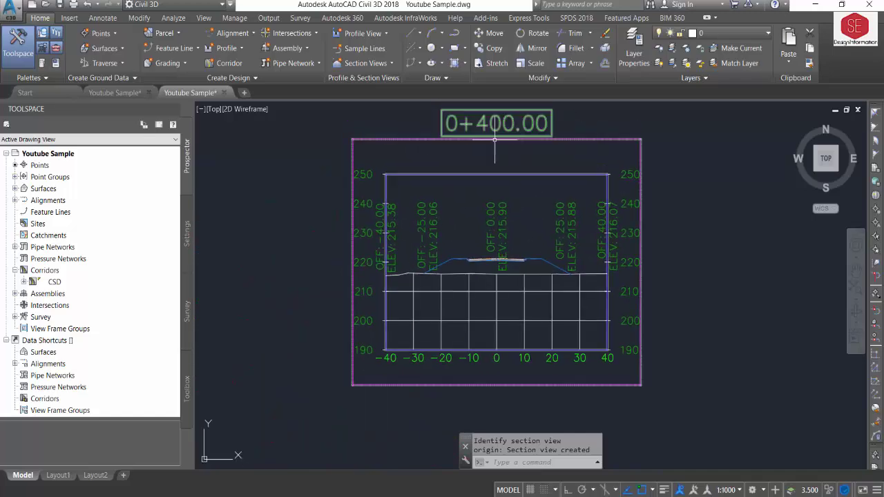
scroll(535, 285, "up", 2)
scroll(315, 206, "down", 2)
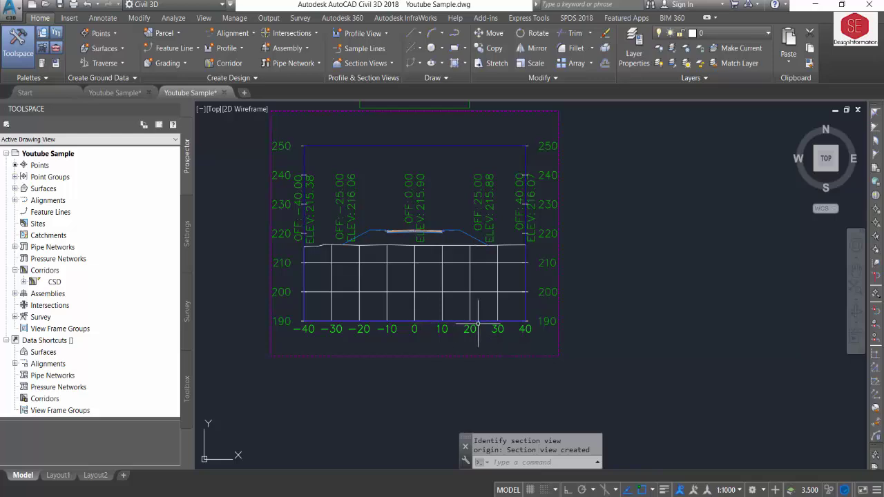
scroll(410, 222, "up", 2)
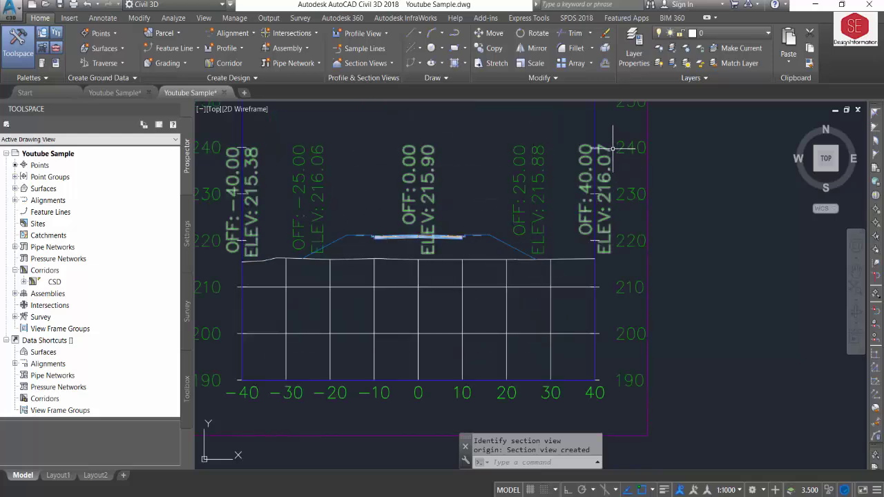
scroll(620, 233, "down", 4)
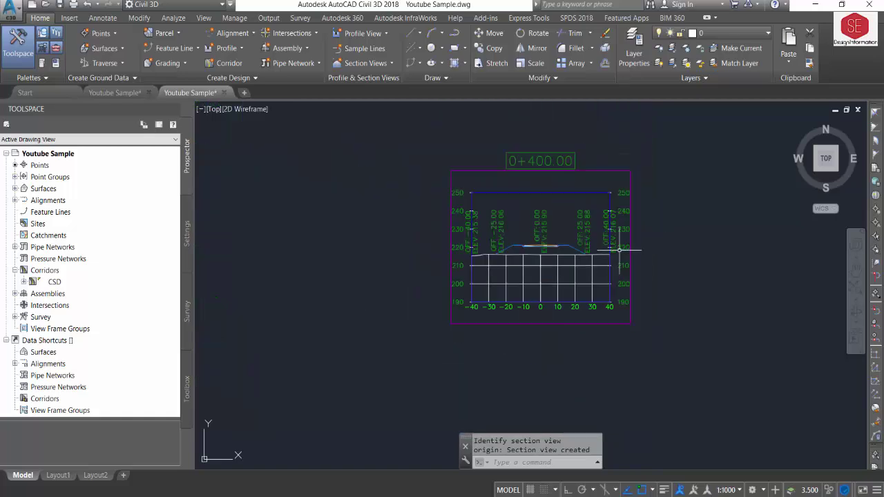
Start a new section view at sample line 0+400.00 and skip to Section Display Options.
left_click(360, 64)
left_click(370, 109)
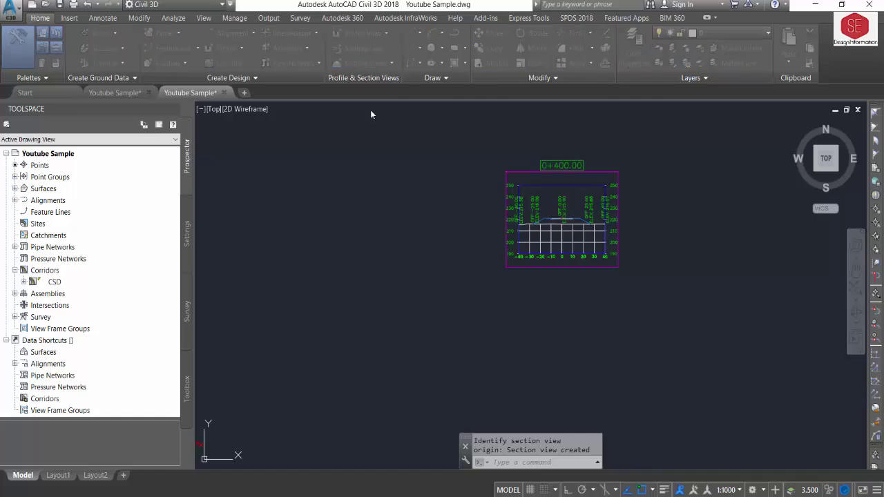
left_click(362, 179)
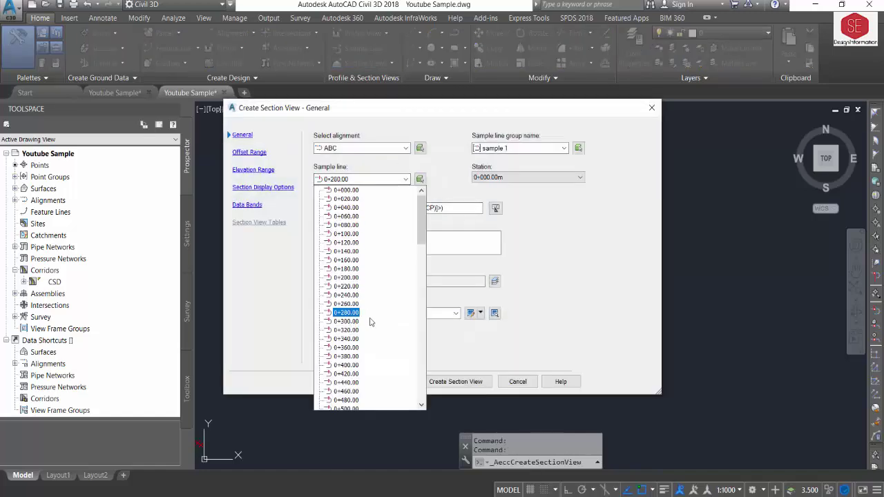
left_click(352, 365)
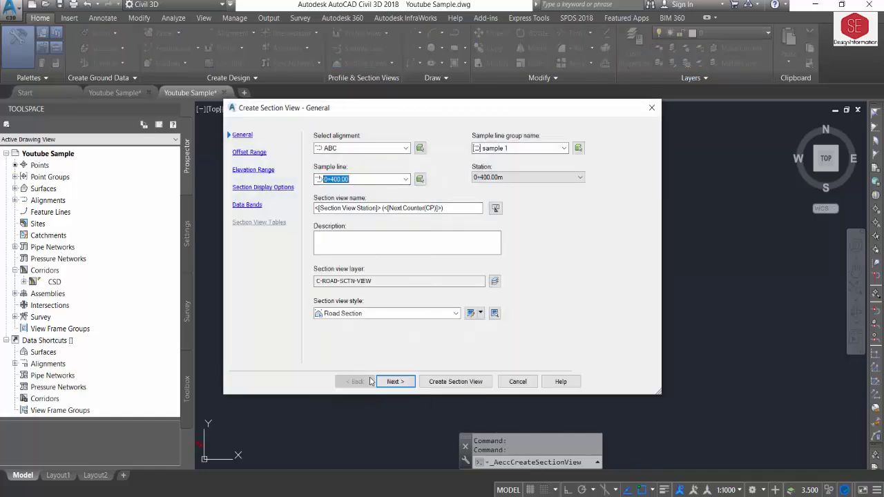
left_click(391, 382)
left_click(391, 382)
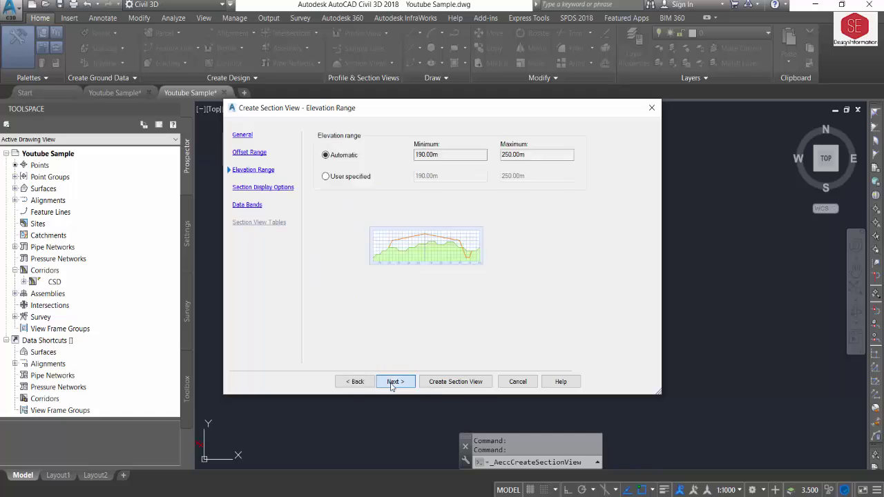
left_click(391, 382)
Set the CSD code set style to All Codes and create the section view.
left_click(537, 198)
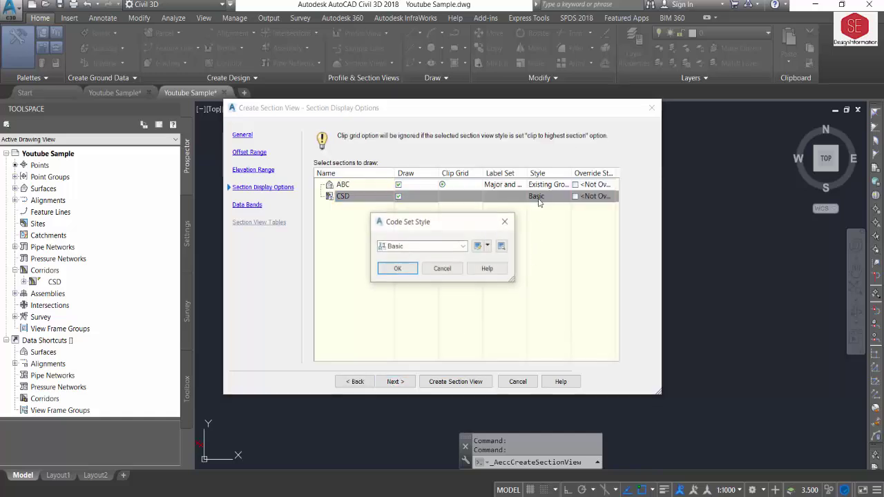
left_click(416, 249)
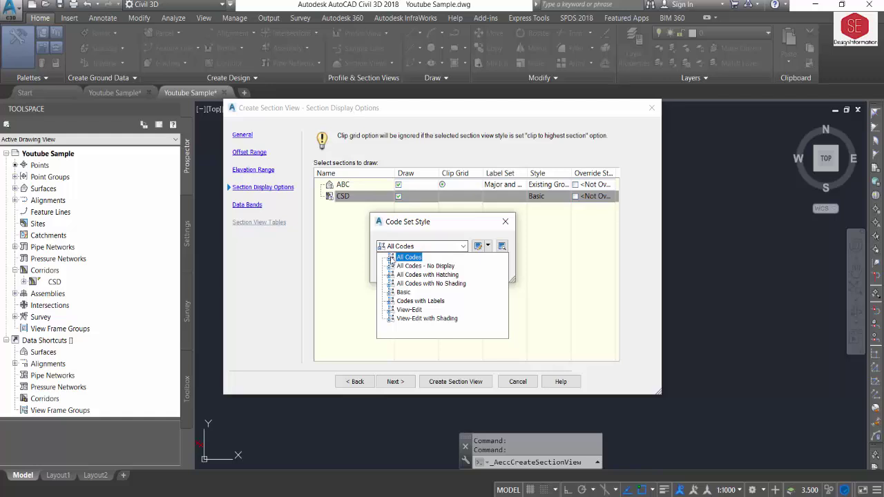
left_click(403, 257)
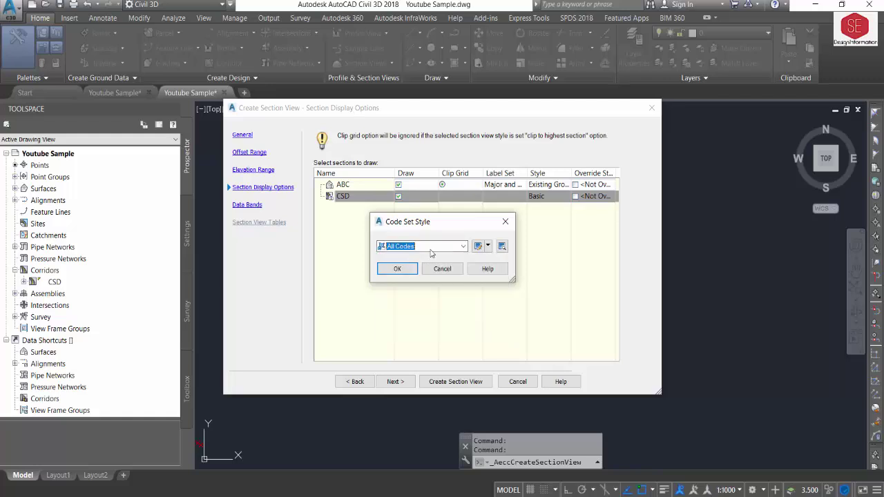
left_click(397, 270)
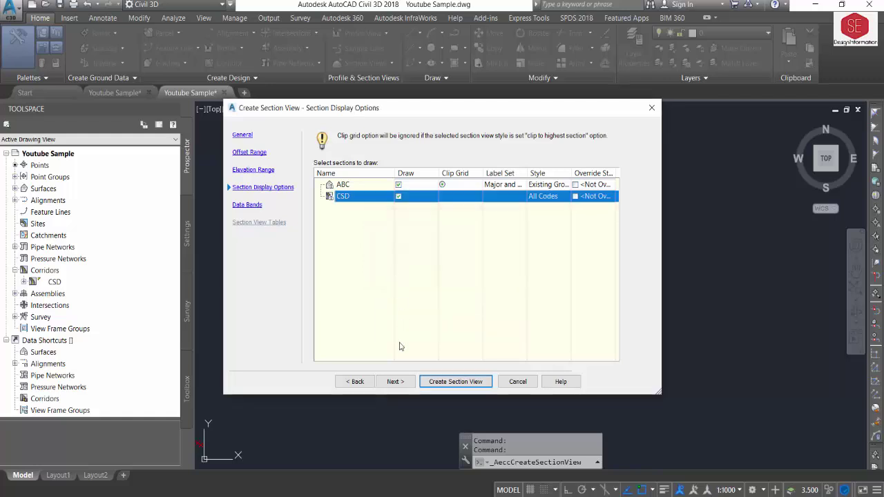
left_click(448, 382)
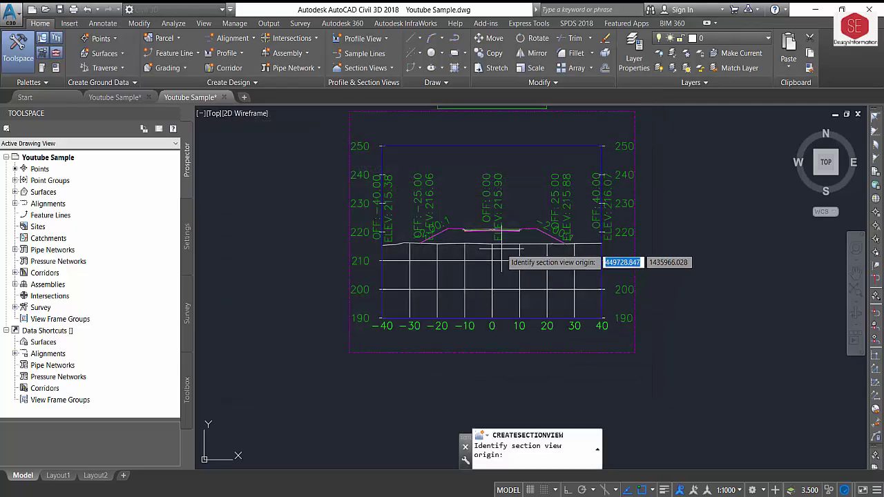
scroll(507, 223, "up", 2)
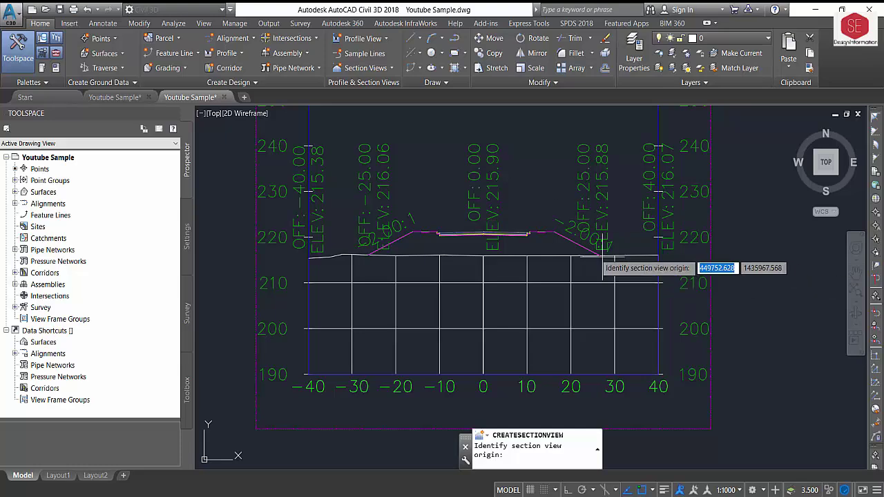
scroll(518, 205, "down", 2)
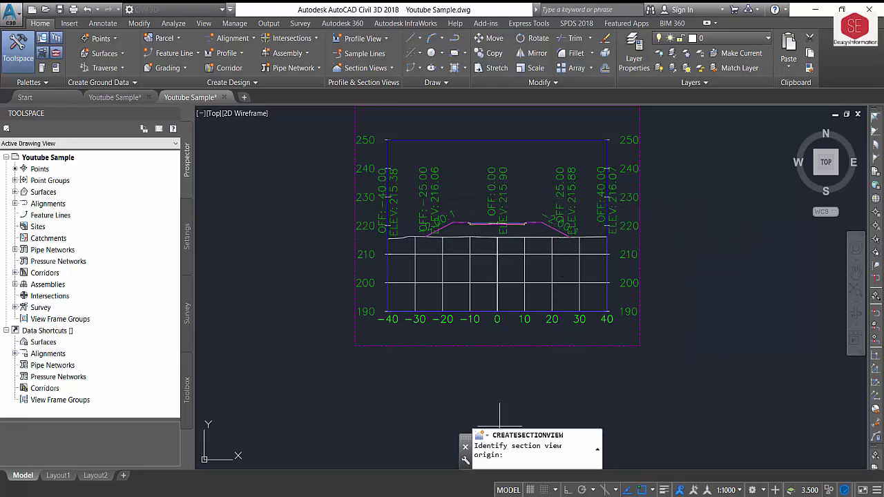
Begin another single section view at station 0+400.00 and advance to the display settings.
left_click(365, 68)
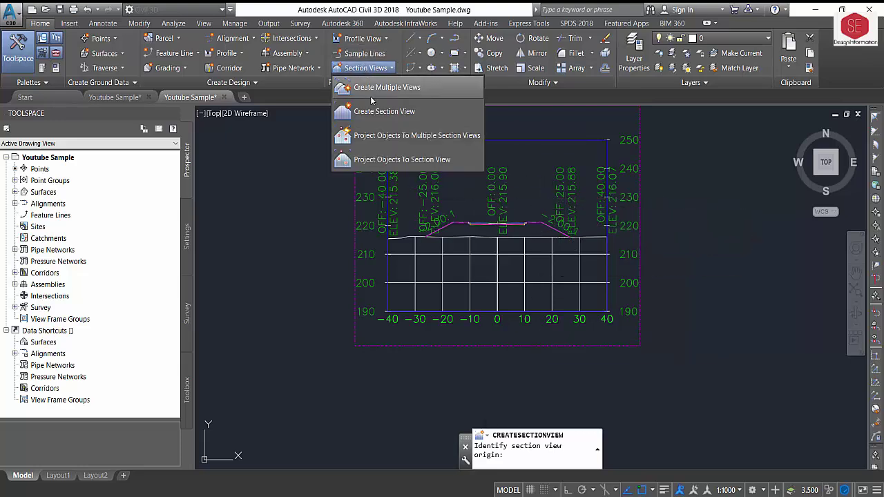
left_click(373, 112)
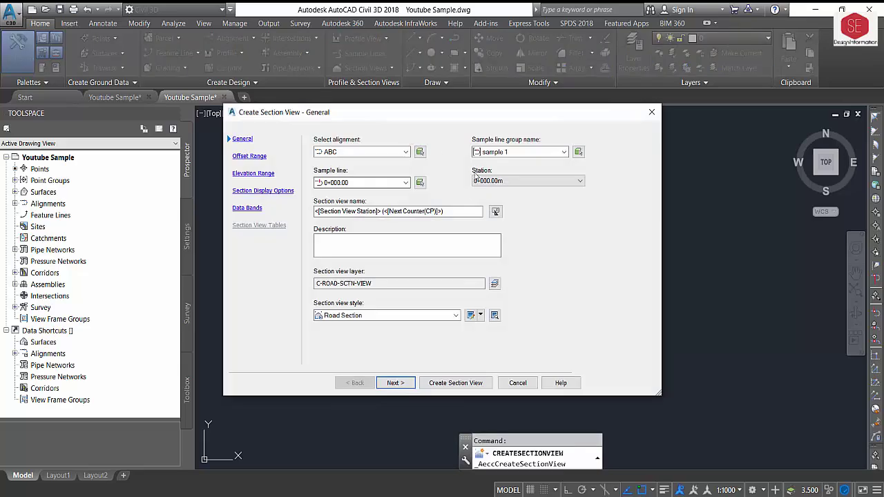
left_click(365, 184)
left_click(348, 366)
left_click(393, 384)
left_click(393, 385)
left_click(394, 384)
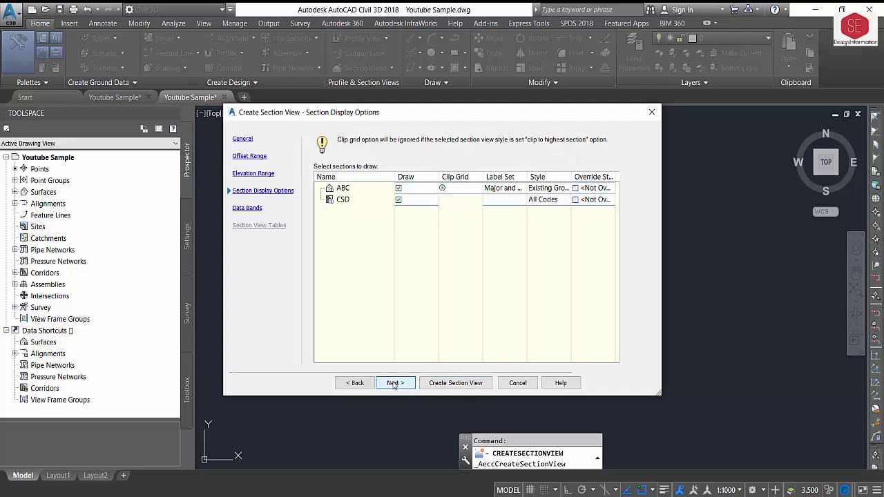
Switch the CSD code set style to Codes with Labels and create the section view.
left_click(549, 199)
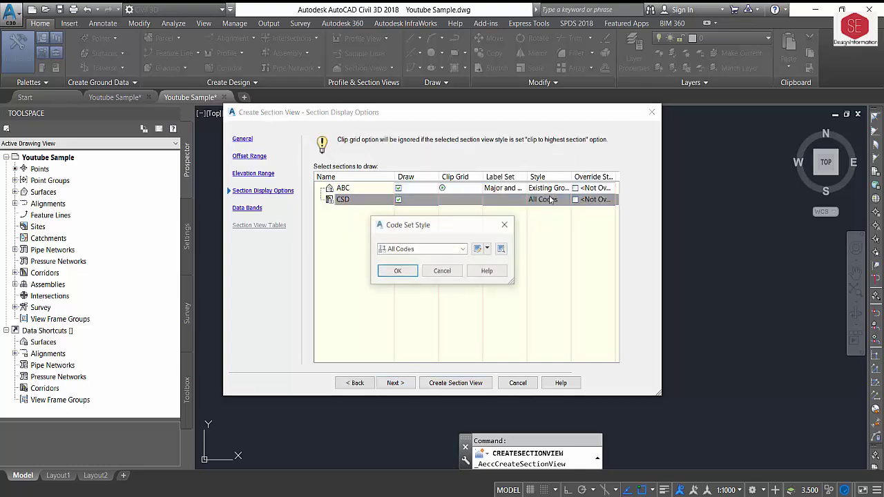
left_click(452, 248)
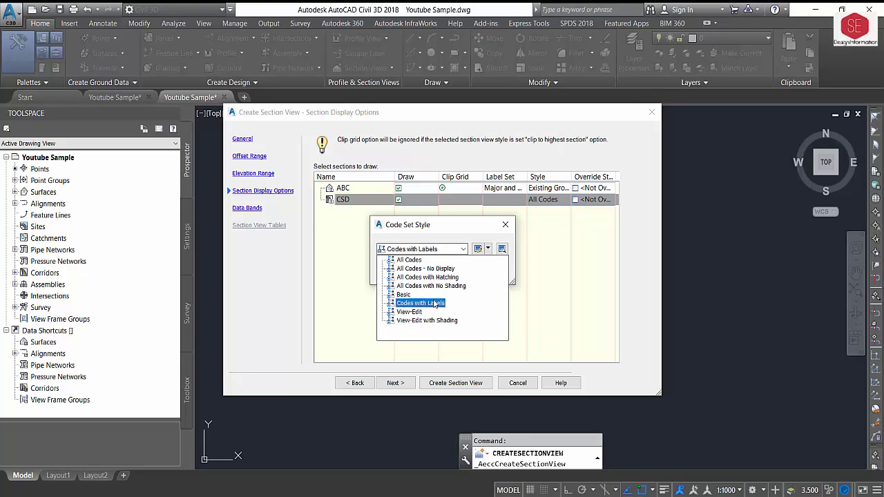
left_click(410, 306)
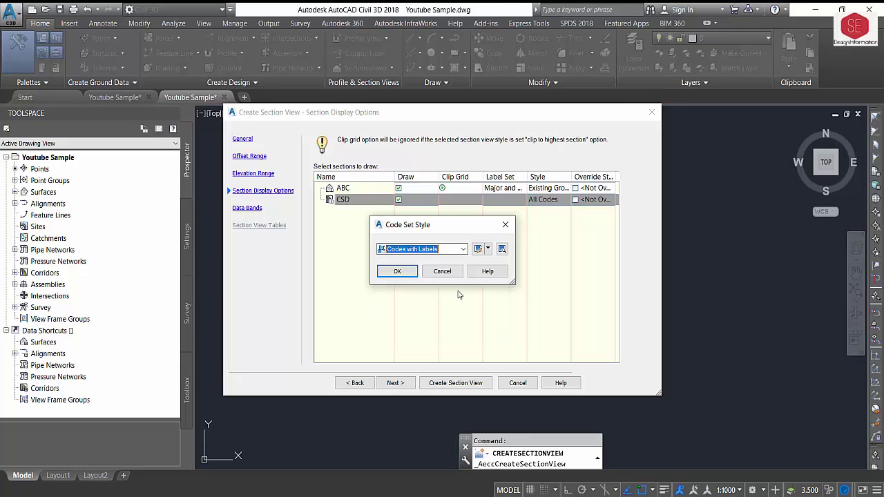
left_click(398, 272)
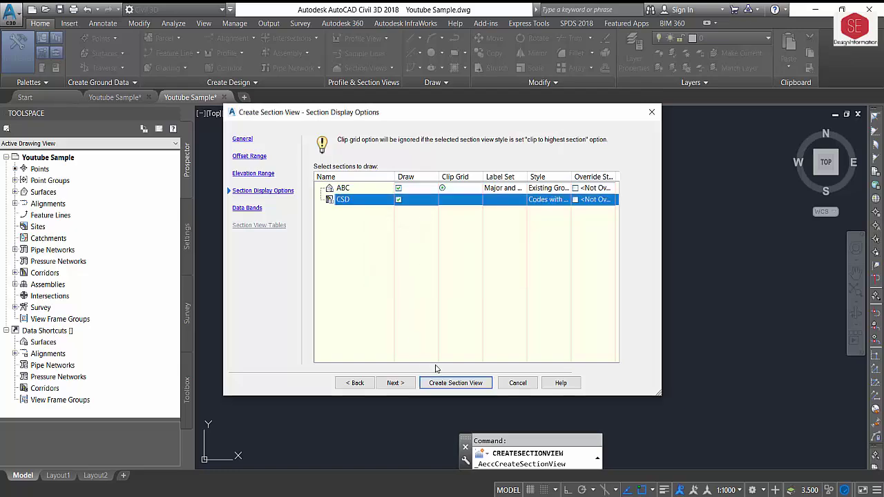
left_click(455, 382)
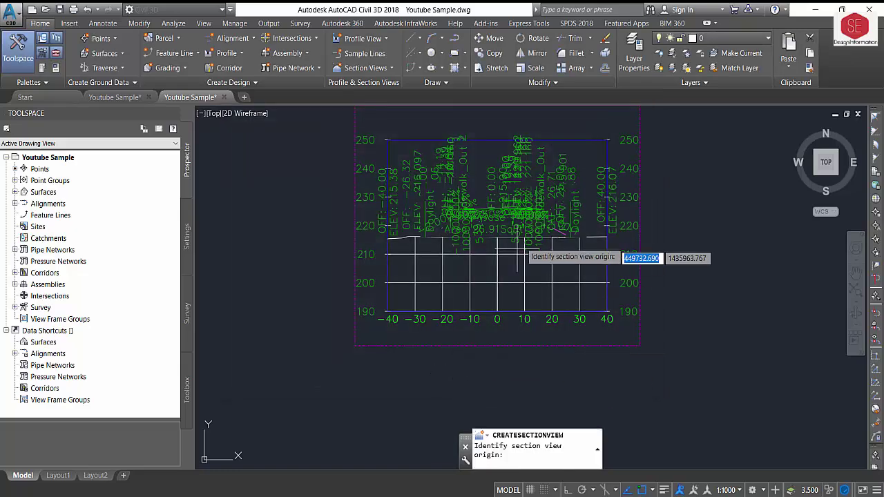
Place the Codes with Labels section view and switch the annotation scale to 1:100.
scroll(566, 171, "up", 2)
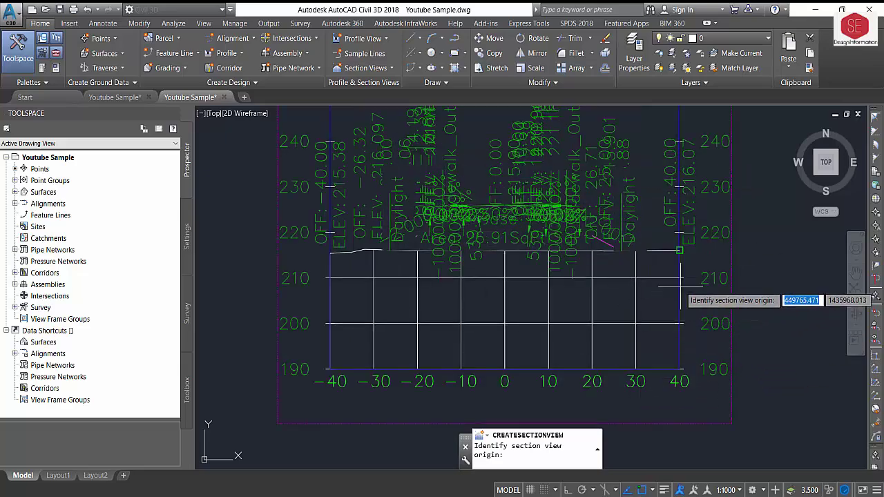
left_click(497, 285)
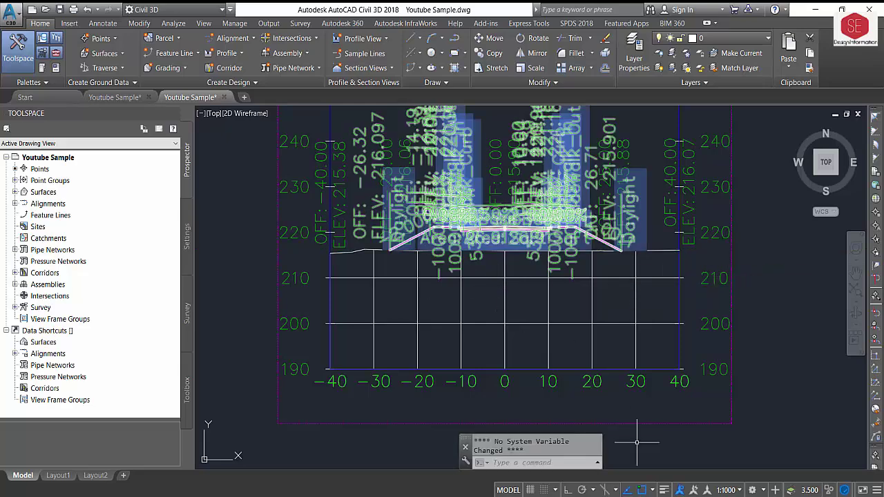
left_click(727, 490)
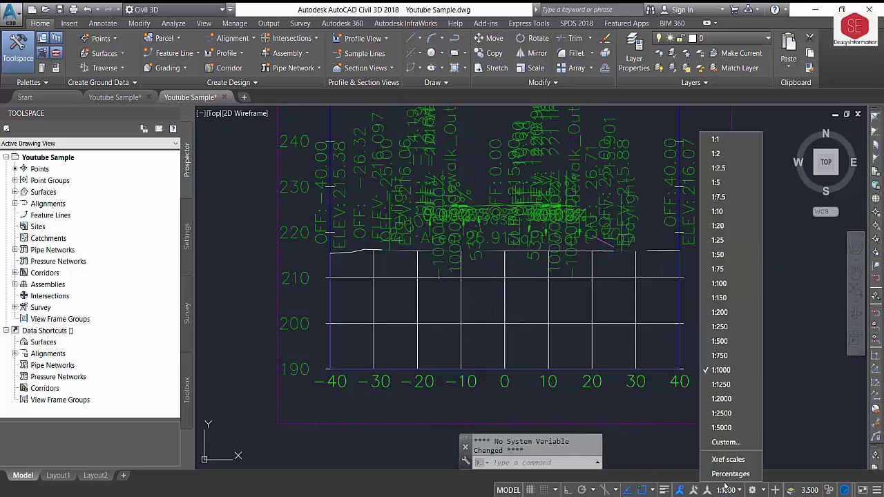
left_click(734, 284)
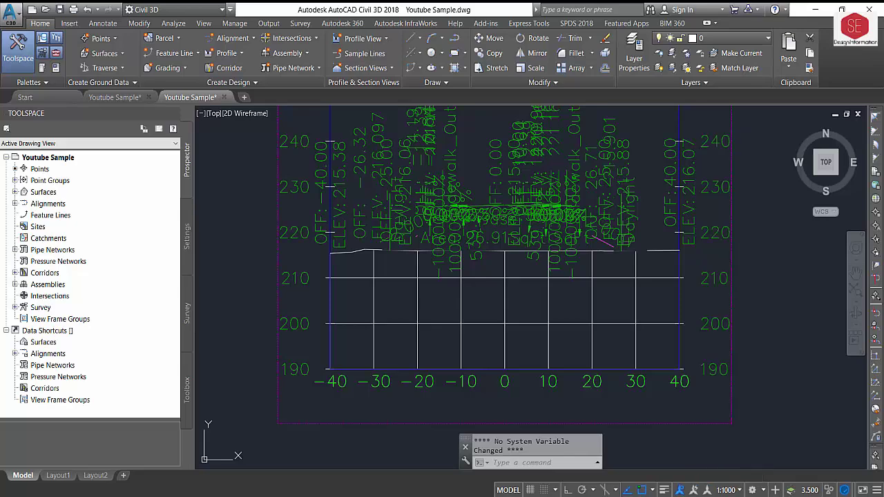
Zoom and pan around the enlarged corridor section to inspect its labels.
scroll(420, 209, "up", 3)
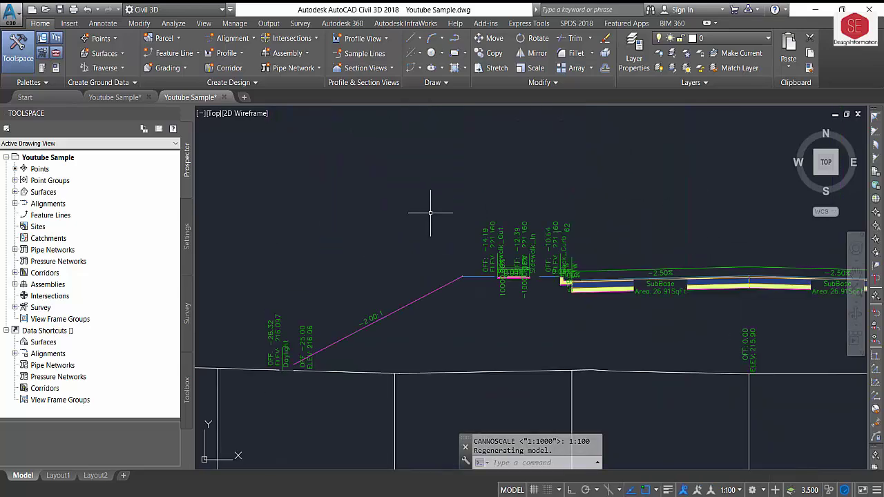
scroll(430, 209, "up", 2)
scroll(449, 221, "up", 2)
middle_click_drag(474, 232, 345, 207)
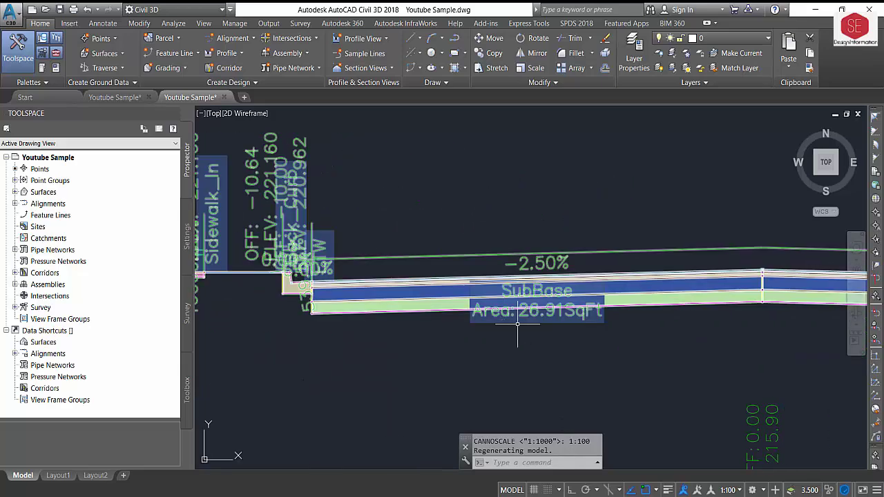
scroll(518, 315, "down", 3)
scroll(573, 339, "down", 2)
scroll(635, 290, "down", 2)
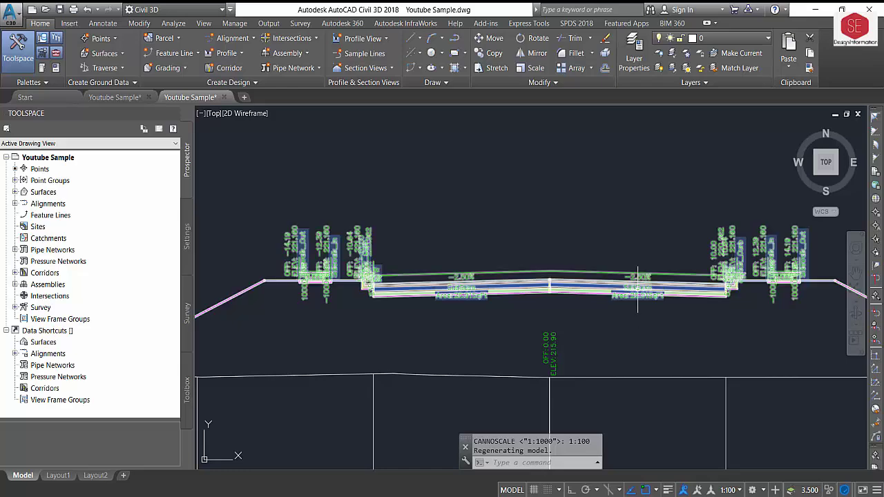
scroll(650, 246, "down", 2)
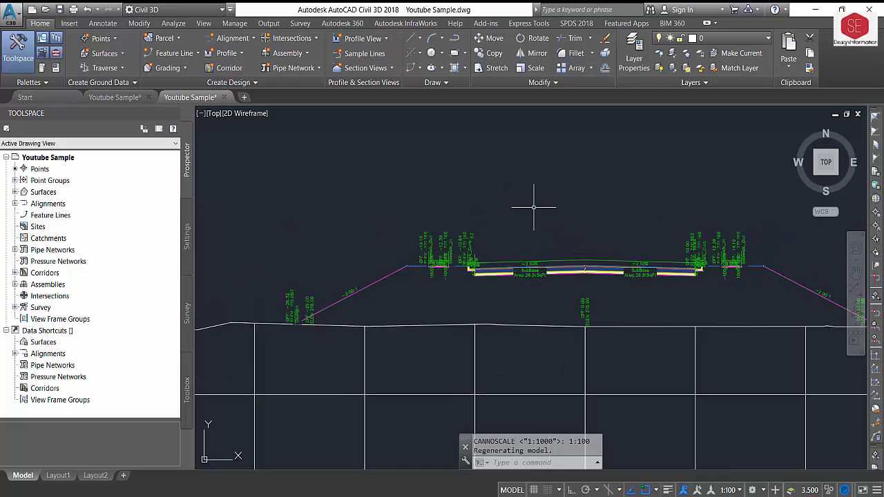
scroll(473, 196, "down", 2)
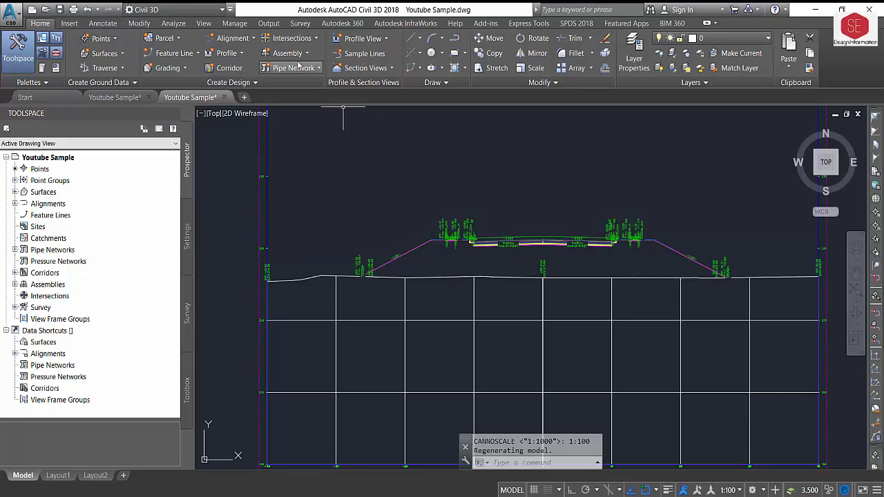
Create a section view at sample line 0+400.00 with CSD's code set style set to View-Edit.
left_click(357, 68)
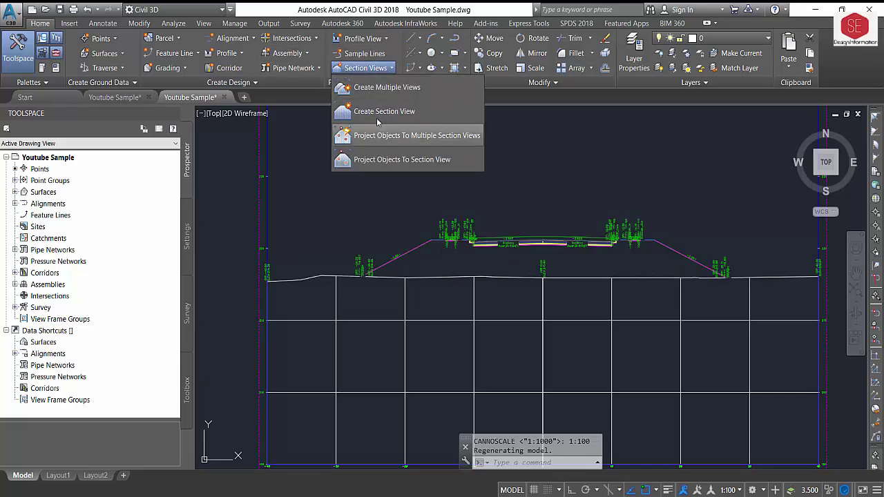
left_click(377, 113)
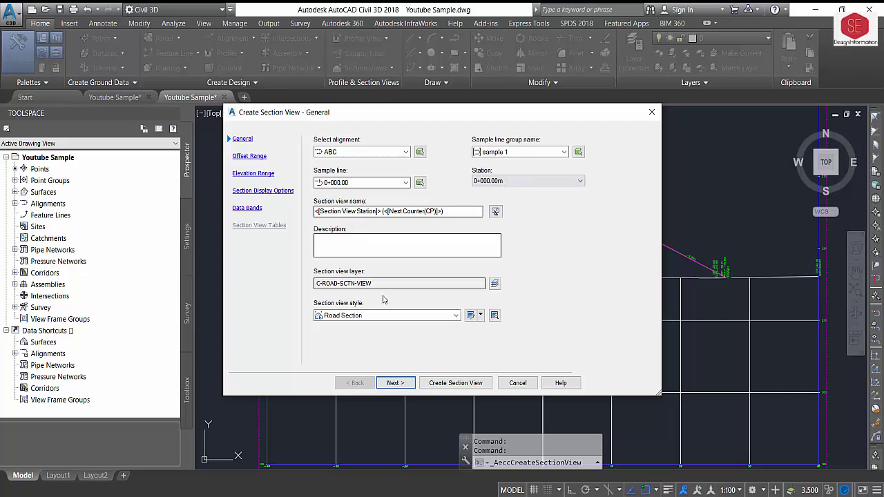
left_click(405, 183)
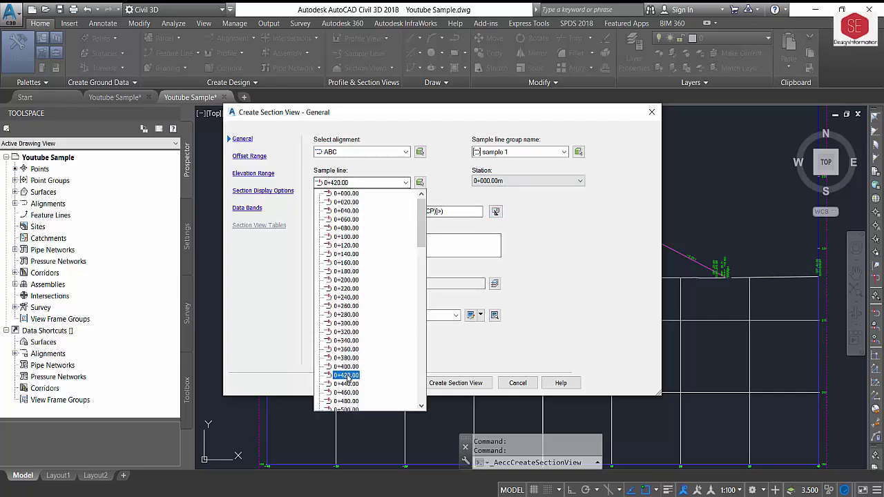
left_click(348, 367)
left_click(395, 383)
left_click(395, 382)
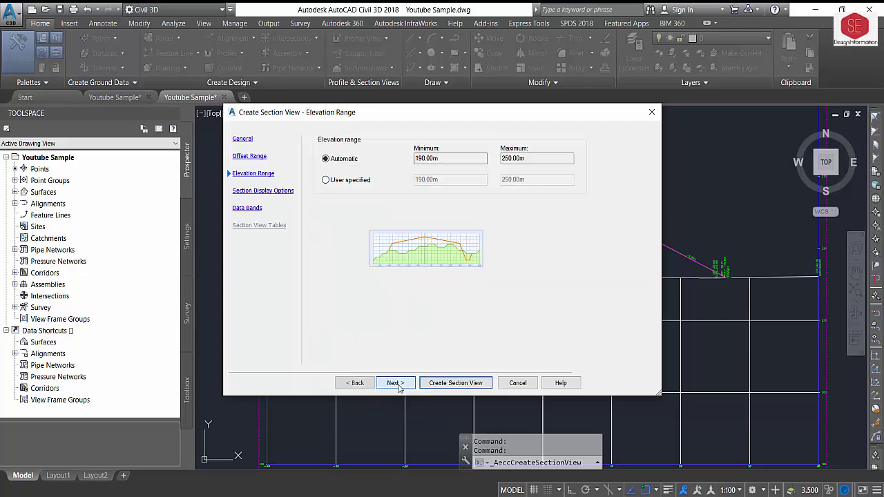
left_click(395, 382)
left_click(561, 198)
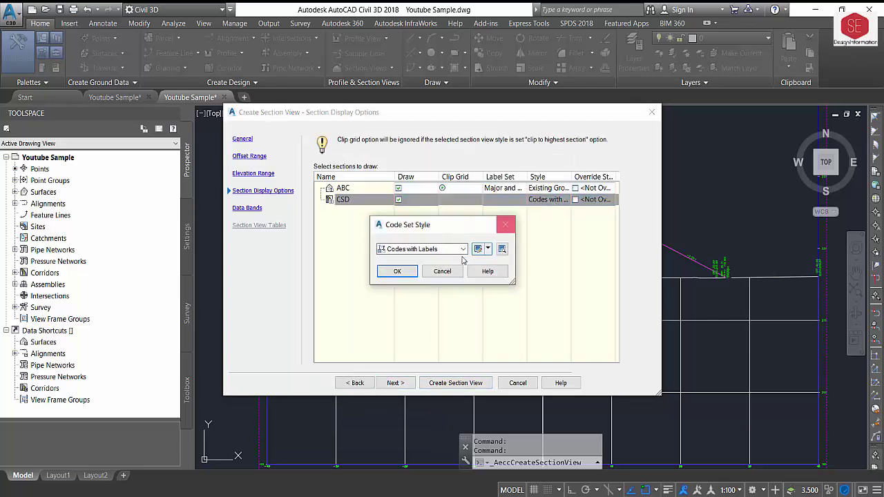
left_click(444, 249)
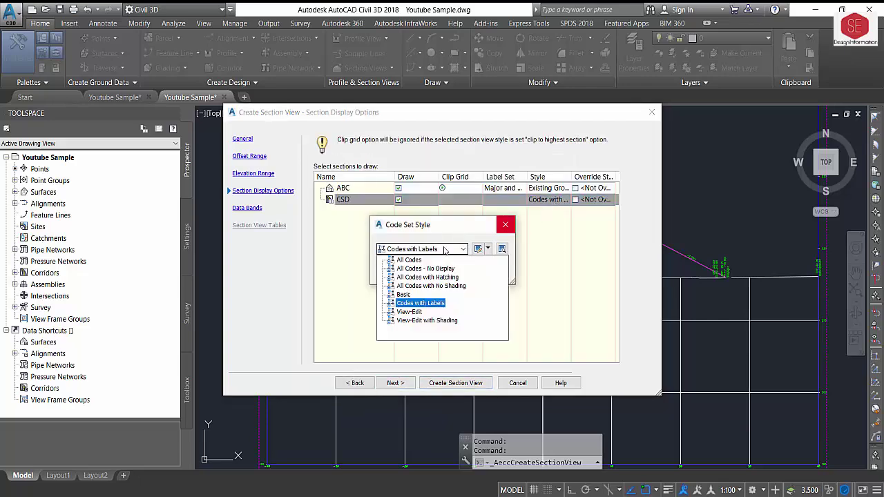
left_click(418, 317)
left_click(408, 274)
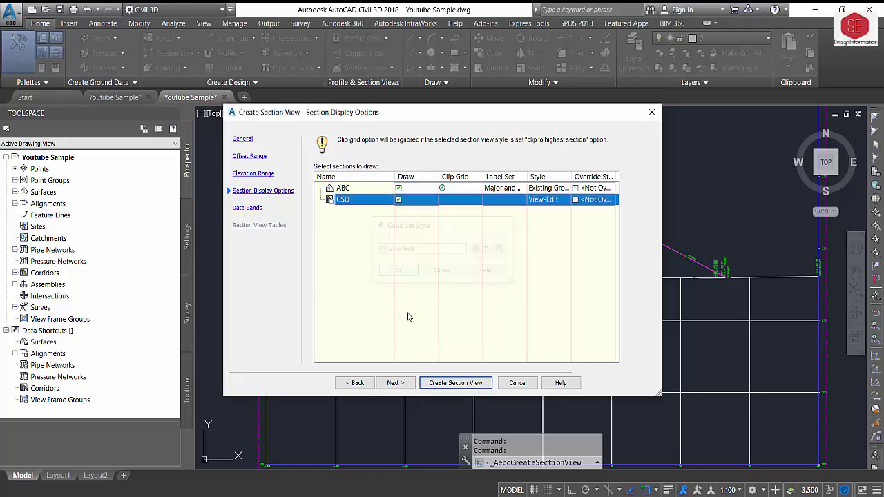
left_click(456, 383)
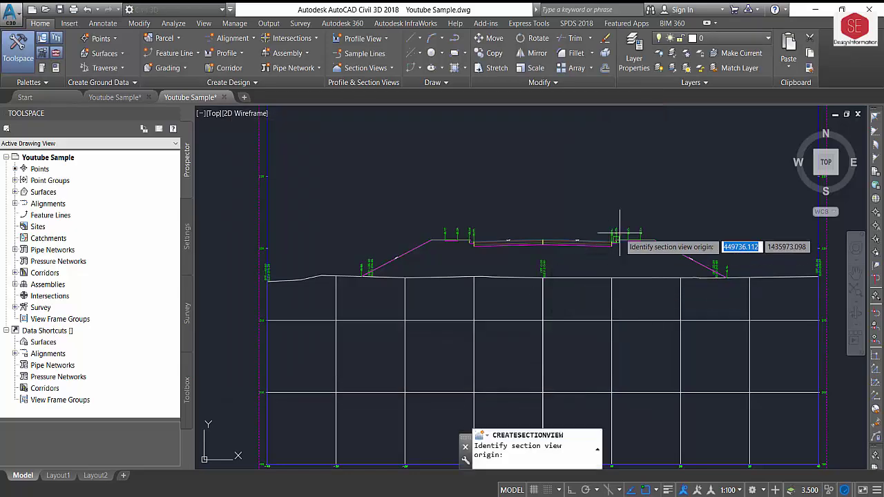
Look over the right side of the drawing, then cancel placing the View-Edit section view.
scroll(606, 205, "up", 3)
scroll(431, 249, "up", 3)
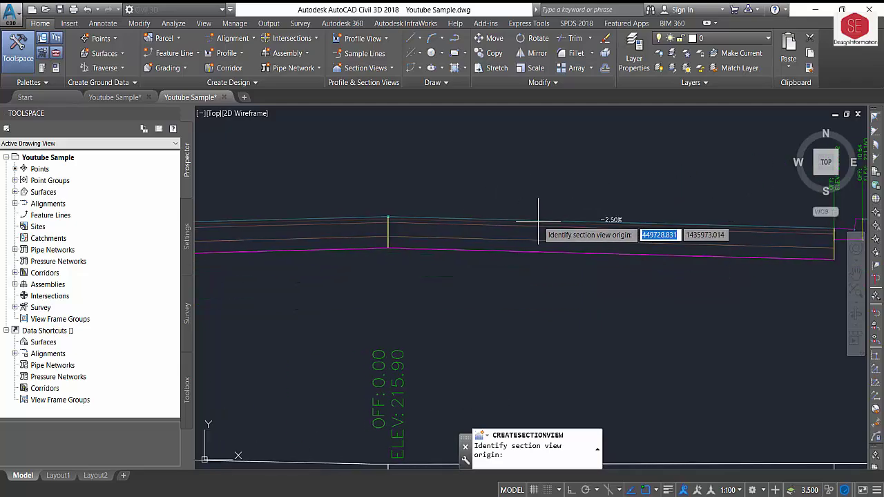
scroll(532, 251, "down", 3)
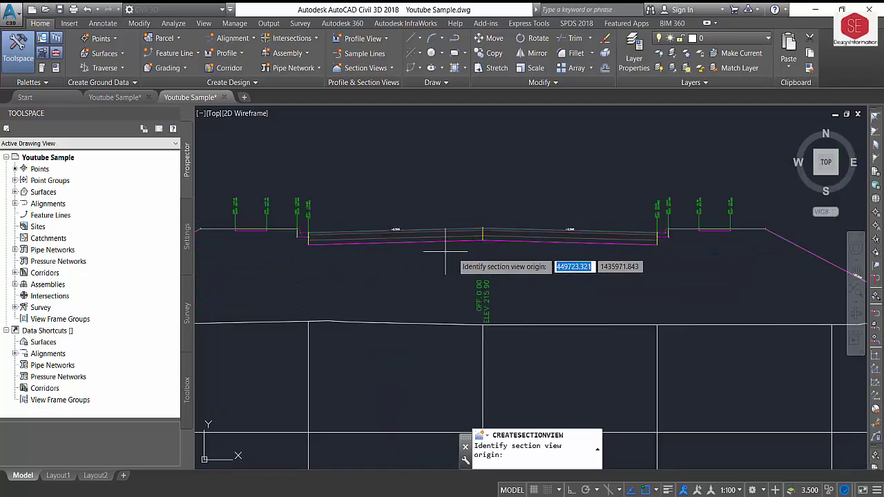
scroll(407, 242, "up", 3)
scroll(600, 196, "down", 2)
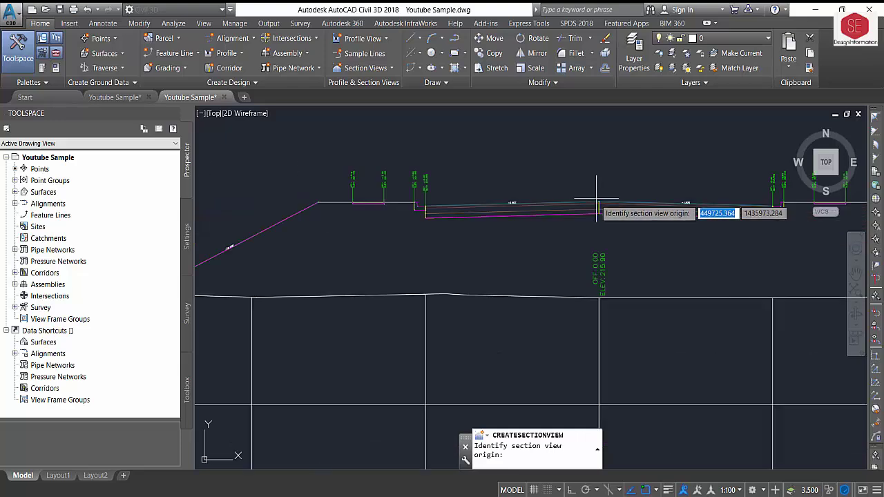
middle_click_drag(726, 220, 523, 237)
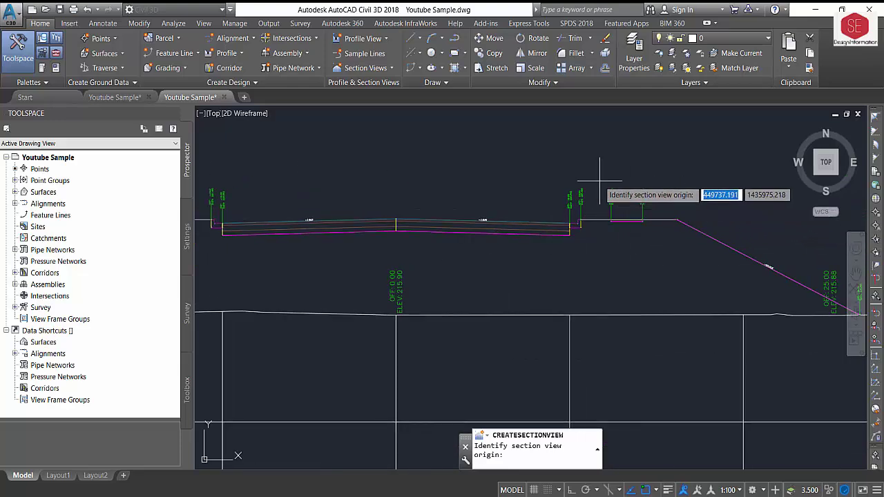
key("Escape")
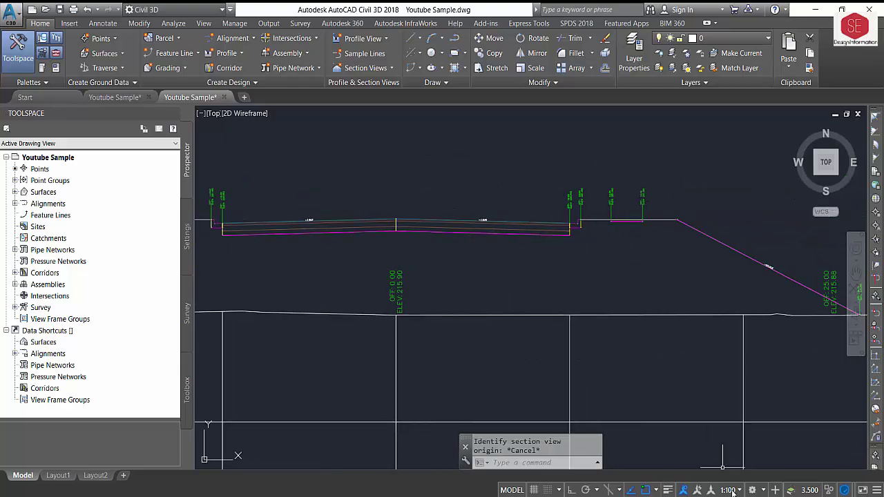
Switch the annotation scale to 1:200 and zoom out to see the whole section.
left_click(733, 491)
left_click(724, 312)
scroll(311, 176, "down", 2)
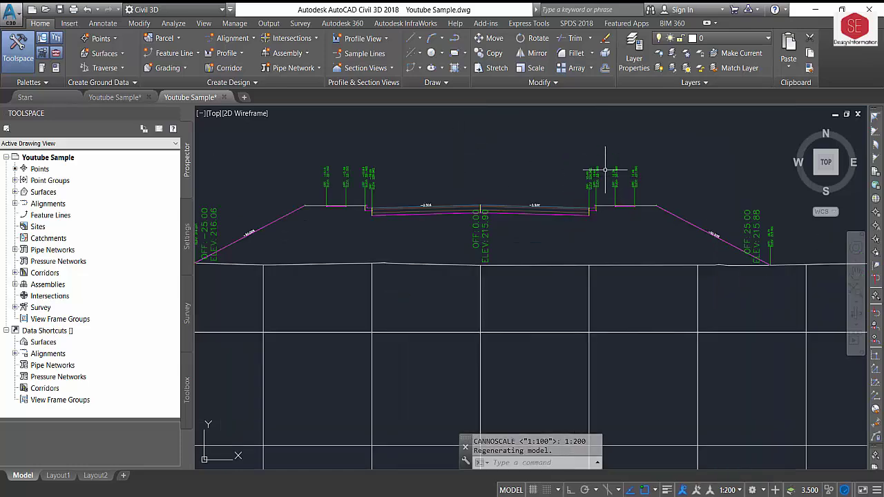
scroll(513, 168, "down", 2)
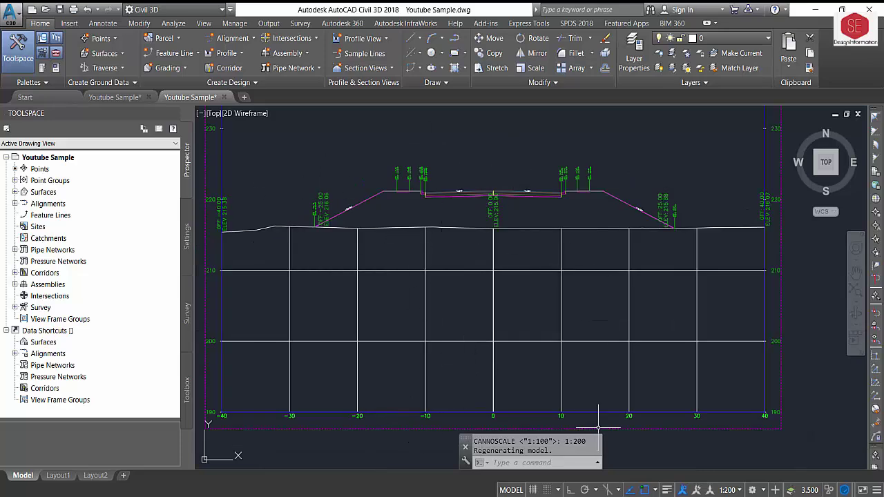
scroll(733, 226, "down", 2)
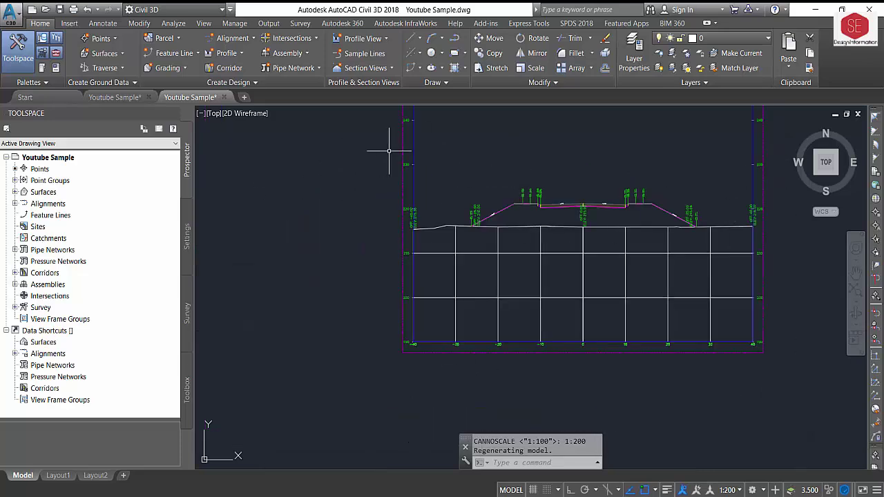
scroll(580, 195, "up", 2)
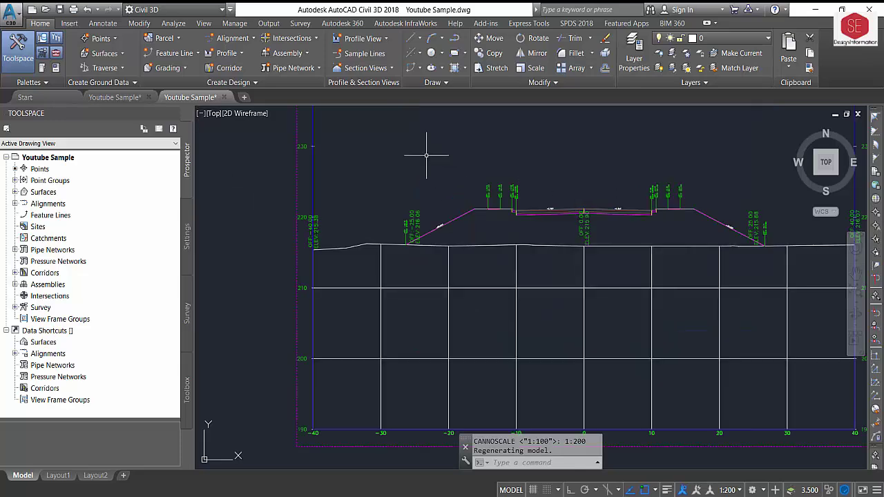
Start a single section view for the sample line at station 0+400.00.
left_click(376, 69)
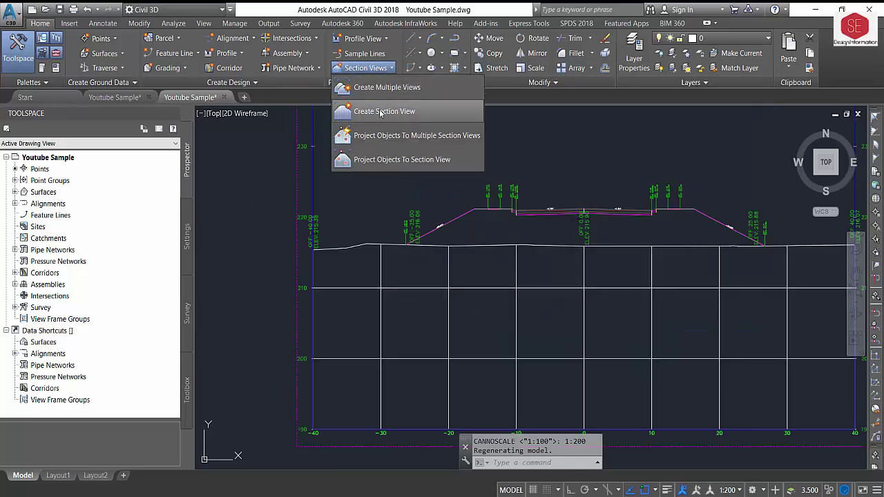
left_click(381, 116)
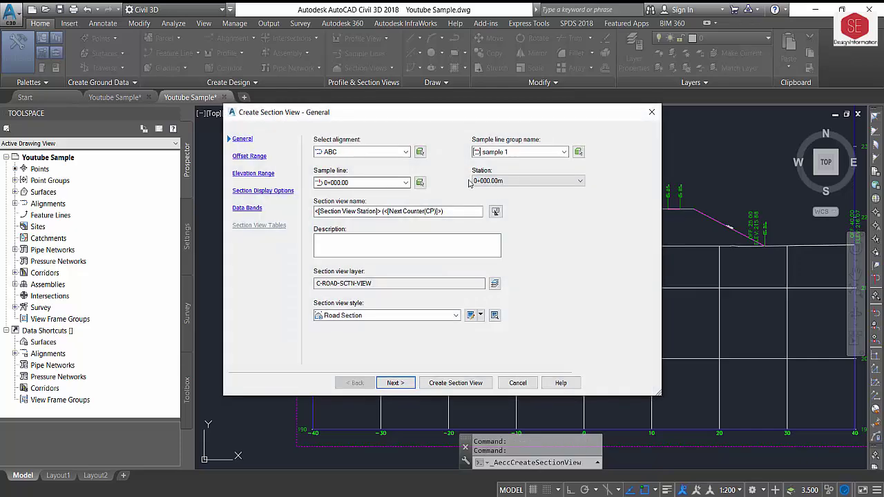
left_click(356, 183)
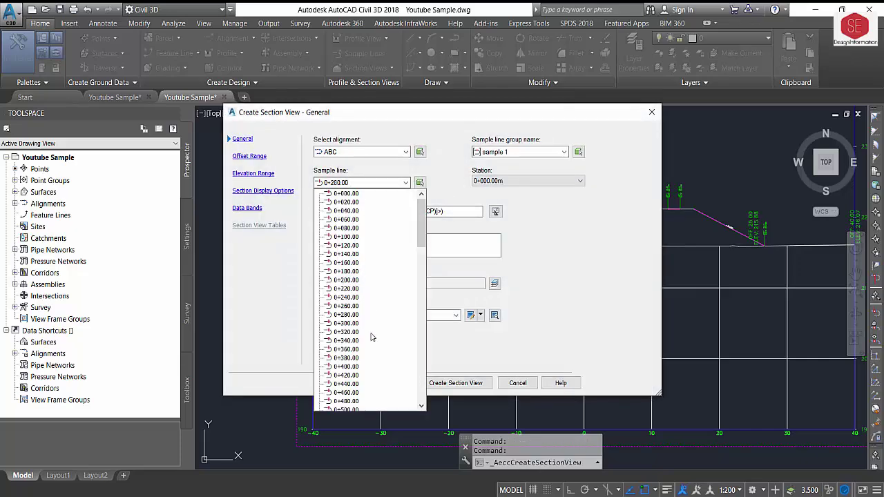
left_click(348, 365)
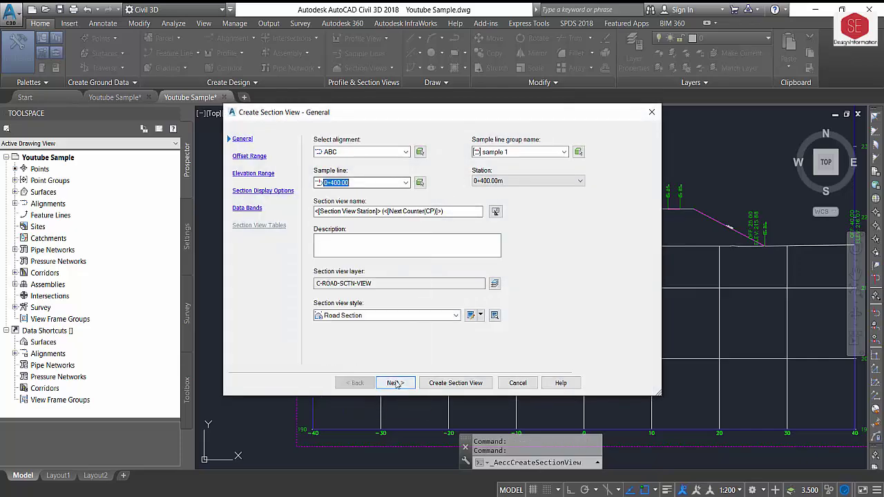
left_click(395, 382)
left_click(395, 383)
left_click(395, 382)
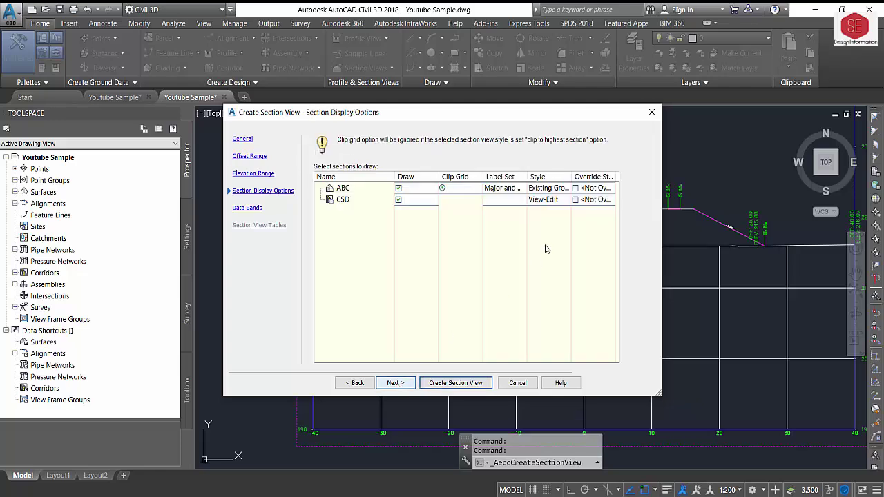
Set CSD's code set style to View-Edit with Shading, create the view, then cancel placement.
left_click(545, 198)
left_click(430, 250)
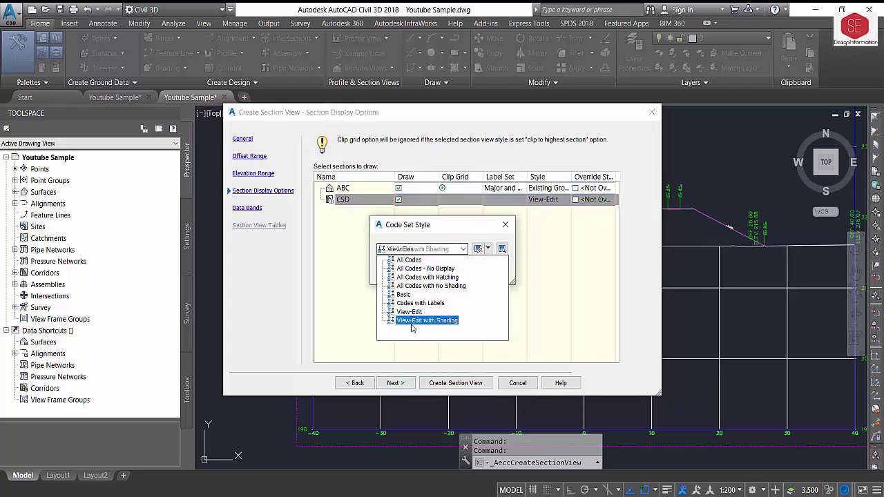
left_click(444, 321)
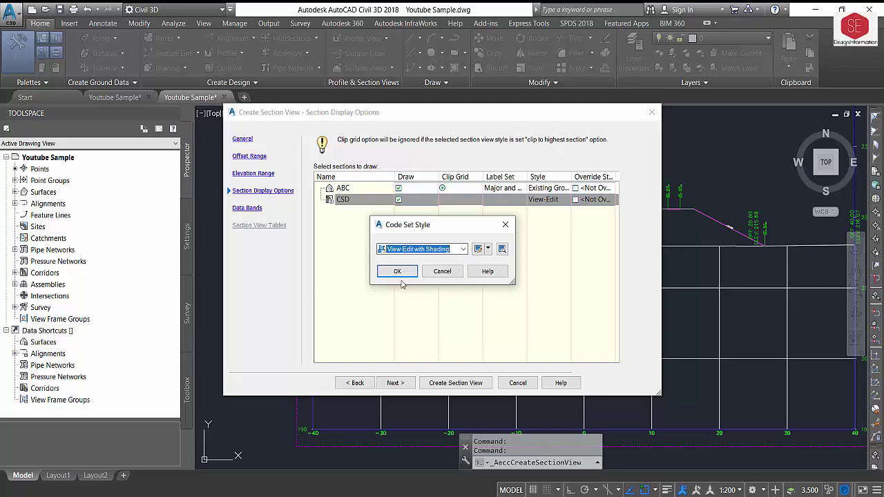
left_click(397, 272)
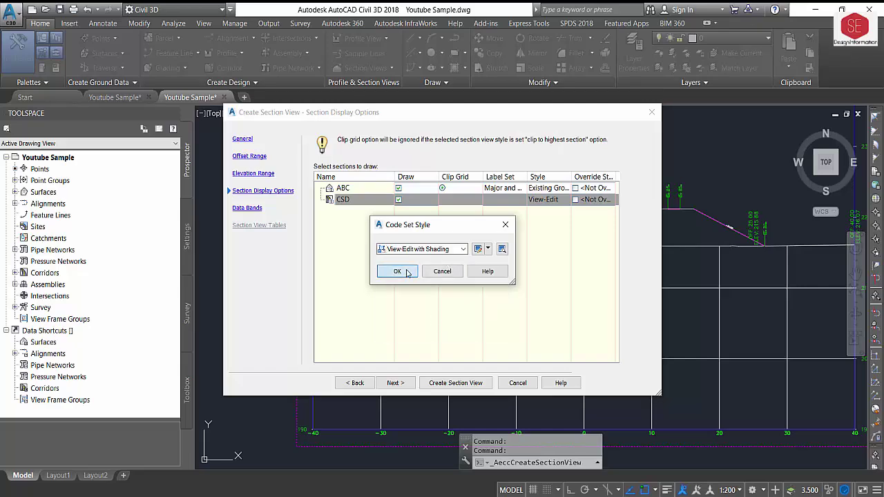
left_click(456, 382)
scroll(614, 211, "up", 2)
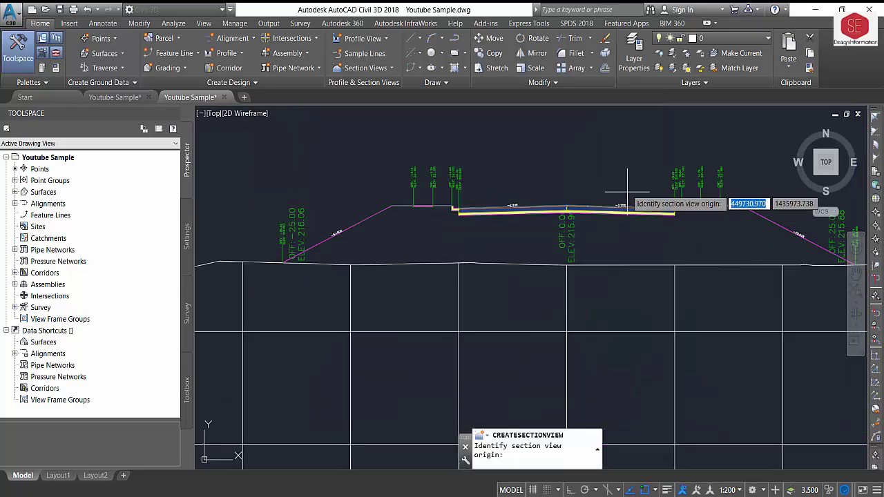
key("Escape")
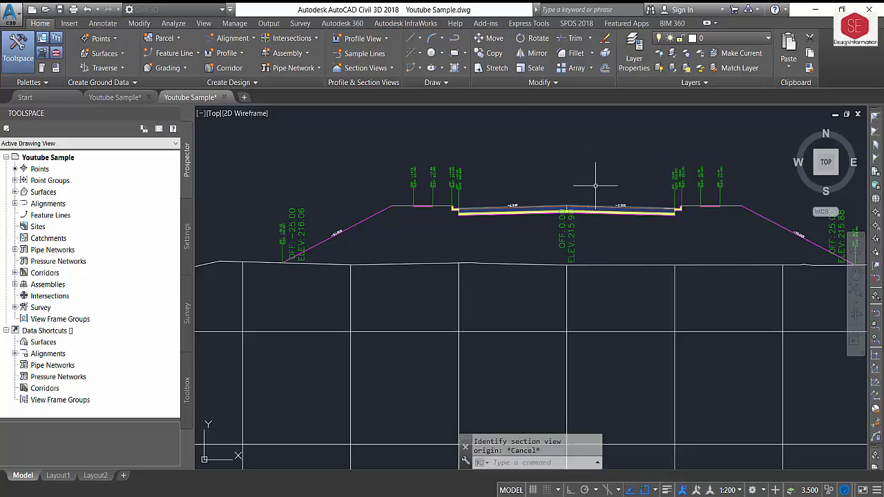
scroll(591, 187, "up", 2)
scroll(468, 235, "up", 2)
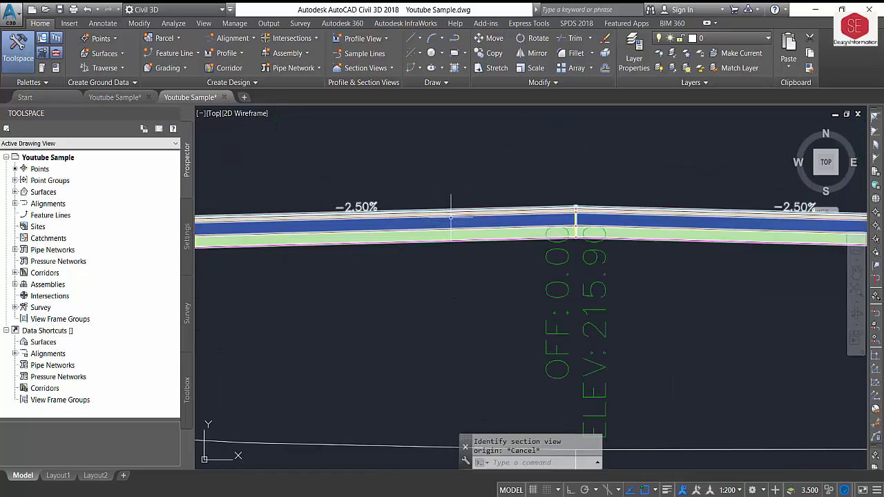
scroll(484, 209, "down", 2)
scroll(514, 214, "down", 3)
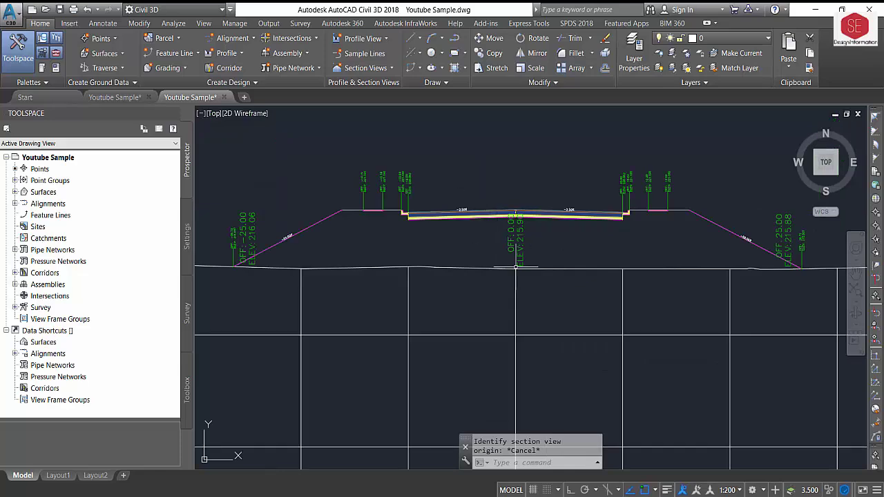
Switch the annotation scale to 1:250 and zoom out over the 0+400.00 section view.
left_click(739, 490)
left_click(731, 336)
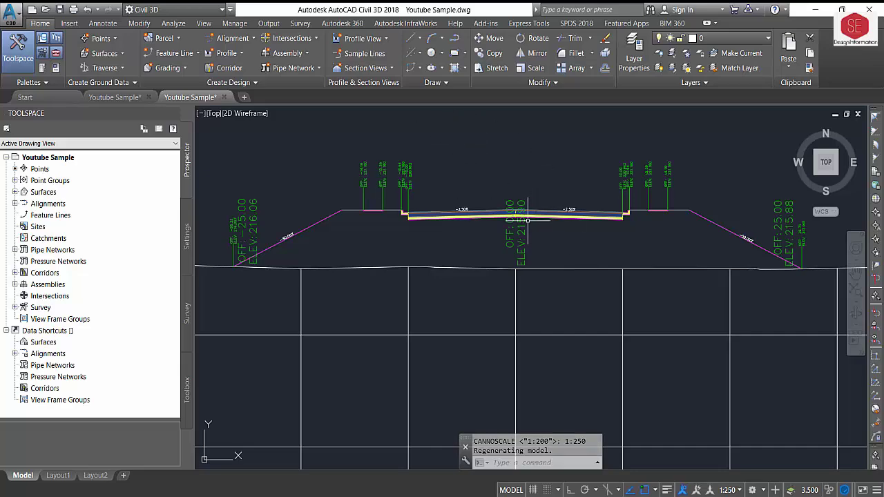
scroll(526, 220, "down", 2)
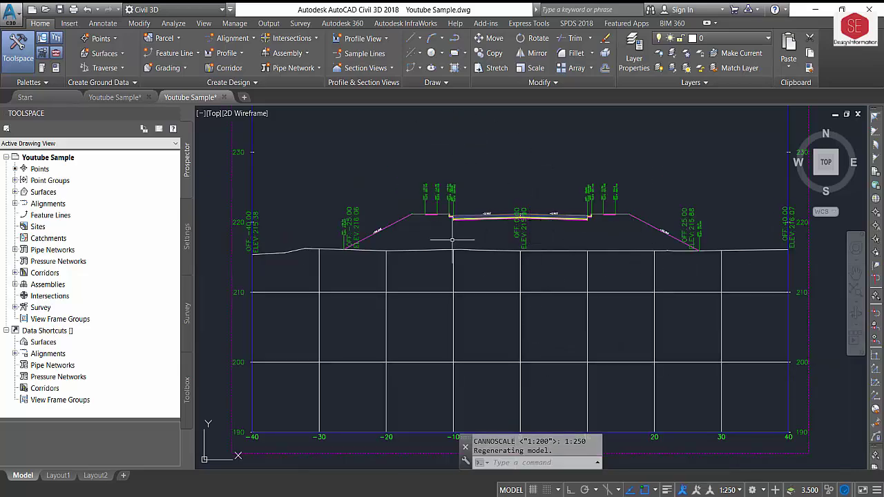
scroll(452, 240, "down", 2)
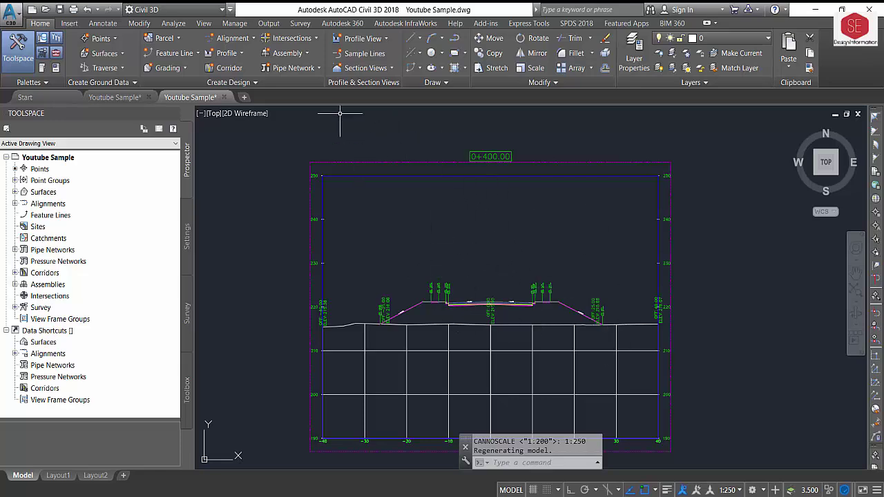
Start Create Multiple Views along ABC, keeping the Road Section view style.
left_click(366, 68)
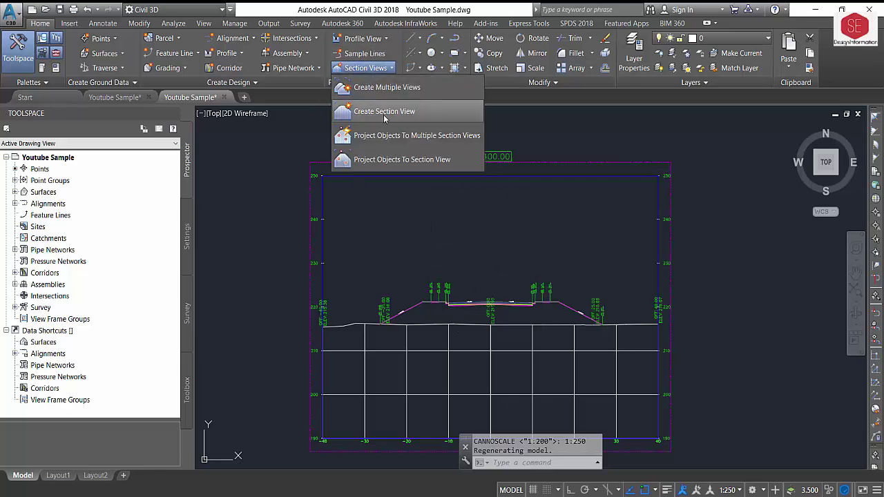
left_click(407, 111)
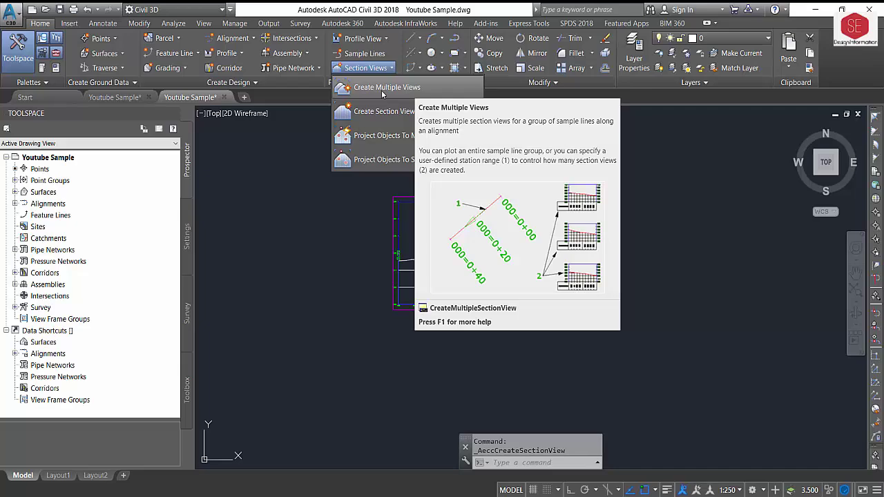
left_click(381, 90)
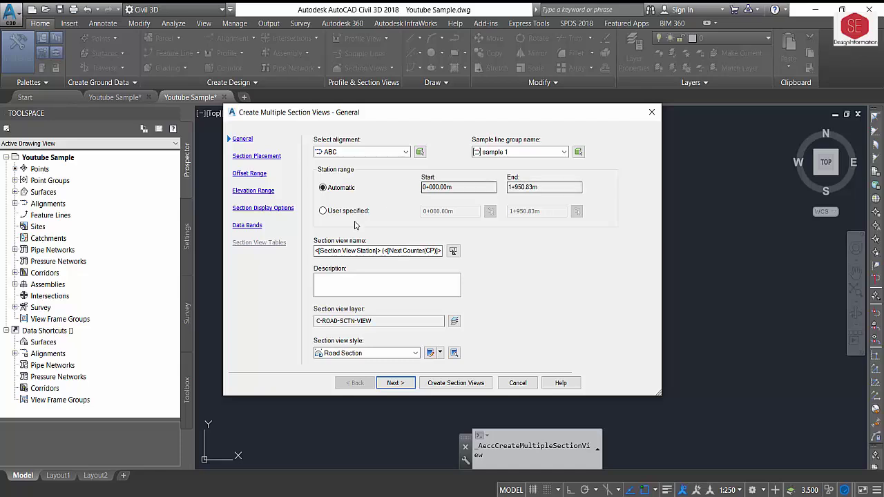
left_click(363, 354)
left_click(348, 372)
left_click(397, 384)
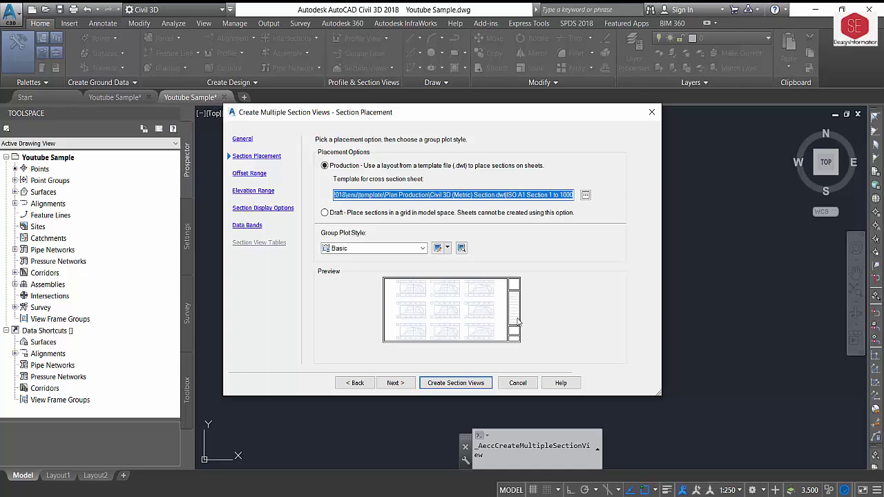
Set section placement to Draft with the Basic group plot style, then continue to Offset Range.
left_click(339, 217)
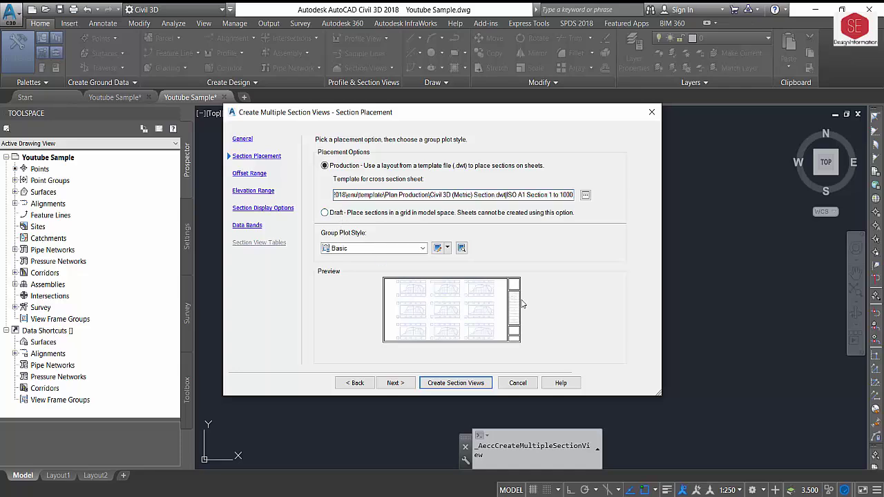
left_click(326, 216)
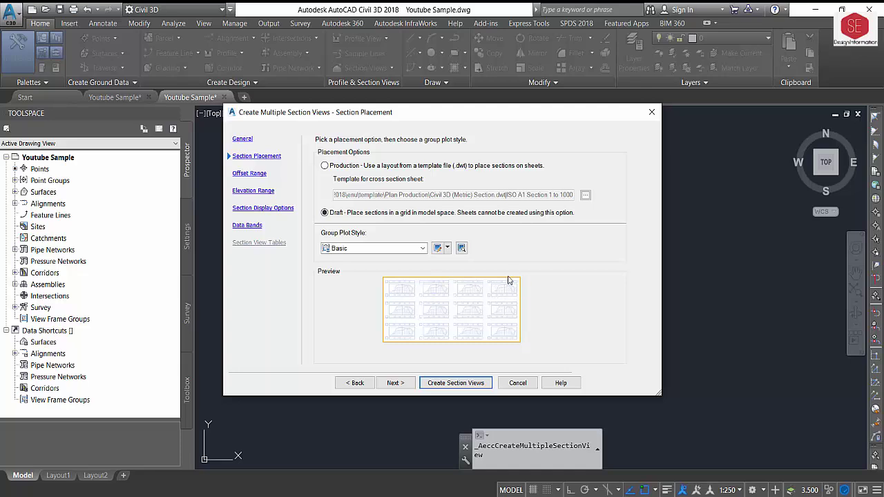
left_click(339, 169)
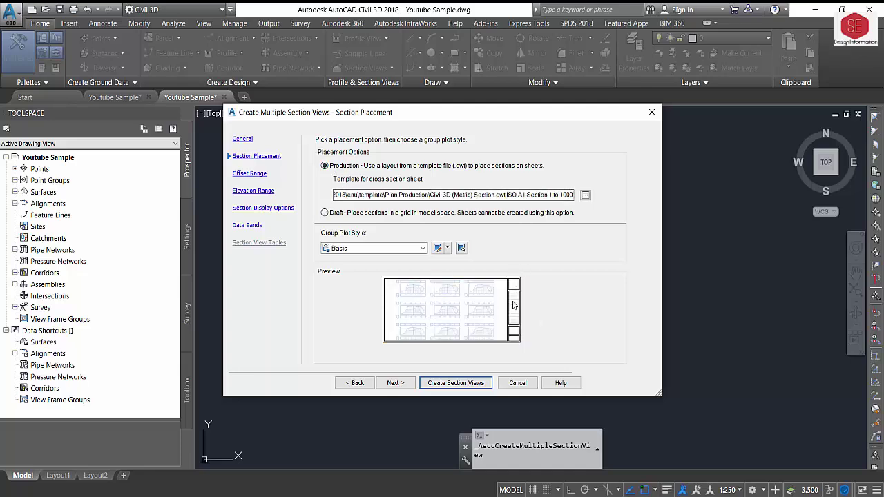
left_click(325, 214)
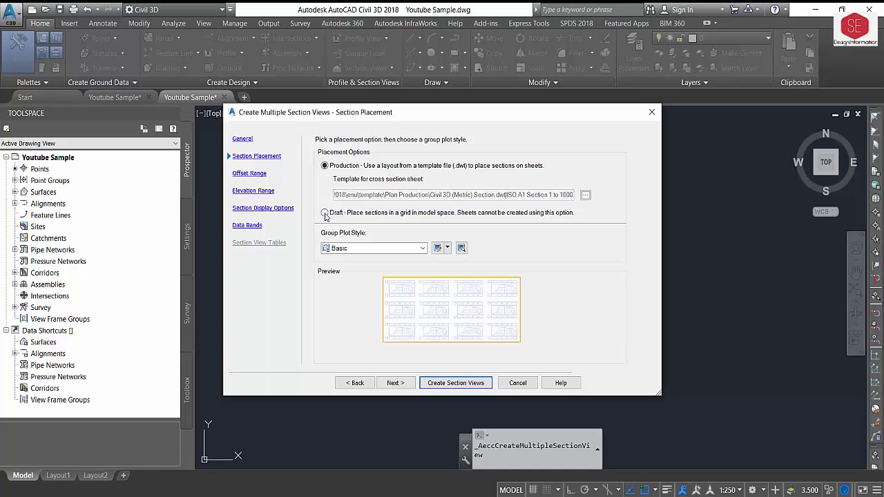
left_click(377, 250)
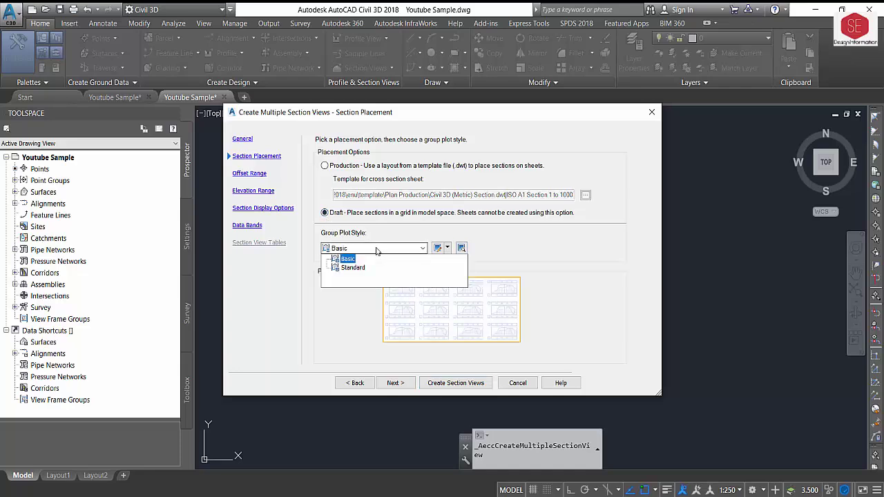
left_click(348, 258)
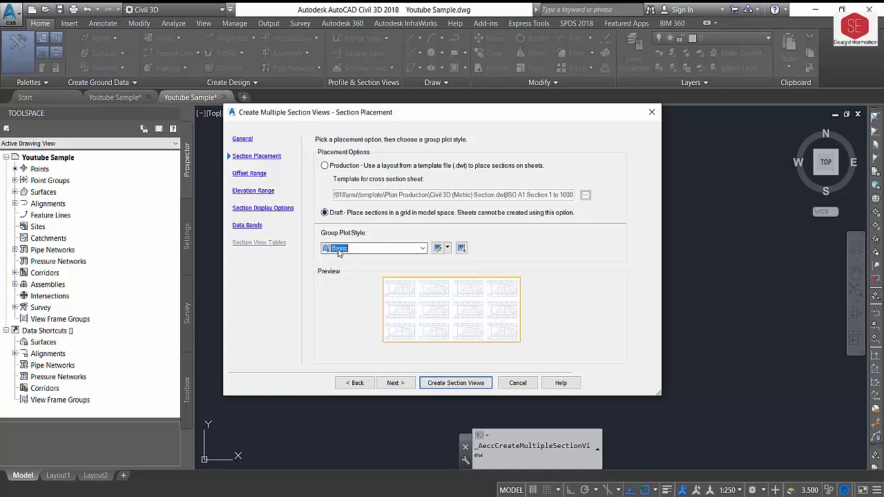
left_click(395, 383)
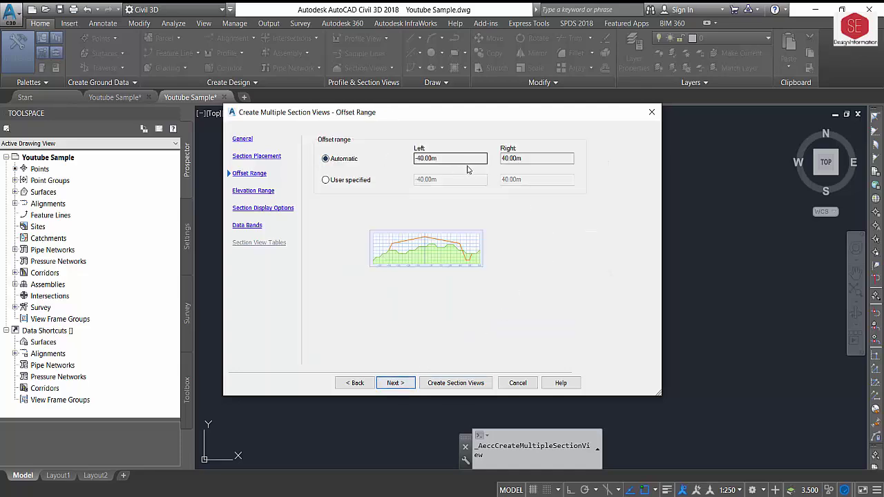
Give the CSD corridor sections the View-Edit with Shading code set style.
left_click(403, 384)
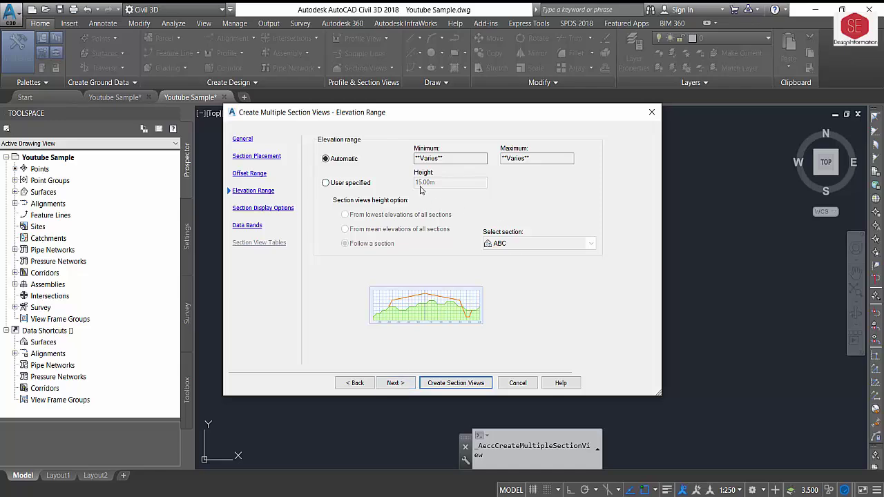
left_click(392, 383)
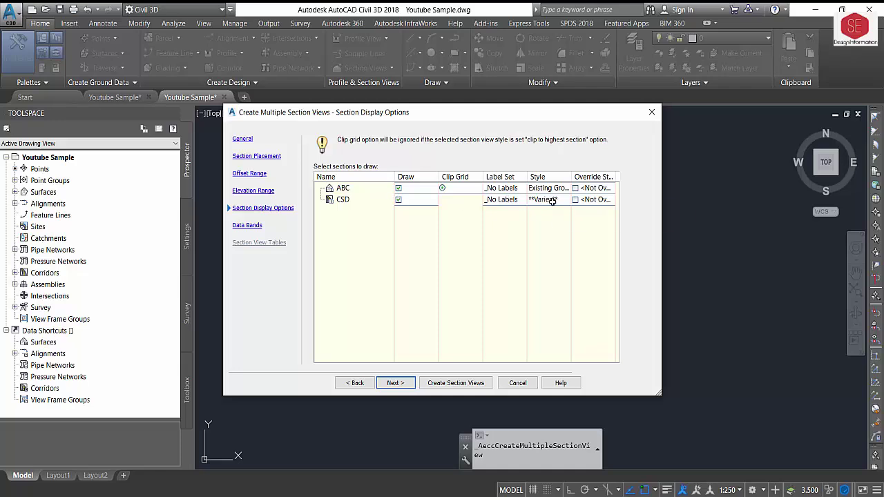
double_click(553, 200)
left_click(435, 248)
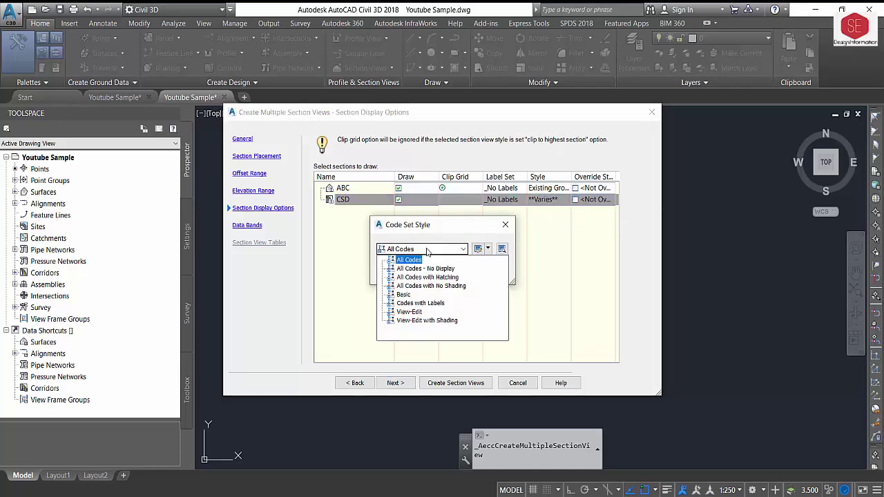
left_click(426, 322)
left_click(397, 272)
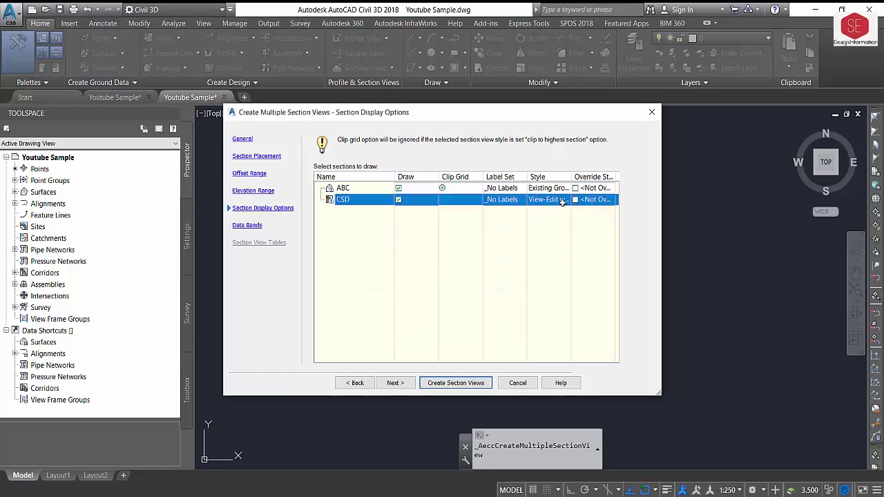
left_click(407, 381)
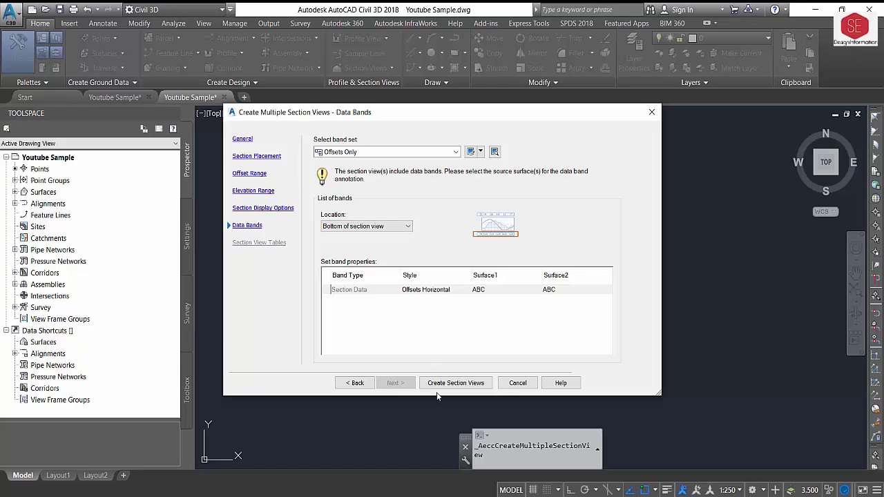
Create the section views and set the grid's origin in empty space beside the corridor.
left_click(461, 387)
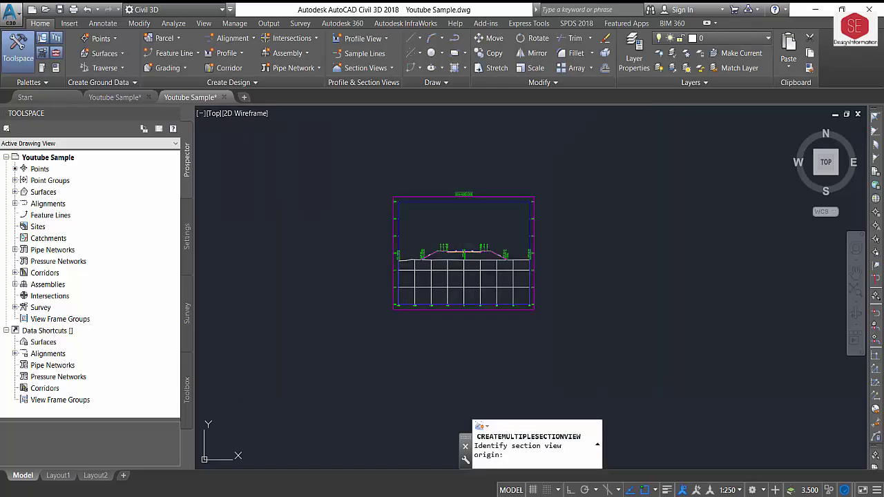
scroll(629, 218, "down", 5)
scroll(681, 233, "down", 3)
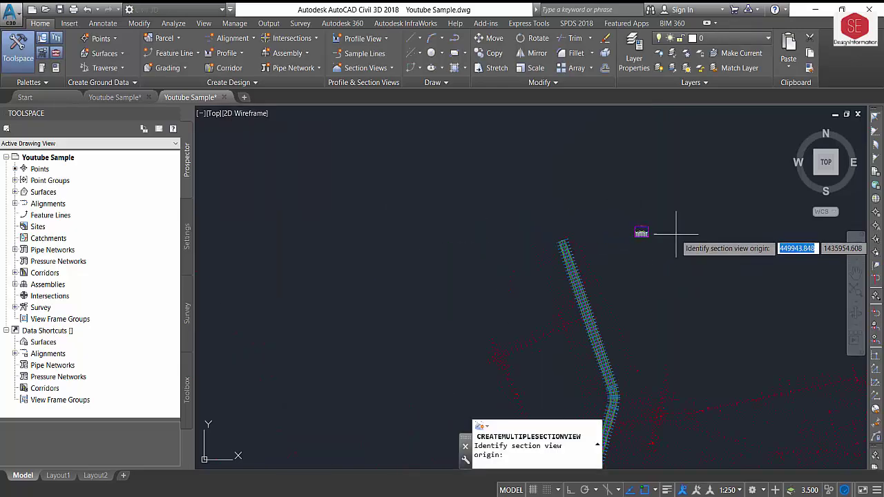
middle_click_drag(681, 232, 509, 241)
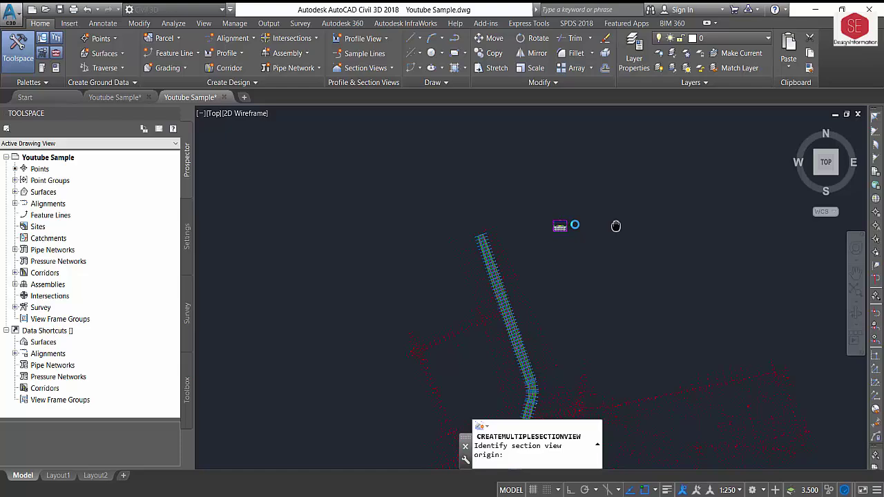
left_click(556, 138)
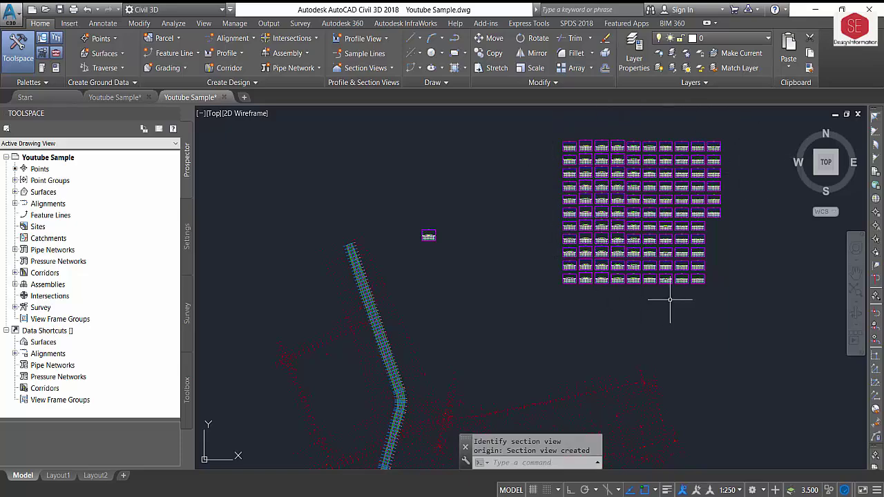
Zoom in and out across the section view grid, shifting along the side slope, to inspect the cross sections.
scroll(600, 131, "up", 8)
scroll(583, 134, "up", 1)
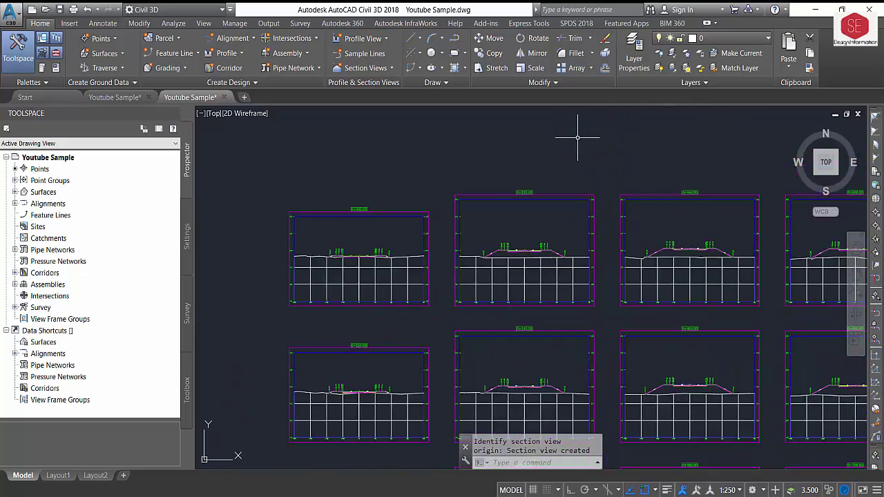
scroll(510, 269, "up", 5)
scroll(494, 156, "down", 2)
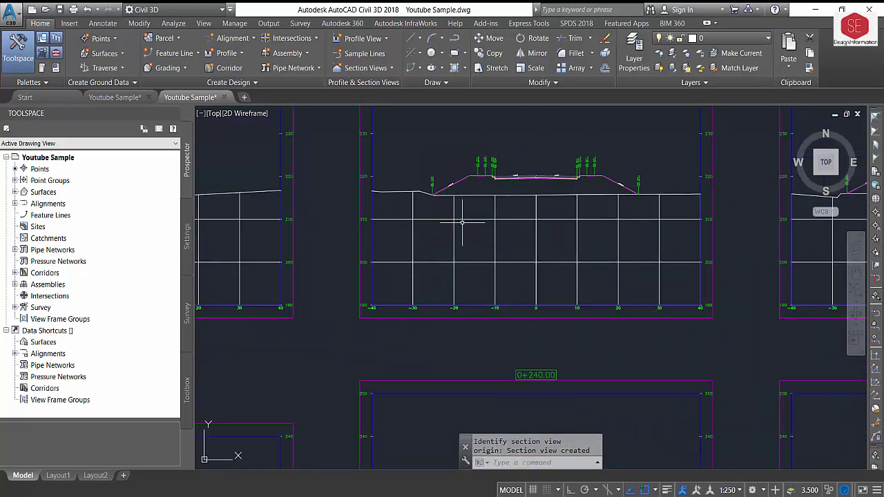
scroll(466, 230, "down", 3)
scroll(555, 238, "up", 1)
scroll(606, 206, "up", 2)
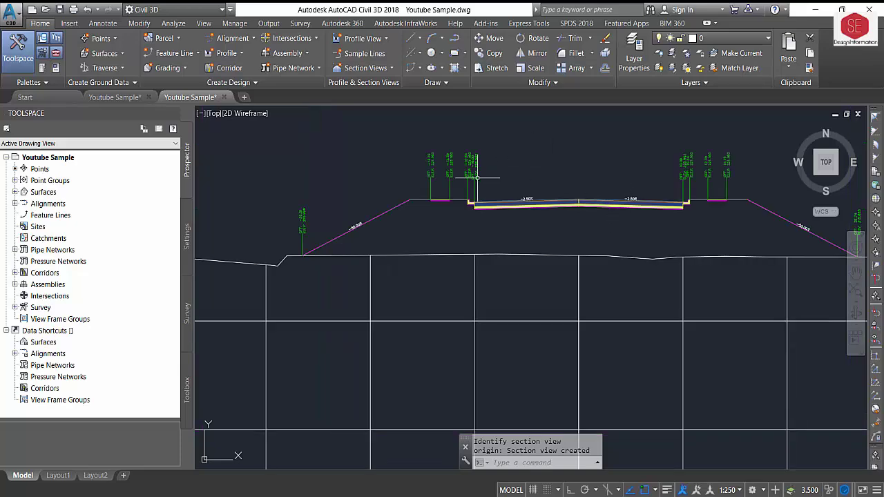
scroll(532, 197, "up", 4)
scroll(568, 185, "down", 2)
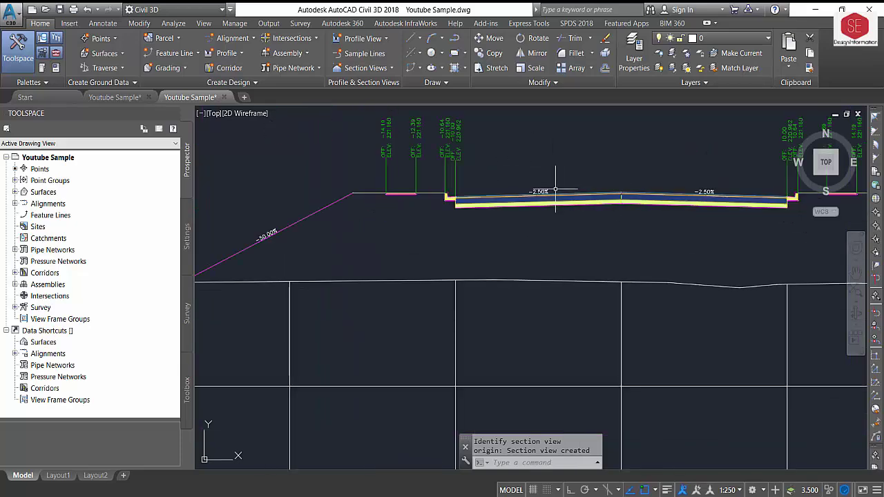
scroll(286, 238, "up", 3)
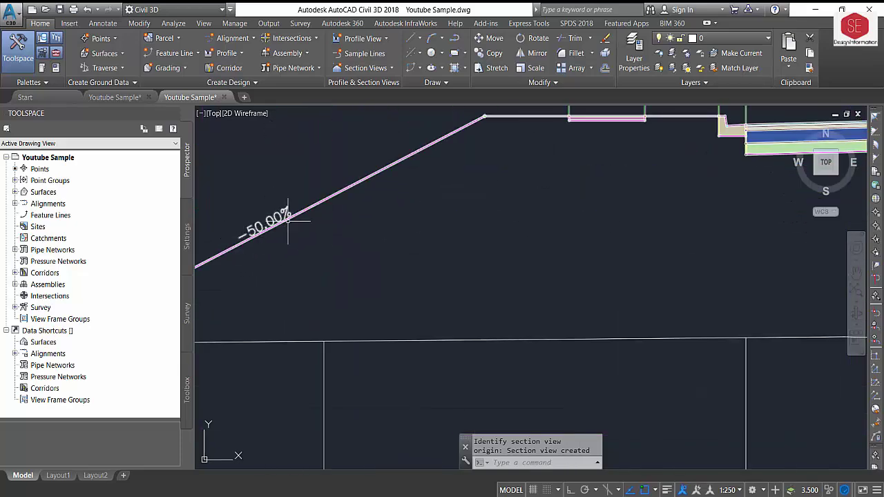
scroll(469, 182, "down", 3)
middle_click_drag(470, 181, 458, 226)
scroll(457, 226, "down", 2)
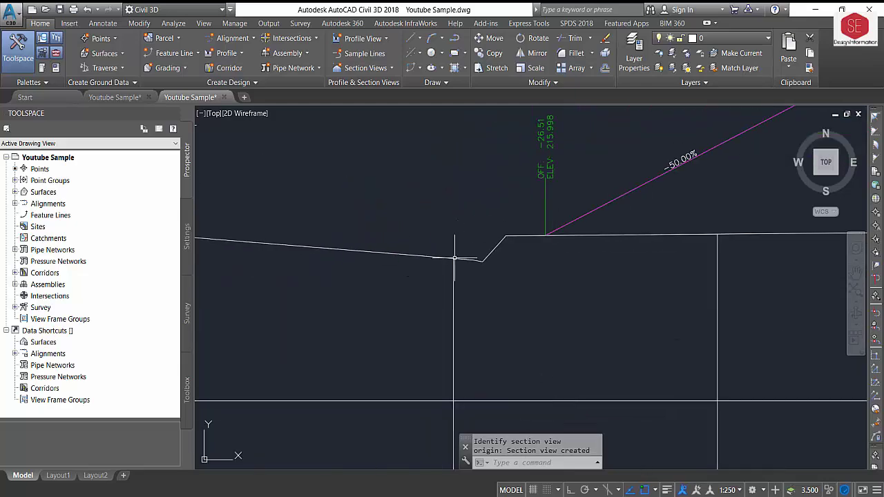
scroll(483, 238, "down", 2)
scroll(467, 209, "up", 2)
scroll(467, 209, "down", 2)
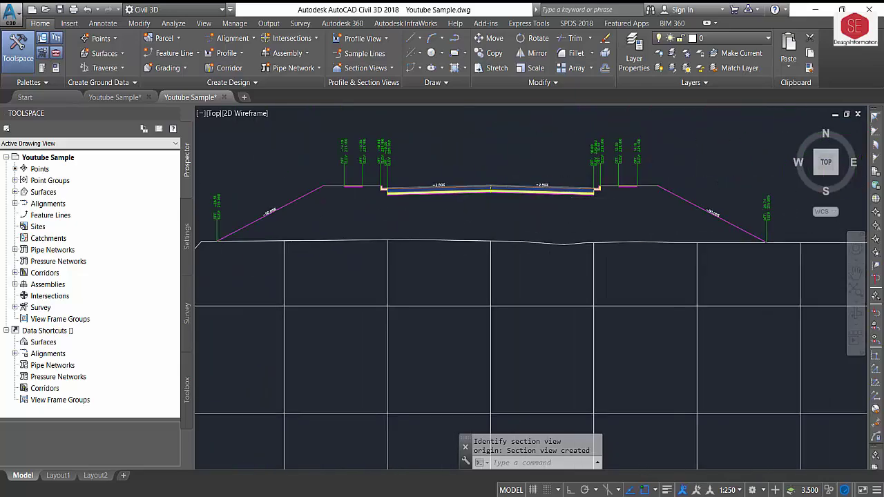
scroll(679, 256, "down", 3)
scroll(582, 172, "down", 1)
scroll(607, 276, "up", 1)
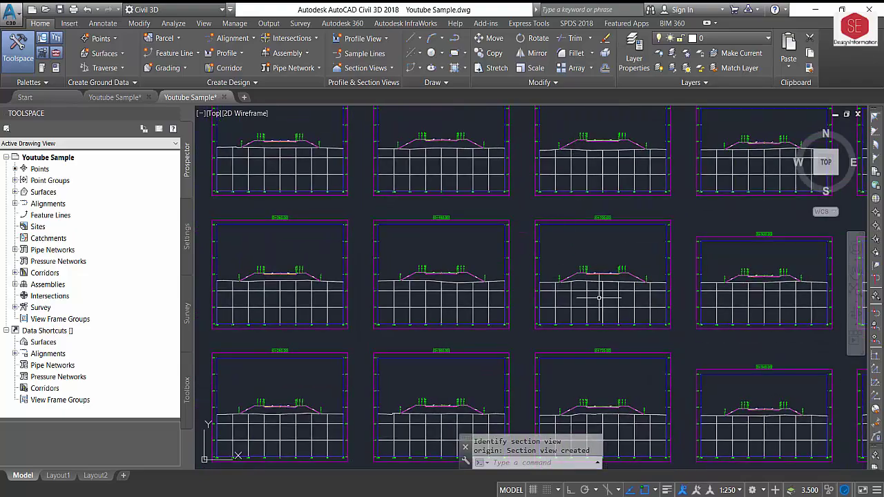
scroll(607, 277, "down", 1)
scroll(582, 122, "up", 1)
scroll(604, 215, "down", 1)
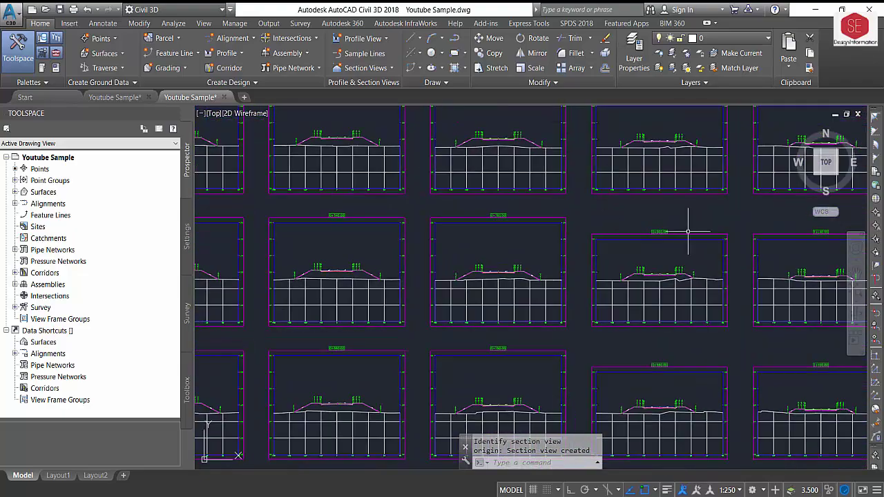
scroll(690, 248, "up", 2)
scroll(689, 244, "up", 3)
scroll(688, 244, "up", 1)
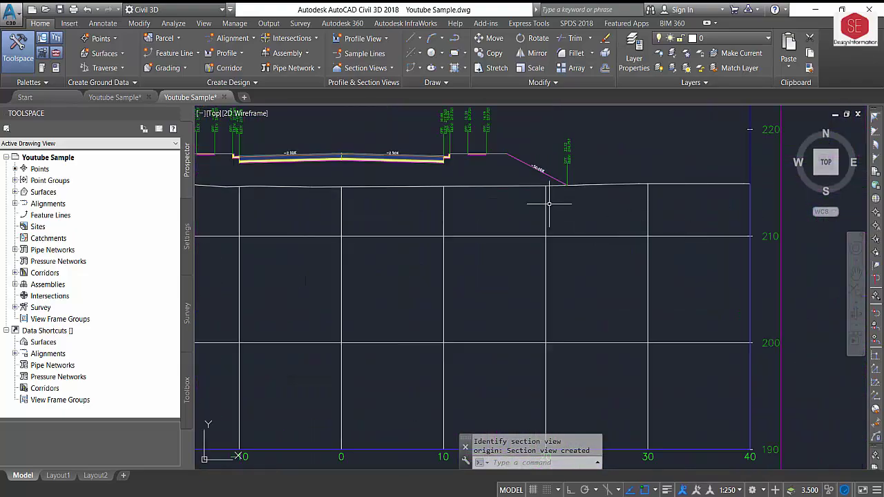
scroll(553, 181, "down", 4)
scroll(594, 359, "up", 4)
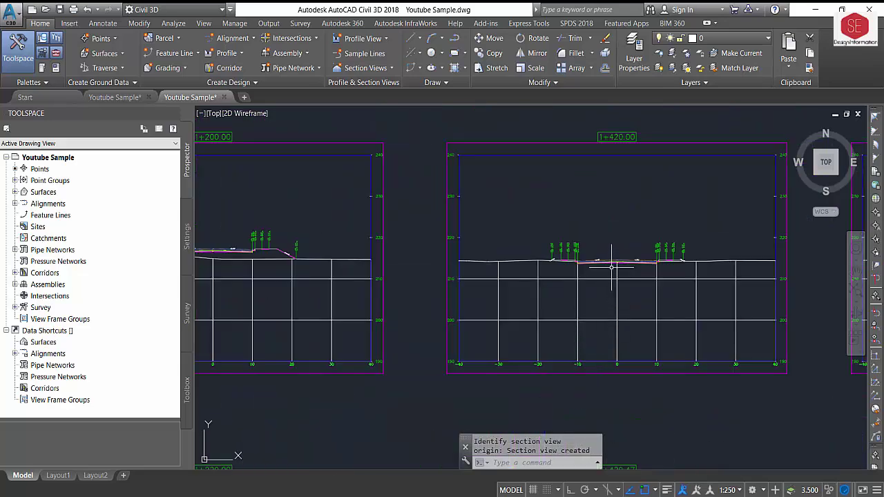
scroll(613, 265, "up", 5)
scroll(349, 263, "down", 2)
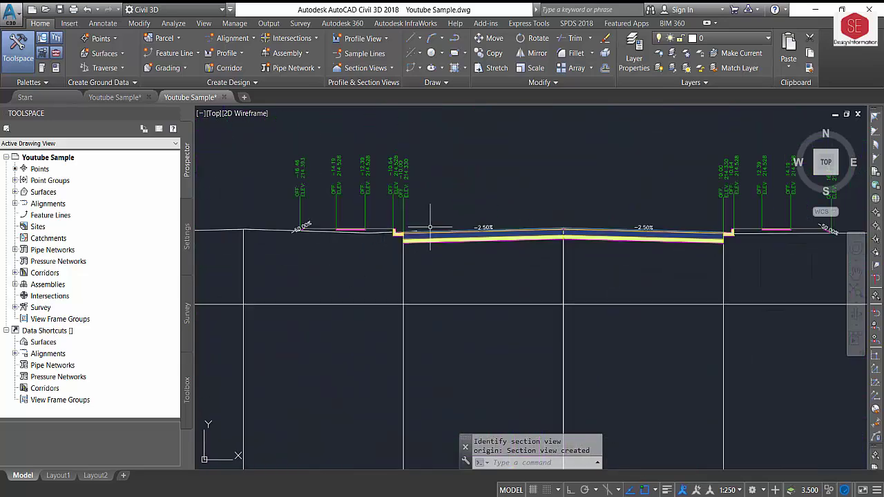
scroll(306, 234, "down", 1)
scroll(305, 234, "up", 6)
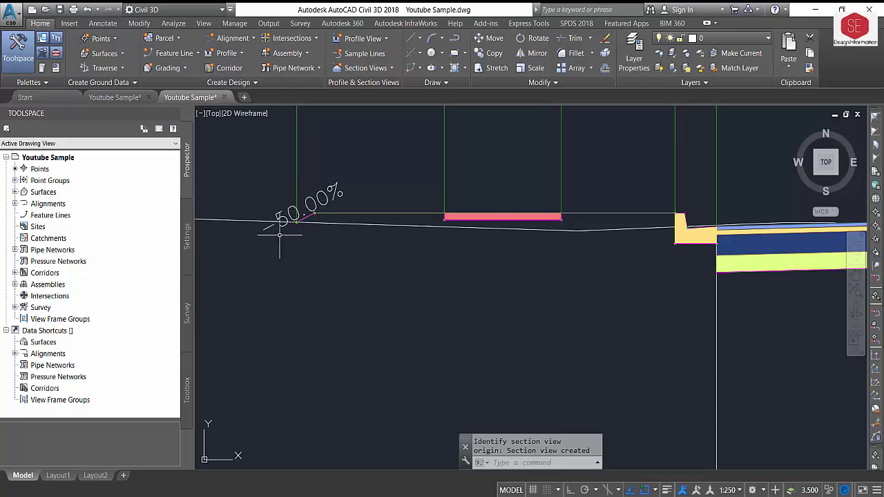
scroll(279, 234, "down", 2)
scroll(306, 207, "down", 4)
scroll(546, 203, "up", 1)
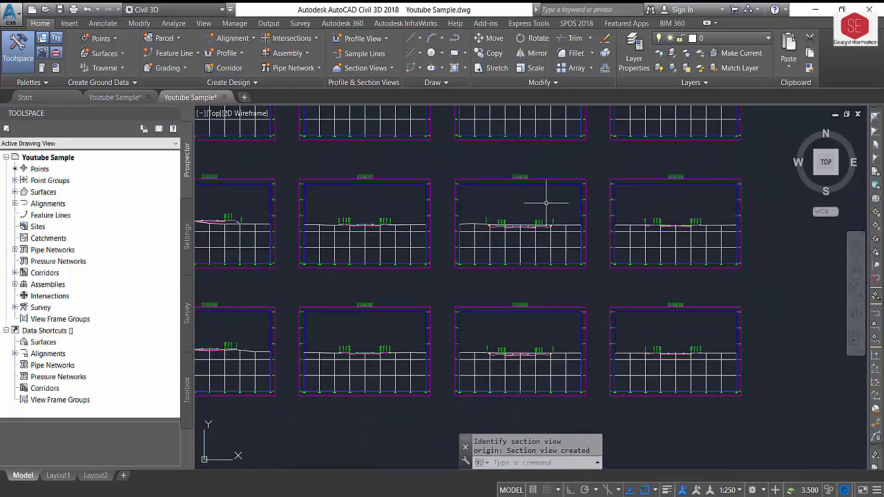
scroll(483, 220, "up", 5)
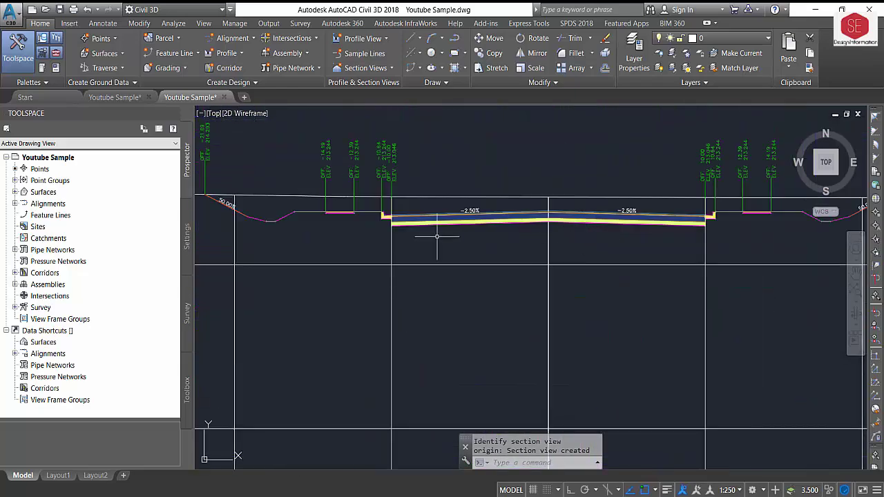
scroll(292, 224, "up", 1)
scroll(276, 229, "up", 3)
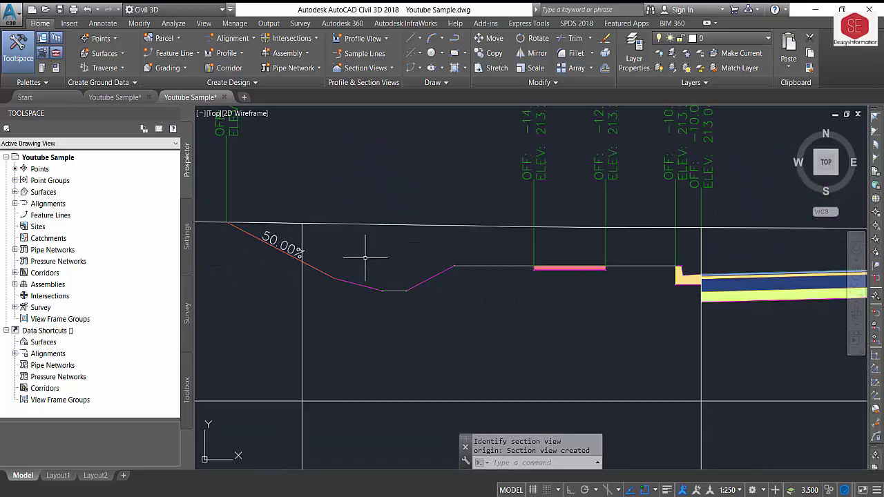
scroll(325, 256, "down", 1)
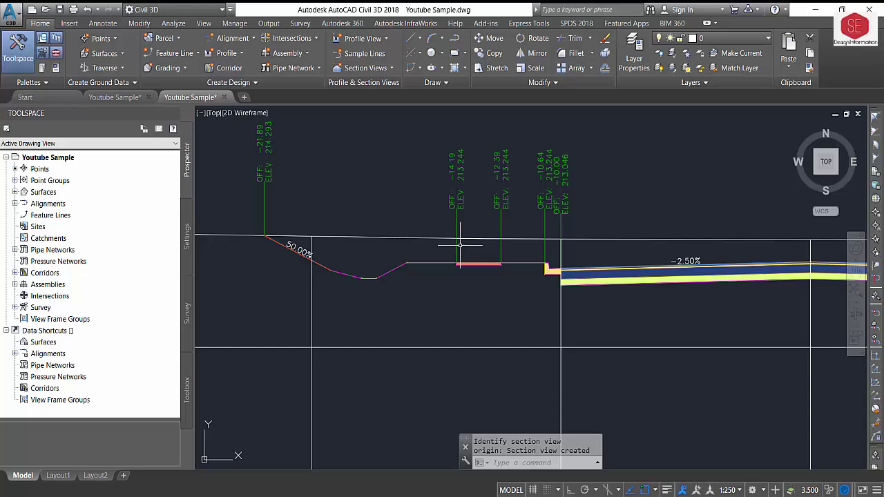
scroll(460, 244, "down", 2)
scroll(621, 270, "up", 1)
scroll(621, 270, "up", 1)
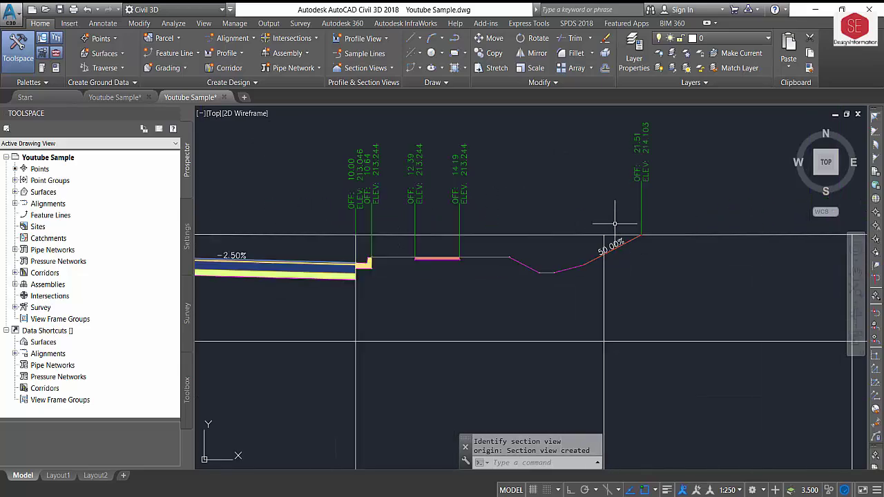
scroll(519, 242, "down", 3)
scroll(518, 243, "down", 3)
scroll(524, 235, "up", 2)
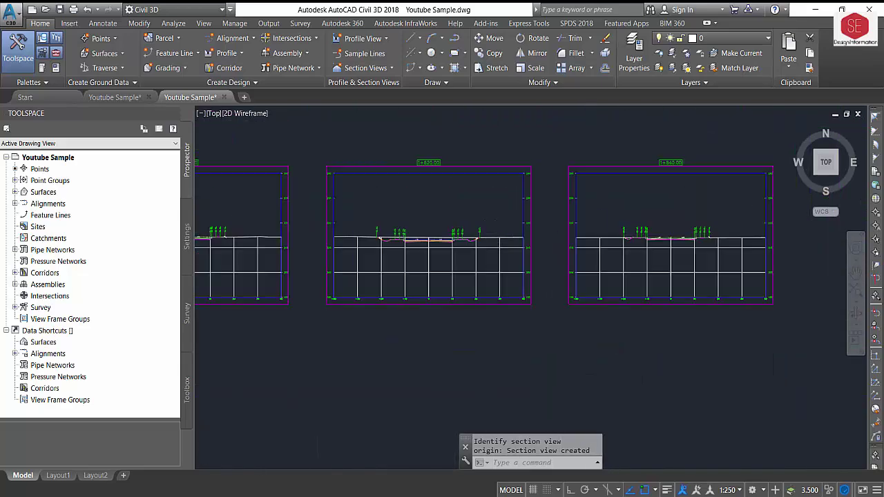
scroll(438, 233, "up", 3)
scroll(438, 233, "down", 1)
scroll(602, 258, "up", 1)
scroll(493, 262, "down", 3)
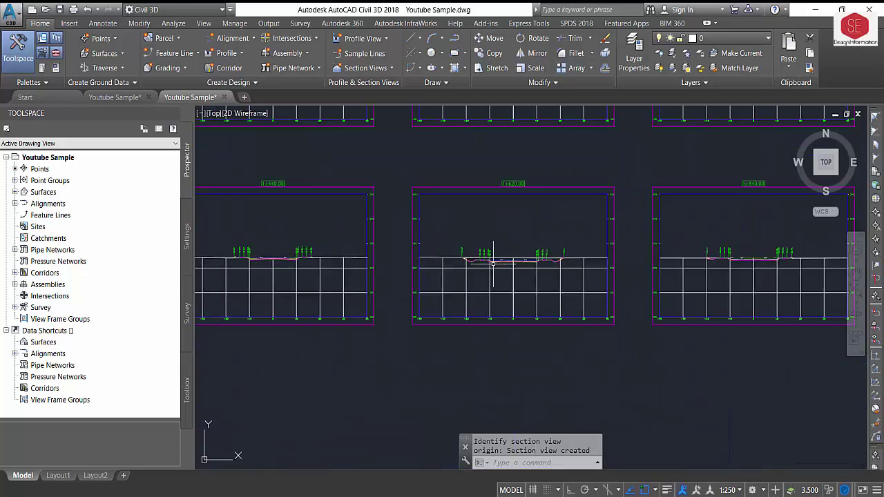
scroll(493, 263, "down", 1)
scroll(561, 288, "up", 1)
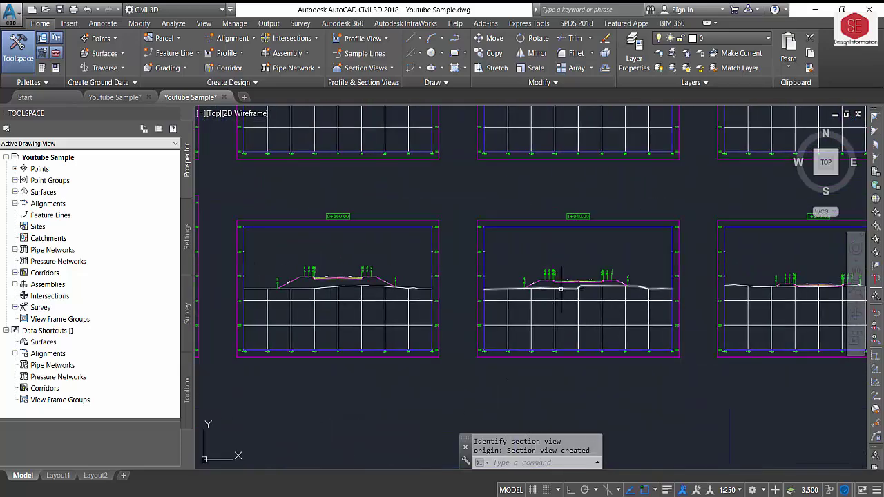
Pan along the grid through sections 1+040, 1+240, 1+440 and 1+620.
middle_click_drag(691, 289, 483, 285)
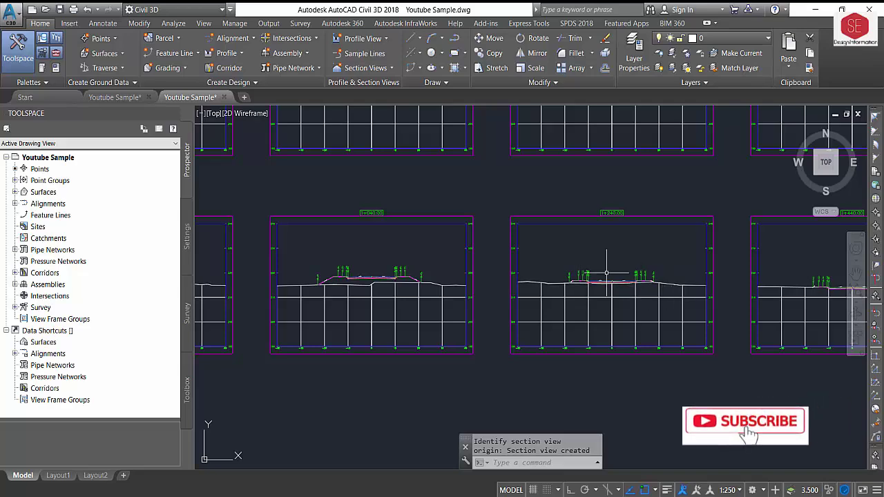
middle_click_drag(725, 285, 467, 314)
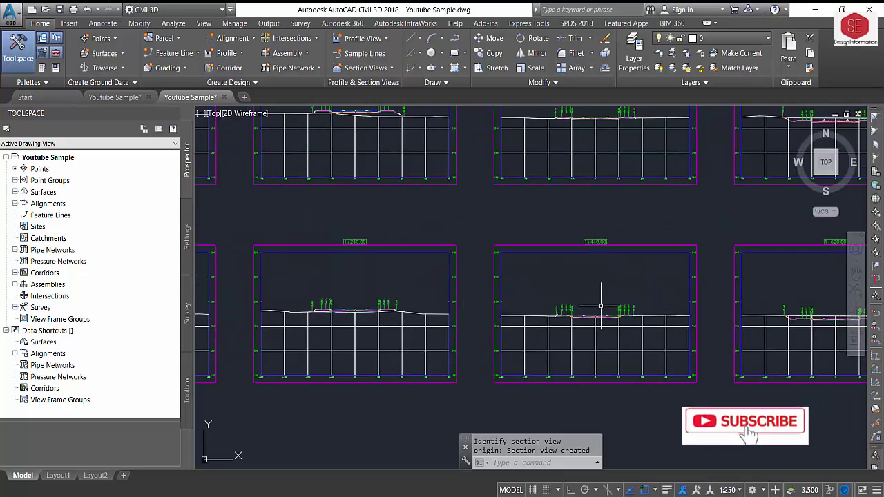
middle_click_drag(708, 322, 475, 358)
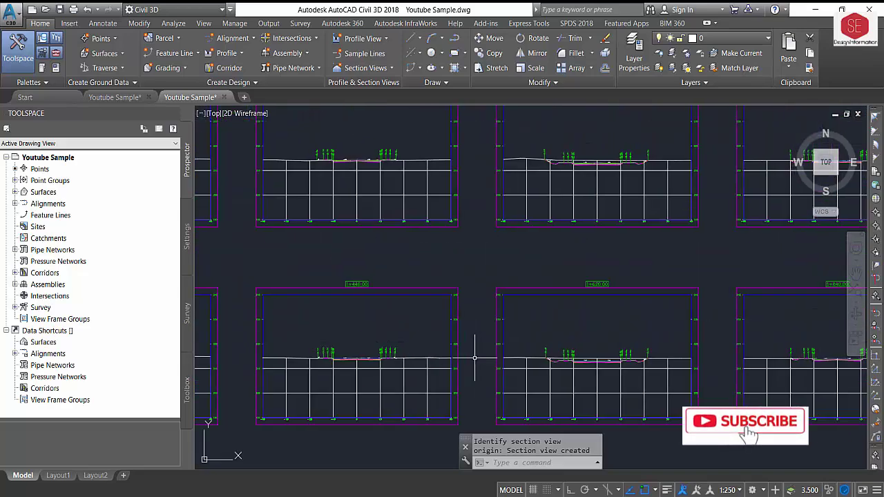
scroll(474, 358, "down", 10)
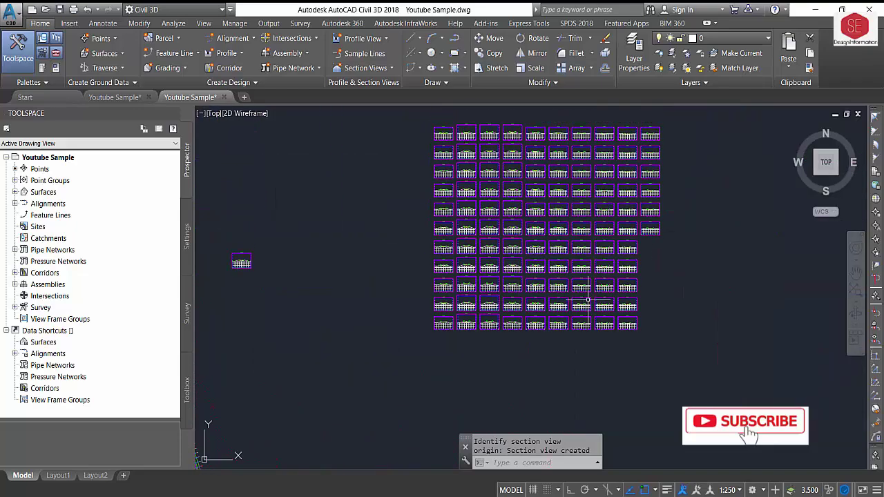
Zoom in closely on section view 0+000.00.
scroll(483, 123, "up", 6)
scroll(346, 174, "up", 3)
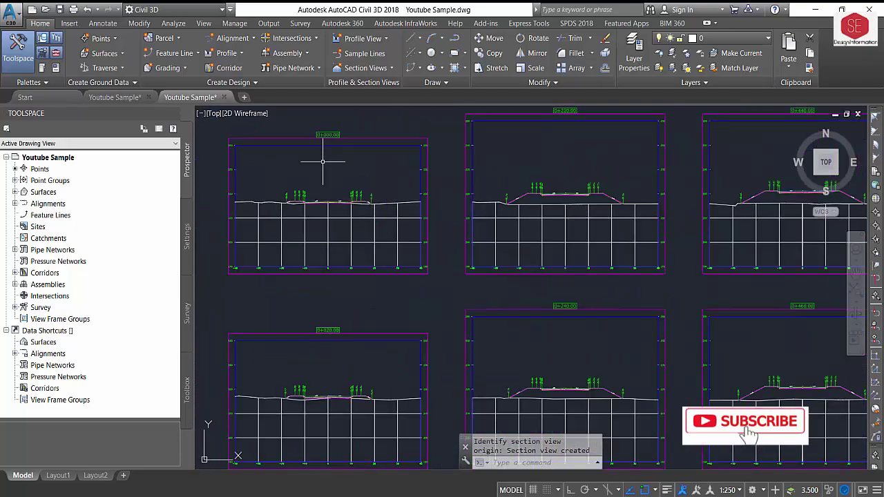
scroll(307, 167, "up", 3)
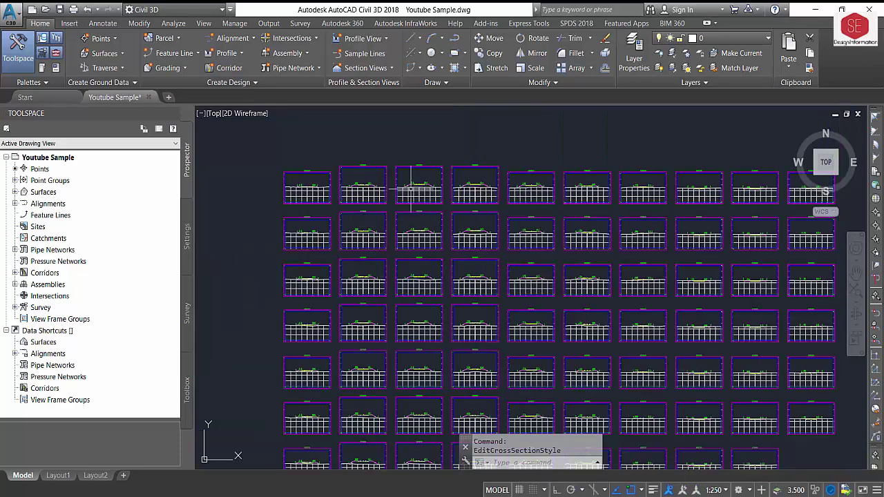
scroll(304, 183, "up", 3)
scroll(477, 228, "up", 2)
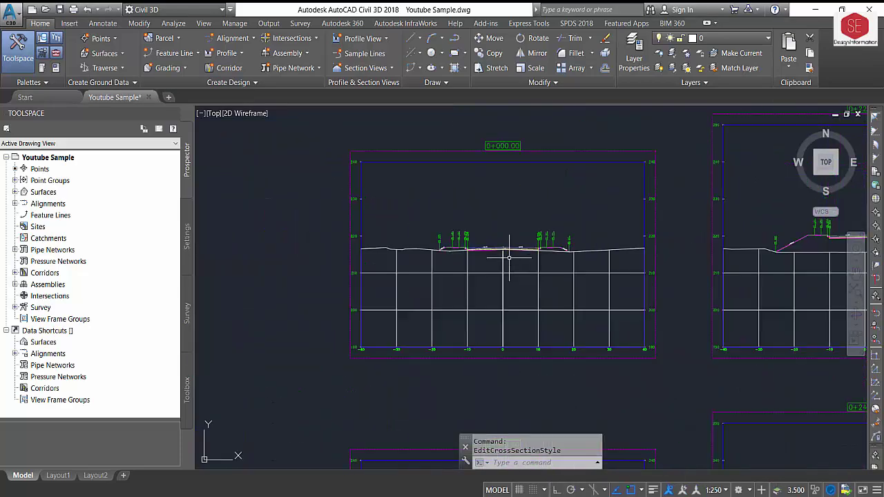
scroll(509, 257, "up", 2)
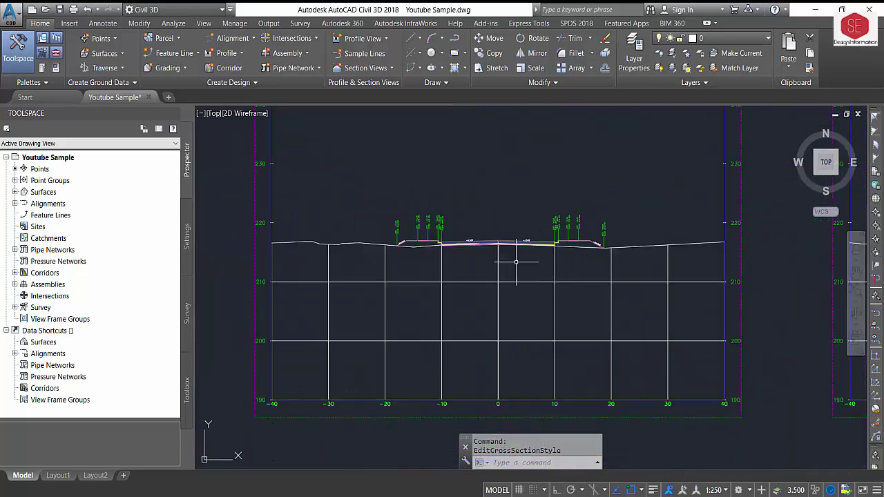
Edit the ground line's section style so Segments are DASHED, cyan, with 0.25 mm lineweight.
left_click(346, 242)
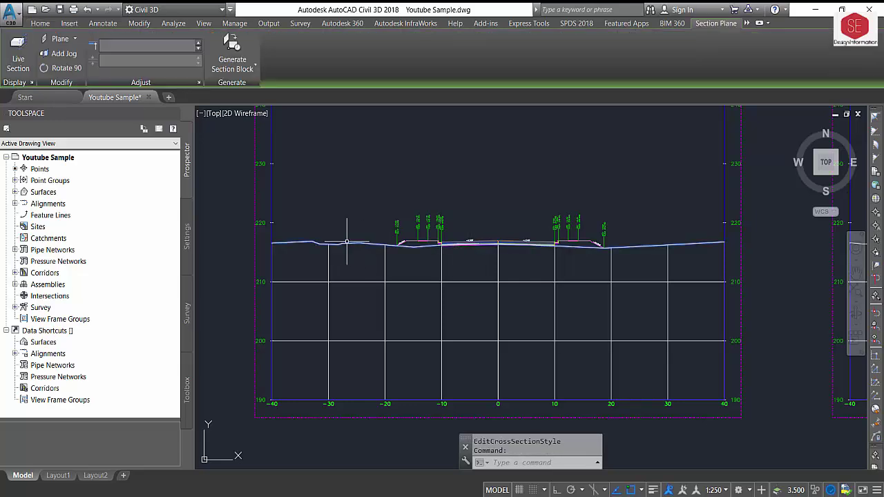
right_click(347, 242)
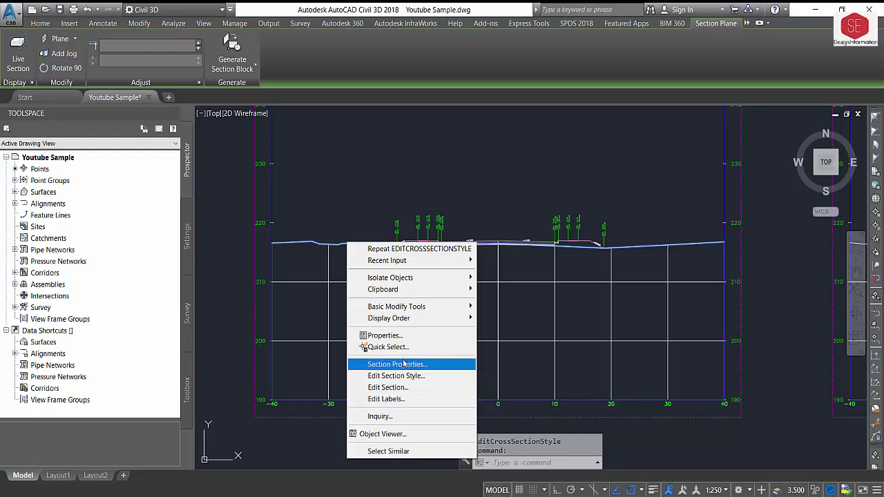
left_click(410, 378)
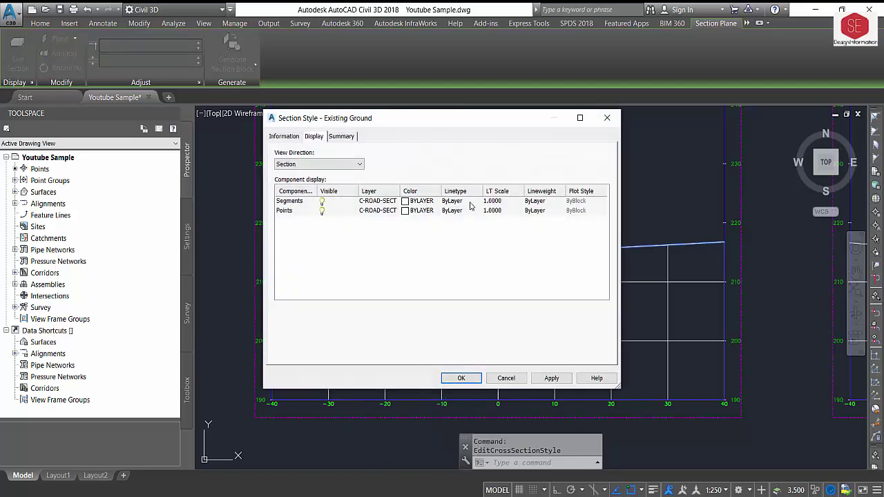
left_click(450, 202)
left_click(450, 201)
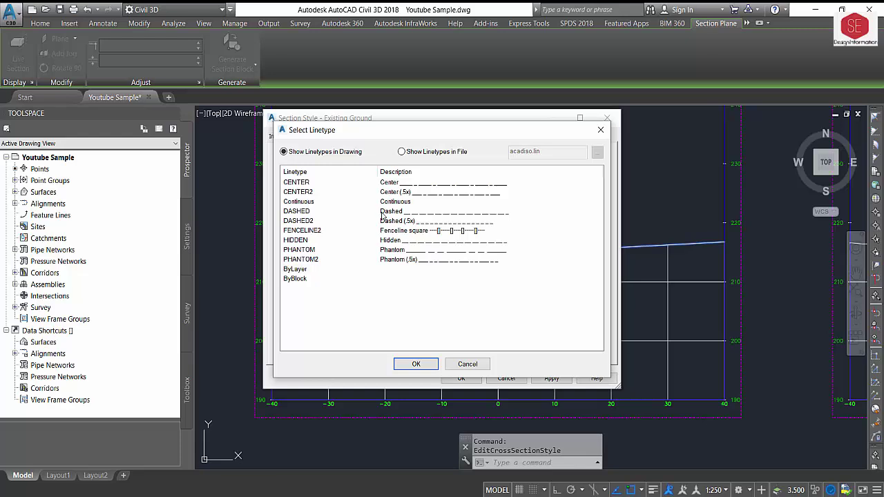
left_click(417, 369)
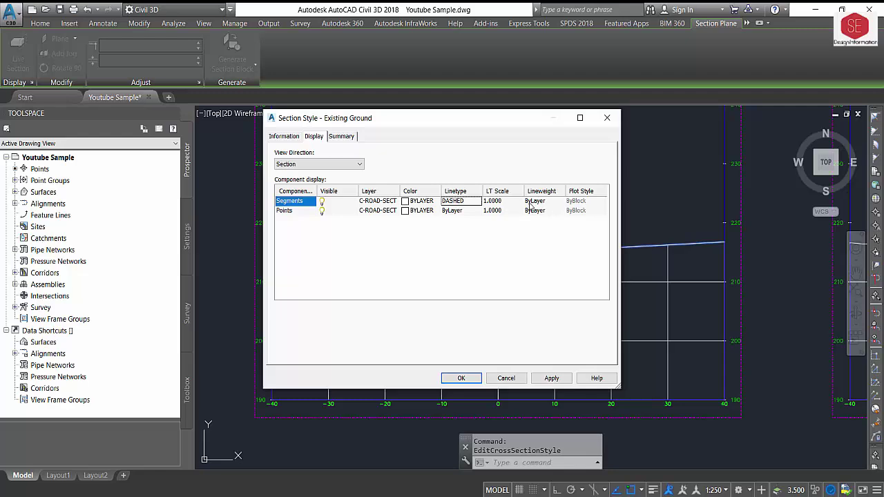
left_click(533, 201)
scroll(415, 207, "down", 1)
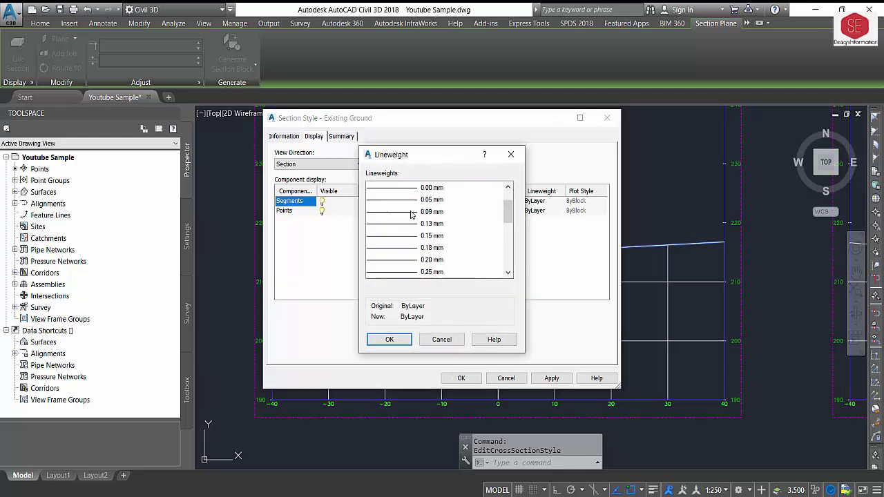
left_click(414, 272)
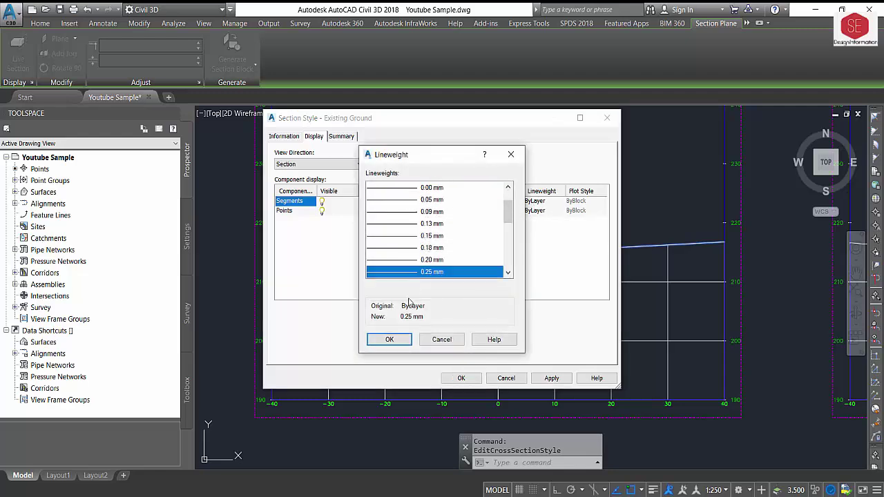
left_click(399, 342)
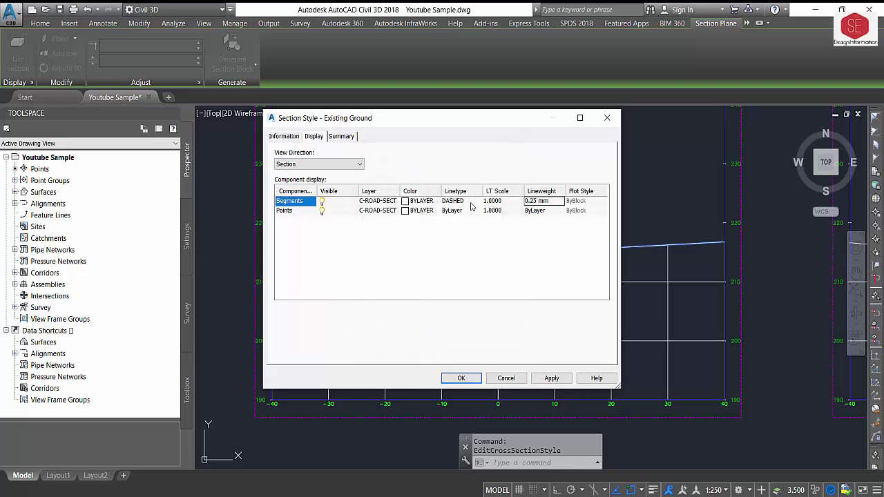
left_click(408, 201)
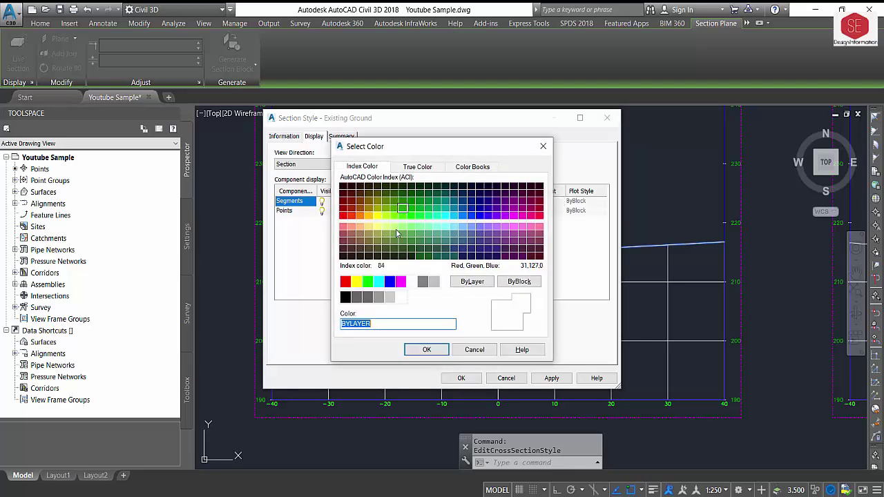
left_click(379, 282)
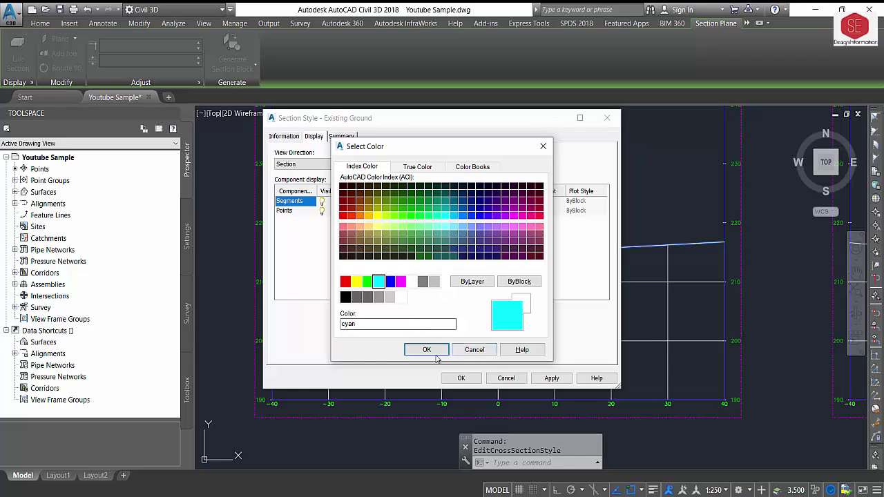
left_click(427, 349)
Make the Points component cyan and DASHED as well, then apply and accept the style.
left_click(417, 213)
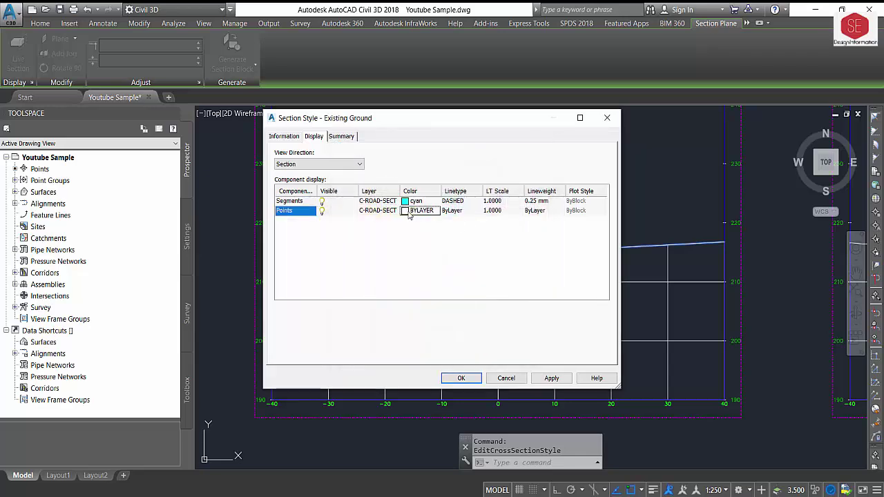
left_click(417, 211)
left_click(379, 281)
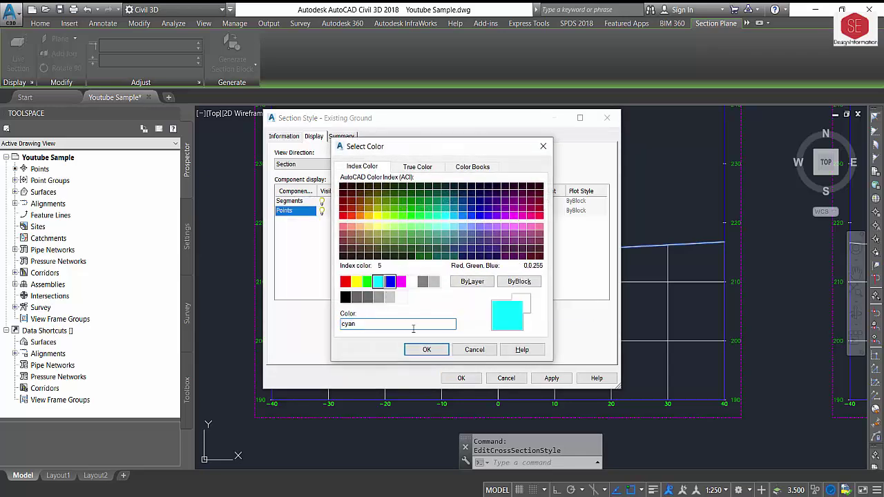
left_click(427, 349)
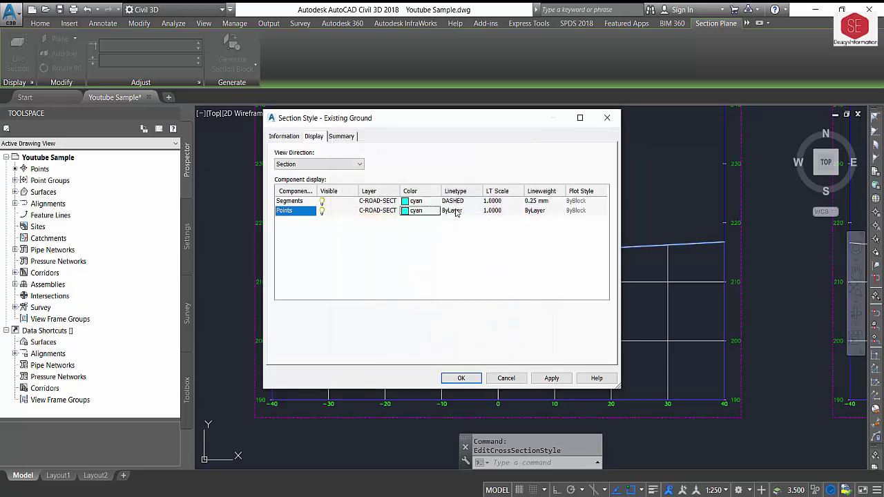
left_click(452, 211)
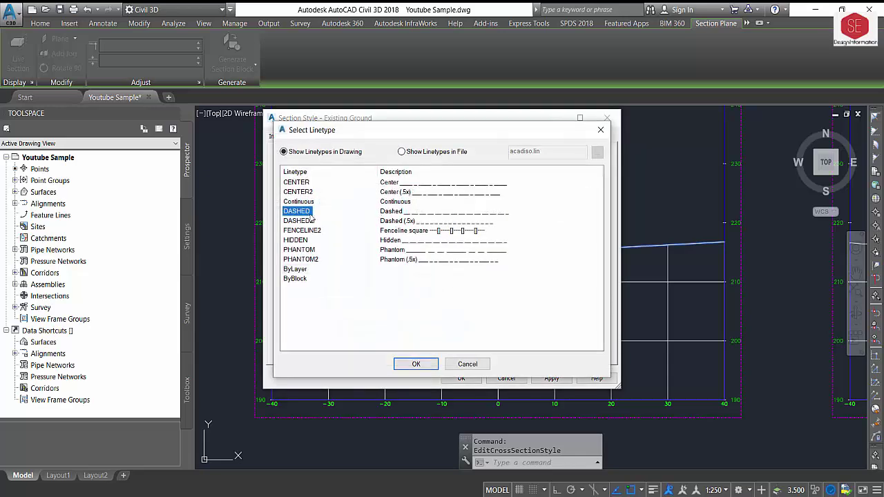
left_click(417, 365)
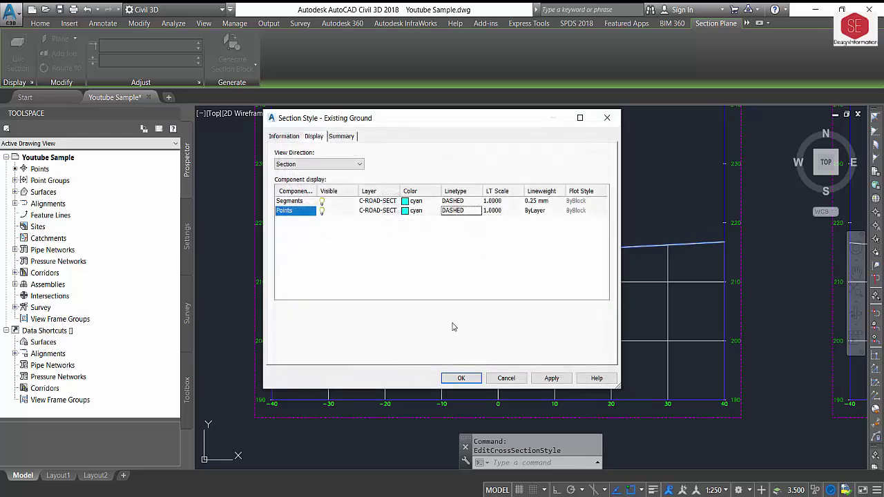
left_click(538, 381)
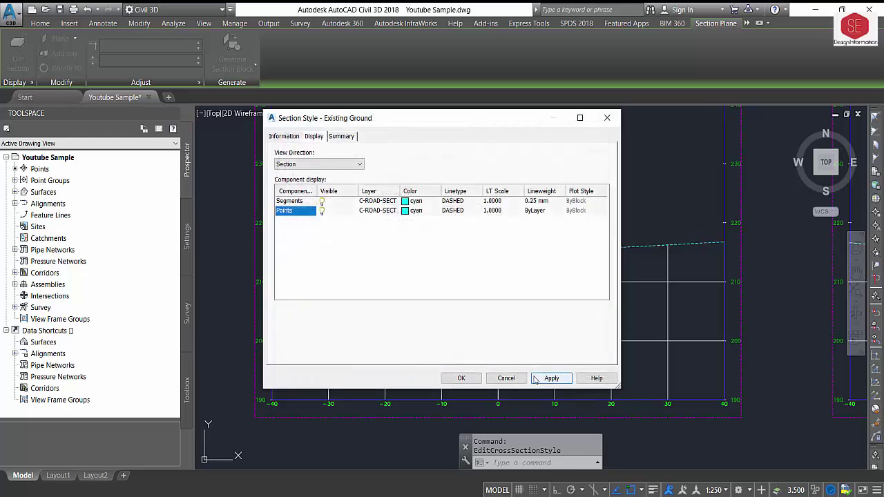
left_click(460, 379)
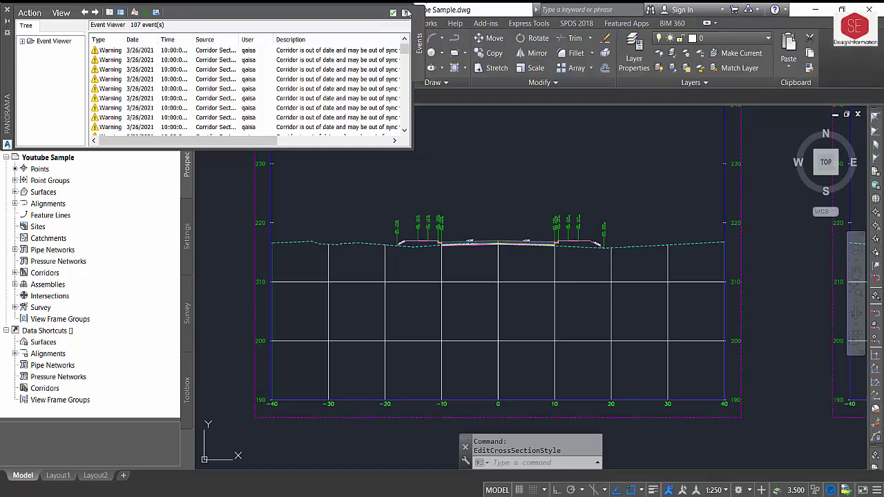
left_click(393, 13)
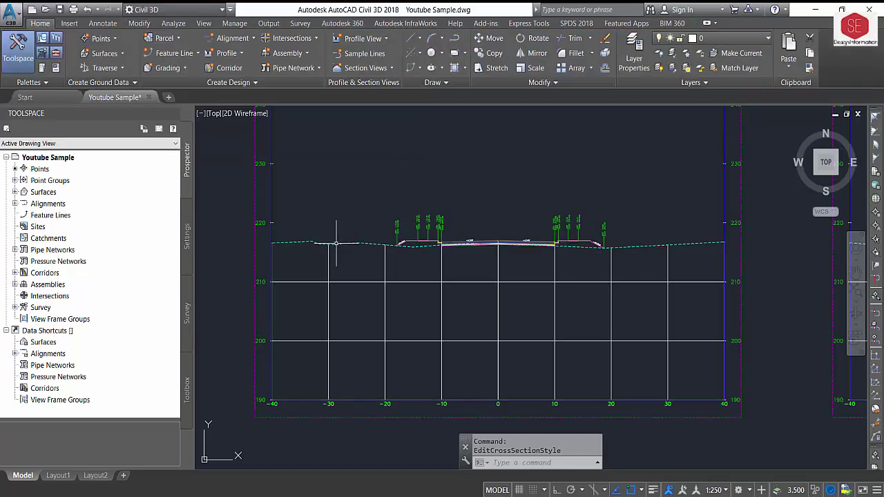
scroll(462, 253, "down", 3)
scroll(728, 261, "up", 4)
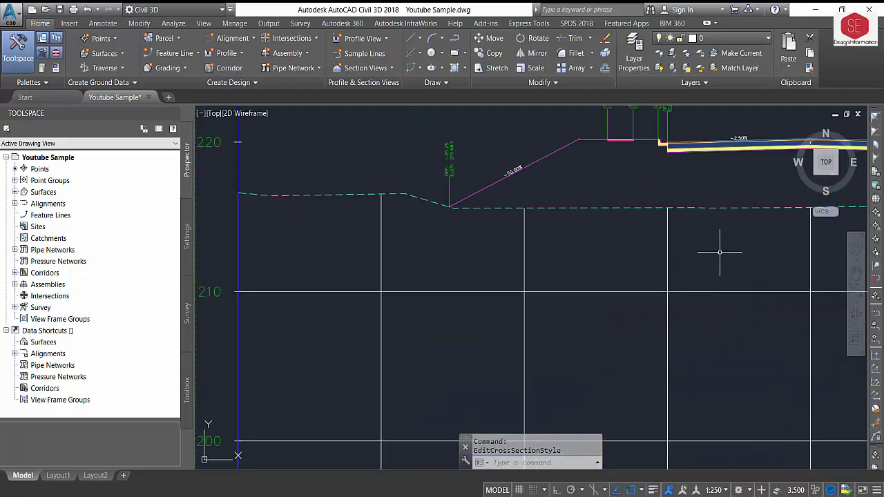
scroll(511, 185, "down", 2)
scroll(511, 185, "down", 3)
scroll(681, 318, "up", 5)
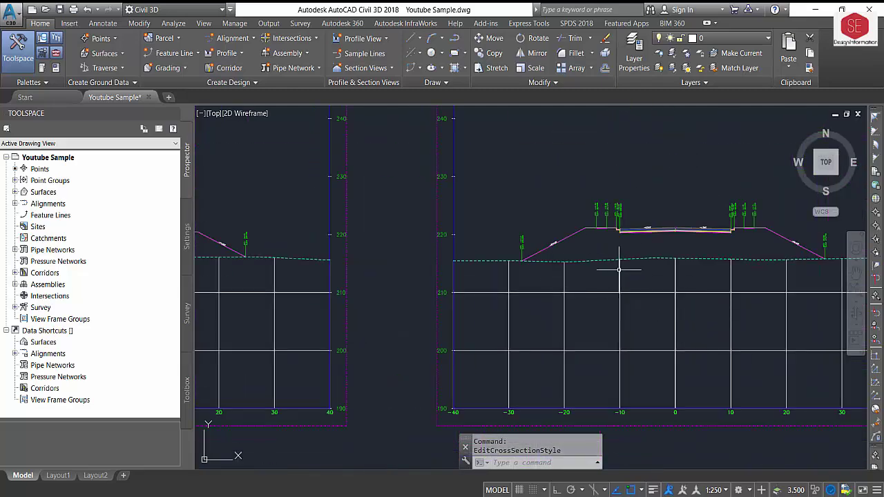
scroll(652, 316, "down", 3)
scroll(472, 233, "up", 4)
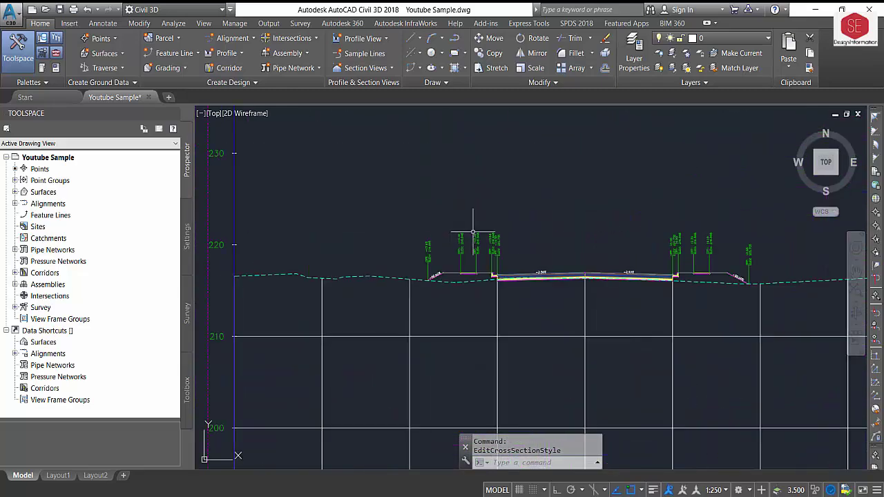
middle_click_drag(680, 288, 546, 276)
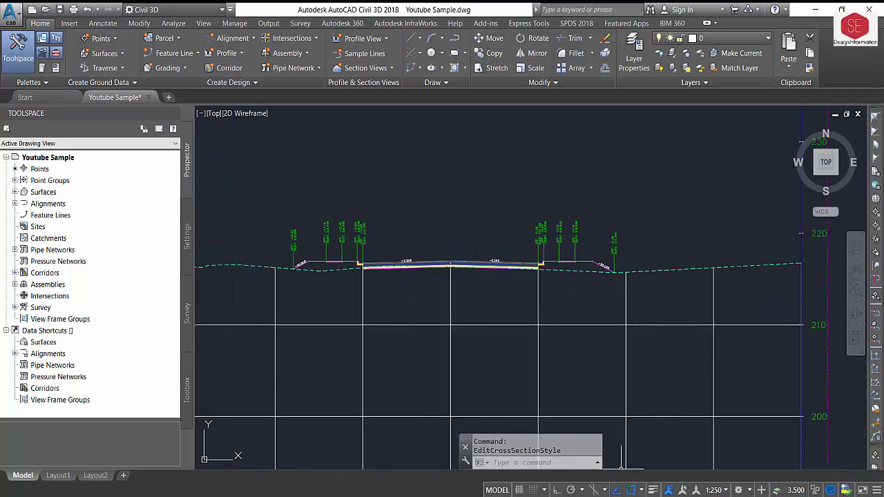
key("Escape")
scroll(622, 467, "down", 4)
Edit the style of section view 0+000.00, reviewing Information and Graph (Custom vertical scale) before Grid.
left_click(515, 247)
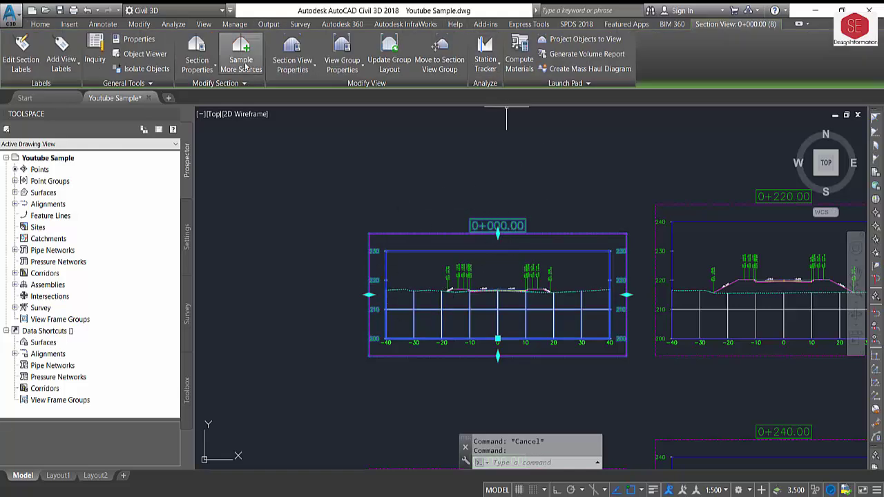
left_click(311, 70)
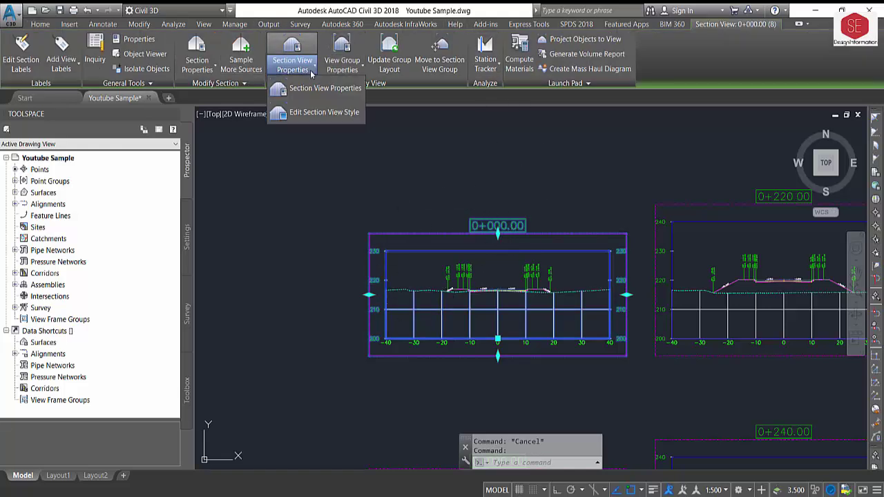
left_click(313, 117)
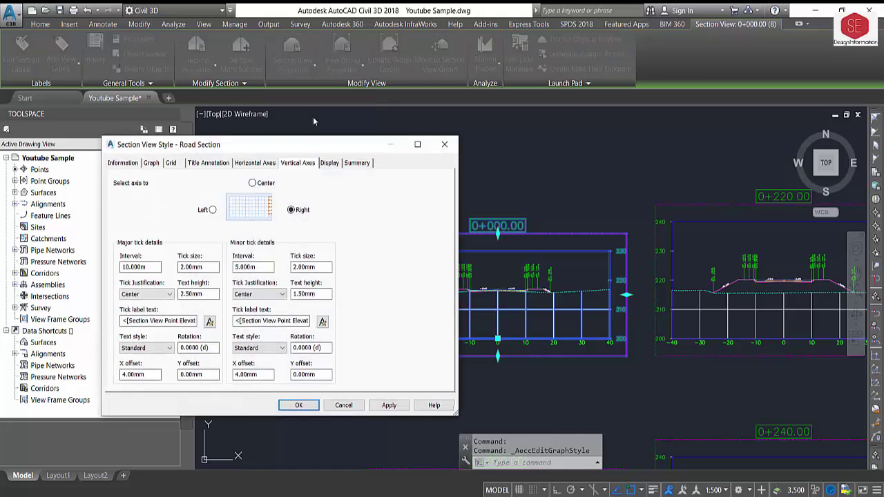
left_click(124, 163)
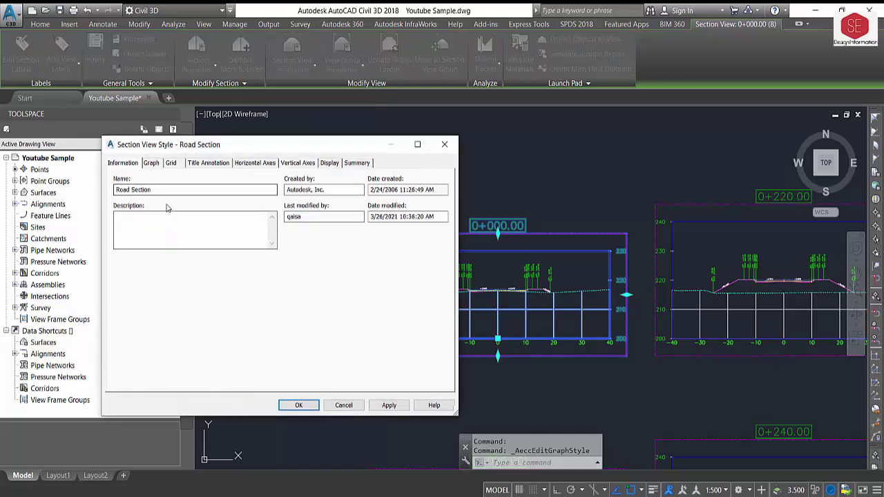
left_click(153, 164)
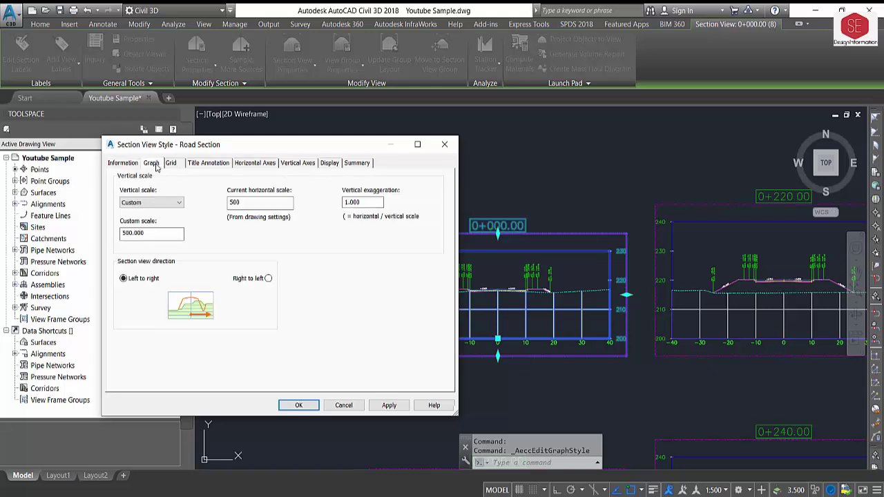
left_click(158, 203)
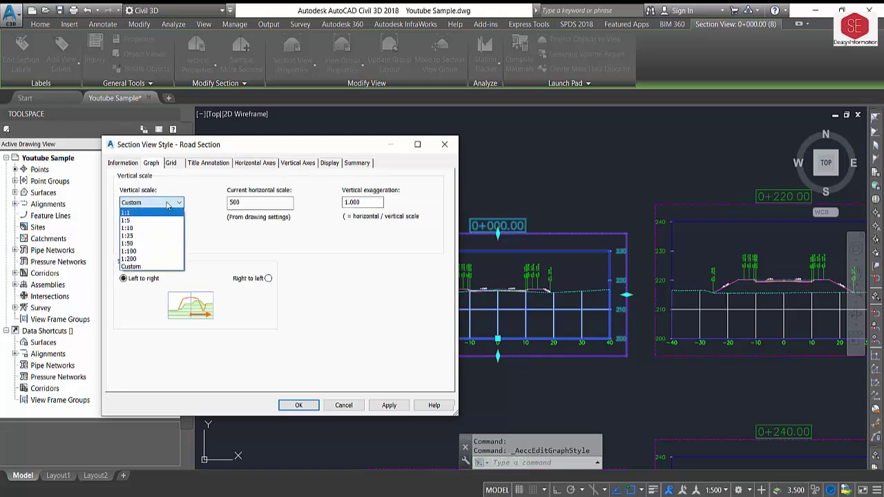
left_click(161, 266)
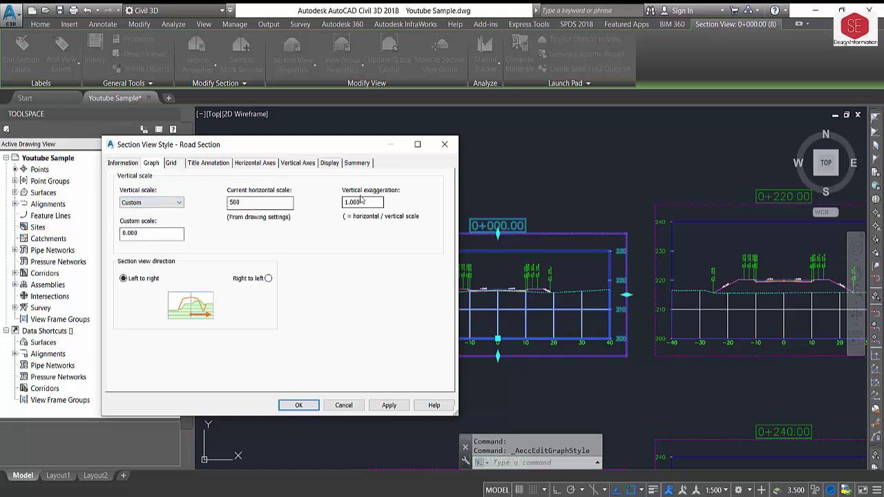
left_click(153, 236)
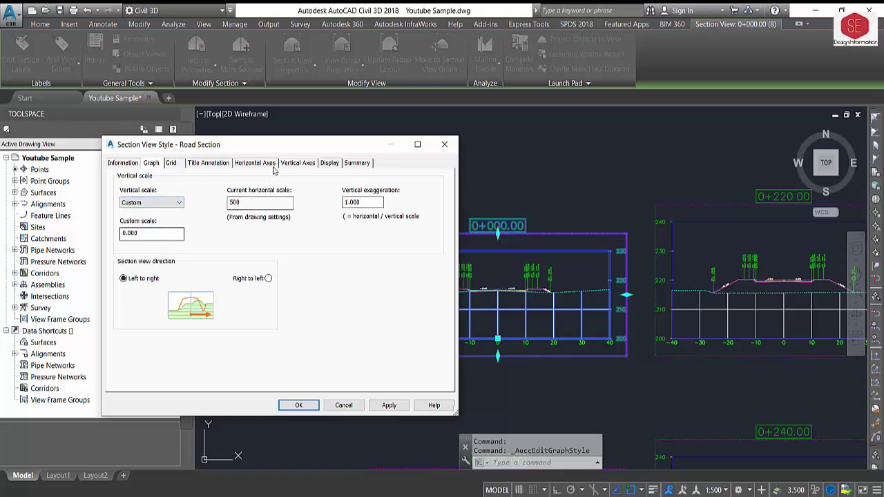
left_click(173, 163)
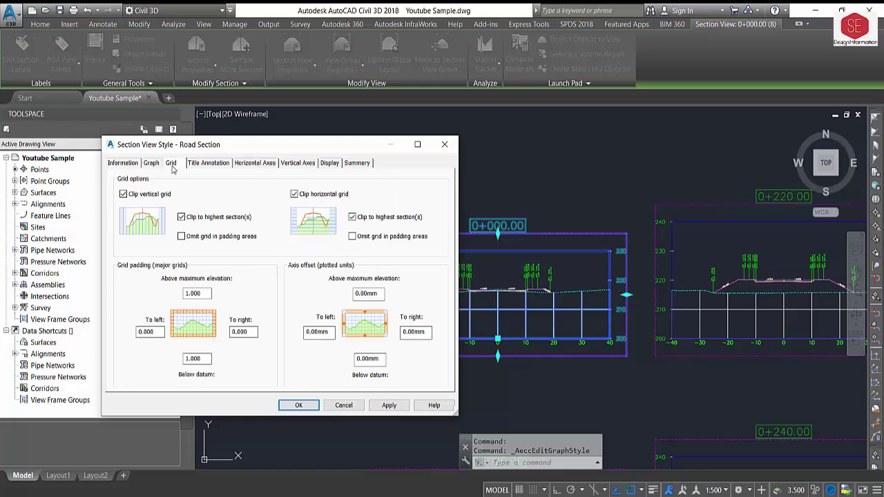
Apply the grid unclipped, then clip vertical and horizontal grids to highest sections and apply.
left_click(124, 194)
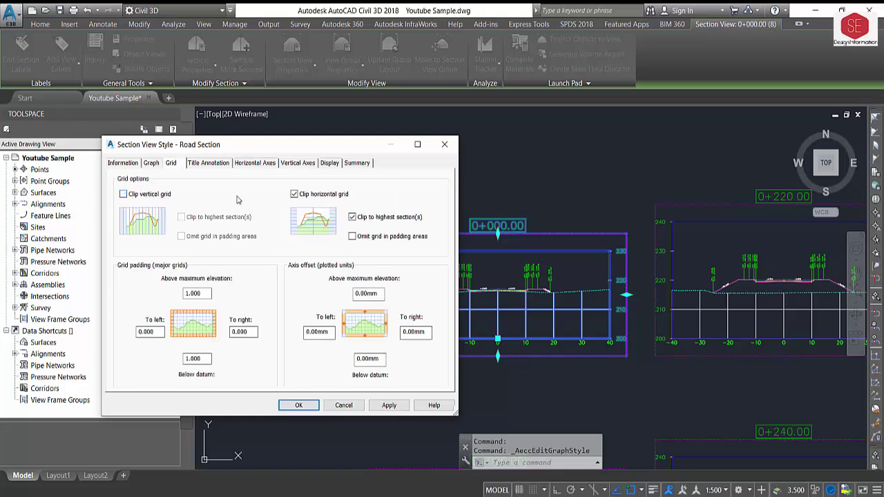
left_click(296, 194)
left_click(390, 405)
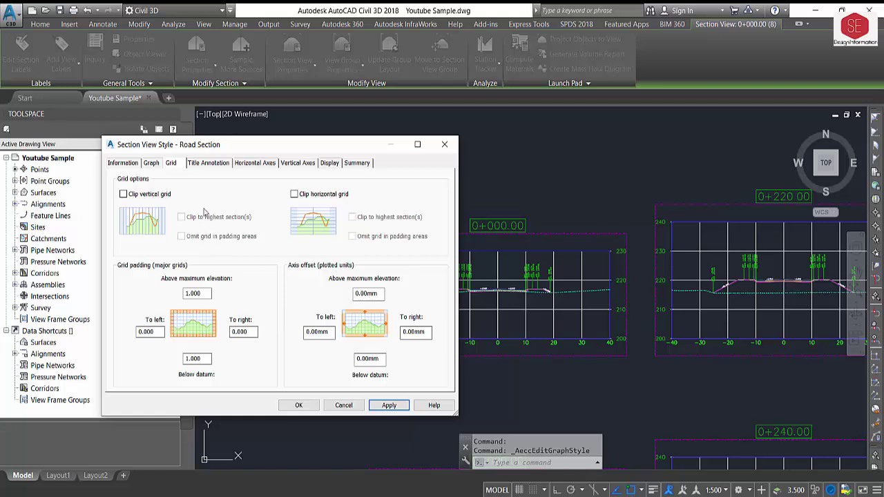
left_click(124, 194)
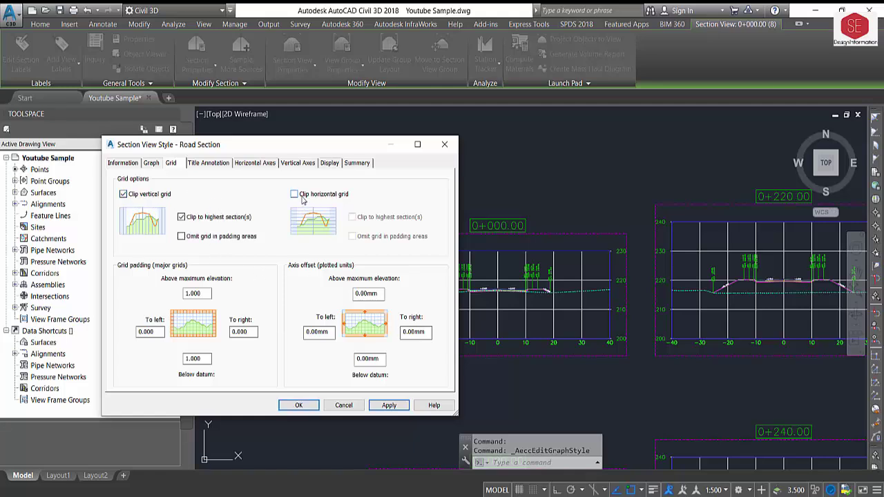
left_click(302, 198)
left_click(389, 405)
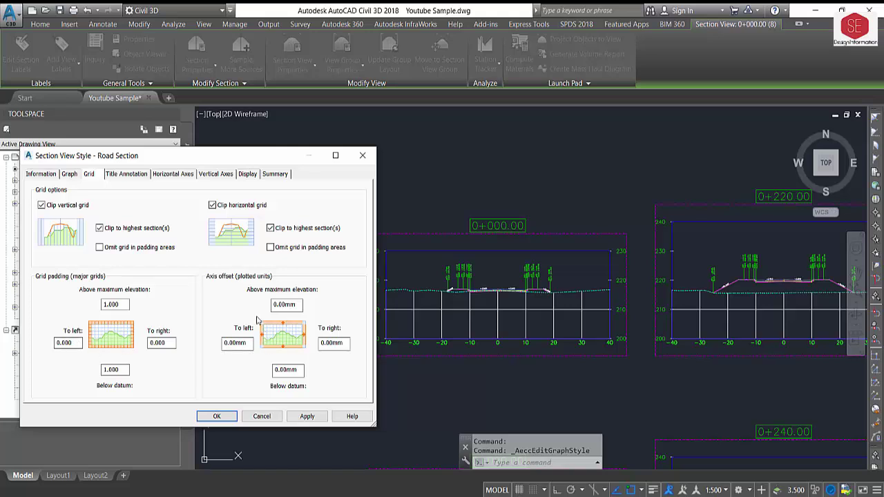
Trial the station title text styles GOST-2.304_Type-B, GOST-2.304_Type-B_italic and SHR, applying each.
left_click(126, 176)
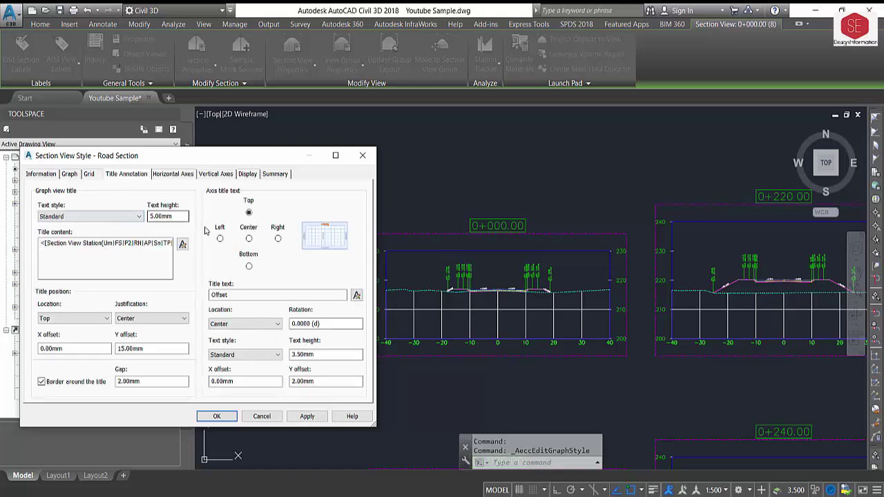
left_click(97, 216)
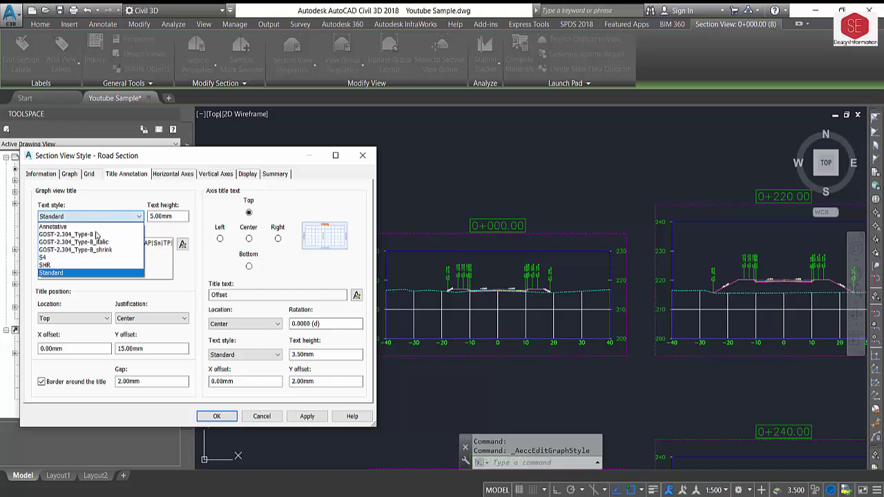
left_click(96, 236)
type("7.5")
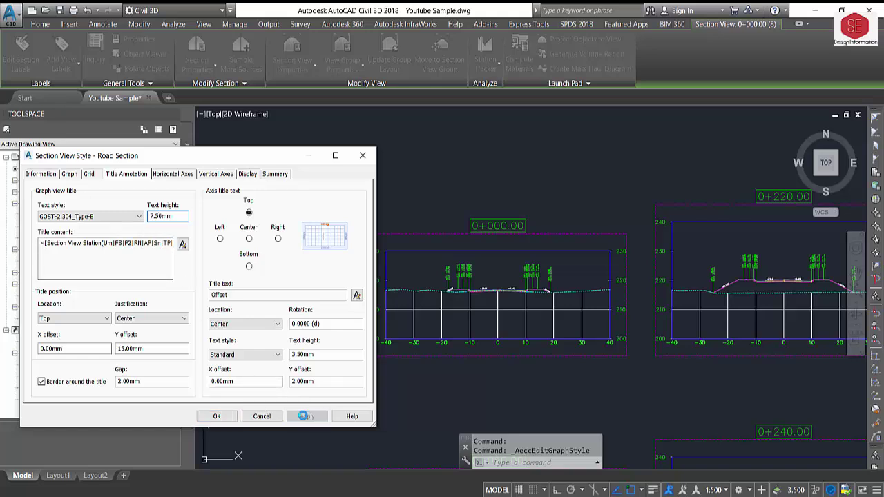
left_click(305, 416)
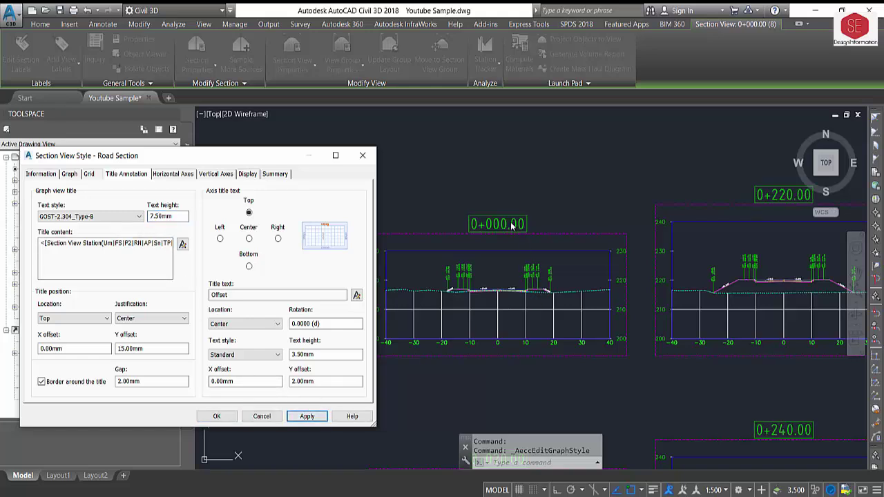
left_click(59, 216)
left_click(69, 249)
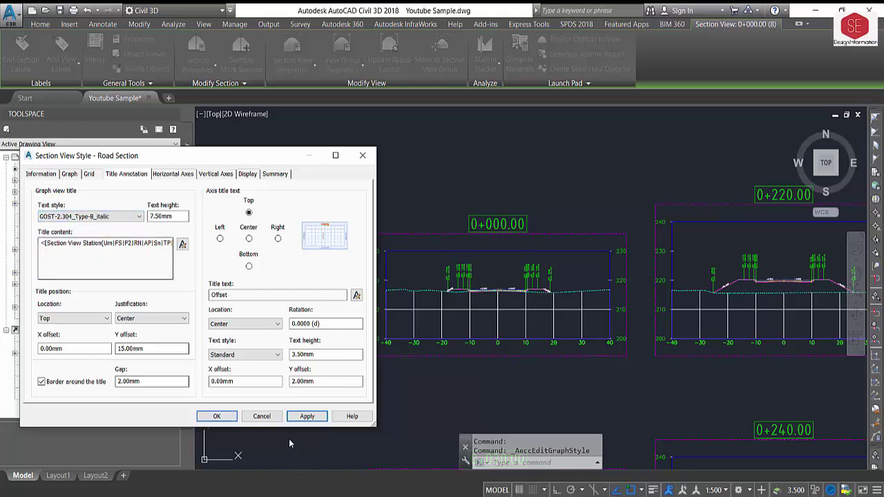
left_click(307, 417)
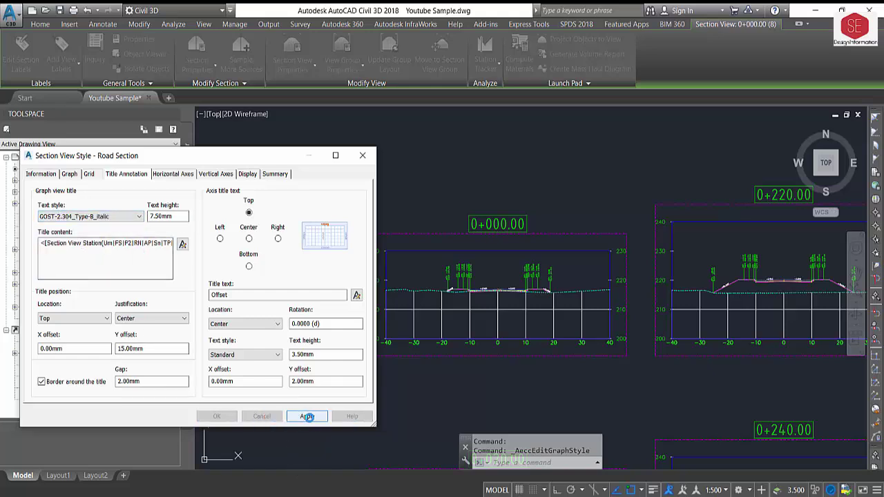
left_click(102, 217)
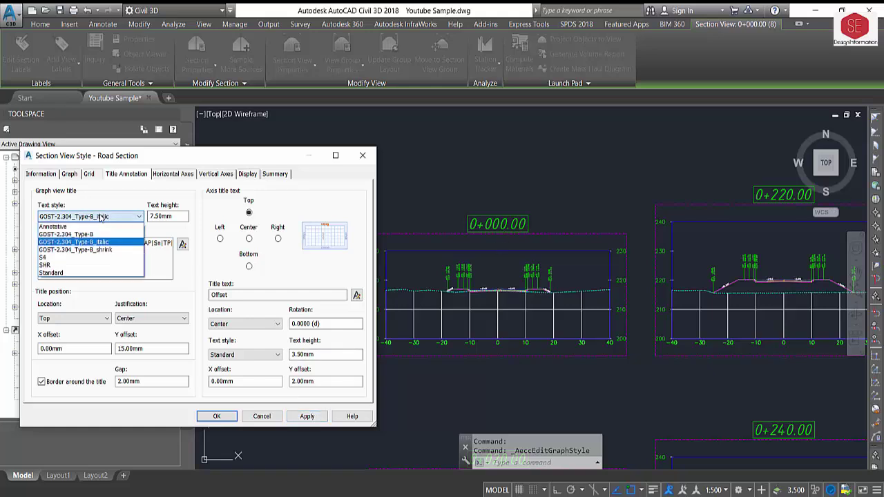
left_click(80, 265)
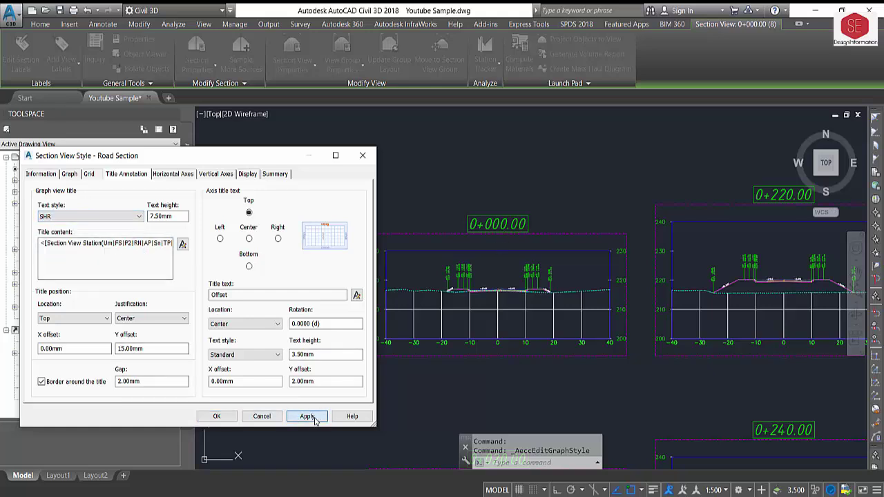
left_click(308, 416)
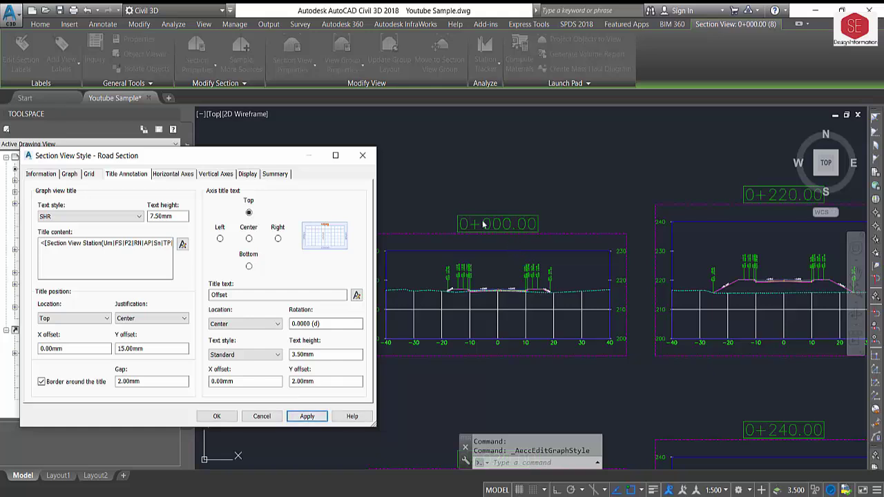
Set the title text style to Annotative and change its height from 10.00 to 5.
left_click(60, 217)
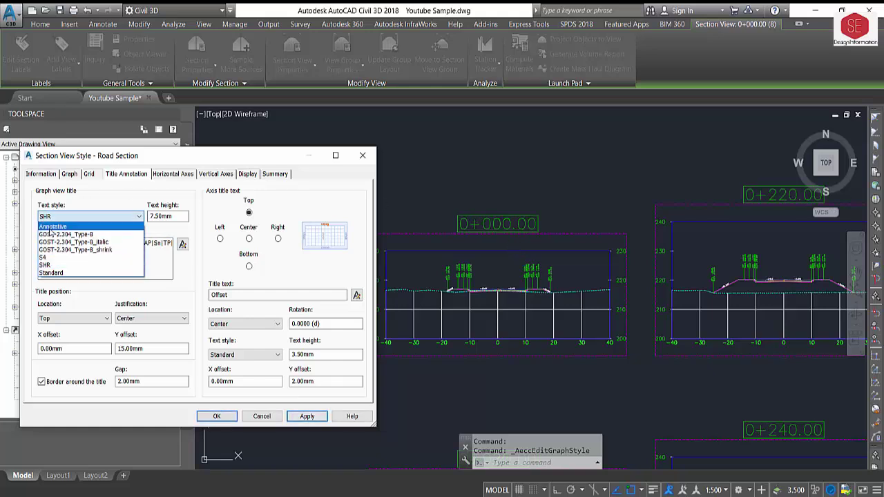
left_click(69, 226)
key("Tab")
type("10")
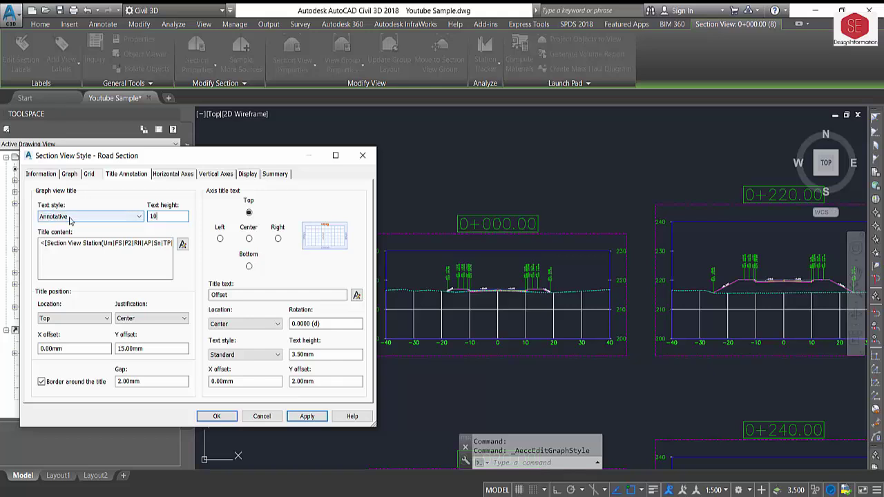
left_click(309, 417)
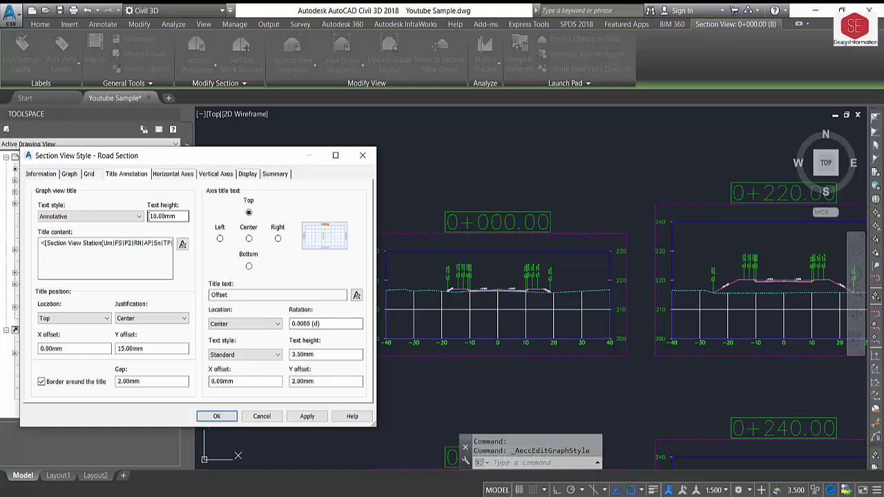
left_click_drag(182, 217, 89, 216)
type("5")
Review the top, bottom, left, right and center axis title settings, then trial station titles at the bottom.
left_click(248, 238)
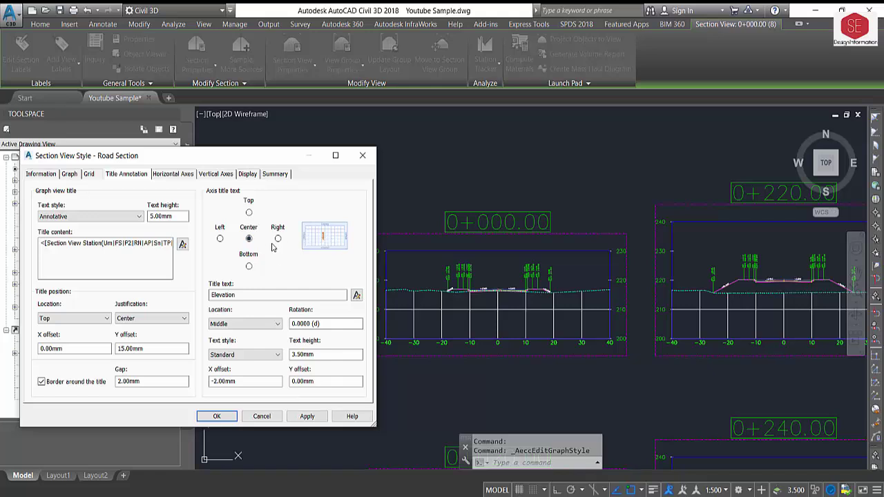
left_click(278, 239)
left_click(221, 239)
left_click(249, 267)
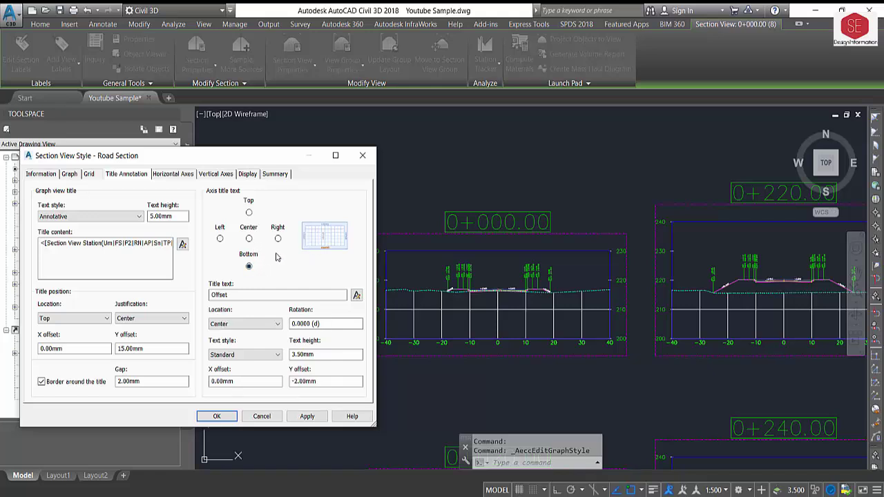
left_click(249, 212)
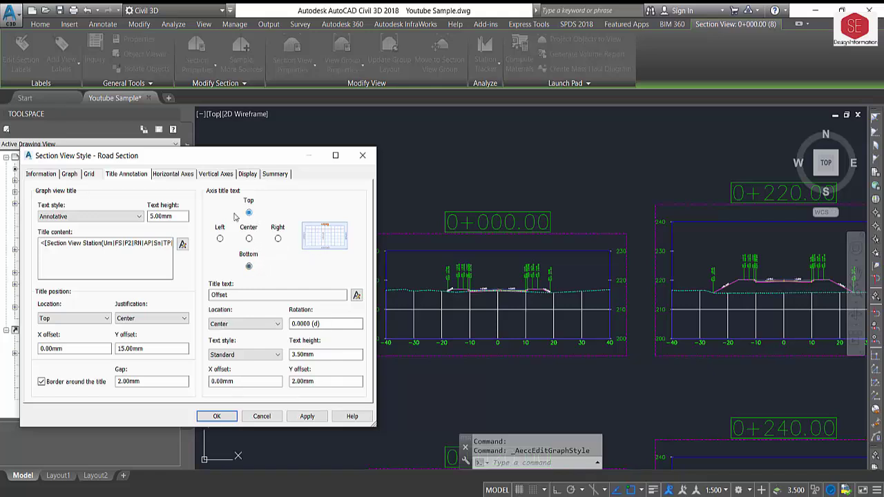
left_click(86, 319)
left_click(41, 327)
left_click(303, 418)
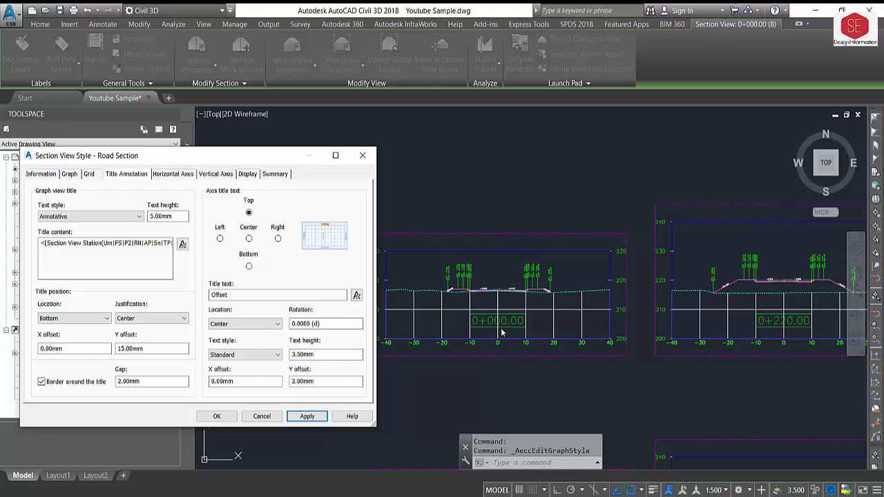
Try a right-side title position, then place the station titles above the graph and apply.
left_click(73, 319)
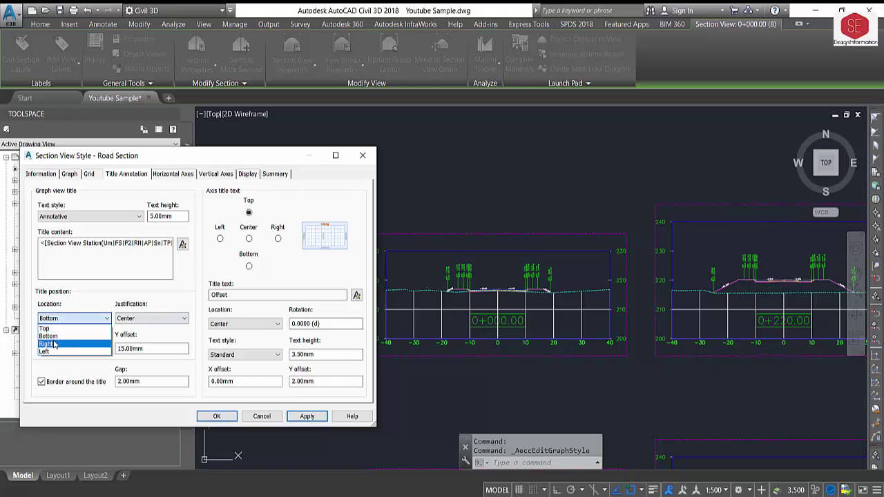
left_click(54, 344)
left_click(308, 416)
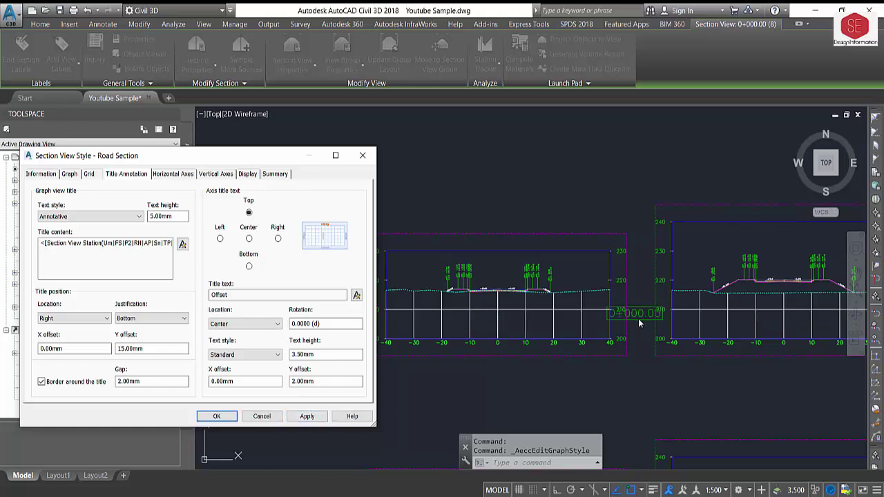
left_click(278, 239)
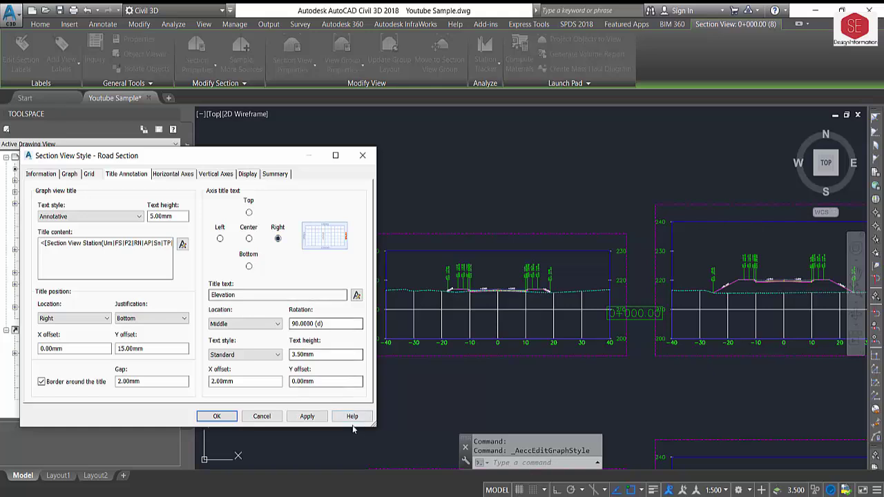
left_click(309, 417)
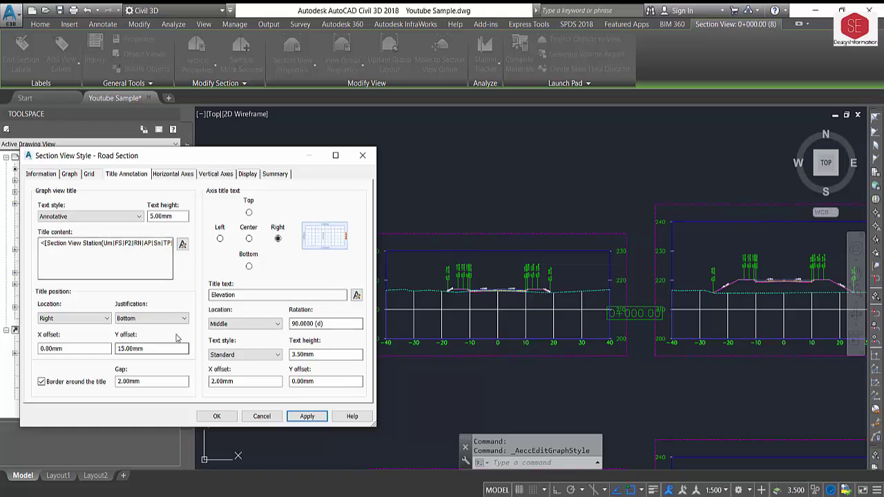
left_click(142, 321)
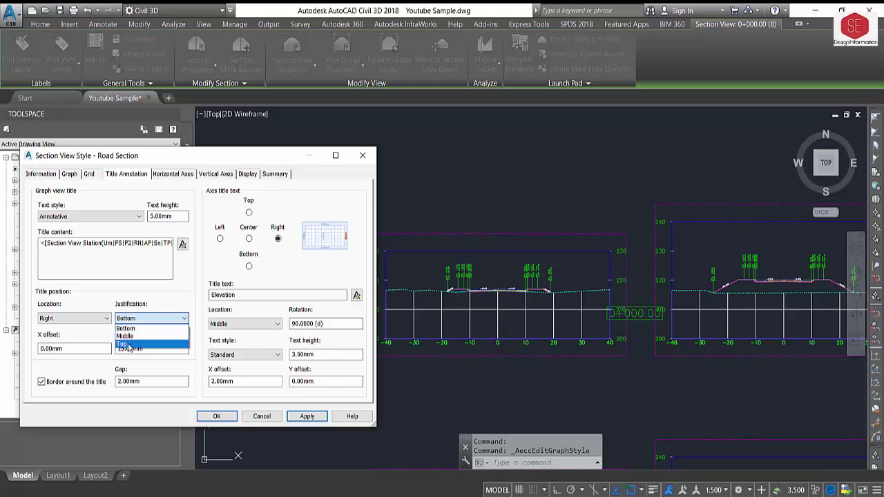
left_click(130, 329)
left_click(127, 319)
left_click(130, 328)
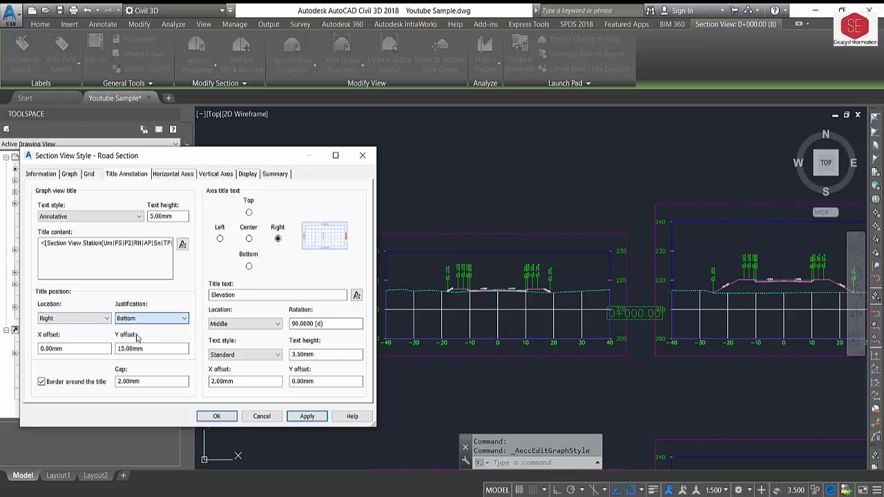
left_click(76, 319)
left_click(74, 329)
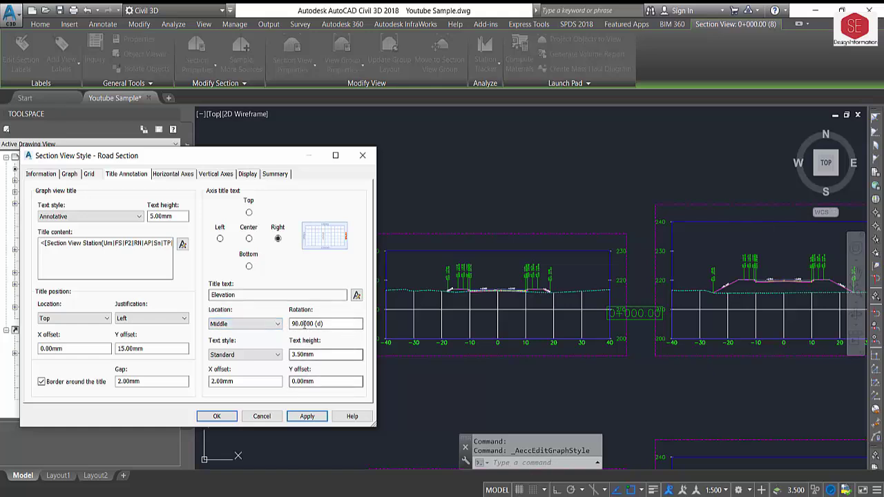
left_click(306, 416)
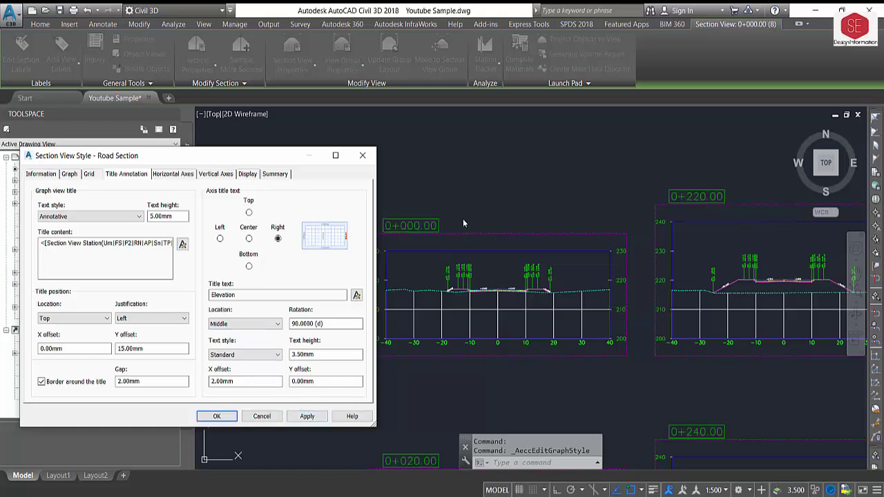
Set the top station title justification to Center and apply it to the views.
left_click(249, 239)
left_click(249, 212)
left_click(306, 416)
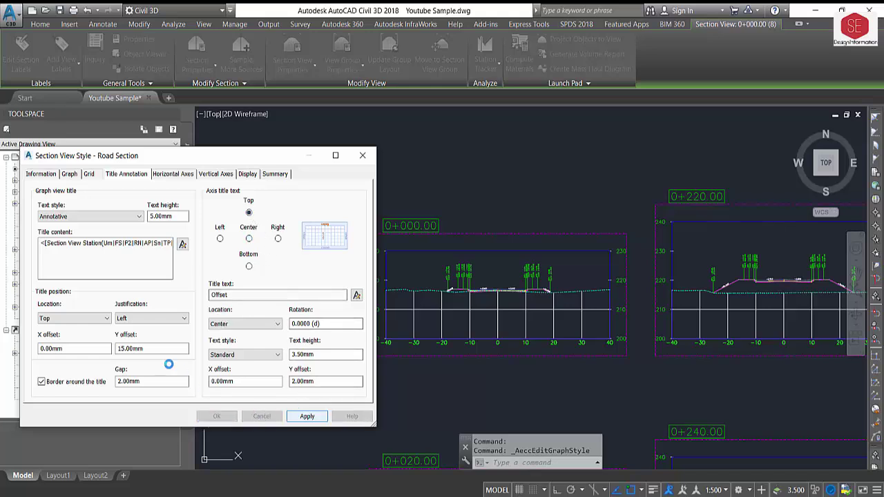
left_click(166, 318)
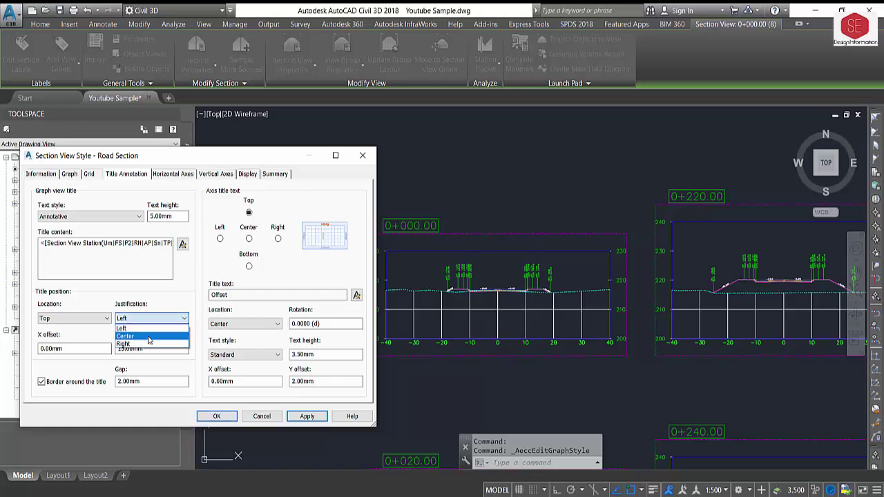
left_click(138, 330)
left_click(309, 415)
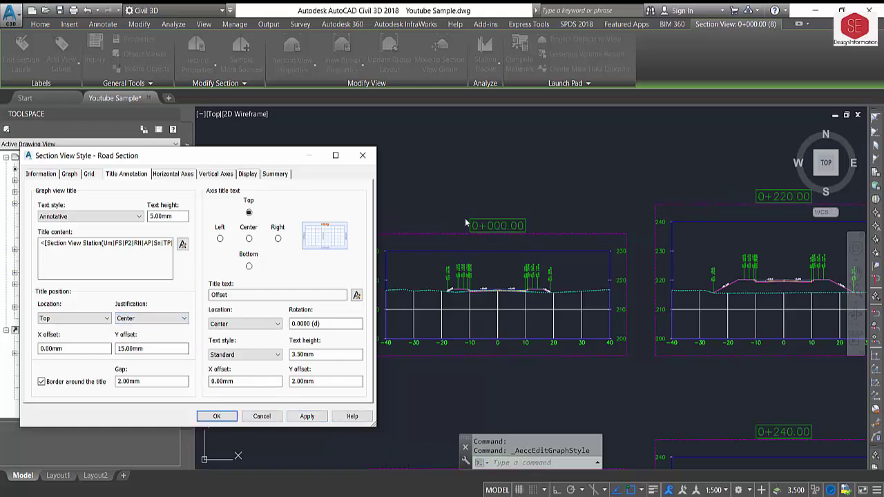
left_click(173, 173)
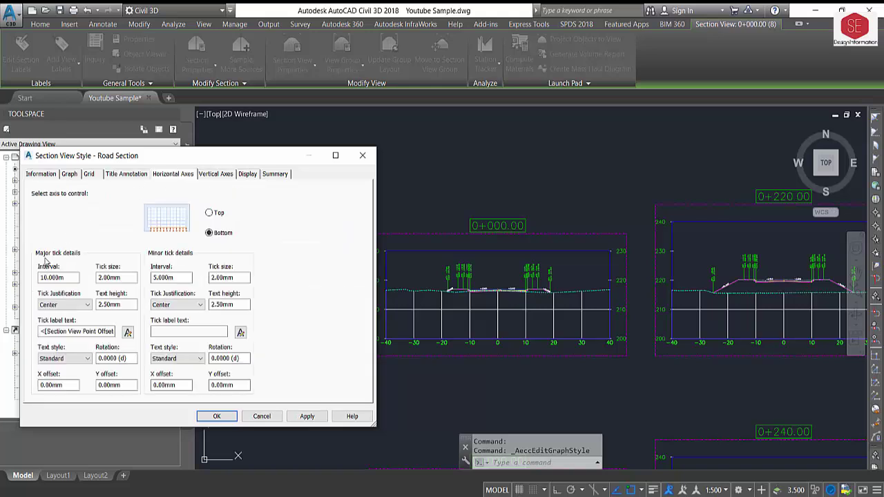
Set the bottom horizontal axis to a 5 m major and 2.5 m minor tick interval.
left_click_drag(70, 278, 2, 279)
type("5")
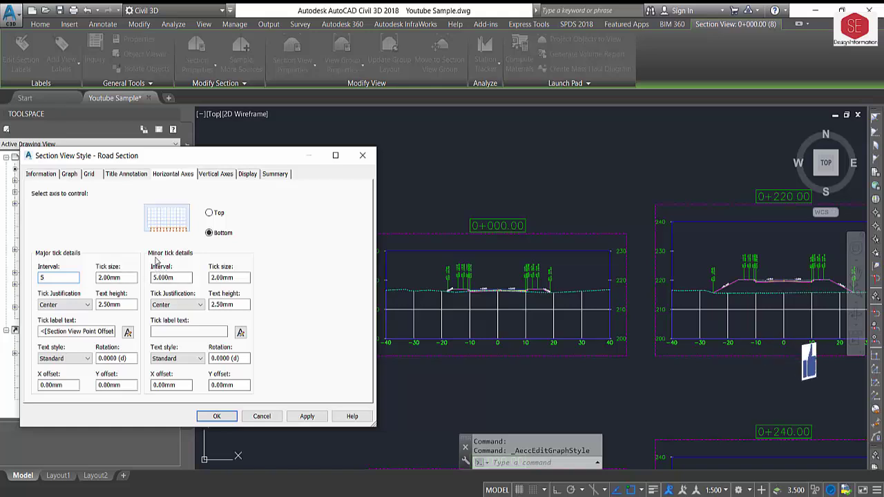
double_click(171, 277)
type("2.5")
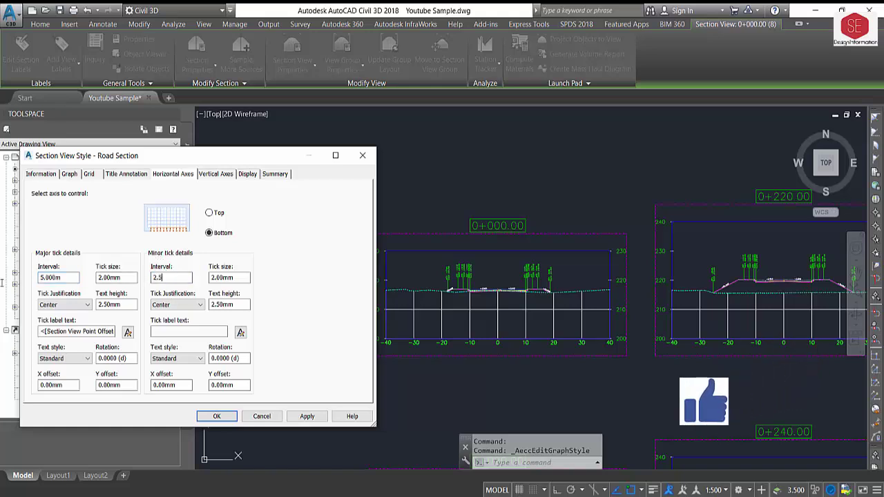
left_click(228, 277)
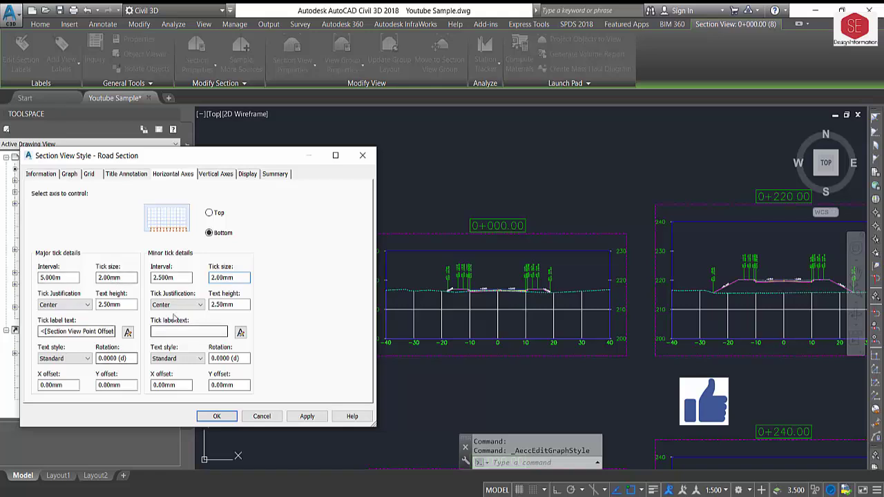
left_click(215, 174)
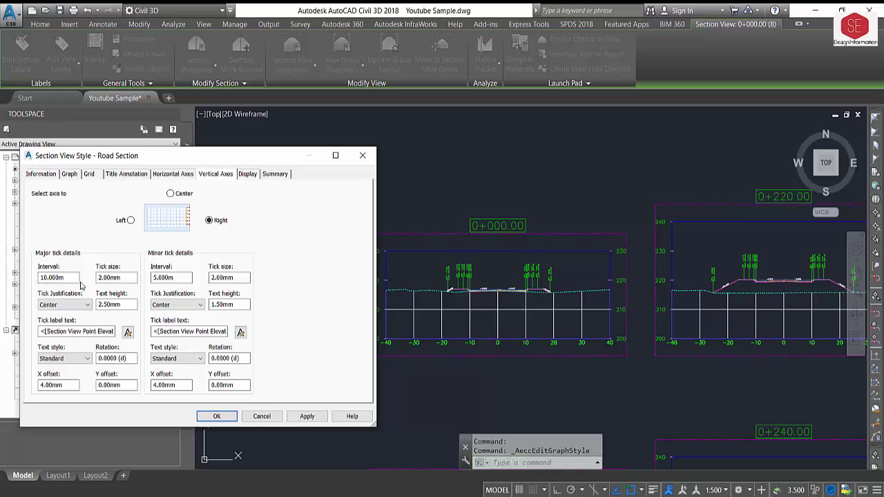
Try a 5 m major and 2.5 m minor interval on the right vertical axis.
left_click_drag(79, 278, 2, 276)
type("5")
left_click_drag(191, 277, 87, 276)
type("2.5")
left_click(307, 418)
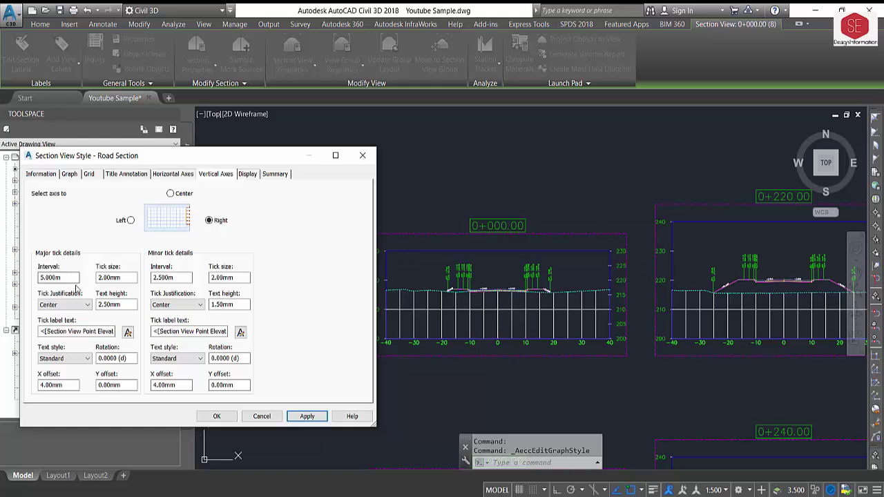
Change the right vertical axis to a 2 m major and 1 m minor interval and apply.
left_click_drag(77, 277, 2, 283)
type("2")
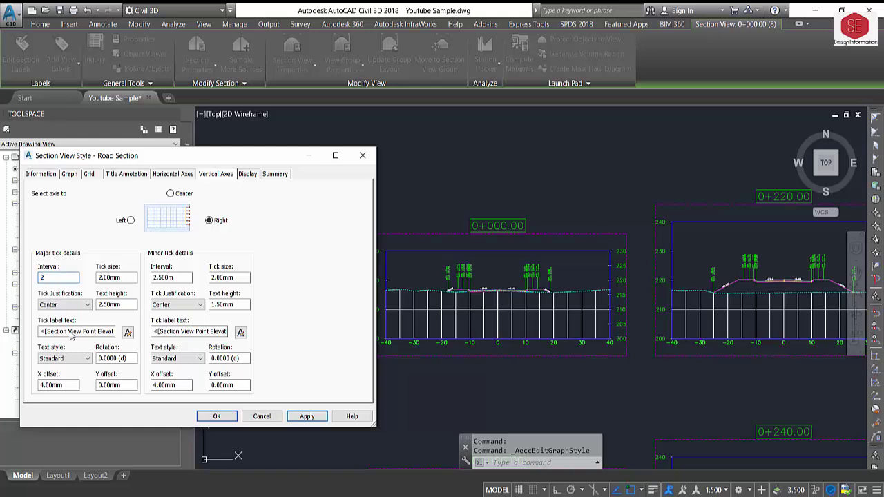
left_click_drag(178, 276, 1, 258)
type("1")
left_click(307, 416)
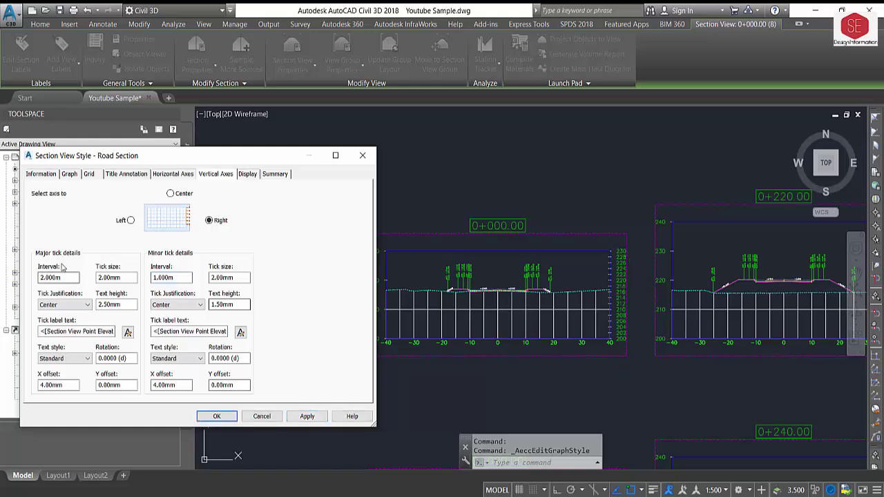
Settle on a 1 m major and 0.5 m minor vertical interval and apply.
left_click_drag(67, 278, 2, 283)
type("1")
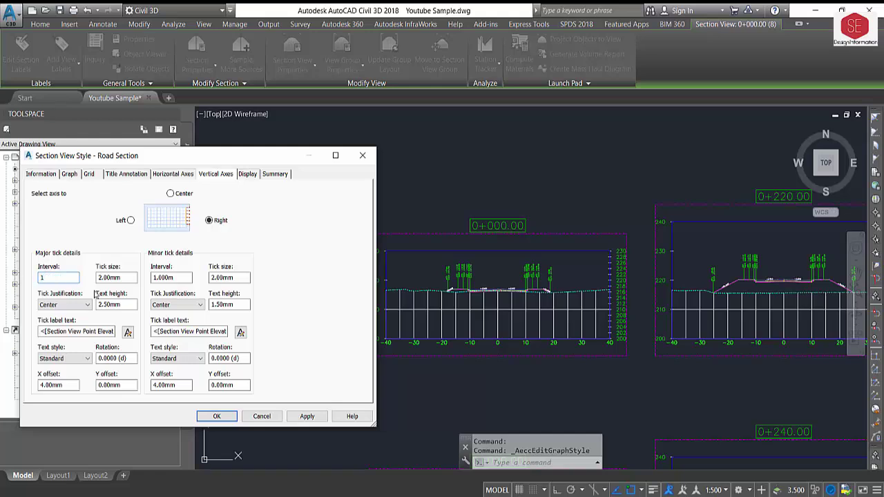
left_click_drag(188, 278, 2, 275)
type(".5")
left_click(309, 415)
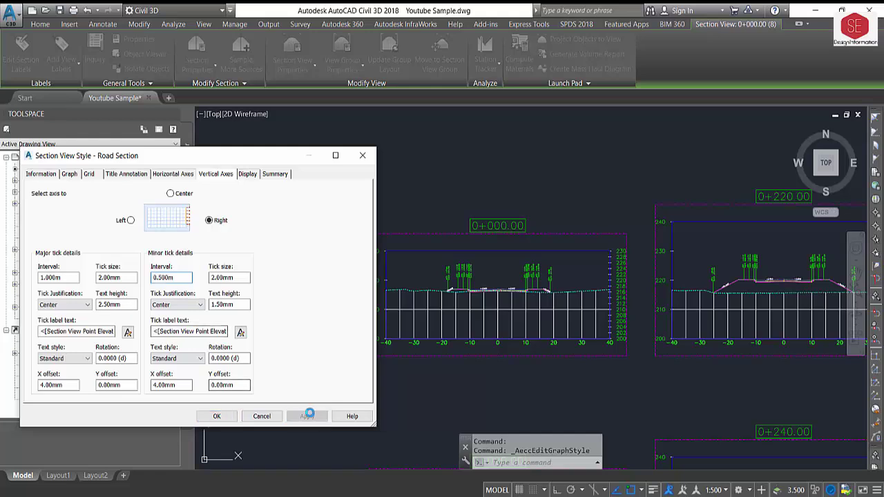
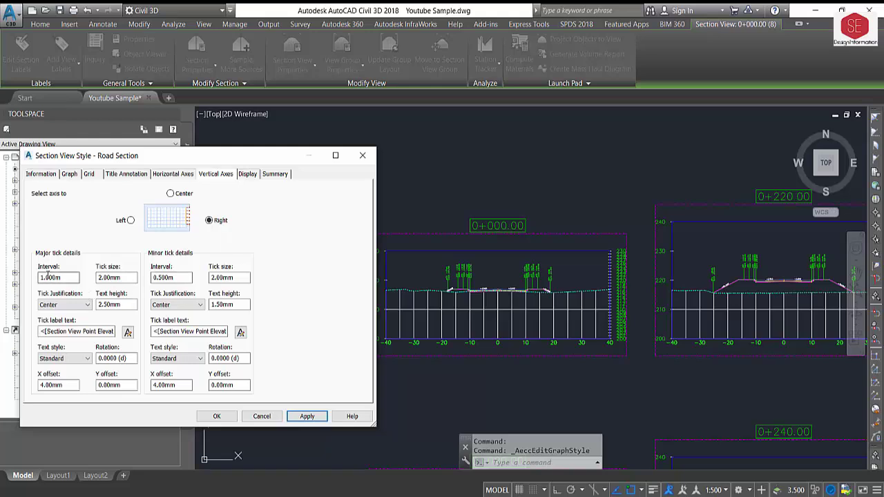
Try a vertical exaggeration of 0.5 on the Road Section style's Graph tab.
left_click(62, 277)
double_click(60, 277)
left_click(70, 176)
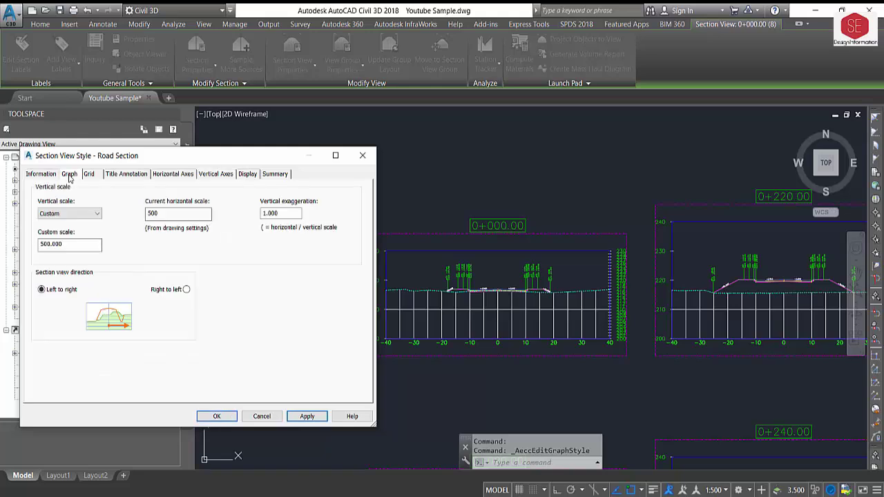
left_click(261, 214)
left_click_drag(287, 213, 105, 212)
key("BackSpace")
left_click(307, 416)
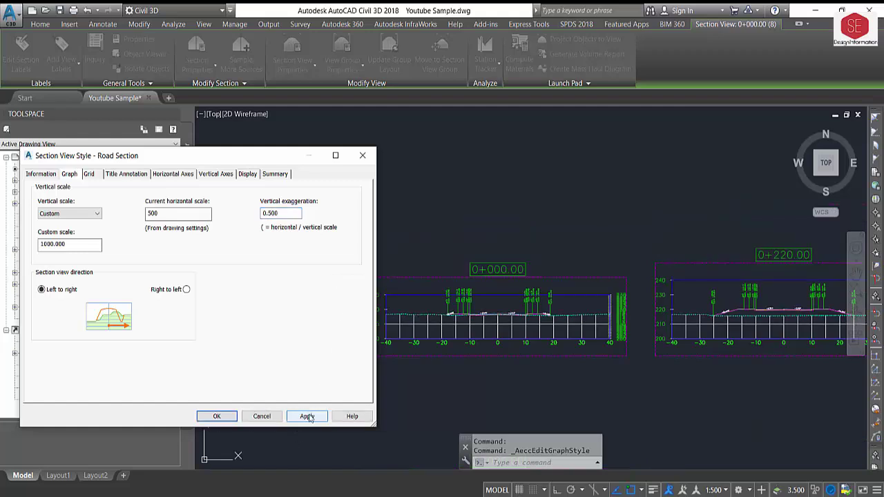
Try vertical exaggerations of 2 and 3, applying each, then reset it to 1.
double_click(280, 213)
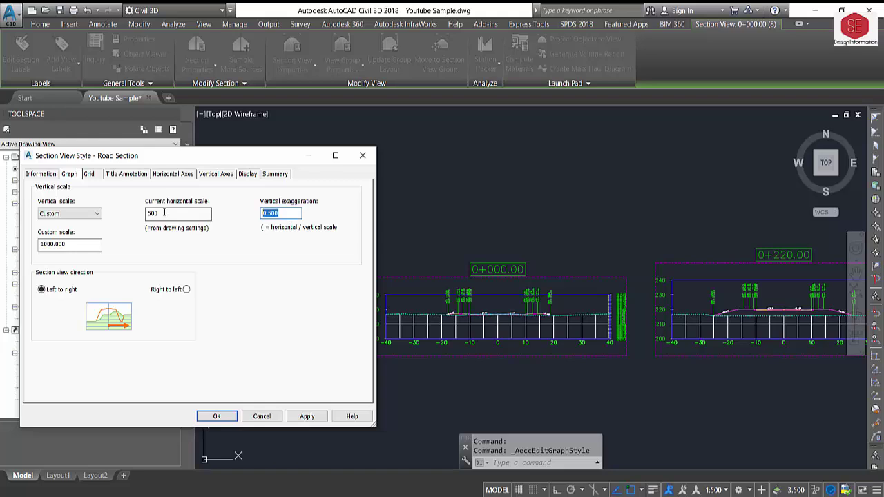
type("2")
left_click(308, 417)
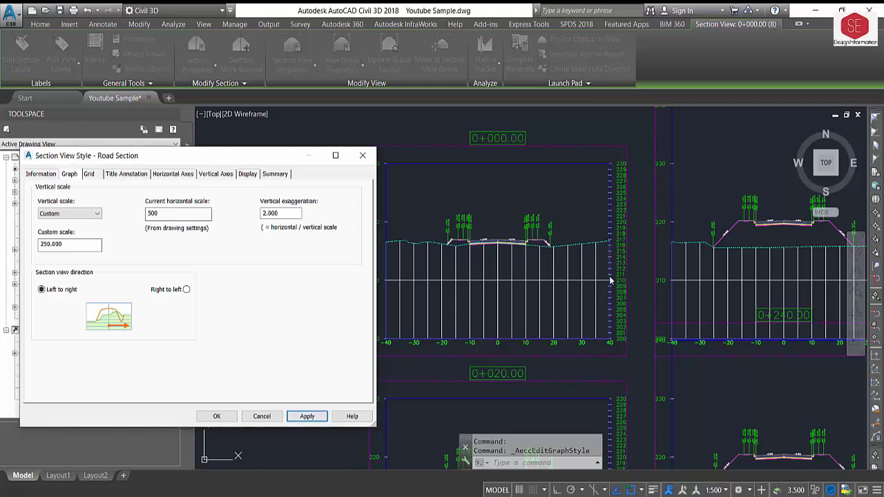
double_click(276, 213)
type("3")
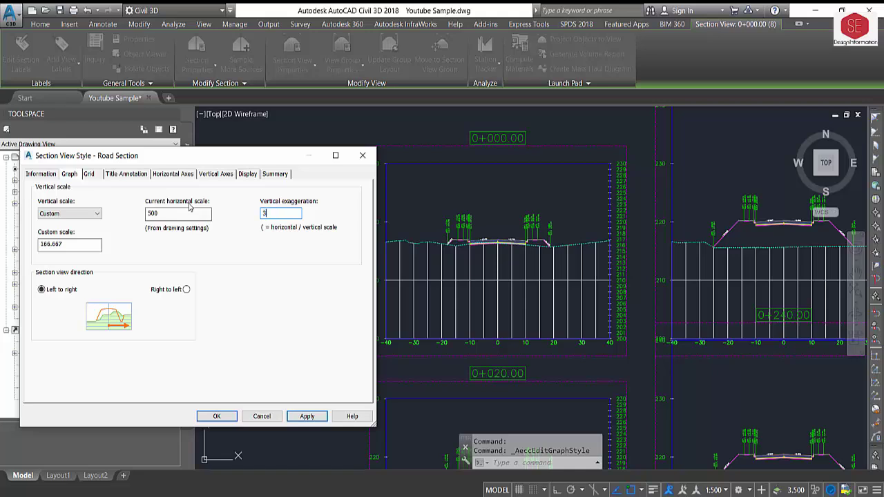
left_click(308, 416)
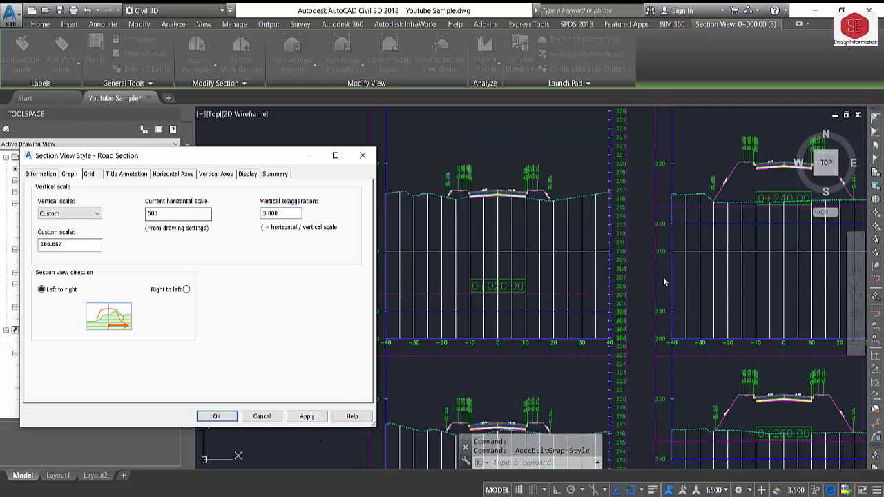
double_click(280, 213)
type("1")
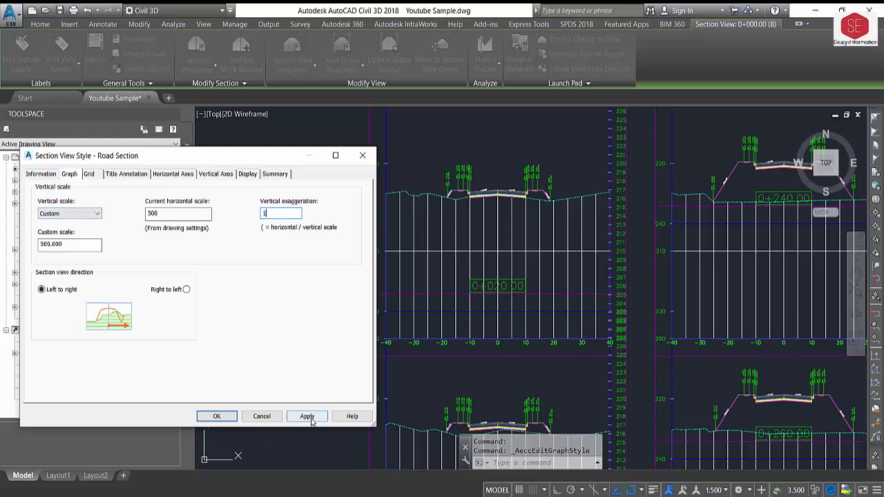
left_click(308, 417)
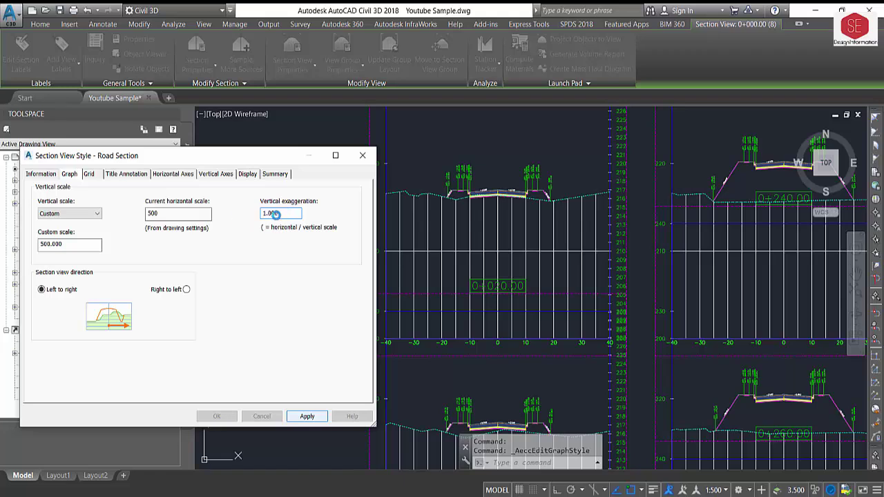
Set the horizontal scale to 500, review the Vertical Axes and Display tabs, and apply.
double_click(153, 214)
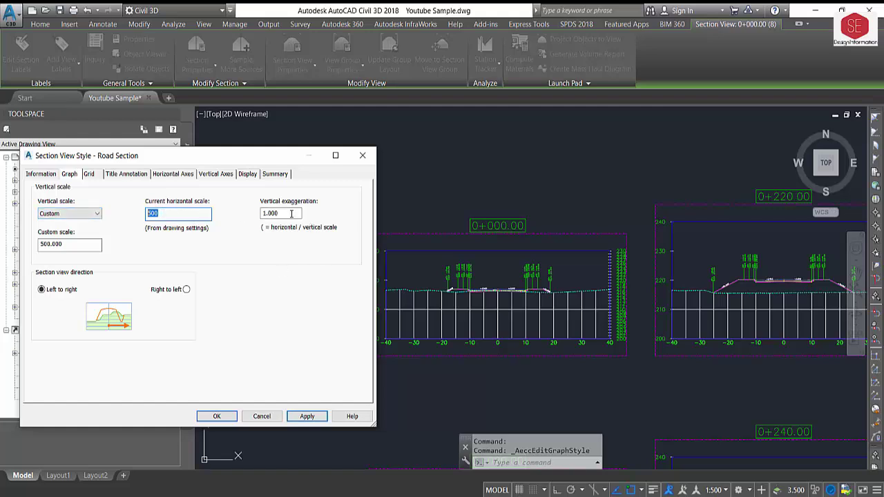
type("500")
left_click(39, 246)
left_click(221, 173)
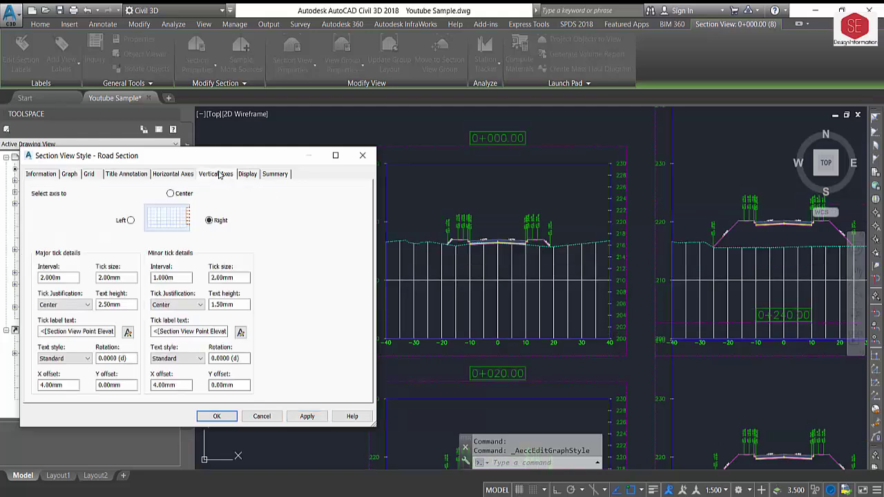
left_click(247, 173)
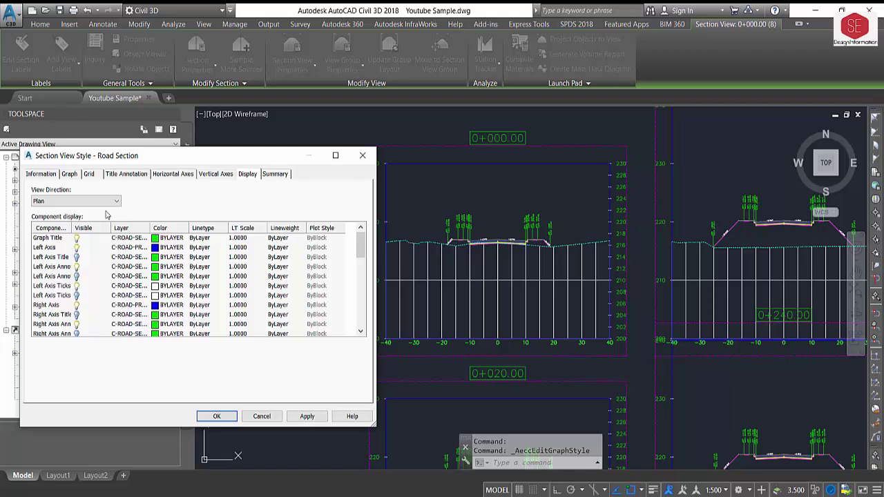
left_click(321, 419)
Accept the Road Section style settings and zoom around the section views.
left_click(230, 418)
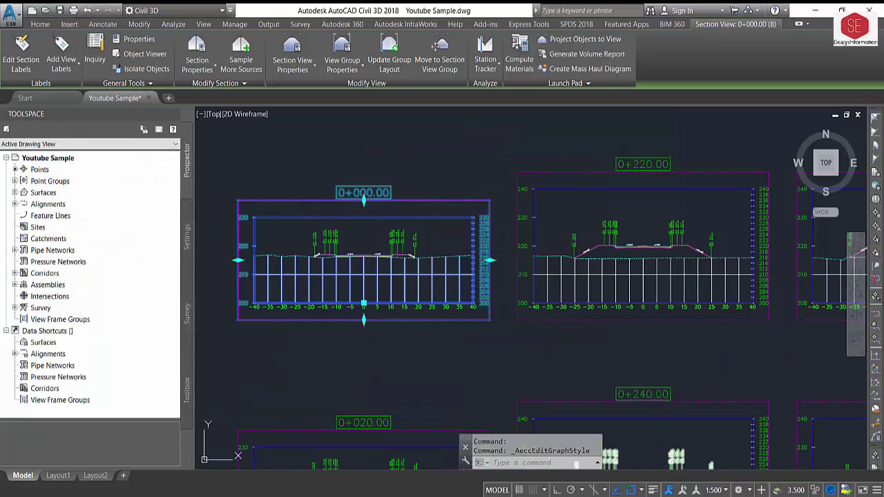
scroll(463, 146, "down", 1)
key("Escape")
scroll(463, 146, "down", 4)
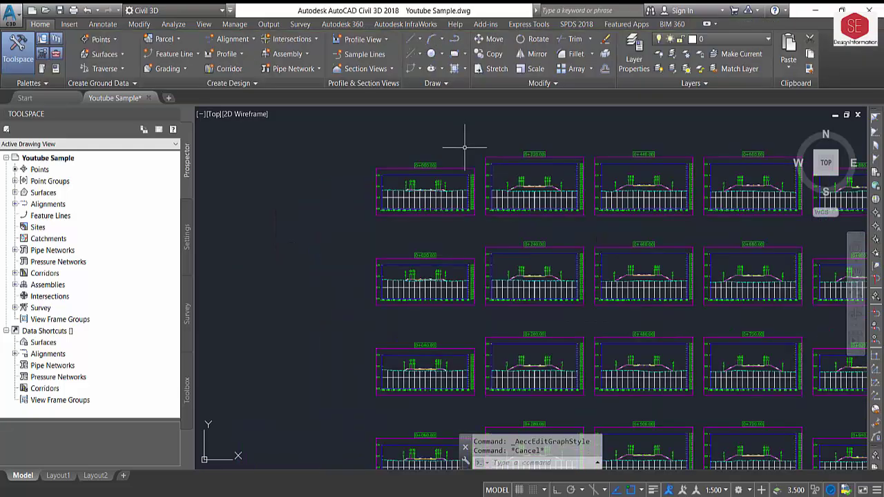
scroll(464, 145, "down", 1)
scroll(695, 283, "up", 6)
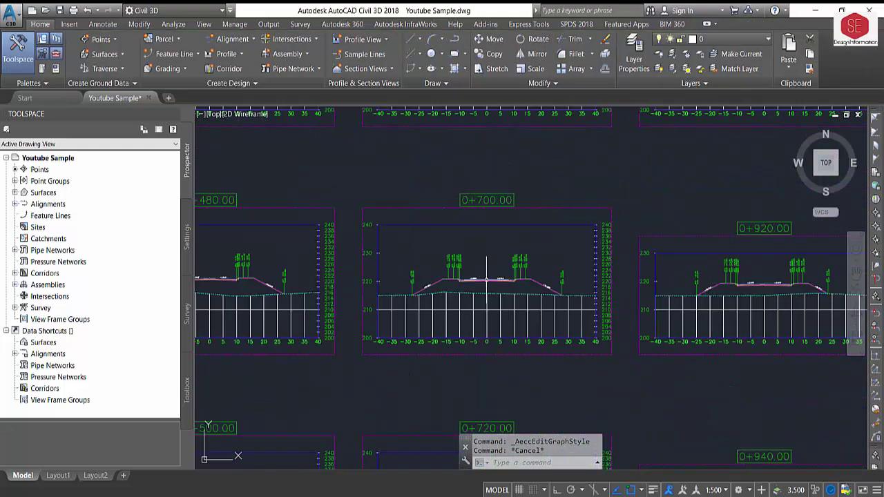
scroll(633, 203, "down", 5)
Select section view 0+000.00 and show its Section View Properties options.
scroll(545, 269, "up", 4)
scroll(580, 282, "up", 2)
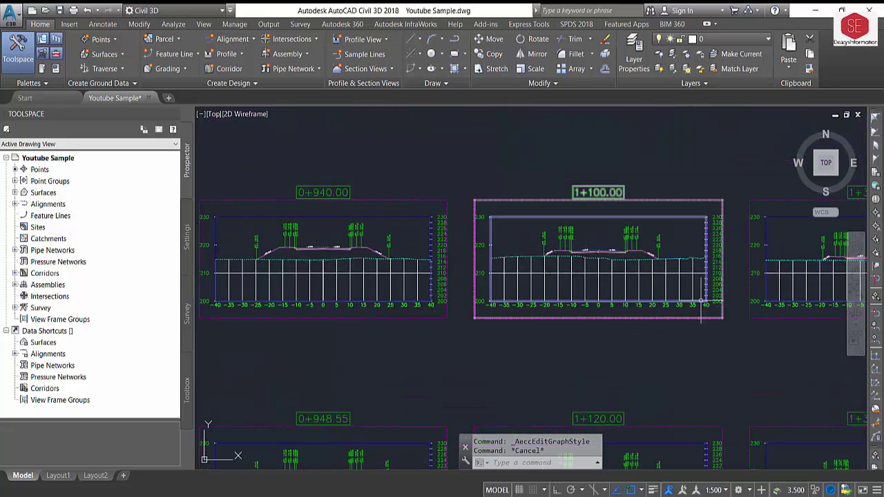
scroll(622, 269, "down", 3)
scroll(587, 261, "down", 2)
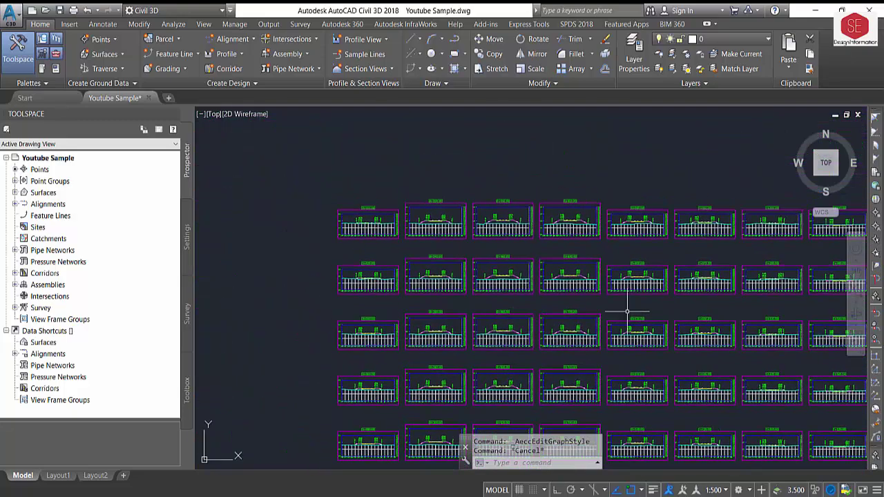
scroll(401, 191, "up", 4)
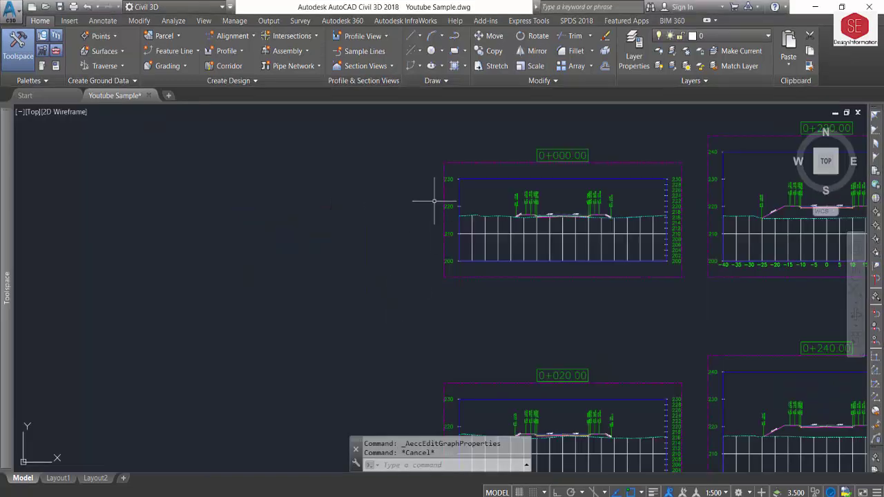
left_click(444, 220)
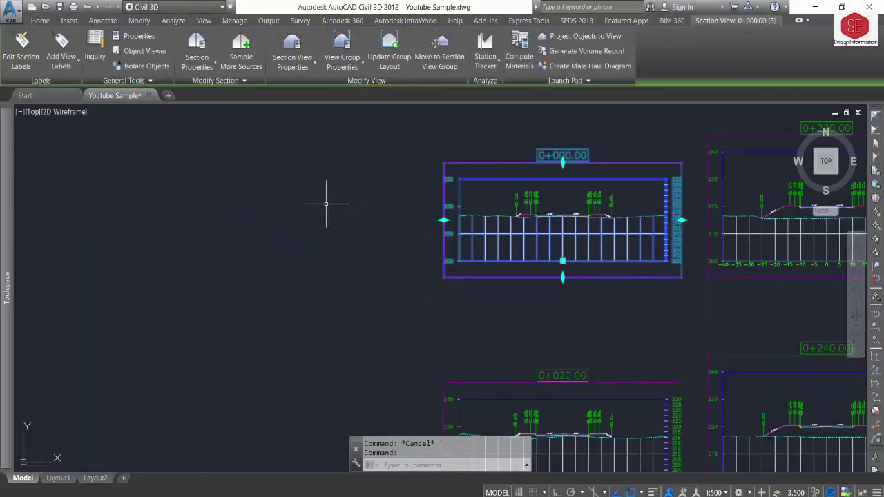
left_click(292, 62)
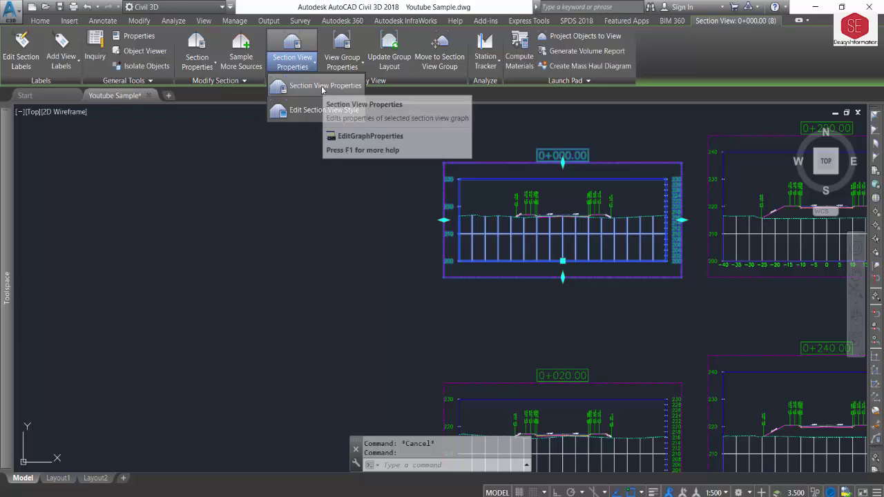
Review the 0+000.00 view's offset, elevation range, sections and bands settings.
left_click(319, 85)
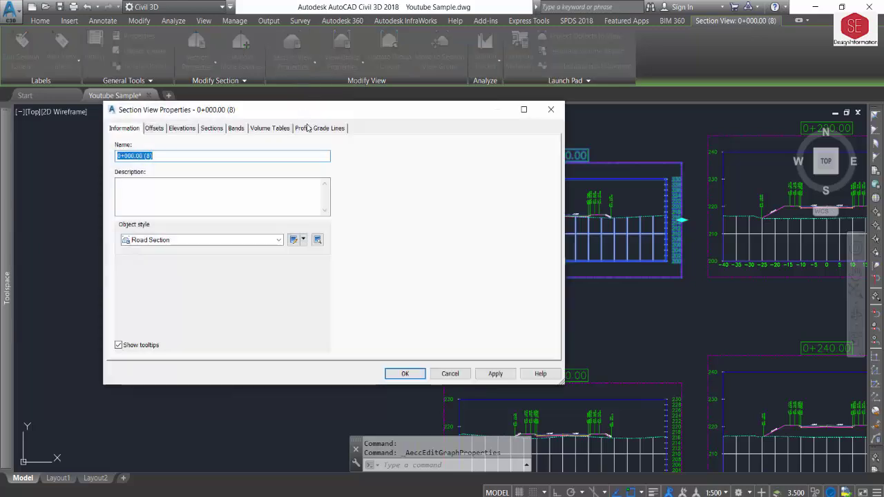
left_click_drag(302, 116, 230, 110)
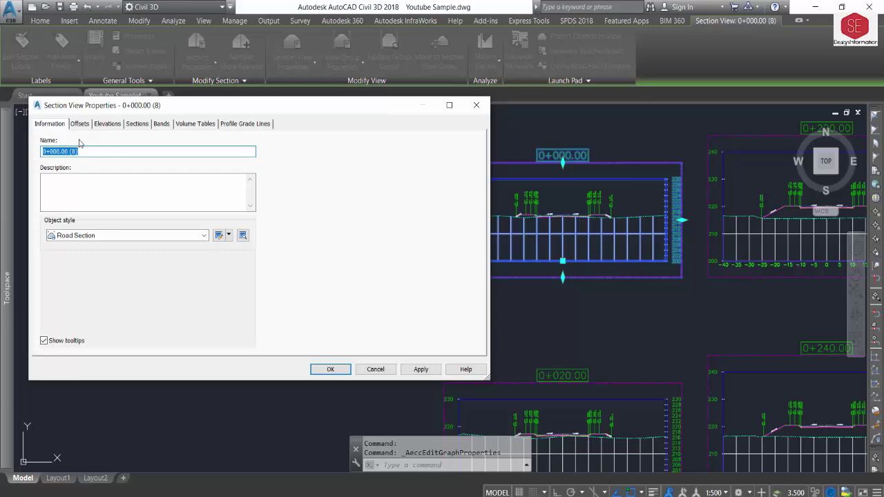
left_click(81, 128)
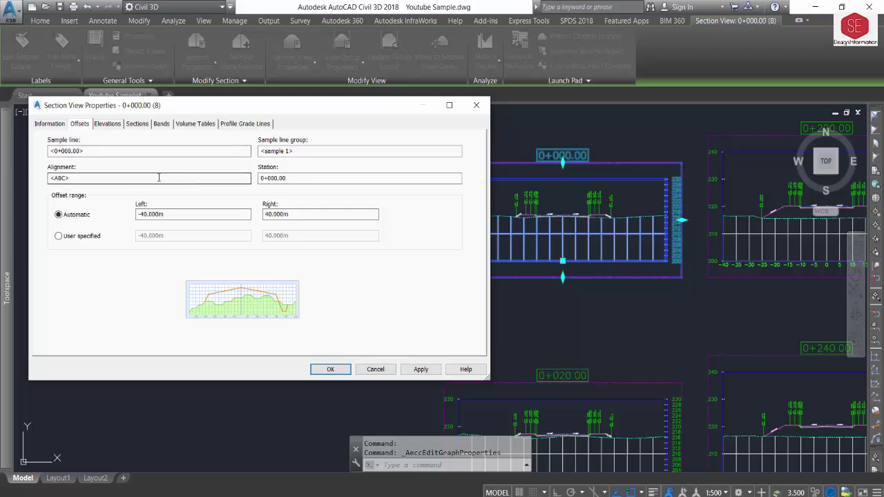
left_click(109, 123)
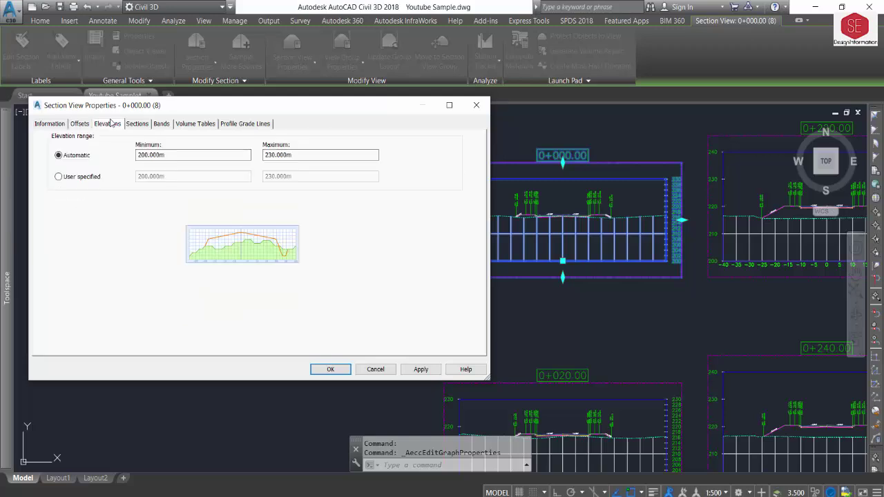
left_click(142, 125)
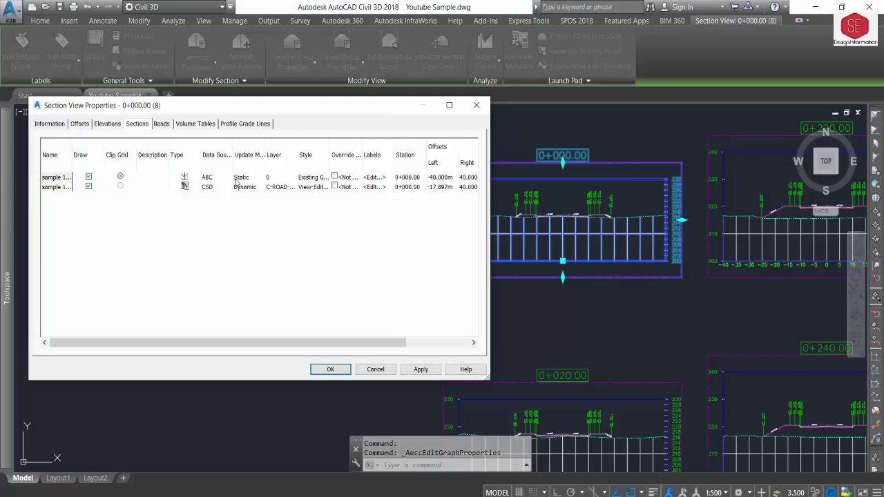
left_click(166, 129)
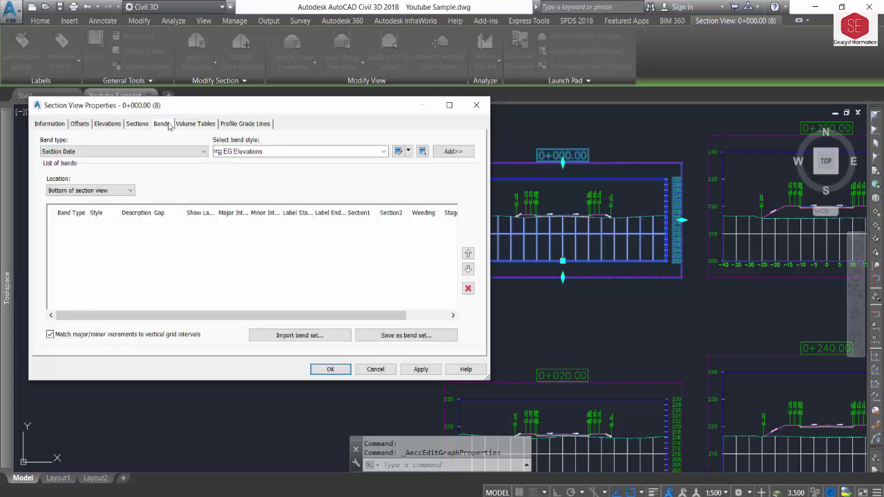
Keep Section Data band type, choose the EG Elevations style, and open it for editing.
left_click(69, 153)
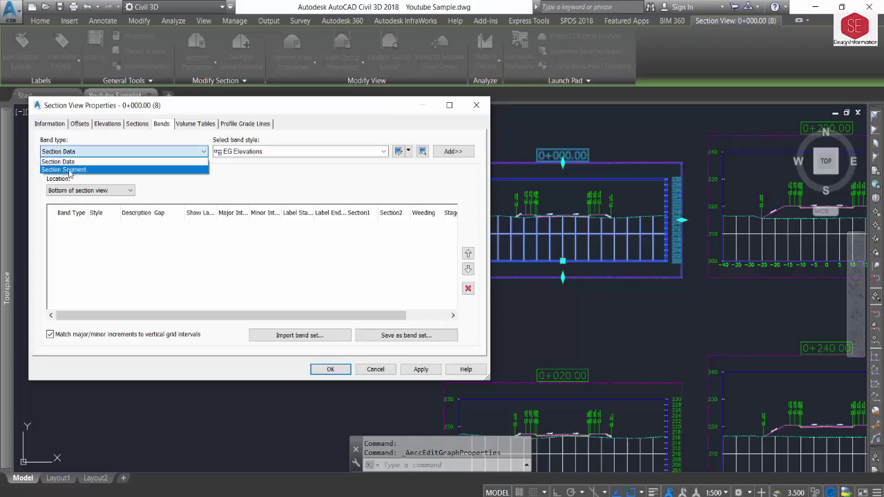
left_click(68, 161)
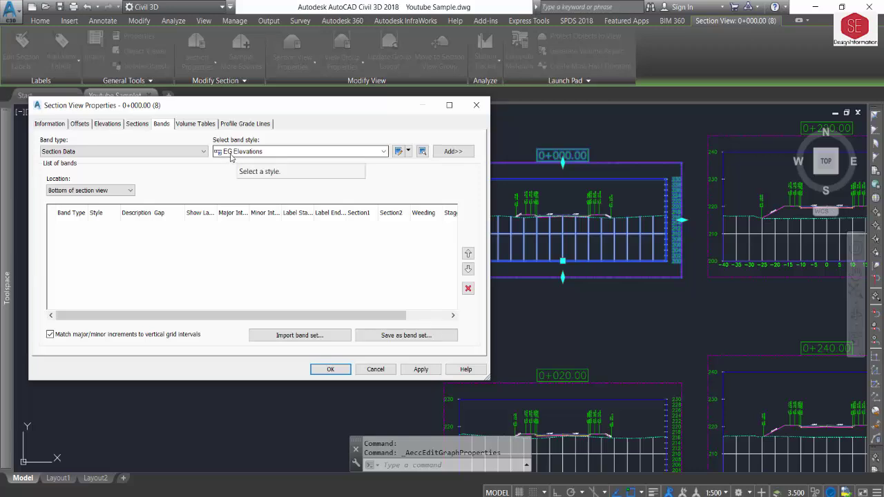
left_click(372, 154)
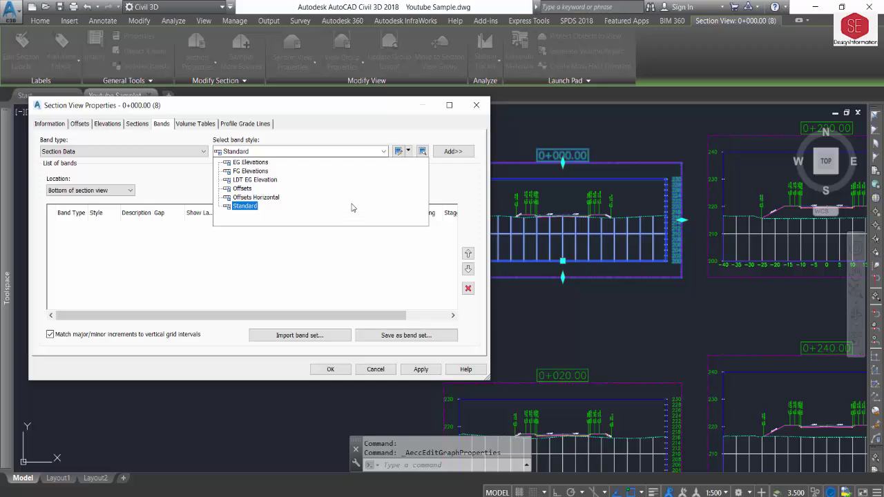
left_click(258, 163)
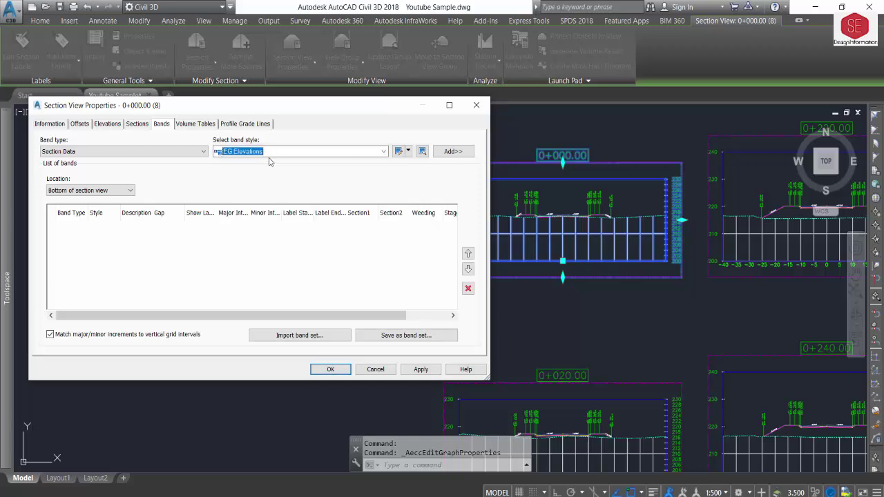
left_click(406, 151)
Review the EG Elevations band style's information, layout, display and summary tabs.
left_click(288, 135)
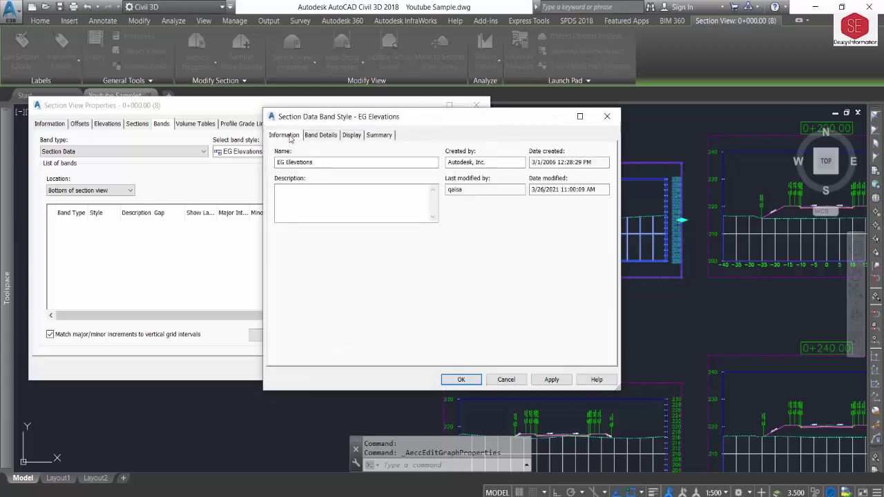
left_click(321, 135)
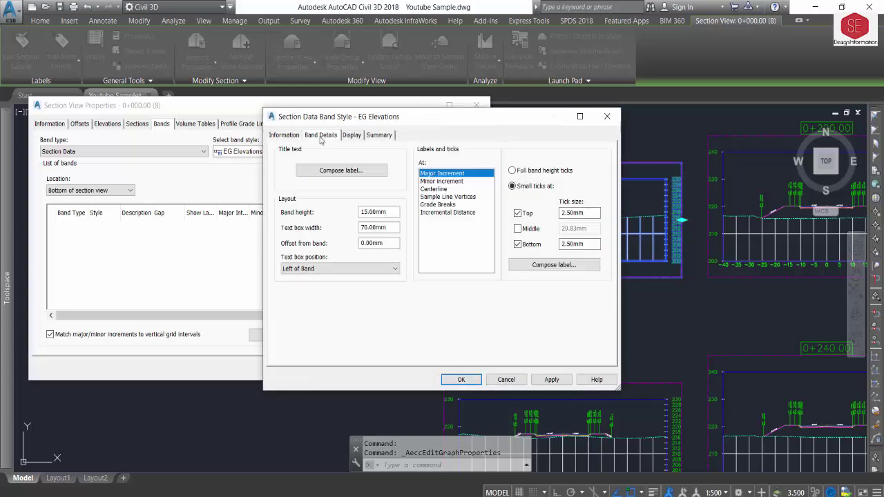
left_click(432, 189)
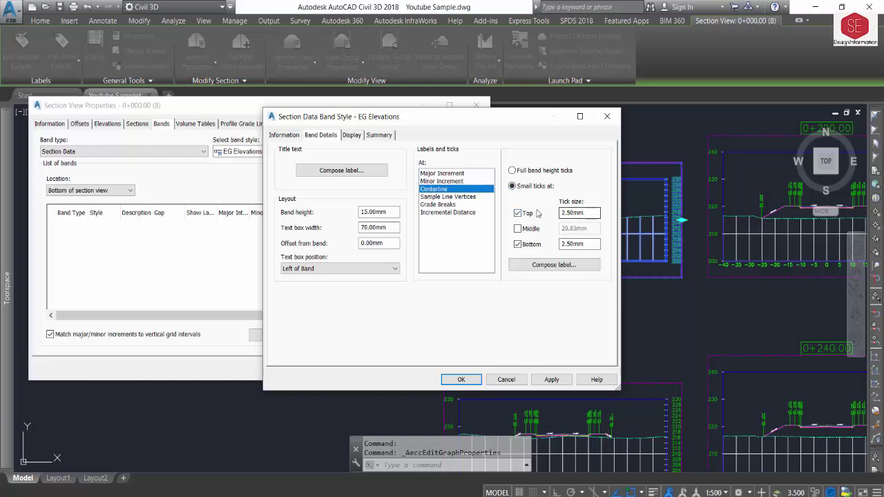
left_click(356, 137)
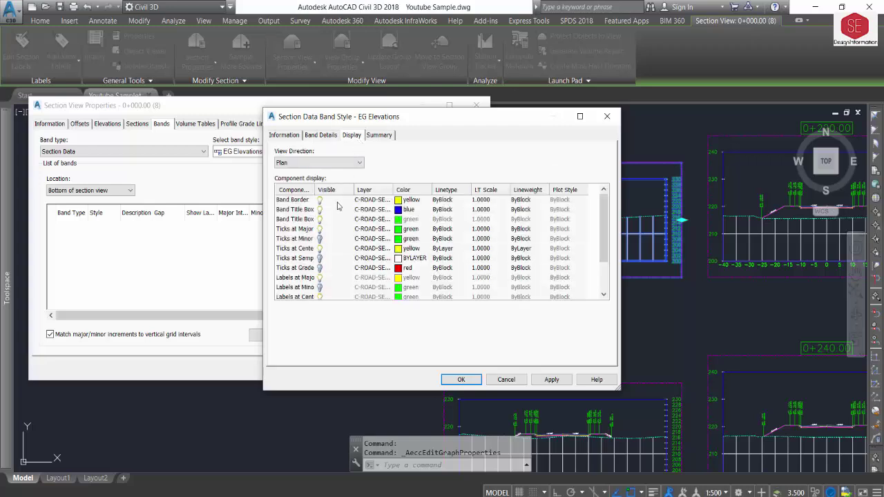
left_click(377, 137)
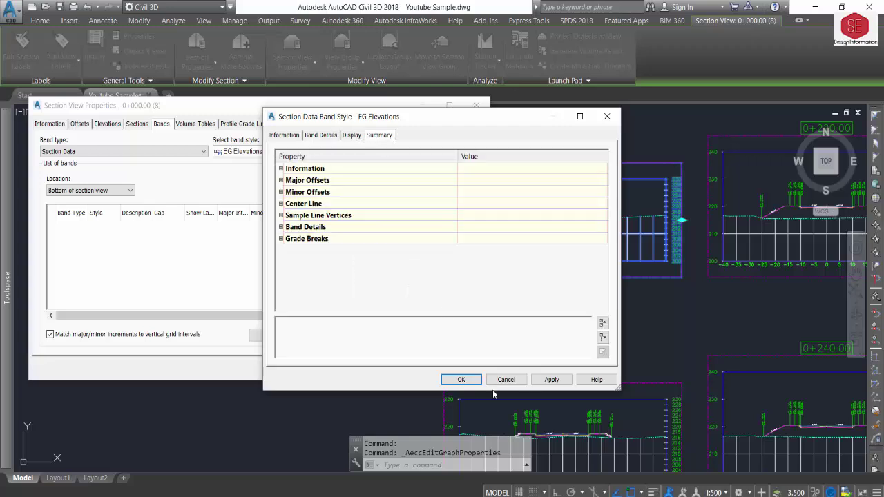
left_click(466, 380)
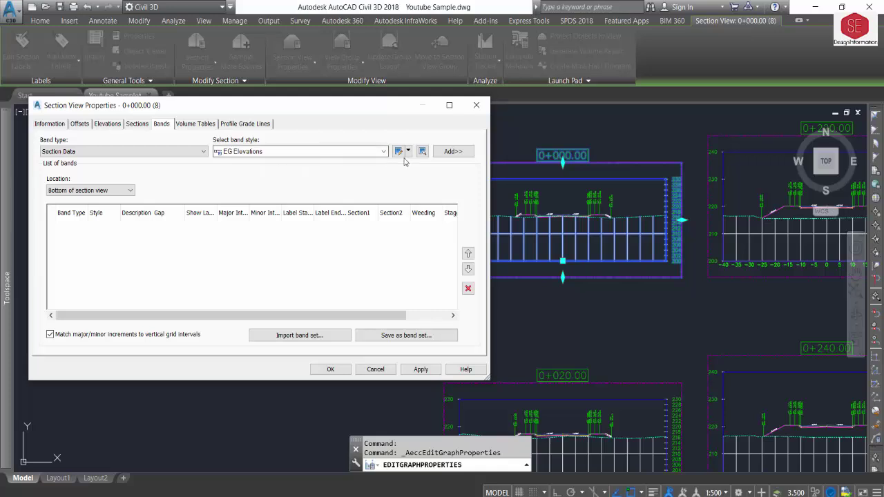
Add the EG Elevations band and bring the EXISTING ELEVATIONS title into view.
left_click(453, 152)
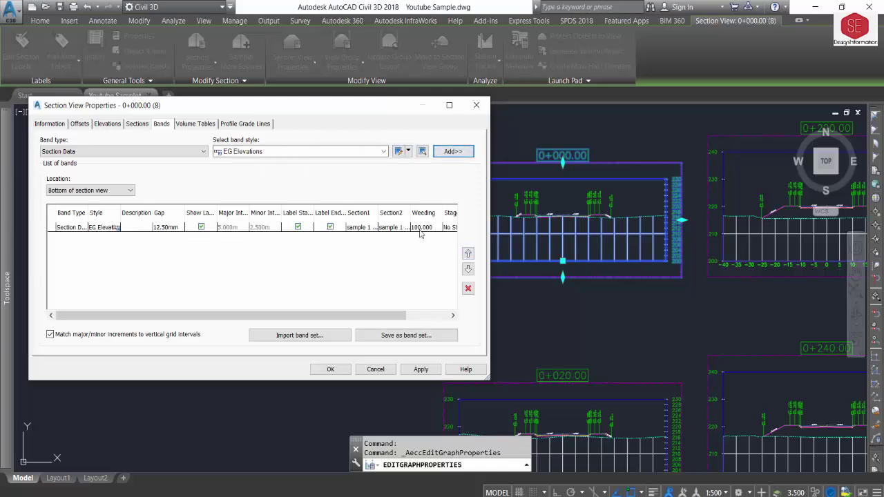
left_click(423, 370)
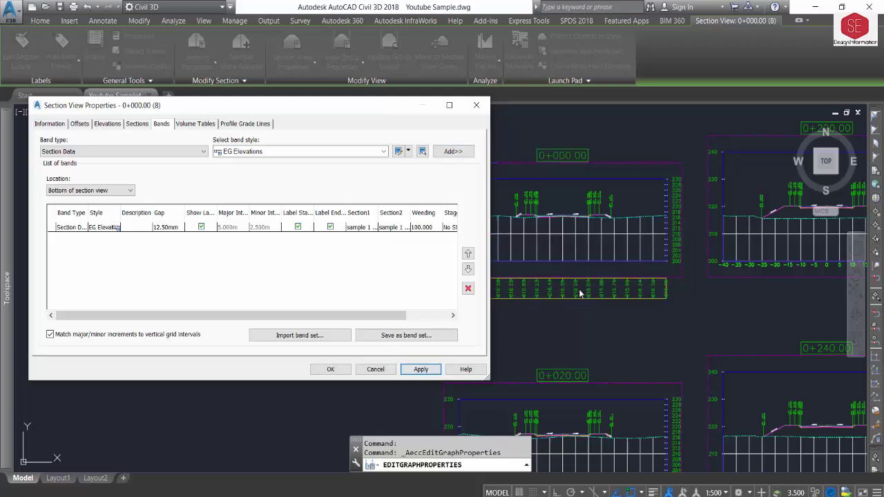
left_click(328, 370)
scroll(371, 297, "up", 3)
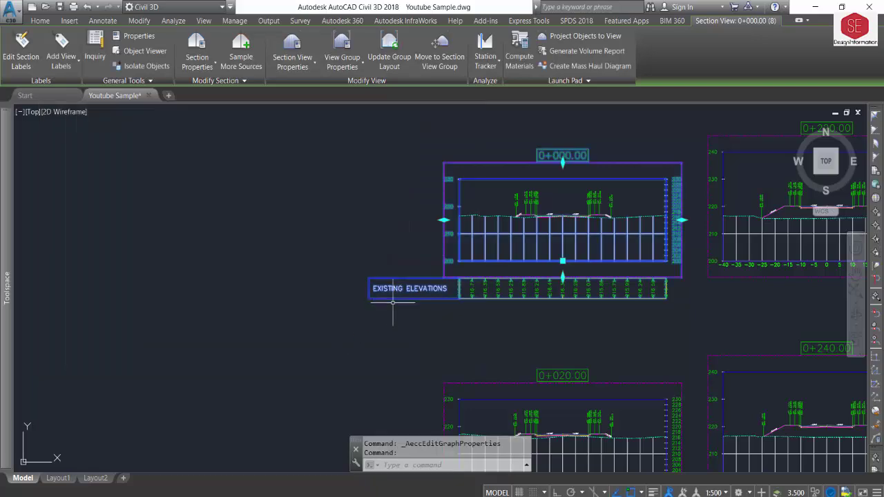
scroll(369, 293, "up", 3)
middle_click_drag(705, 315, 537, 317)
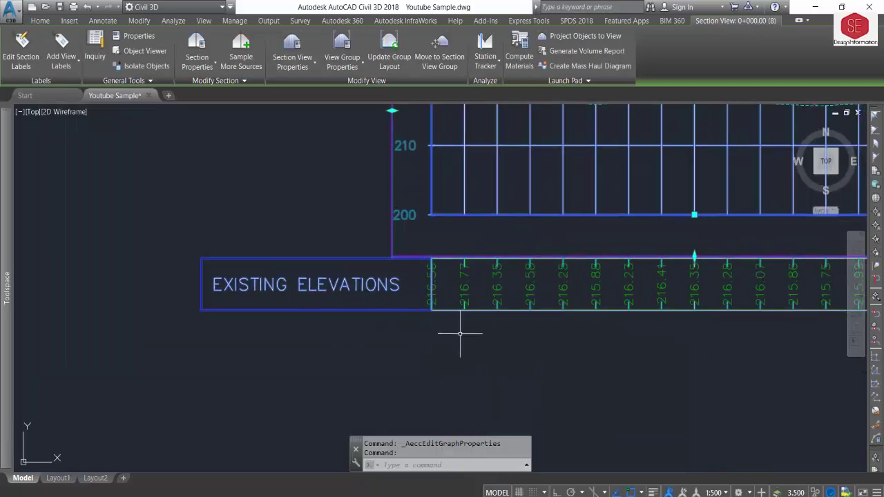
key("Escape")
Reselect section view 0+000.00 for further editing.
left_click(445, 280)
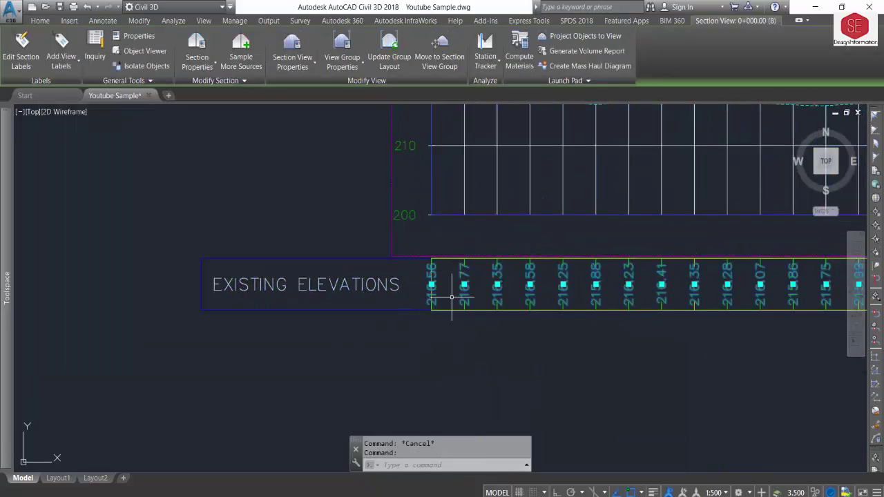
scroll(457, 239, "down", 2)
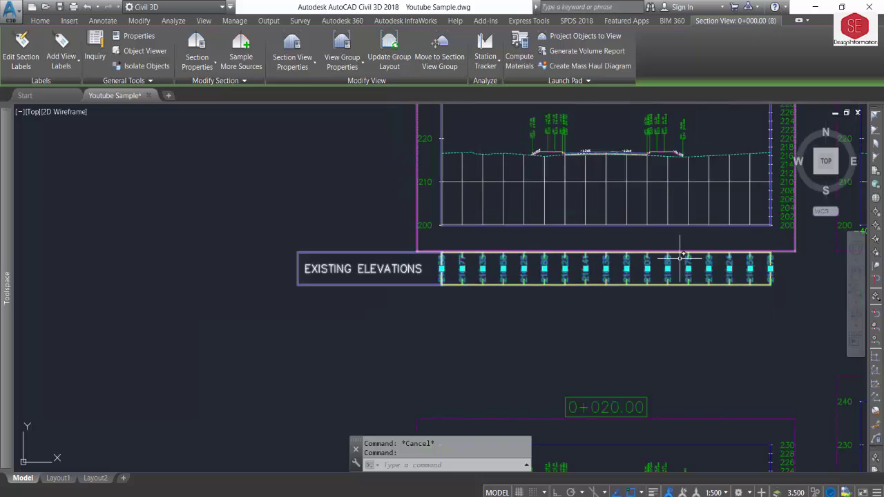
key("Escape")
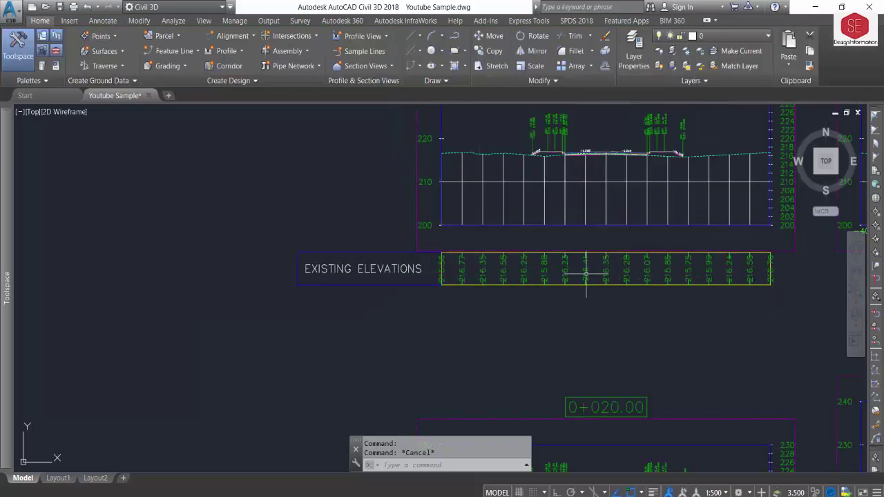
left_click(417, 241)
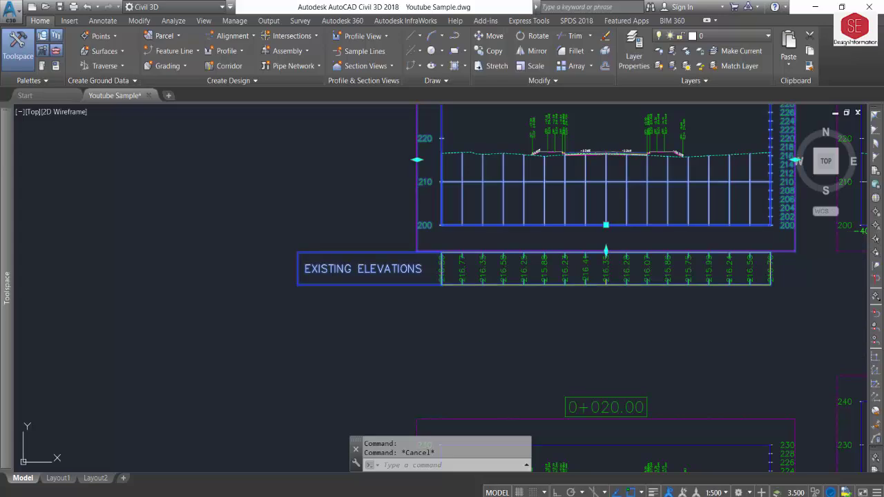
Add an FG Elevations band (PROPOSED ELEVATIONS) below EXISTING ELEVATIONS on view 0+000.00.
left_click(303, 65)
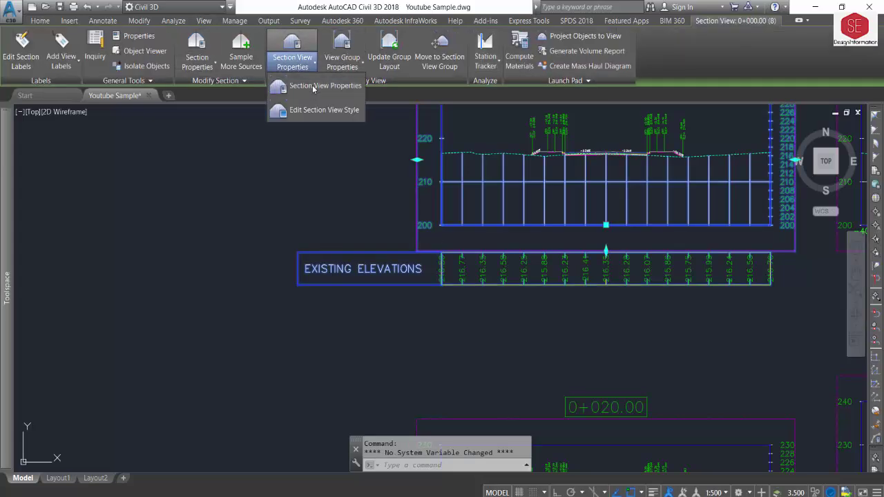
left_click(310, 87)
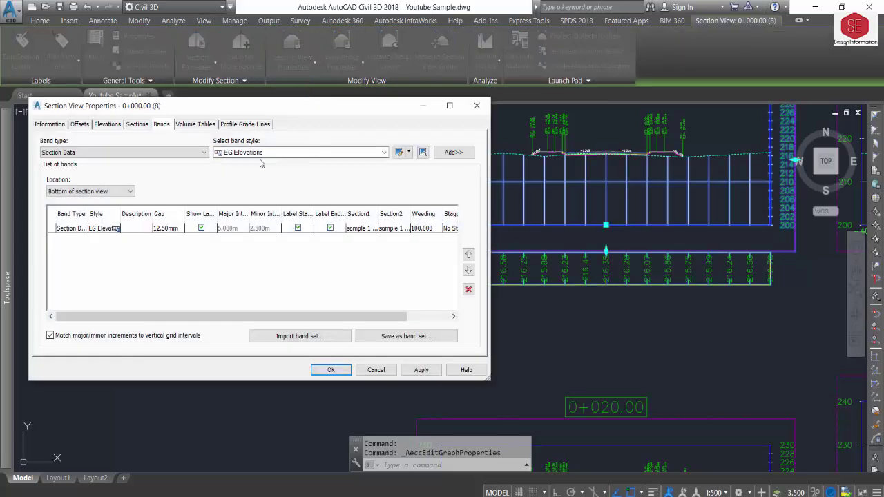
left_click(228, 153)
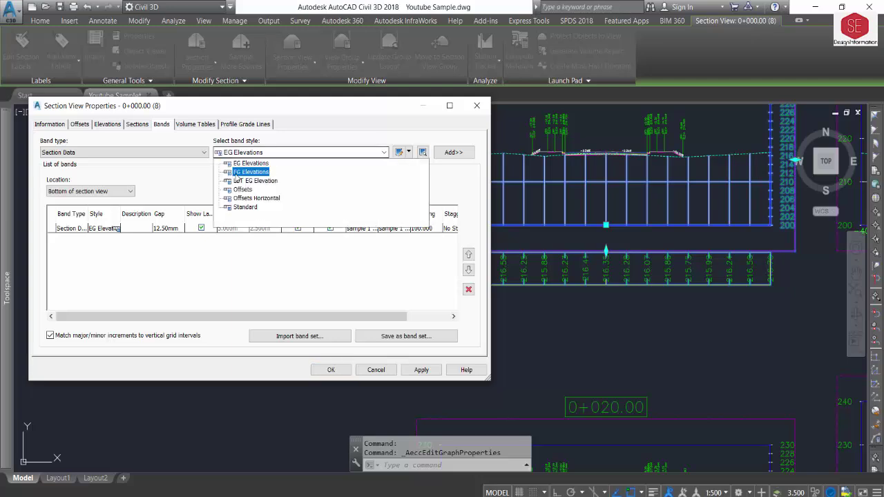
left_click(261, 173)
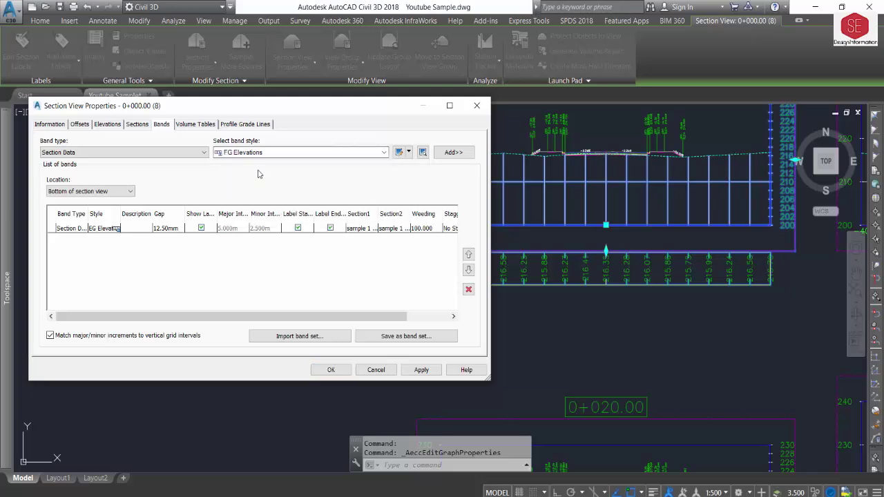
left_click(454, 152)
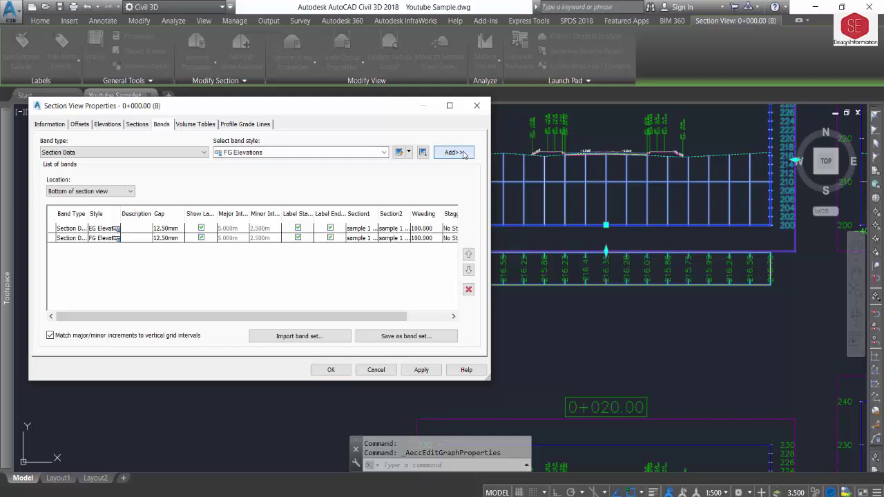
left_click(416, 371)
left_click(332, 371)
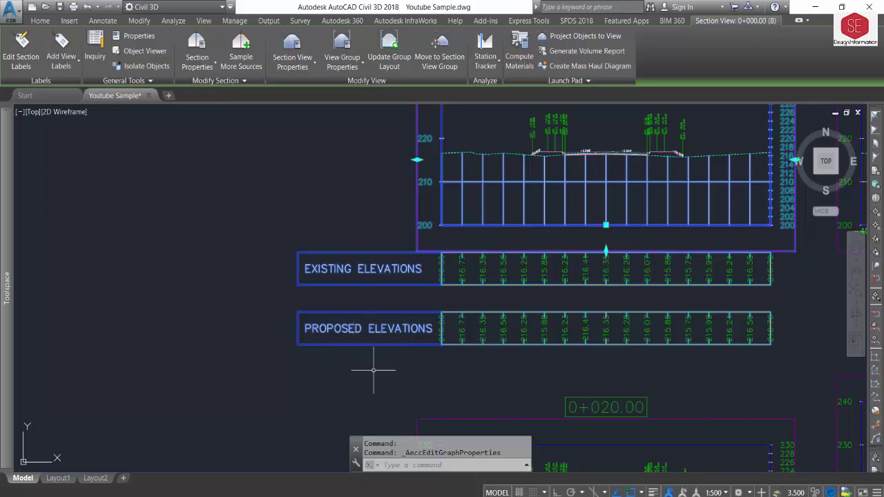
key("Escape")
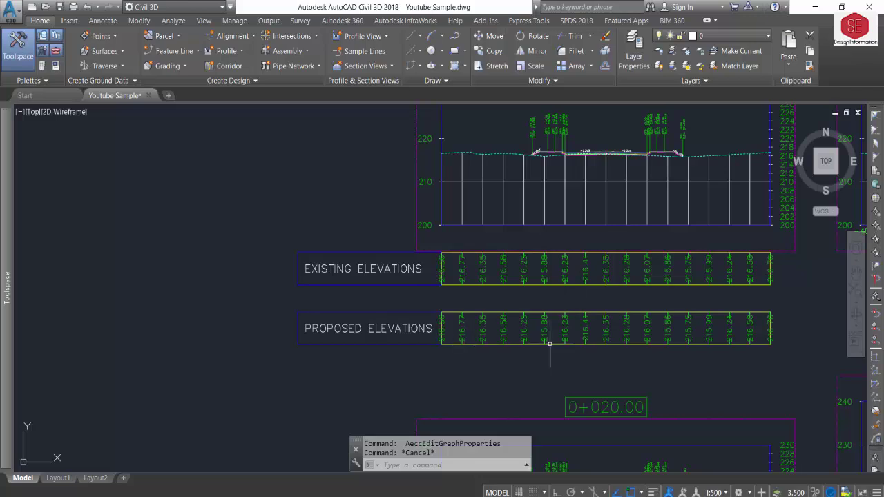
Add an Offsets band to view 0+000.00 and zoom to inspect all three bands.
left_click(415, 242)
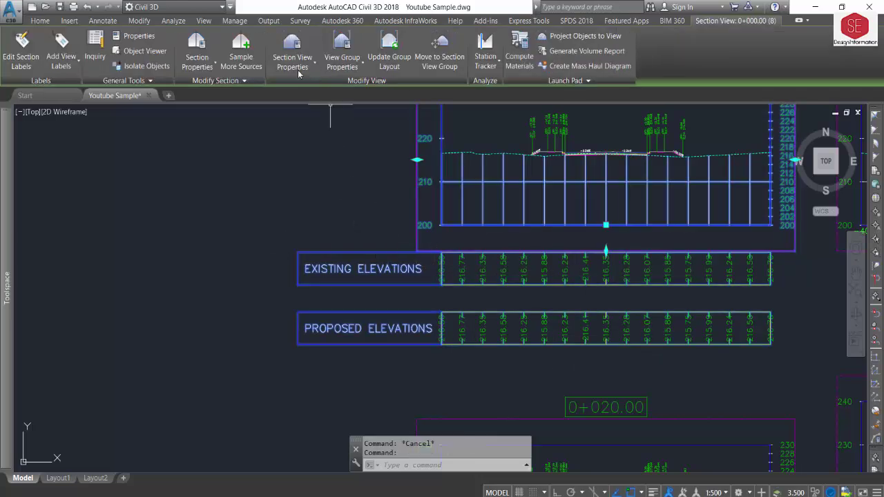
left_click(297, 69)
left_click(297, 83)
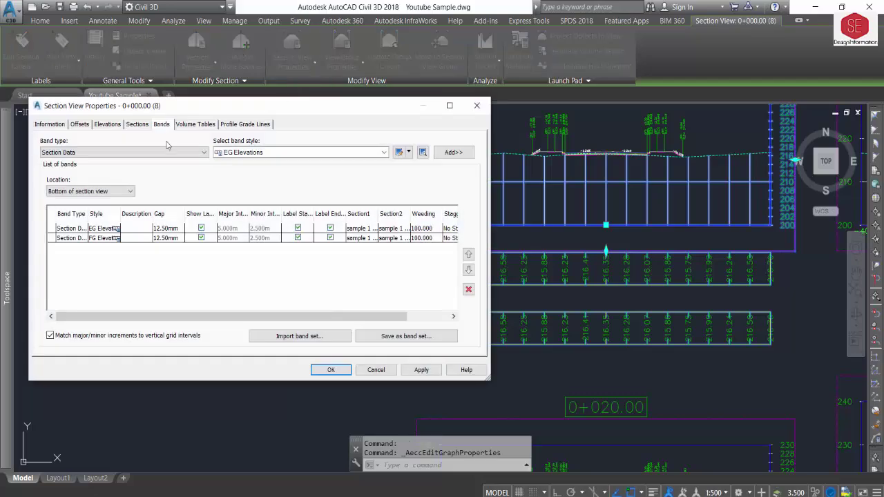
left_click(341, 155)
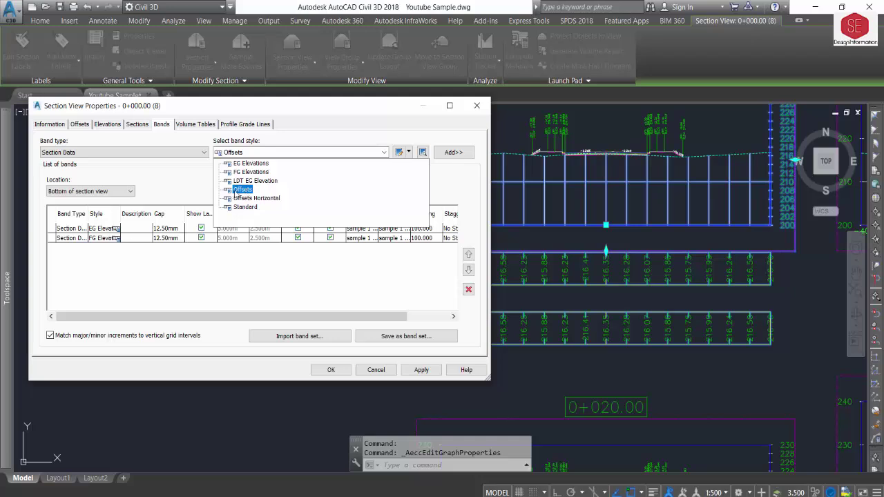
left_click(243, 189)
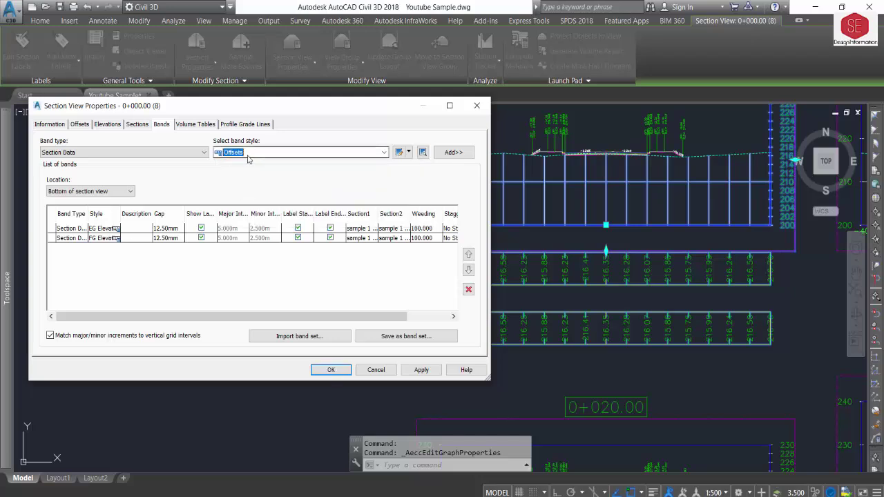
left_click(462, 153)
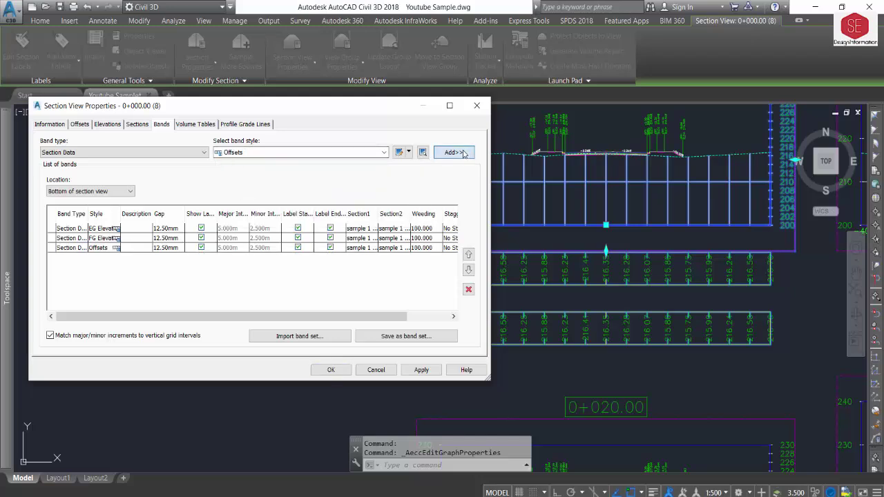
left_click(421, 370)
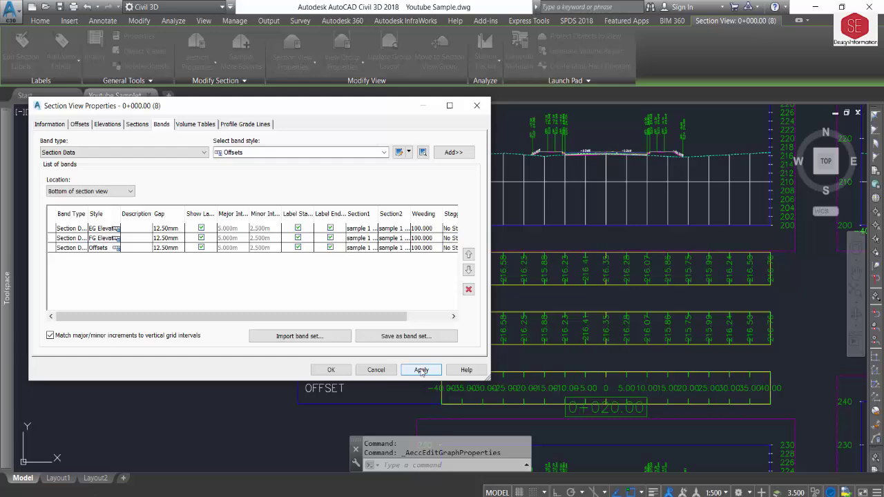
left_click(331, 370)
scroll(582, 392, "up", 4)
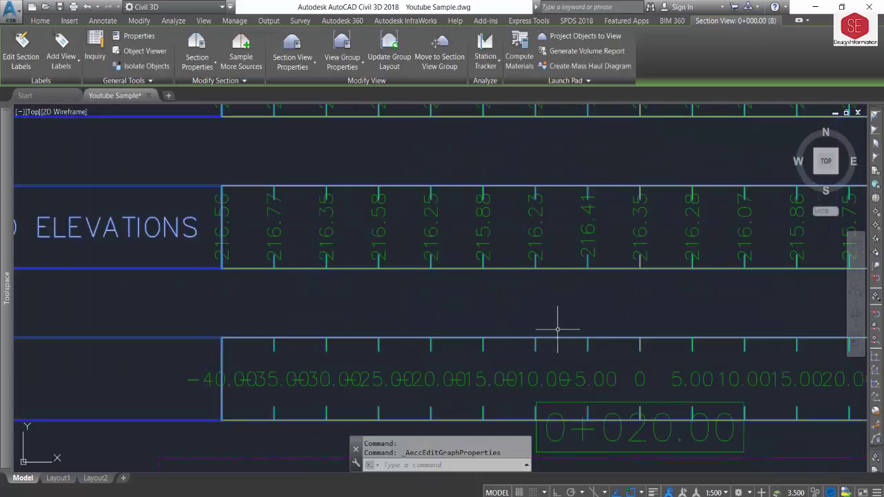
scroll(464, 330, "down", 2)
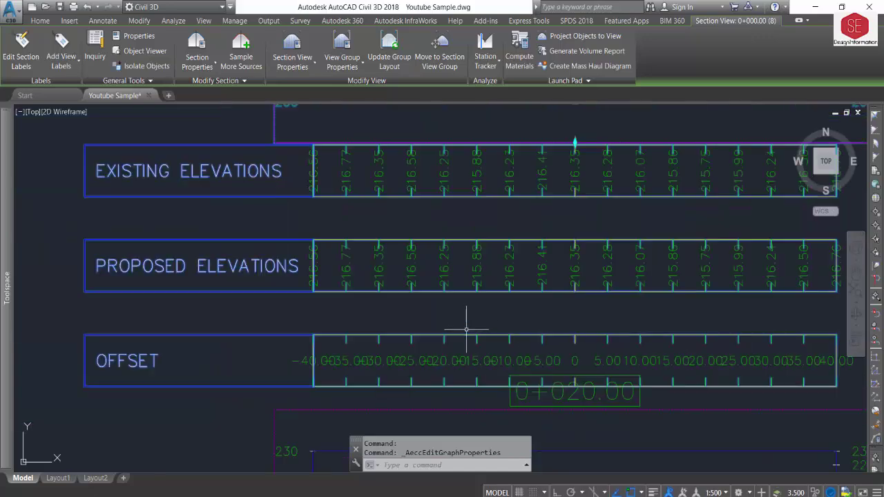
scroll(597, 338, "down", 2)
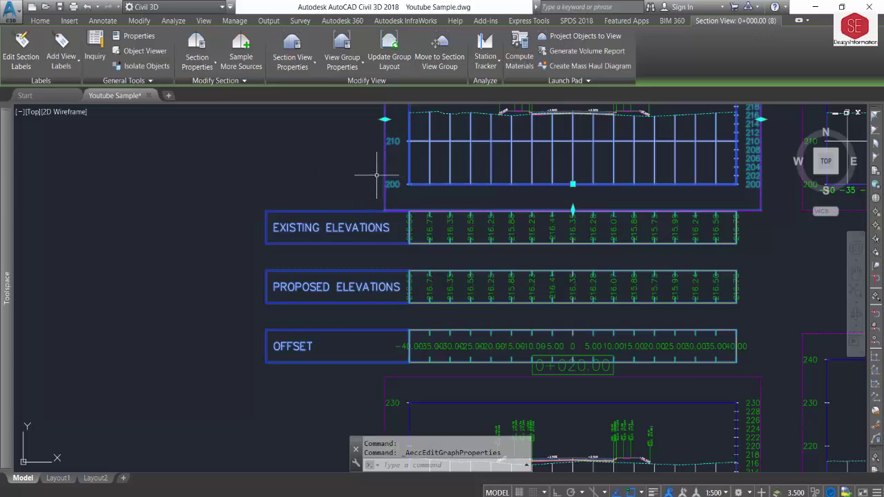
Pick the Offsets Horizontal band style in the 0+000.00 view's band properties.
left_click(297, 66)
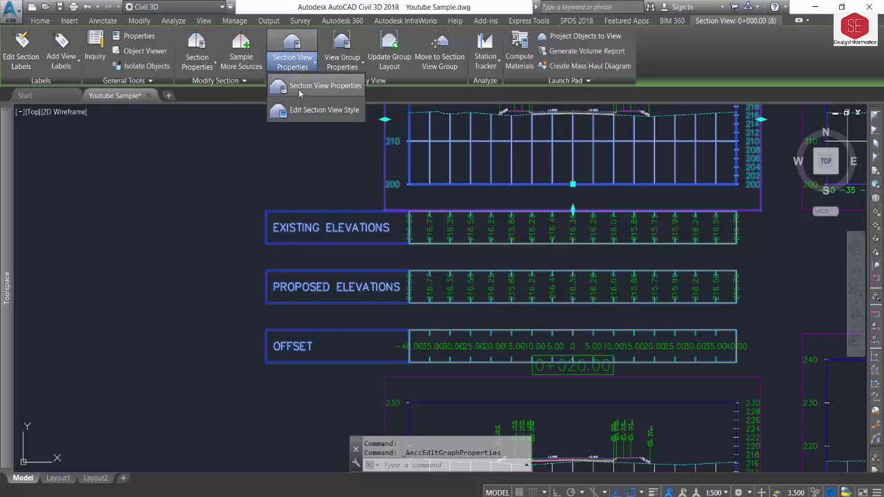
left_click(299, 90)
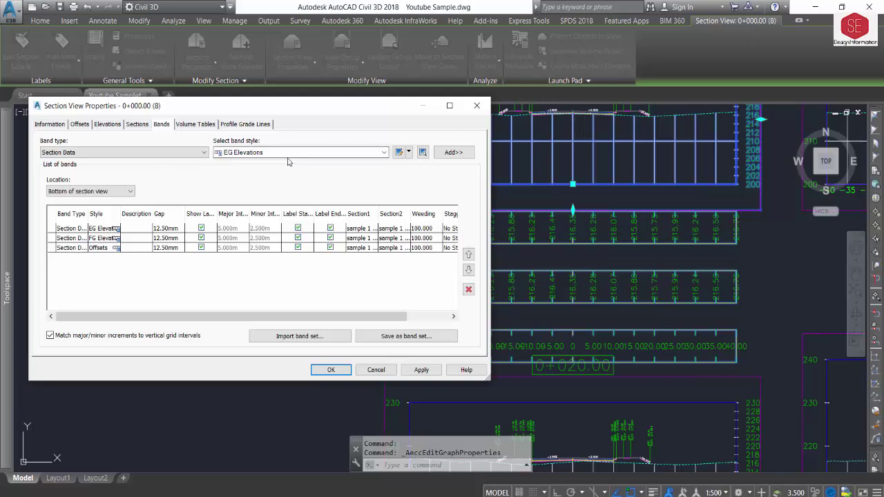
left_click(289, 154)
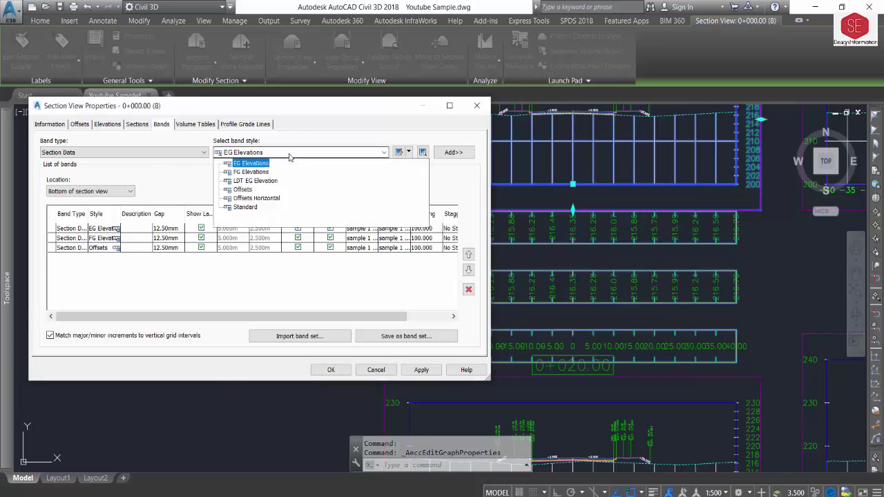
left_click(263, 200)
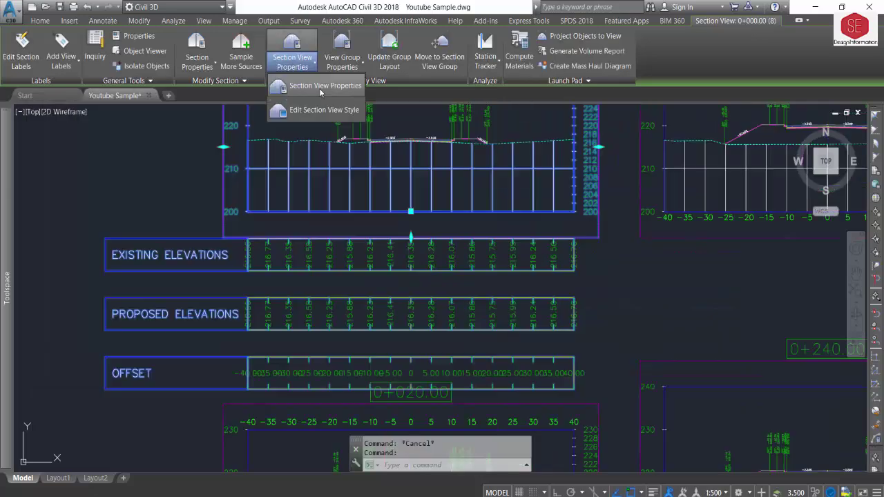
left_click(320, 86)
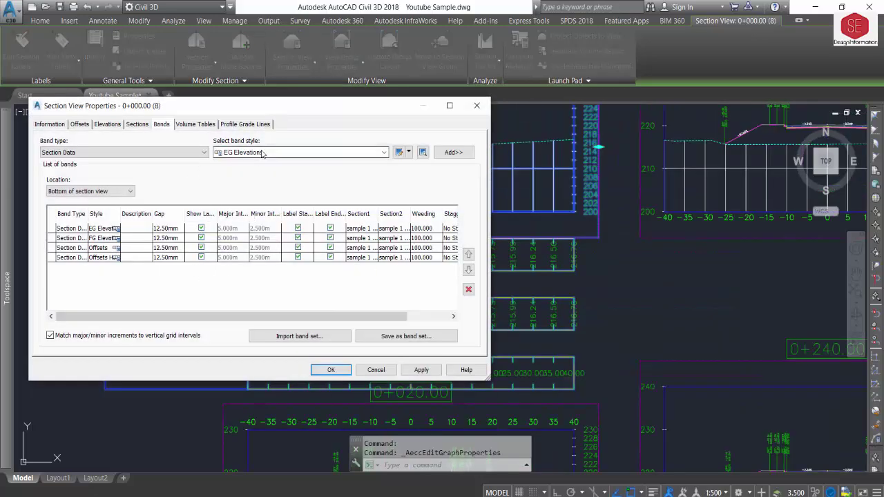
left_click(261, 154)
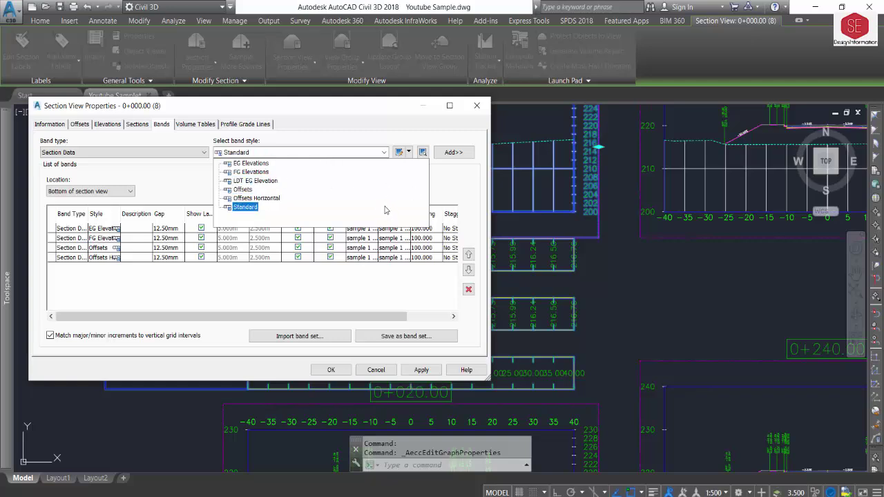
left_click(250, 163)
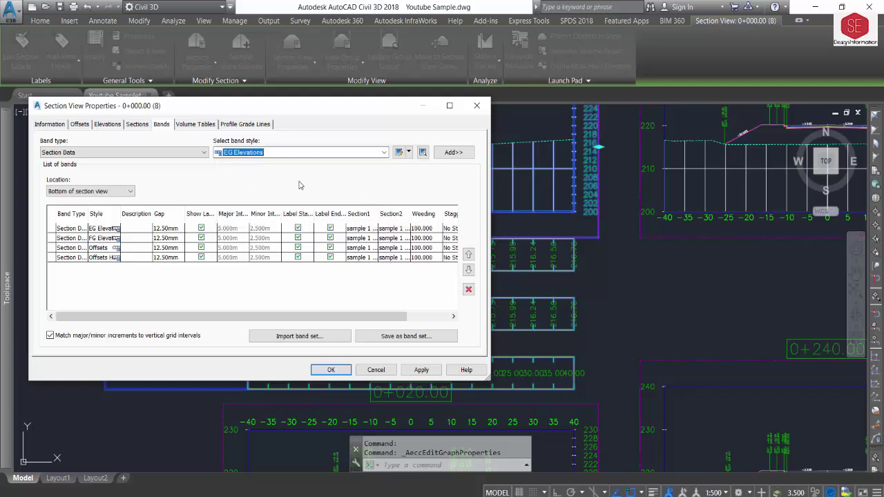
Turn off end labels on the Offsets Horizontal and Offsets bands, applying each change.
left_click(330, 257)
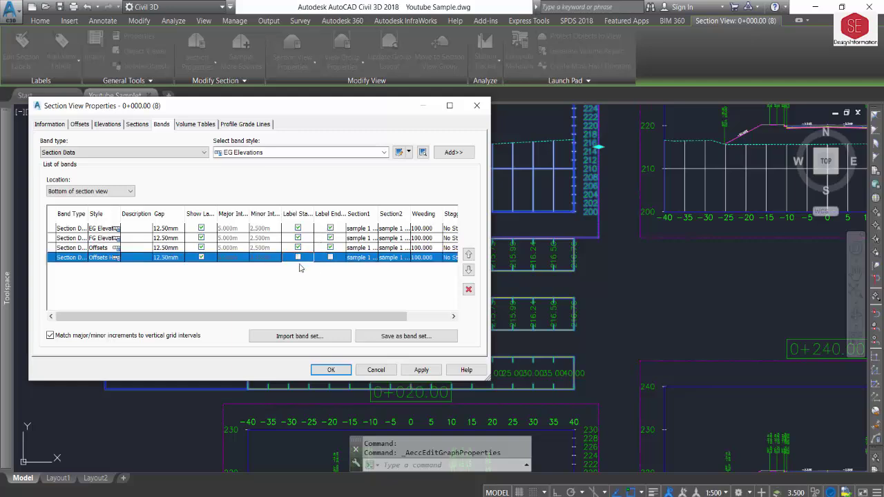
left_click(421, 370)
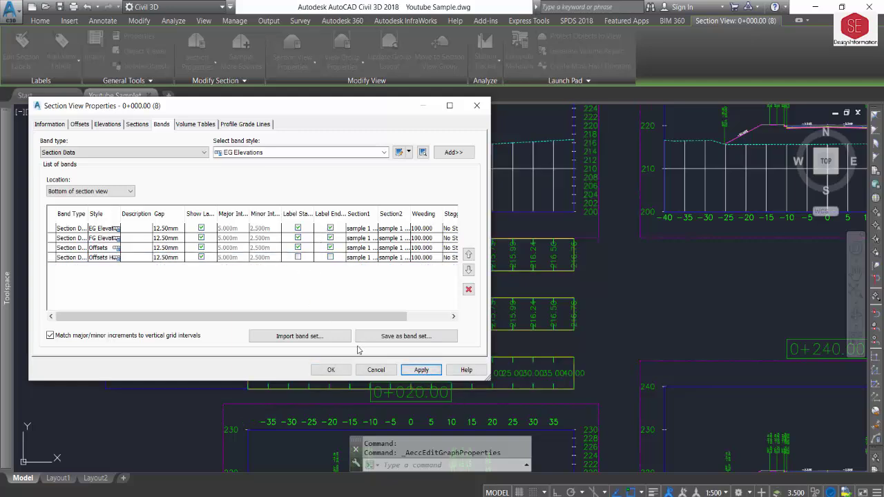
left_click(330, 248)
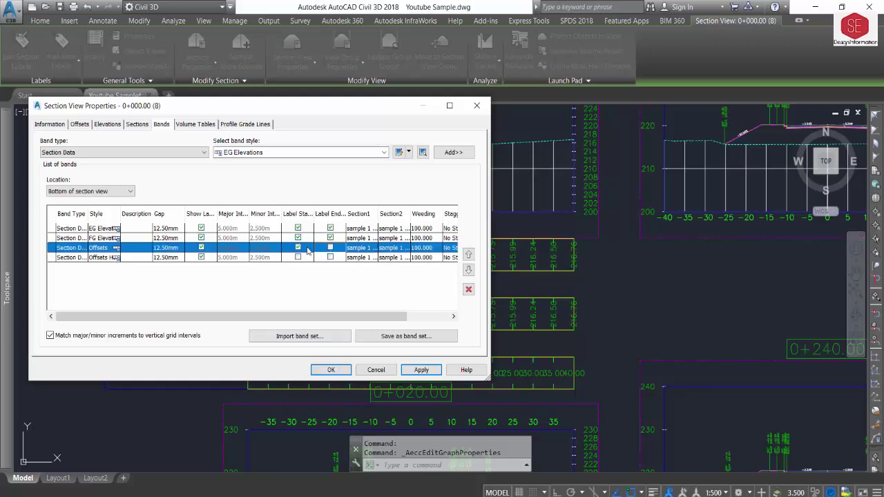
left_click(429, 369)
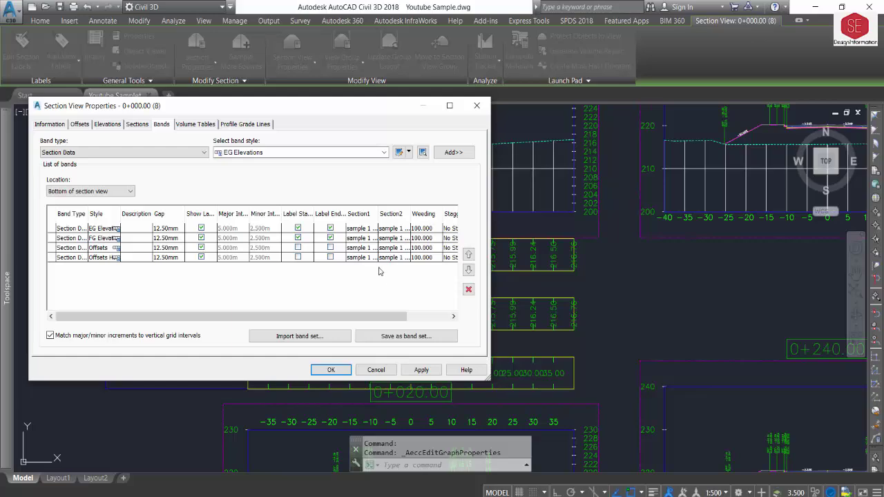
left_click_drag(343, 114, 654, 89)
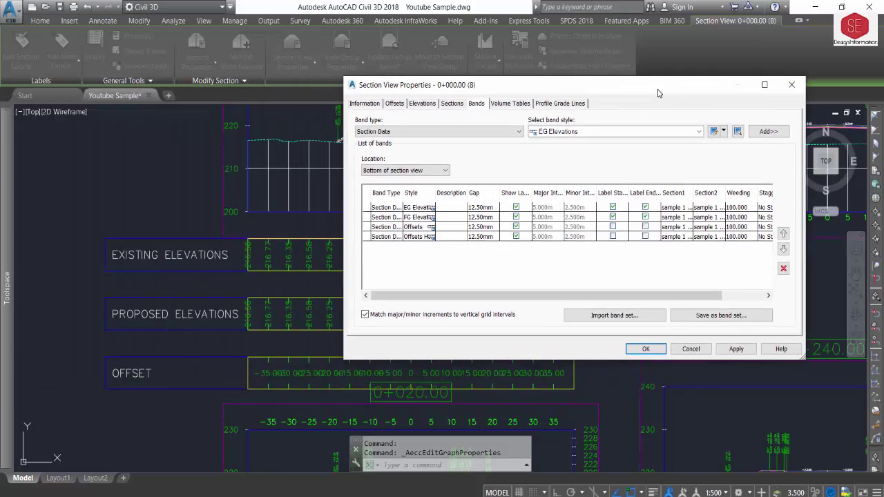
Hide labels on FG Elevations and both offset bands, drop the FG start label, and close.
left_click(512, 233)
left_click(512, 222)
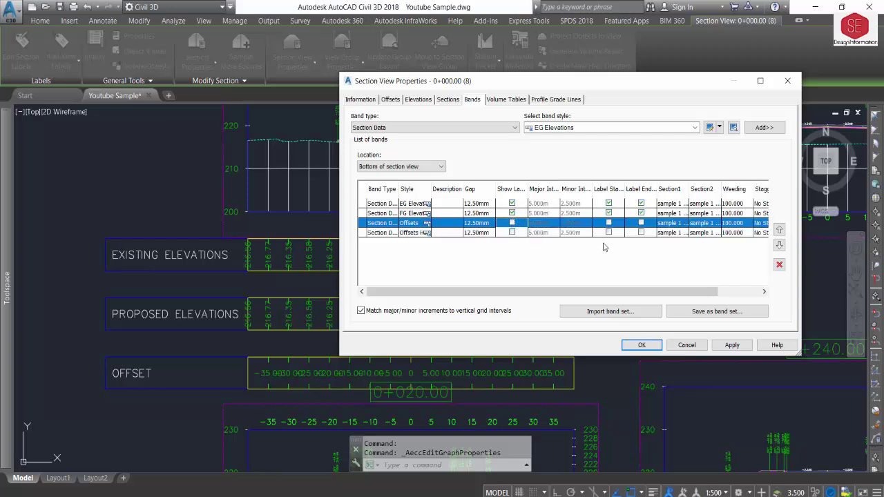
left_click(512, 213)
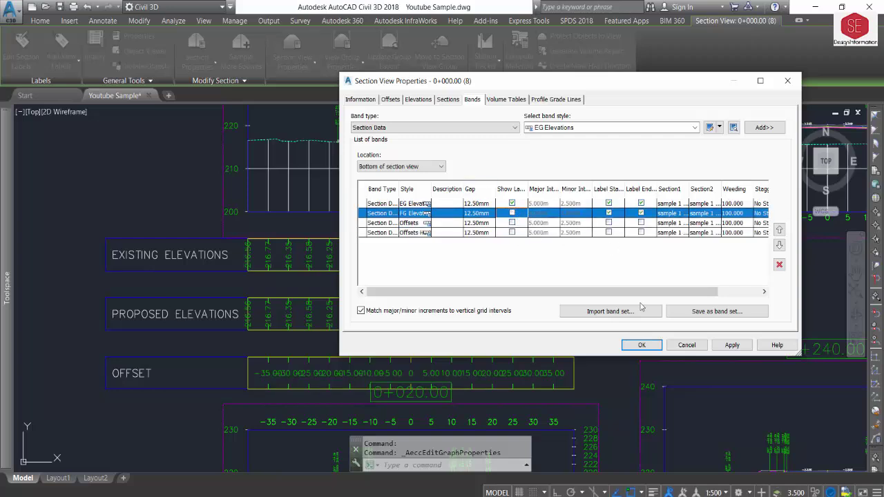
left_click(720, 351)
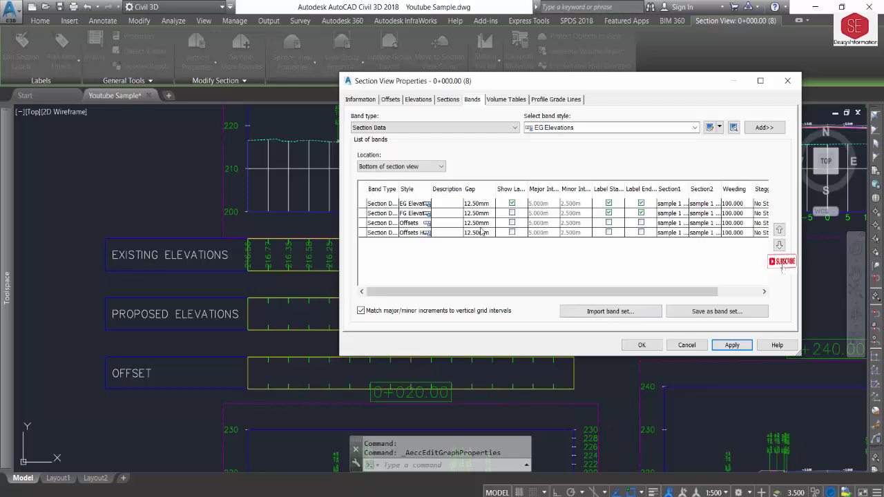
left_click(608, 212)
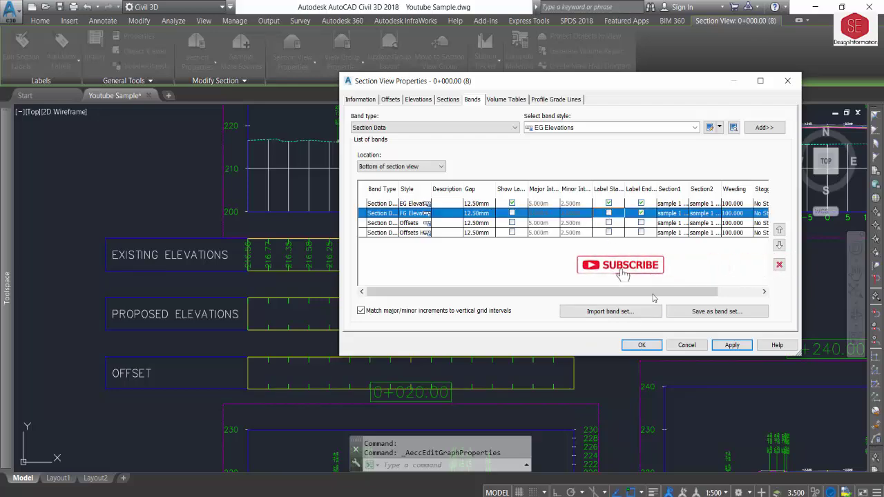
left_click(691, 341)
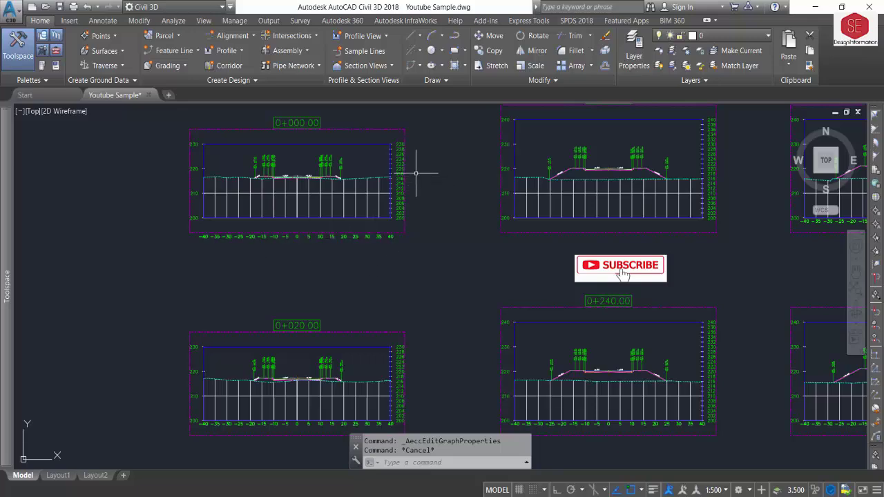
Open Section View Group - 1 properties from the 0+000.00 view and scroll through it.
left_click(405, 138)
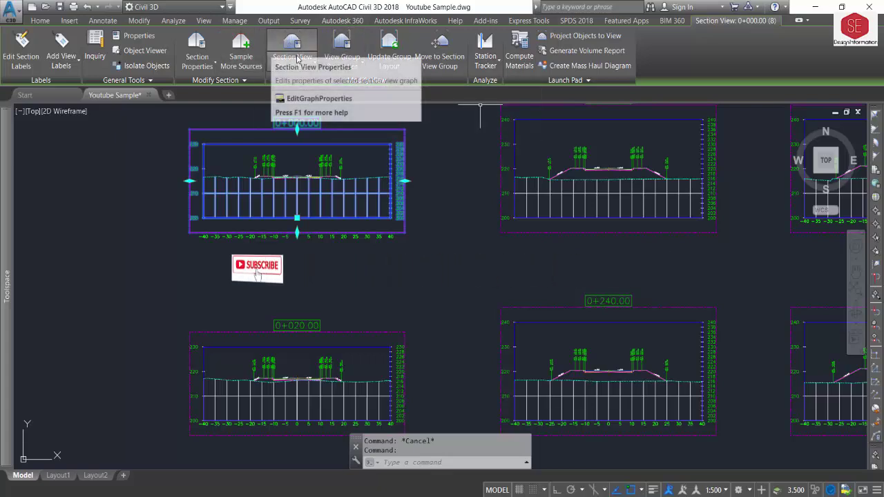
left_click(358, 64)
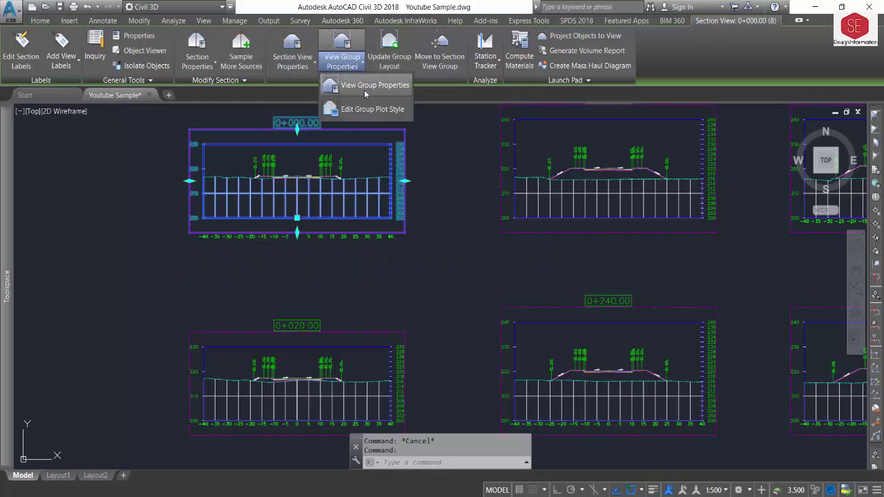
left_click(359, 85)
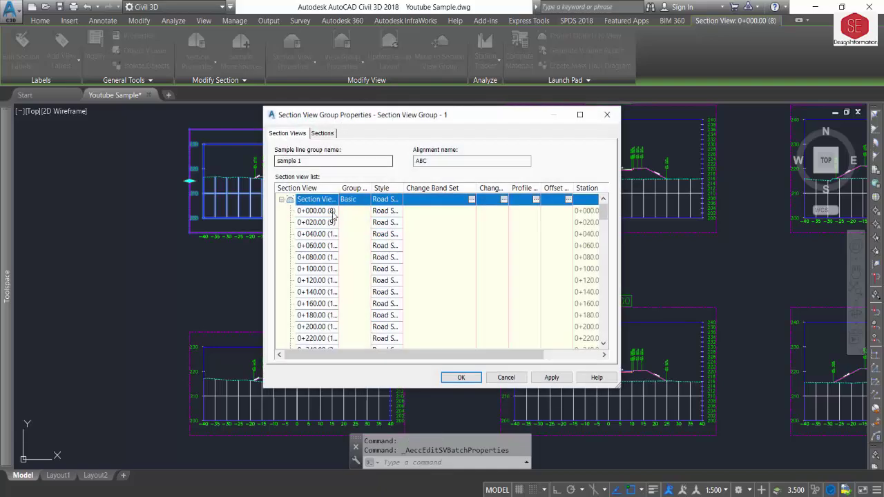
scroll(373, 248, "down", 5)
scroll(373, 249, "down", 5)
scroll(374, 250, "down", 5)
scroll(373, 250, "down", 2)
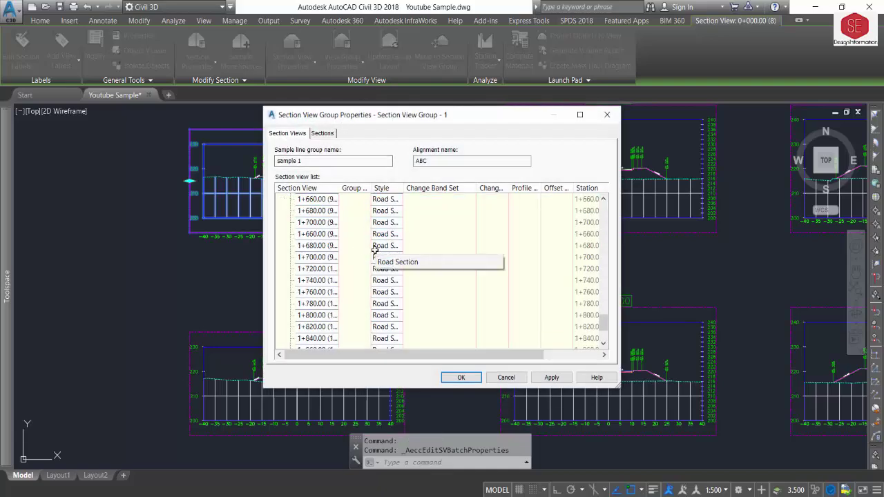
scroll(372, 247, "up", 2)
scroll(371, 241, "up", 5)
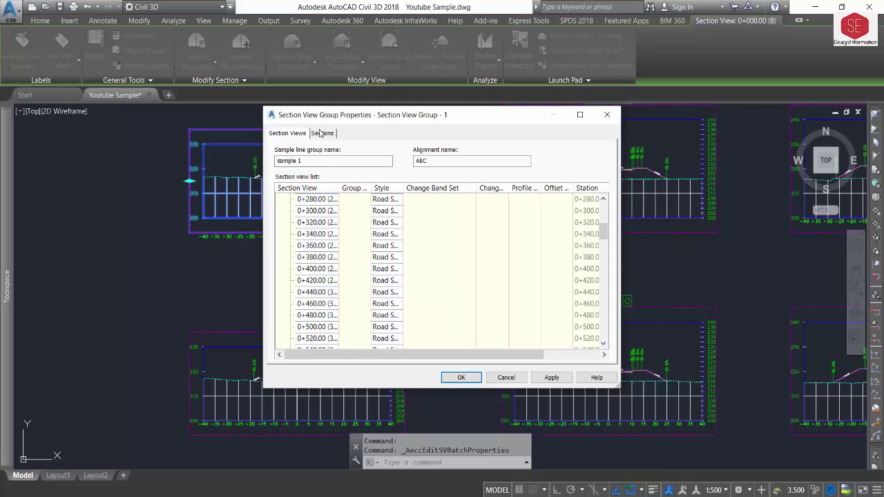
Check the group's Sections tab, then widen the Section Views list columns.
left_click(322, 133)
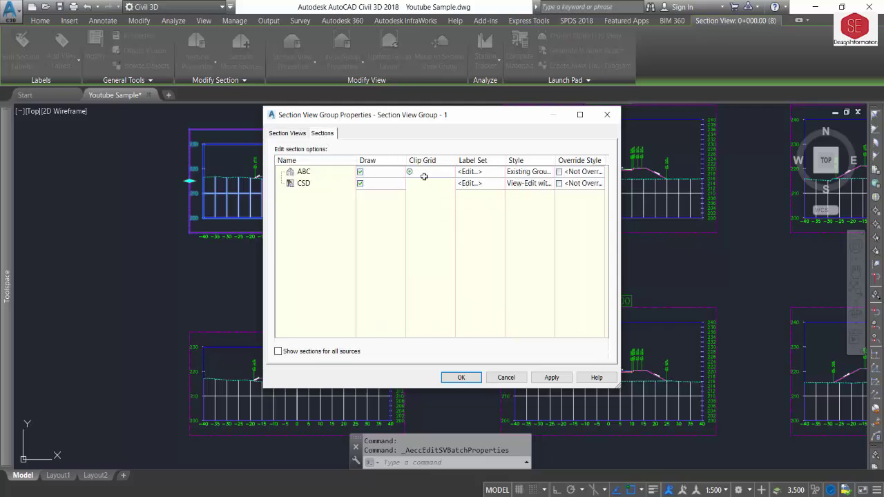
left_click(291, 134)
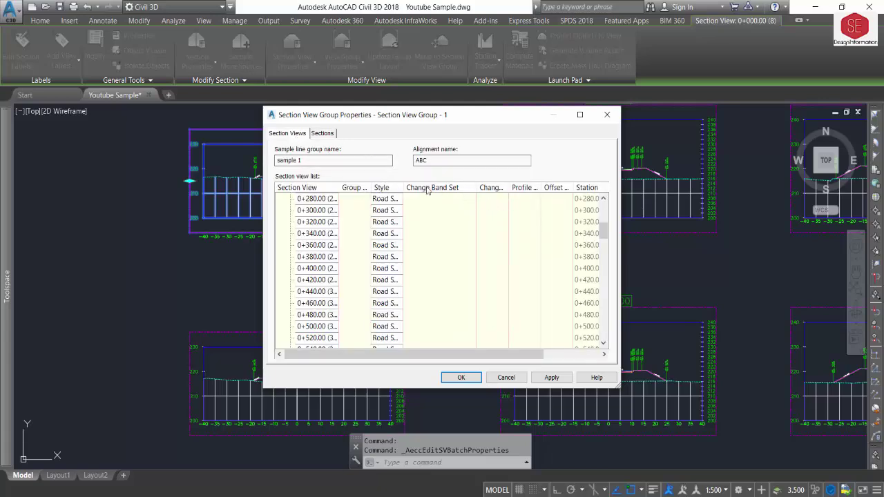
left_click(458, 200)
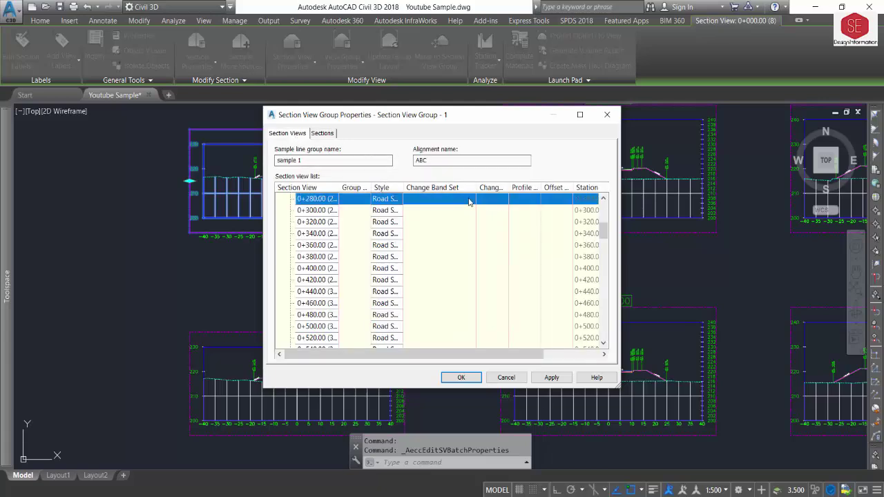
right_click(433, 201)
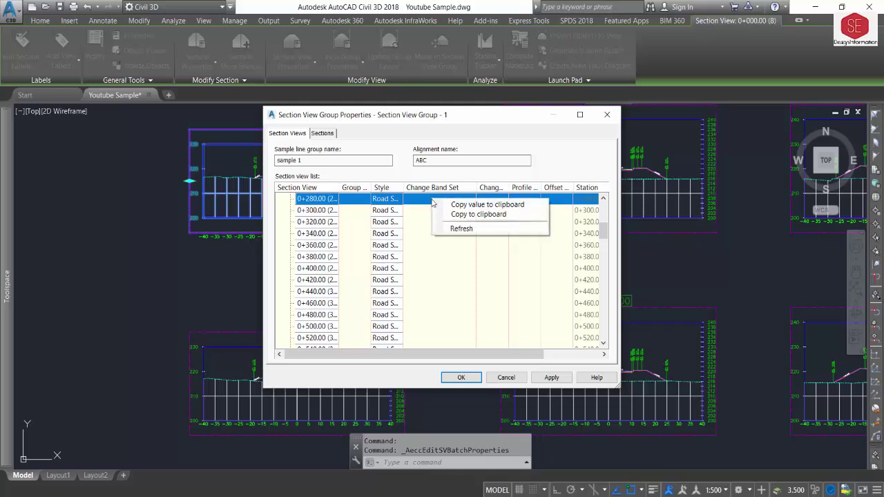
left_click(428, 203)
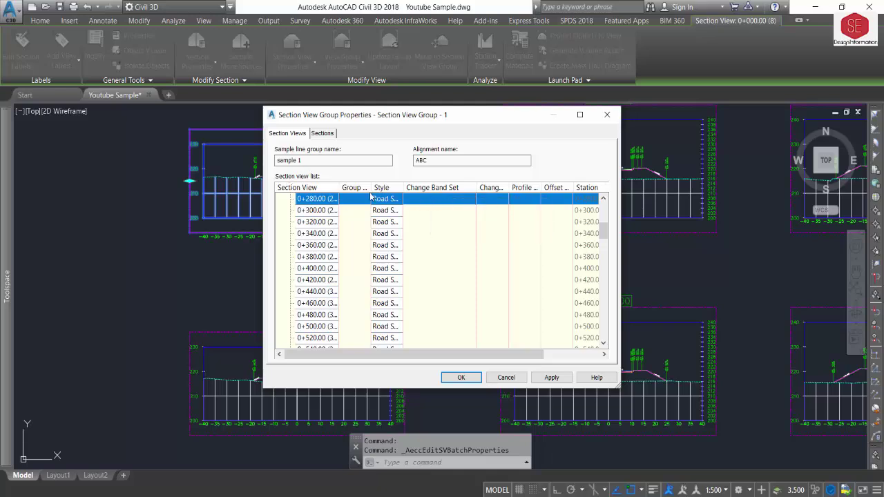
left_click_drag(475, 187, 455, 188)
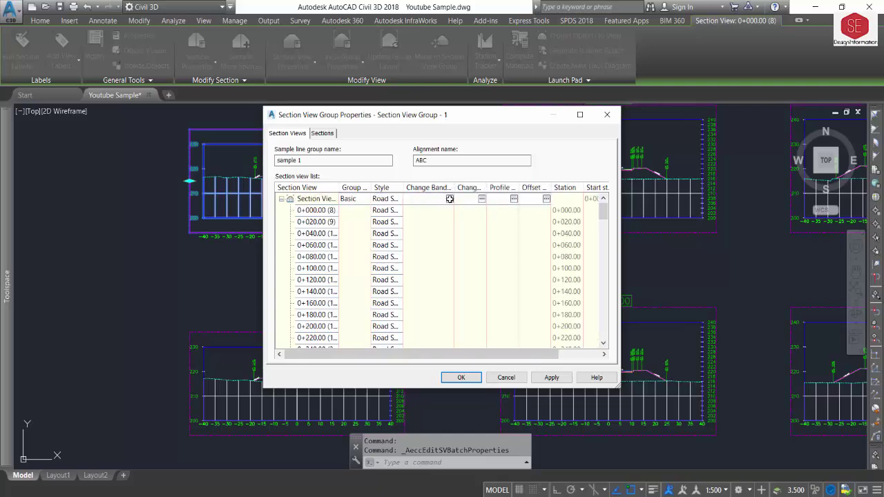
Add an EG Elevations band to the group's band set and apply it to every section view.
left_click(450, 200)
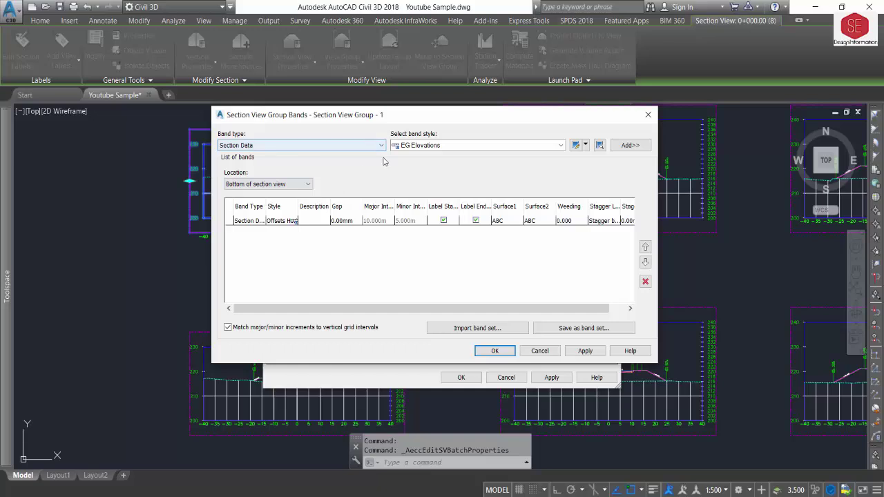
left_click(484, 146)
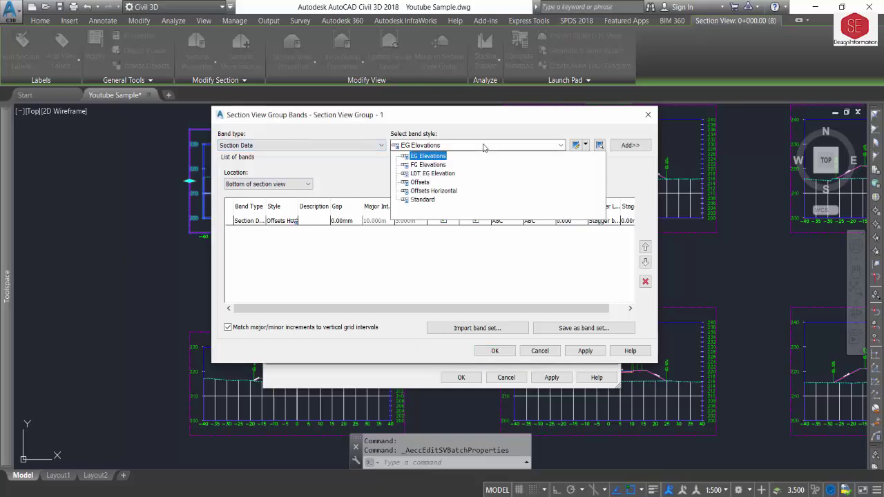
left_click(434, 157)
left_click(629, 145)
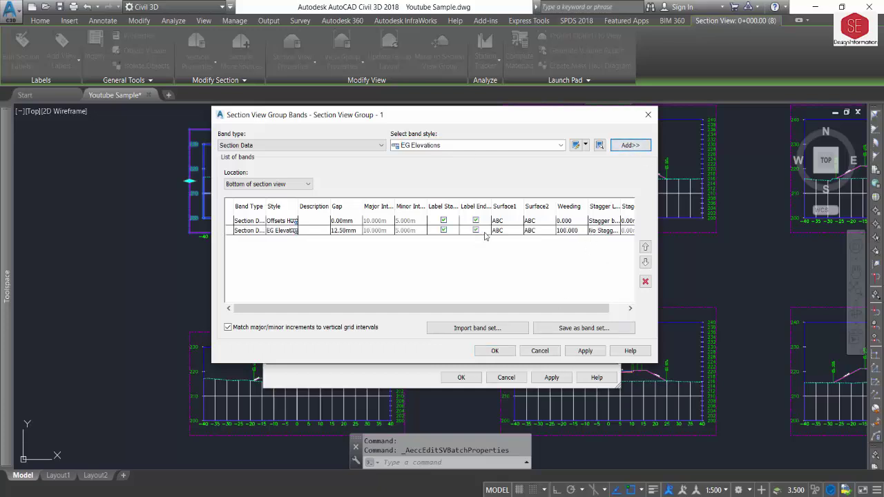
left_click(585, 350)
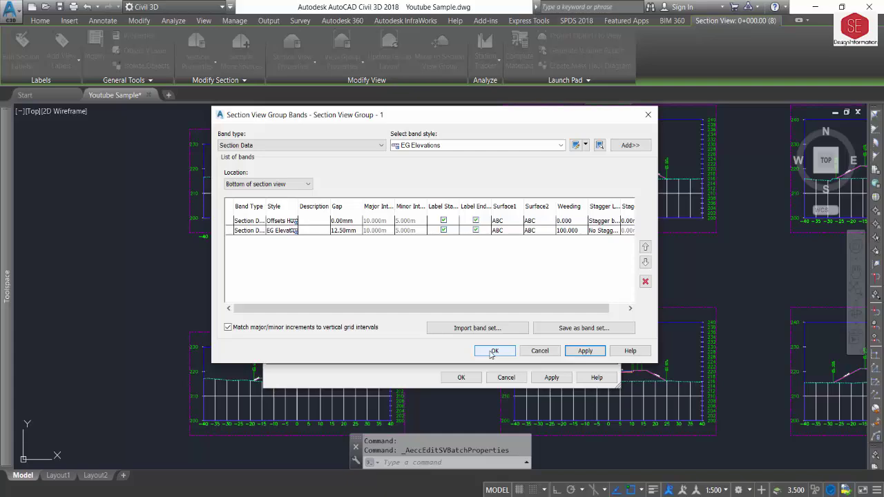
left_click(493, 351)
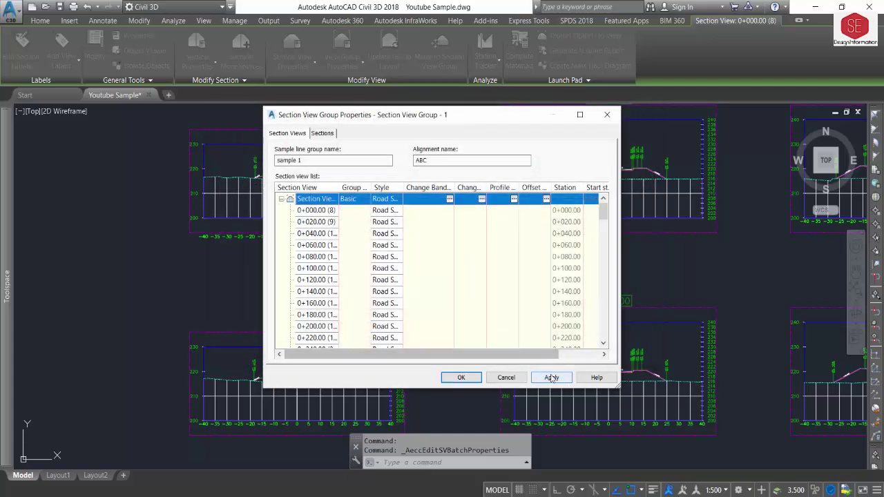
left_click(552, 378)
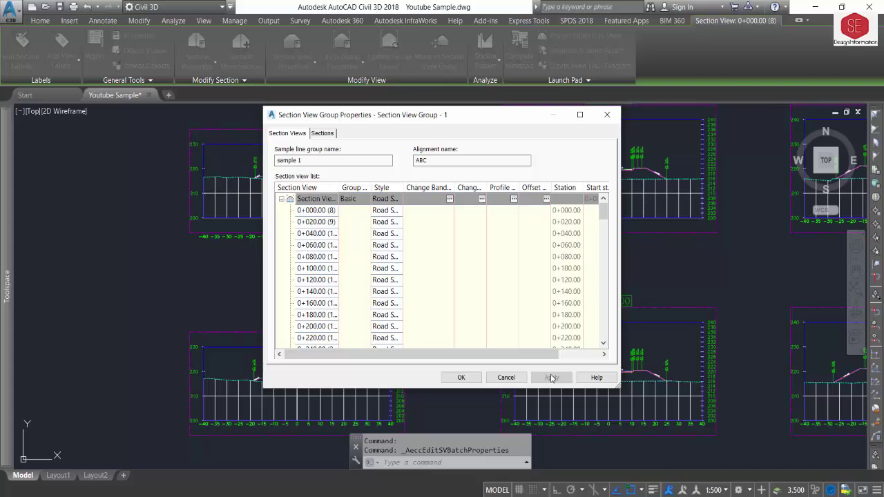
left_click(463, 378)
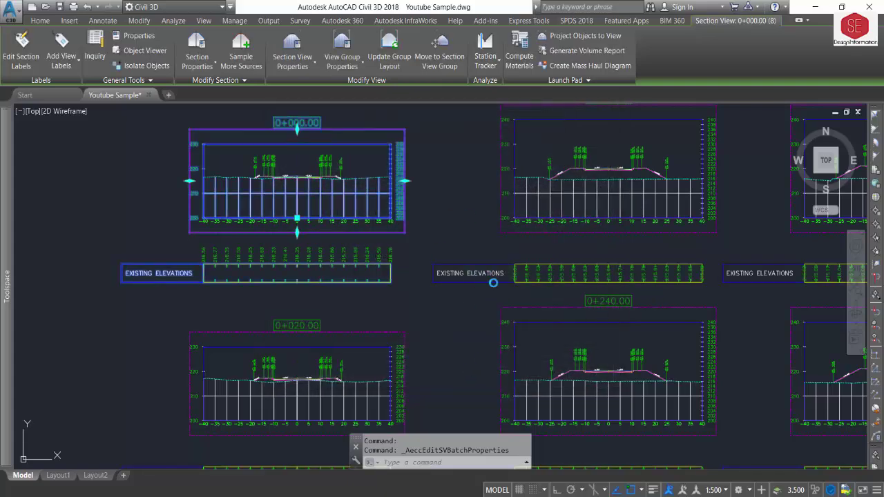
scroll(509, 252, "down", 5)
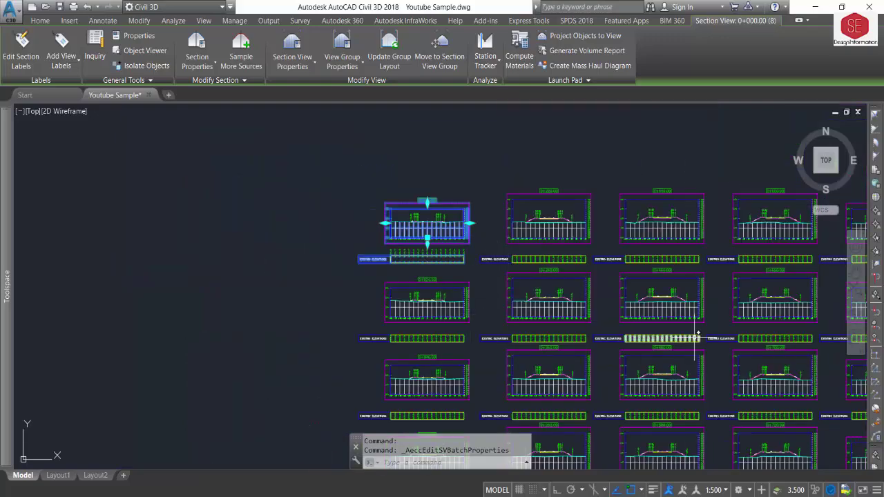
scroll(566, 262, "down", 1)
scroll(750, 315, "up", 5)
mouse_move(780, 359)
middle_mouse_down()
mouse_move(710, 334)
mouse_move(624, 264)
middle_mouse_up()
scroll(624, 265, "down", 4)
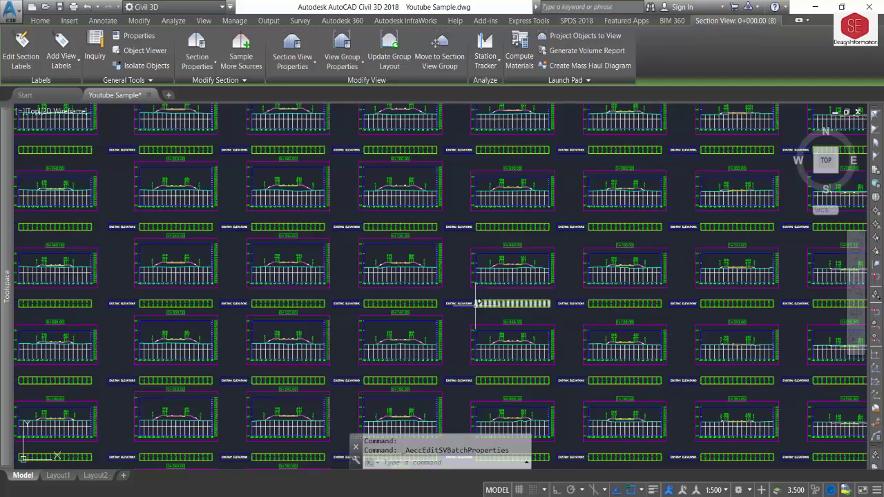
scroll(475, 304, "up", 4)
scroll(466, 231, "down", 3)
scroll(540, 187, "down", 1)
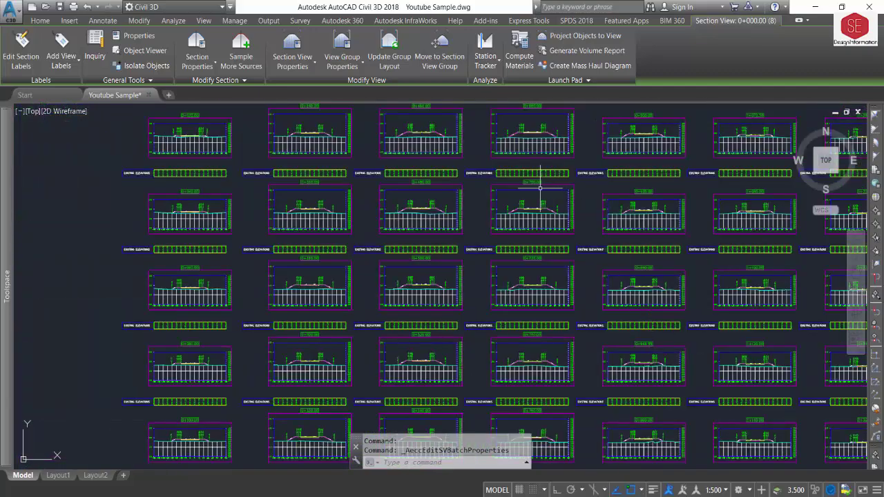
scroll(381, 199, "up", 2)
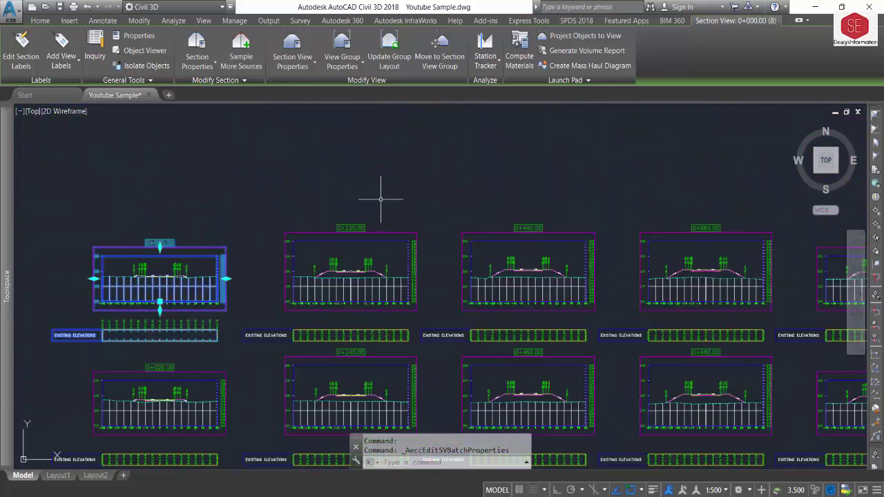
left_click(362, 63)
key("Escape")
scroll(385, 285, "down", 4)
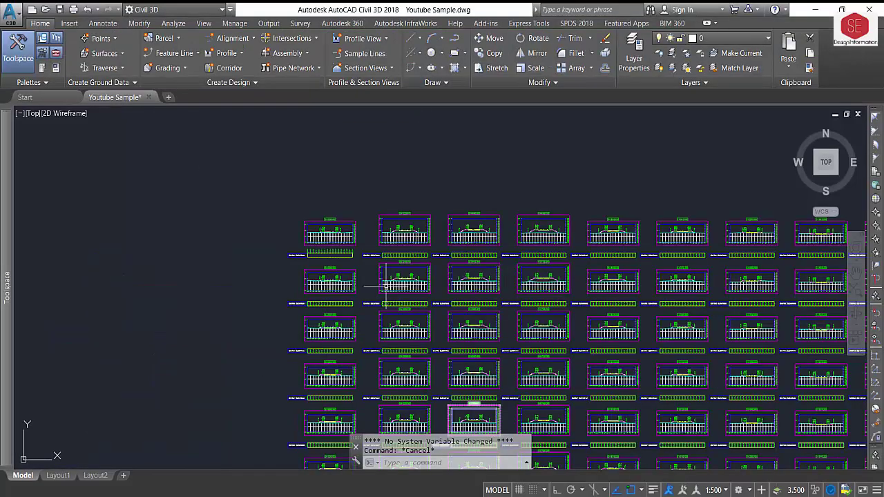
scroll(359, 249, "up", 3)
scroll(355, 241, "up", 5)
middle_click_drag(256, 227, 400, 241)
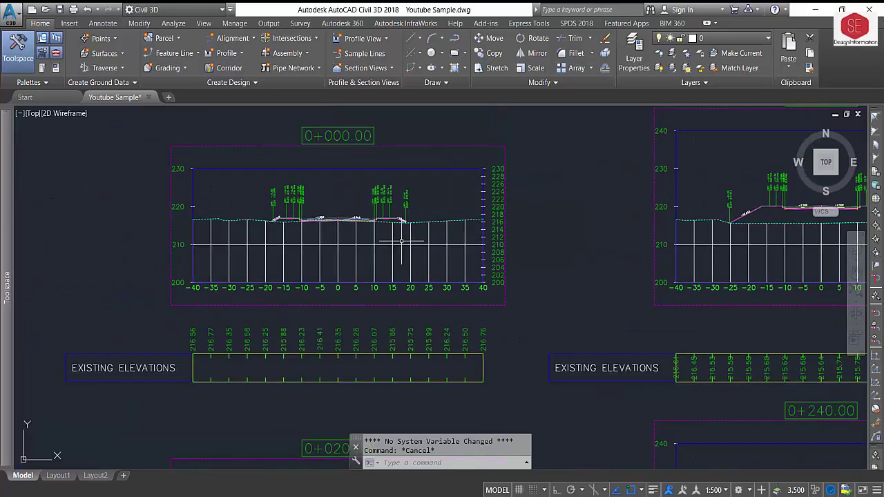
scroll(401, 241, "up", 4)
scroll(253, 235, "up", 2)
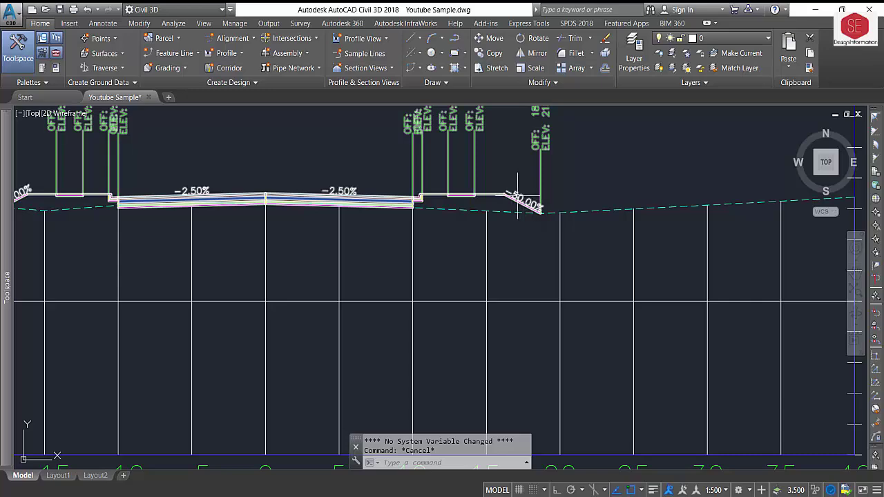
scroll(518, 207, "down", 3)
scroll(156, 221, "down", 1)
scroll(423, 211, "up", 4)
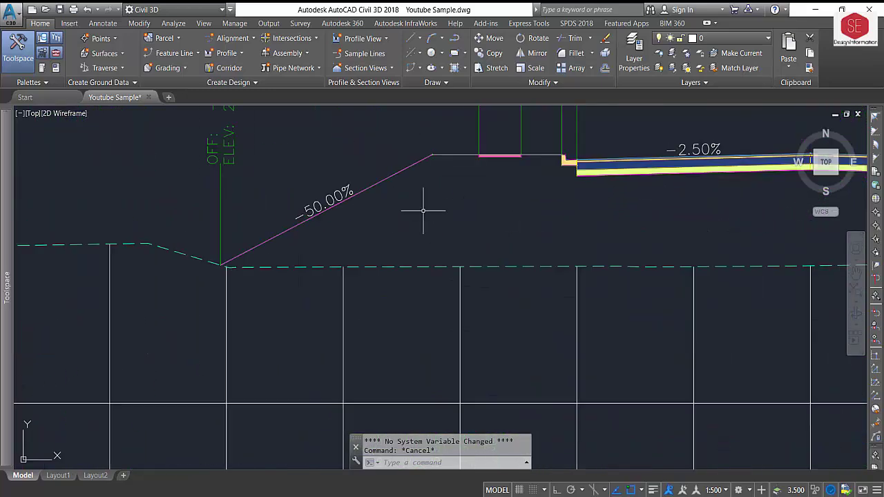
scroll(410, 223, "down", 4)
scroll(539, 199, "up", 4)
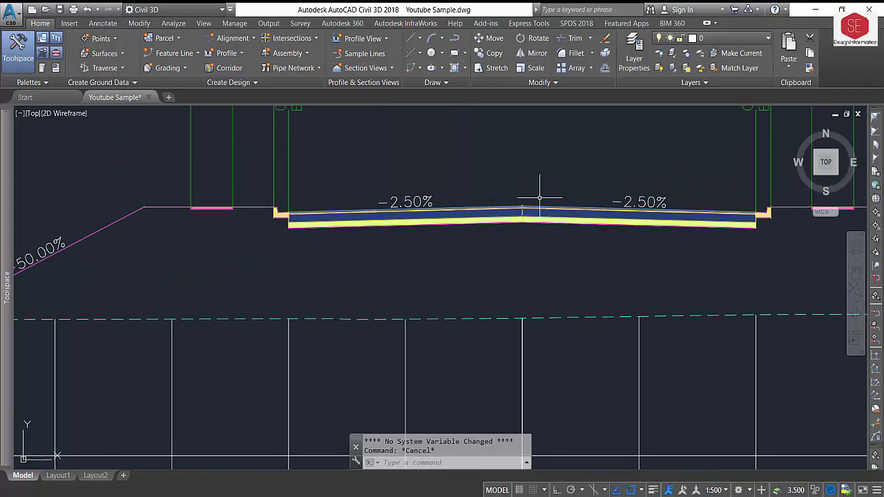
scroll(539, 198, "down", 3)
scroll(519, 182, "down", 2)
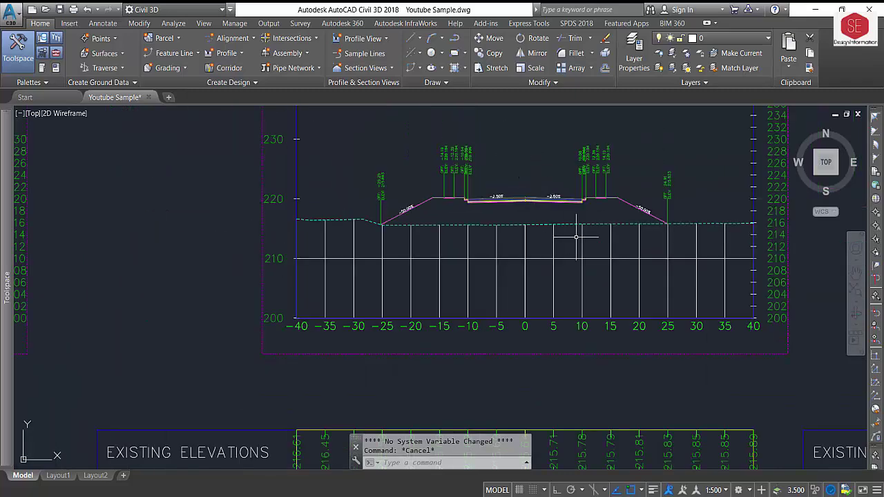
scroll(512, 193, "down", 3)
scroll(689, 191, "up", 3)
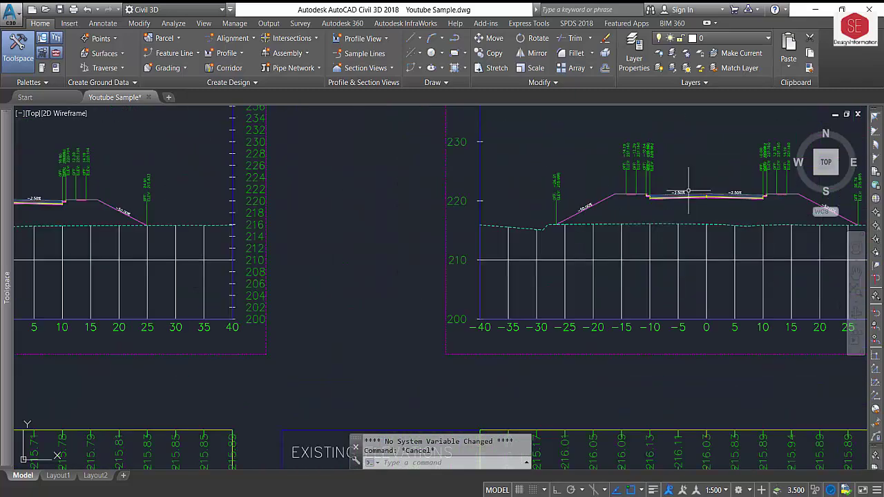
scroll(689, 190, "up", 2)
scroll(558, 198, "down", 1)
scroll(507, 213, "up", 1)
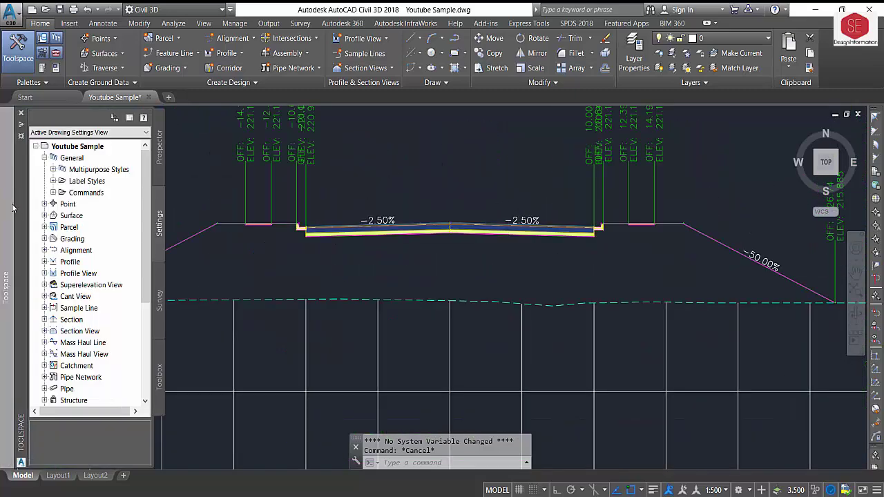
Expand Multipurpose Styles in the Settings tree to reveal the Code Set Styles list.
left_click(35, 147)
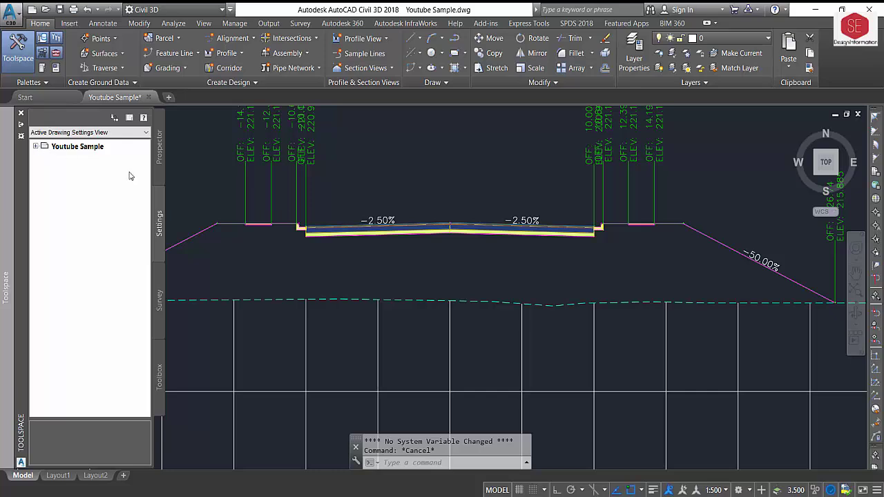
left_click(159, 160)
left_click(159, 217)
left_click(36, 147)
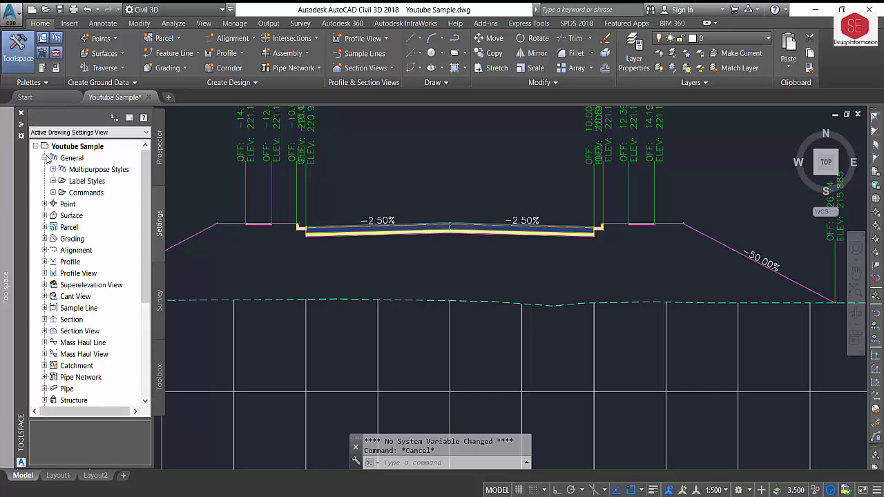
left_click(55, 158)
left_click(45, 158)
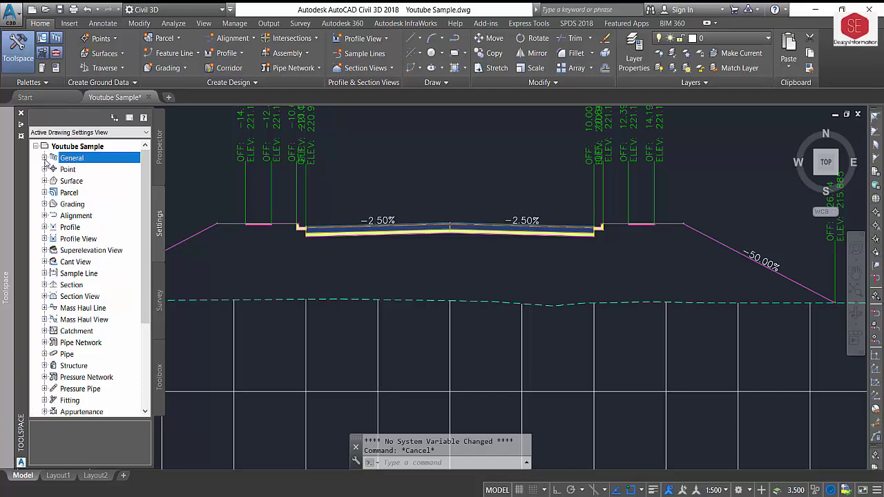
left_click(45, 158)
left_click(53, 181)
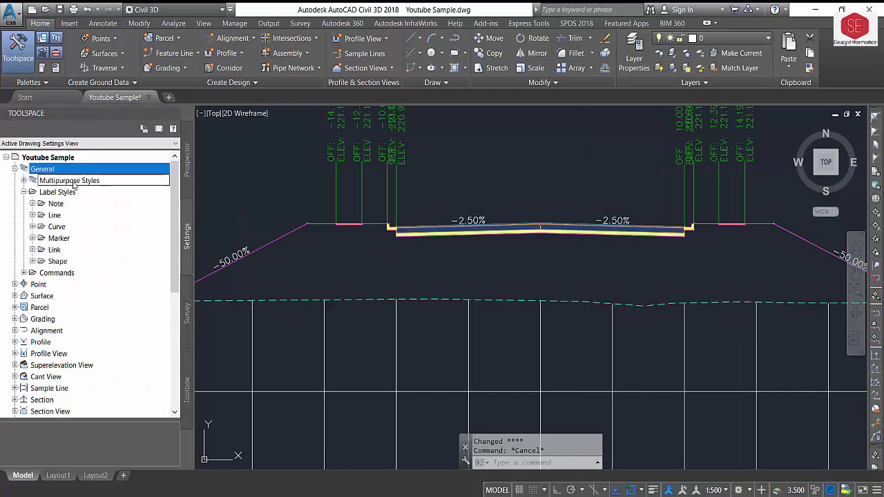
left_click(41, 182)
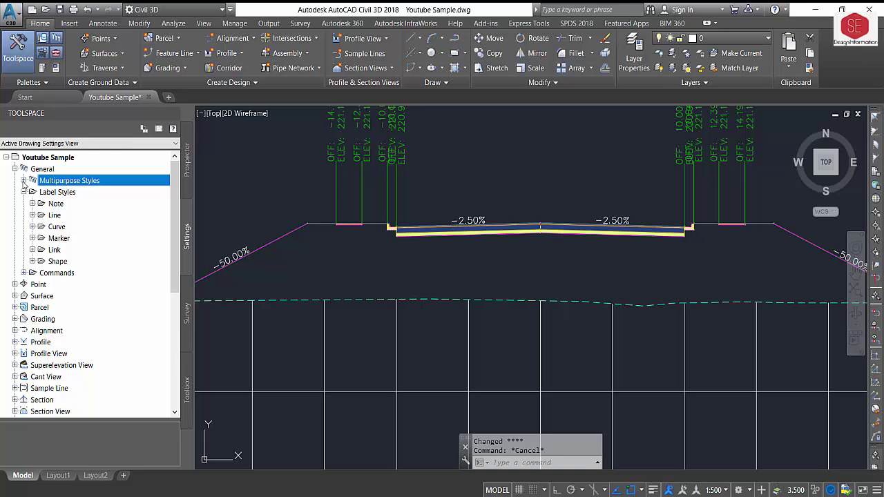
left_click(24, 181)
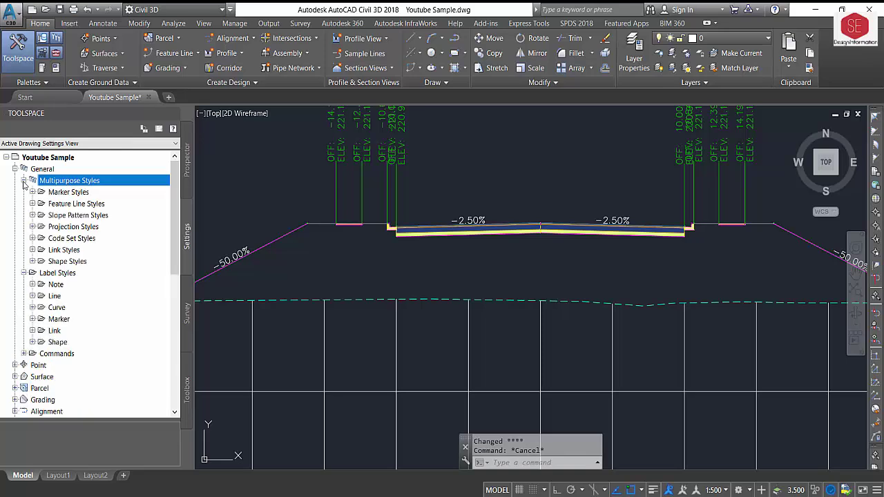
left_click(33, 238)
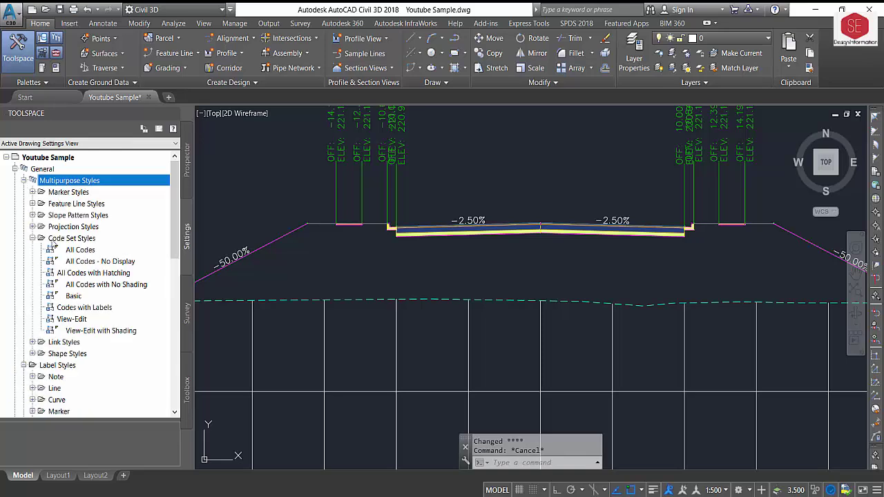
Review the All Codes with Hatching, Codes with Labels and View-Edit with Shading code set styles.
left_click(84, 308)
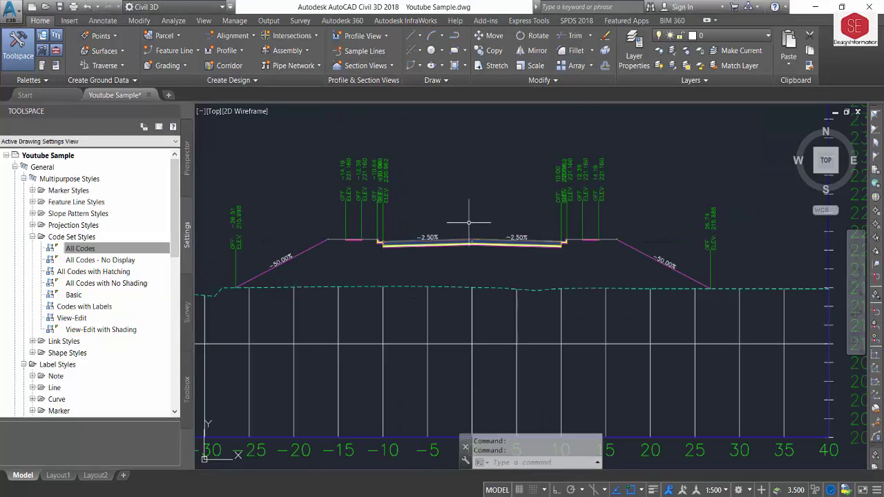
left_click(450, 243)
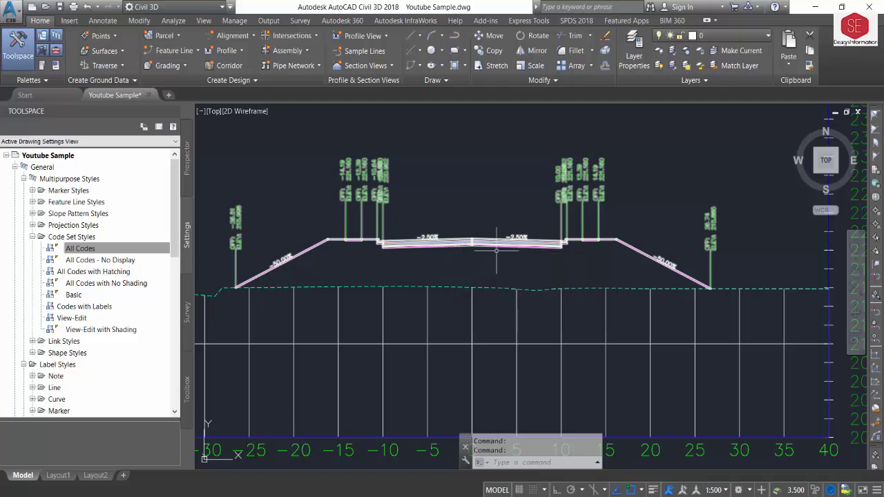
scroll(450, 243, "down", 2)
left_click(101, 331)
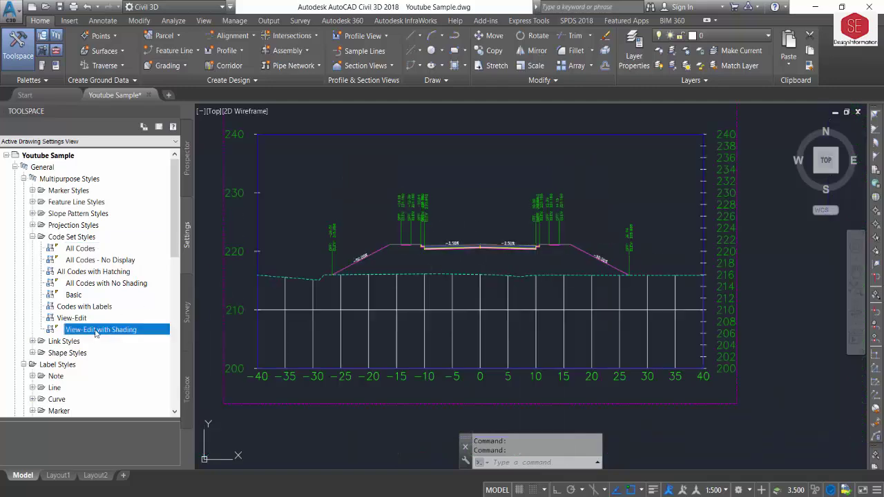
left_click(80, 248)
left_click(72, 261)
left_click(116, 272)
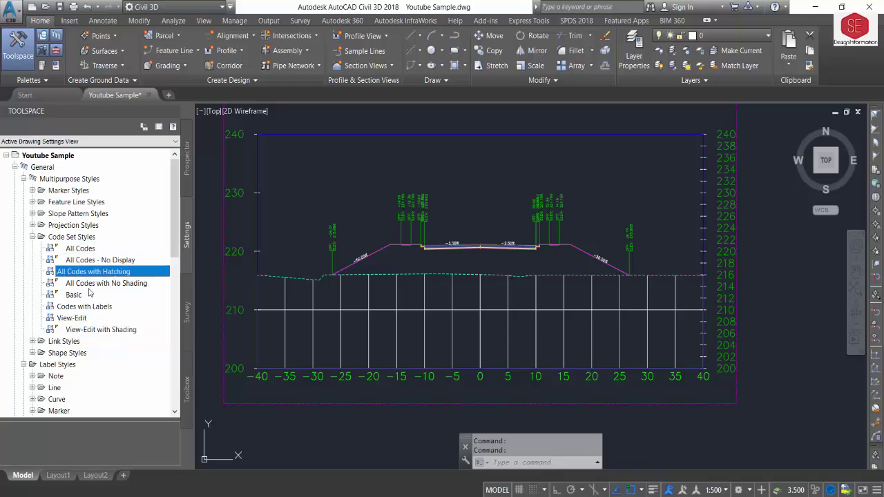
left_click(91, 283)
left_click(74, 295)
left_click(76, 305)
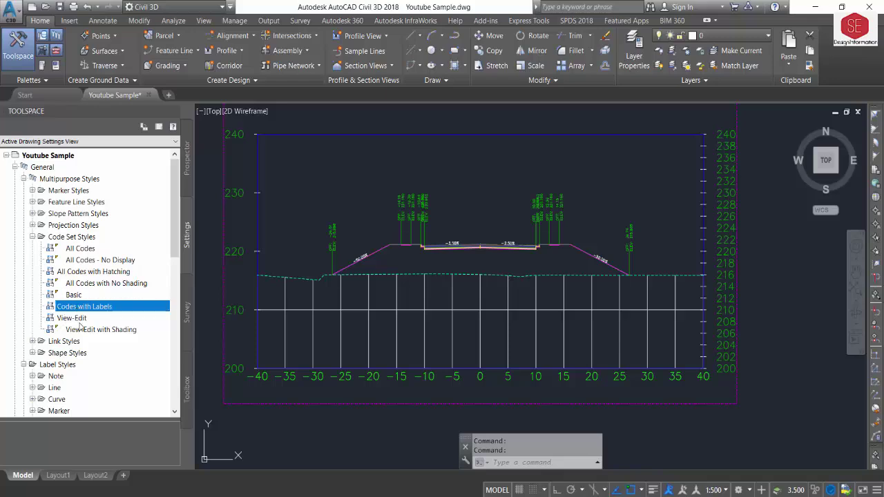
left_click(79, 319)
left_click(113, 331)
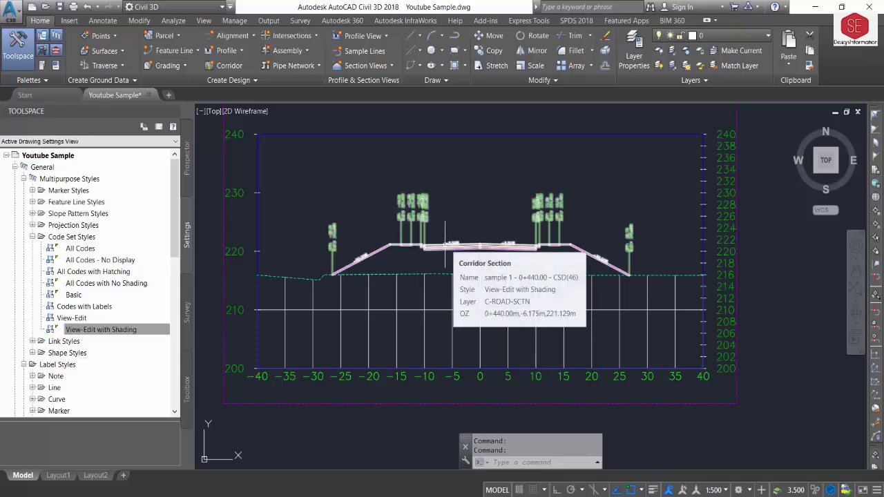
mouse_move(101, 329)
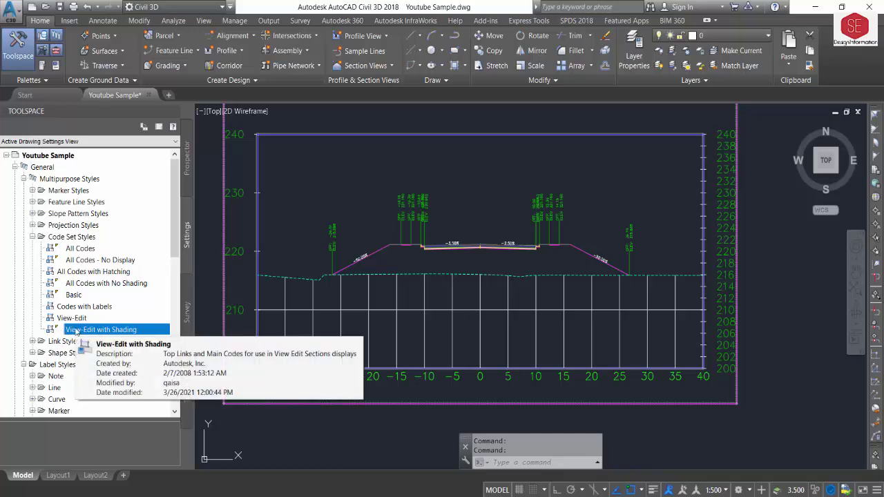
Open View-Edit with Shading in the Code Set Style editor.
left_click(78, 319)
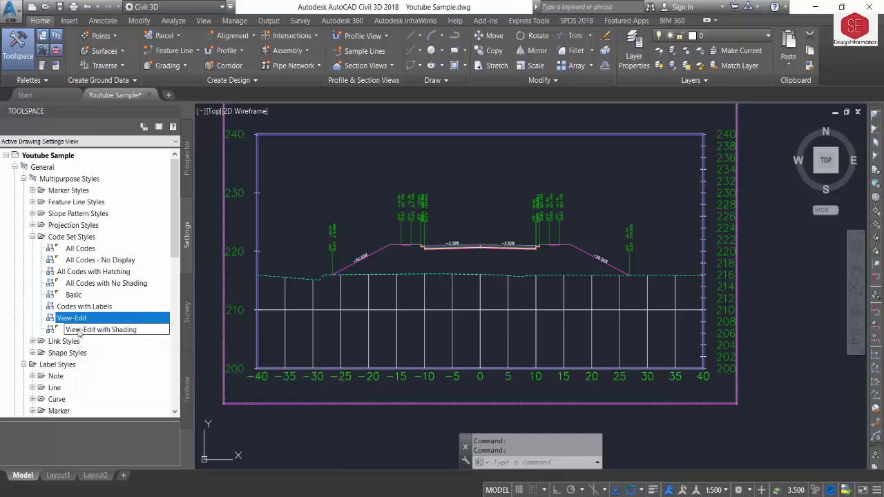
left_click(84, 330)
right_click(84, 330)
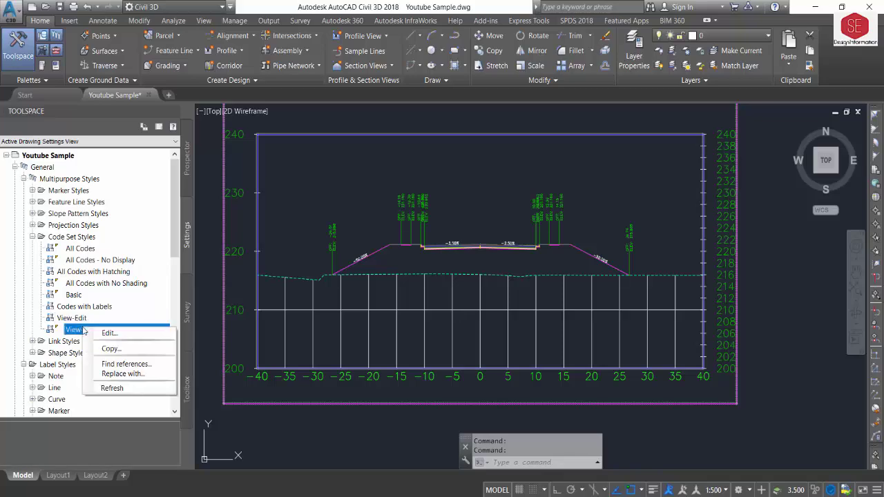
left_click(104, 333)
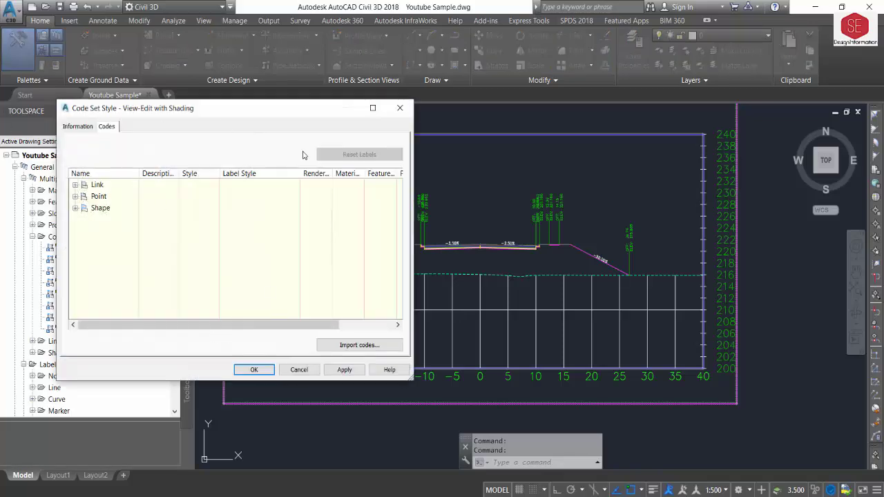
Check the style's information, then scroll through and collapse the Link codes.
left_click(79, 129)
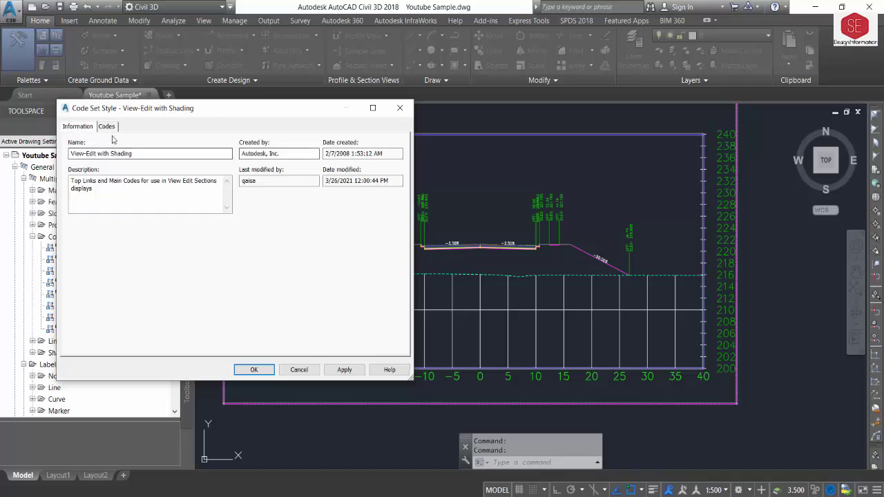
left_click(110, 131)
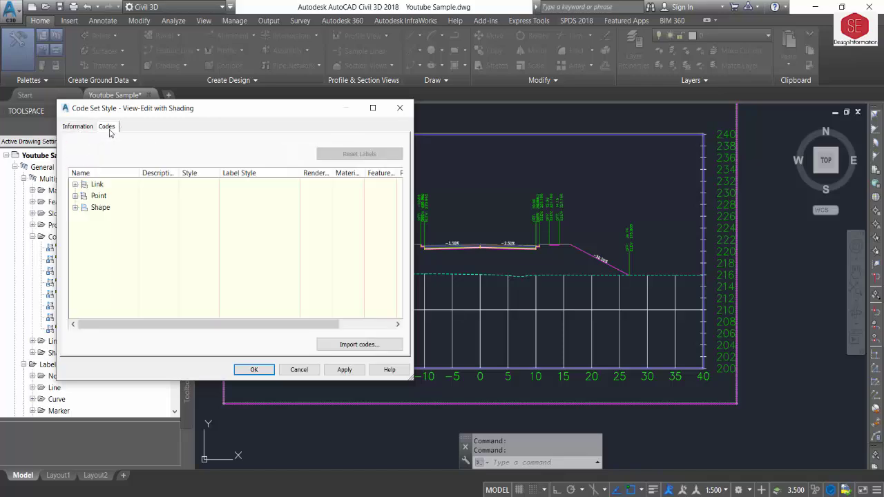
left_click(75, 185)
scroll(220, 221, "down", 2)
scroll(218, 219, "down", 4)
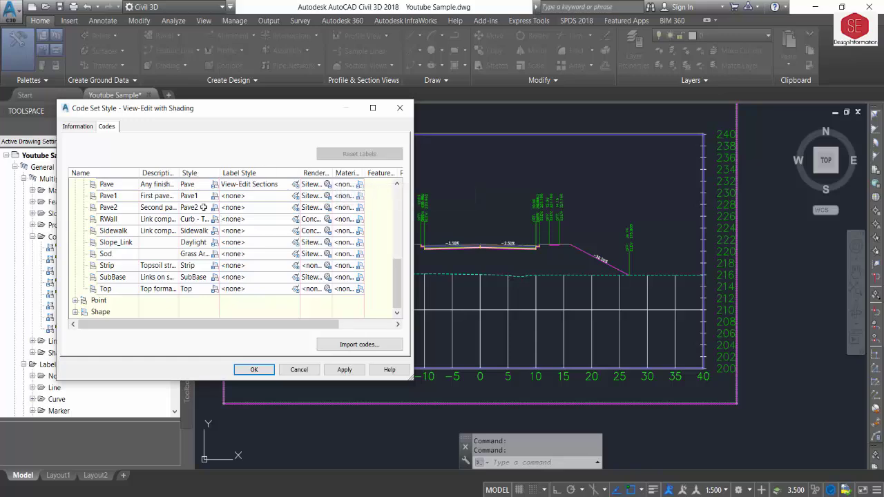
scroll(271, 211, "up", 2)
scroll(166, 201, "up", 5)
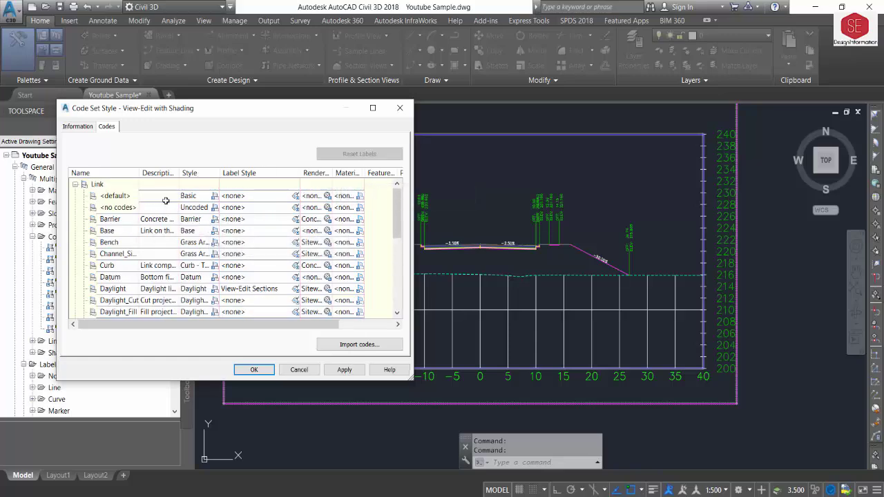
left_click(75, 184)
Browse the Point and Shape codes, finishing with the Point codes expanded.
left_click(75, 196)
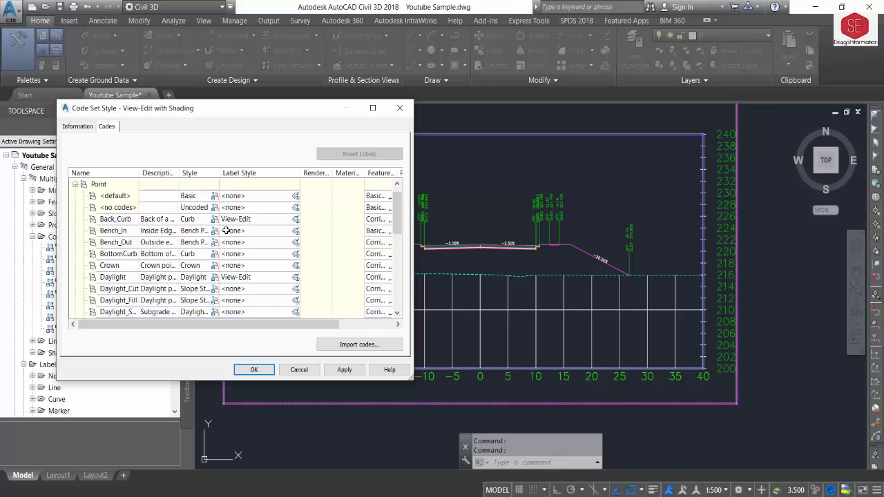
scroll(228, 221, "down", 4)
scroll(229, 218, "down", 3)
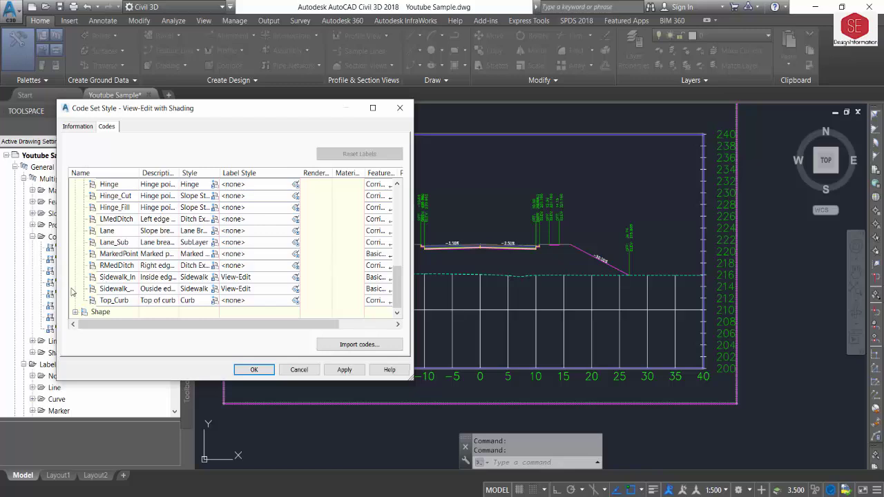
left_click(75, 312)
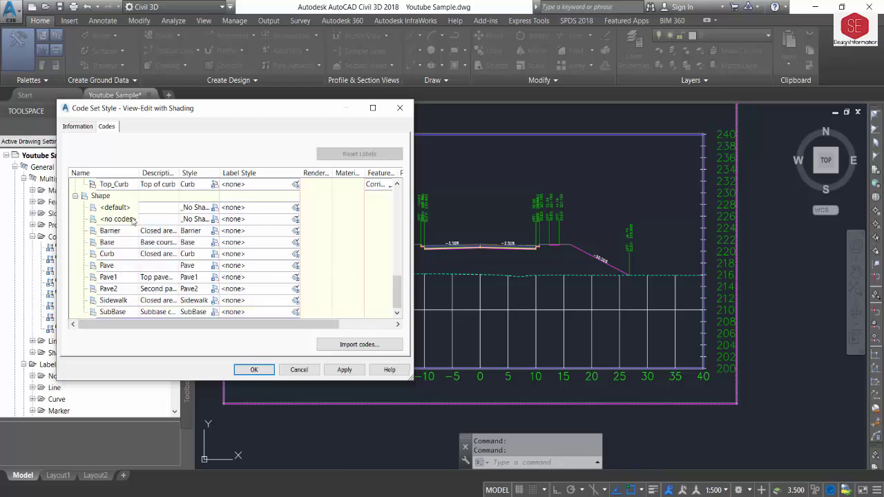
left_click(76, 196)
scroll(77, 204, "up", 3)
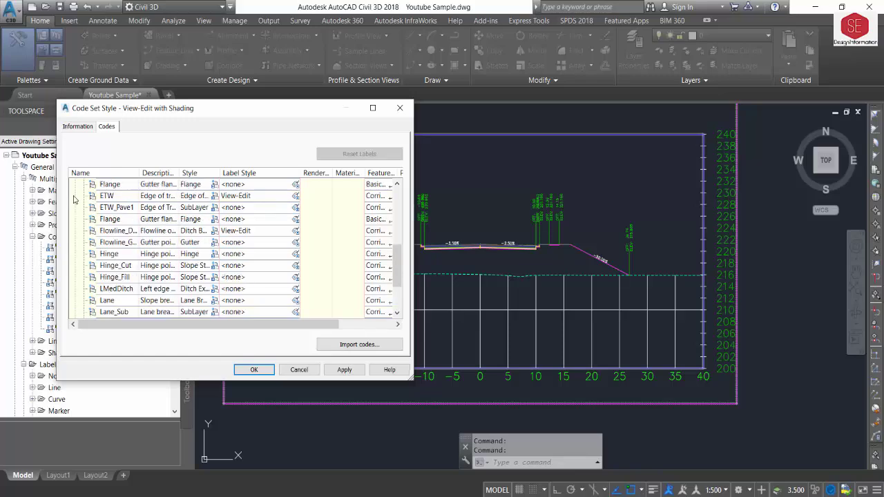
scroll(78, 204, "up", 3)
scroll(79, 207, "up", 2)
left_click(75, 196)
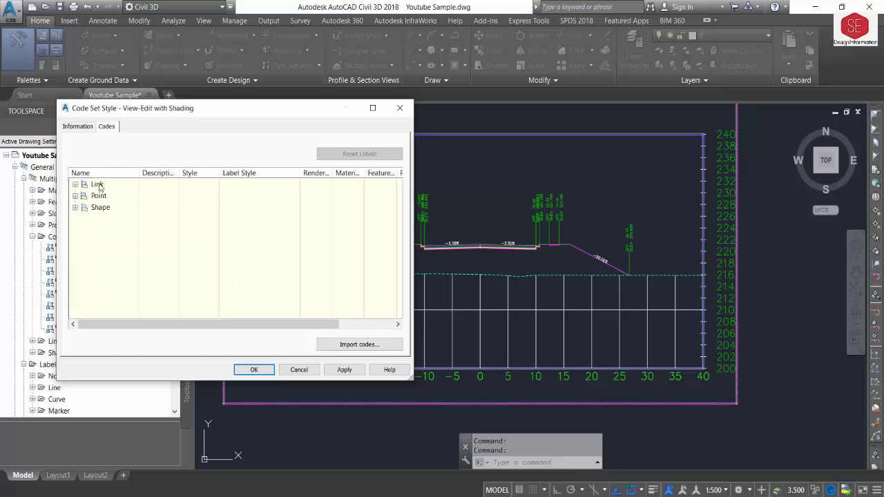
left_click(75, 196)
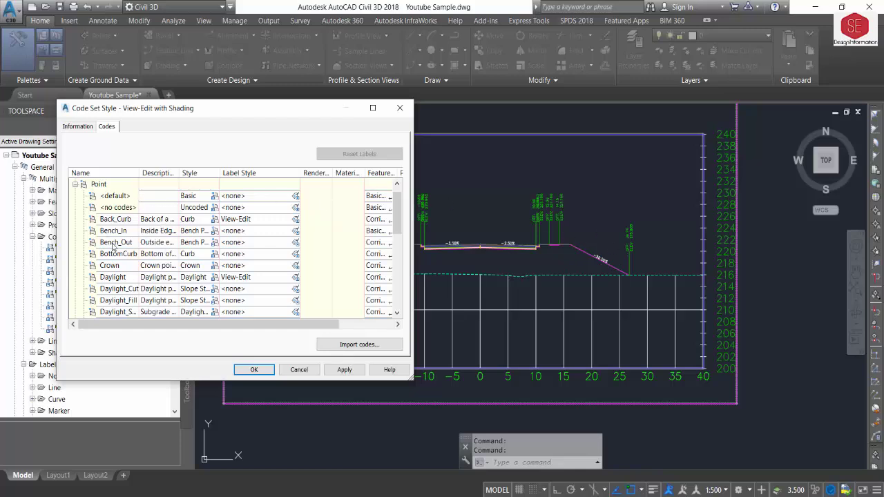
Assign the View-Edit label style to the Crown point code and apply it.
left_click(233, 266)
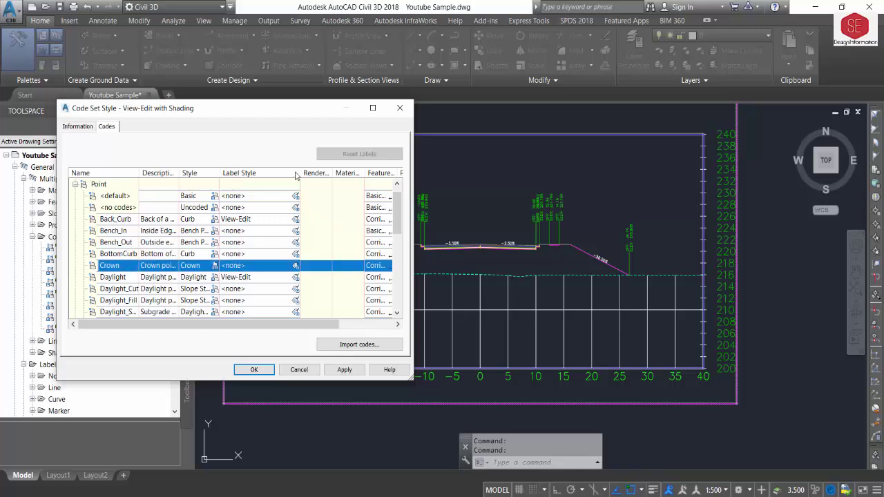
left_click_drag(301, 173, 302, 173)
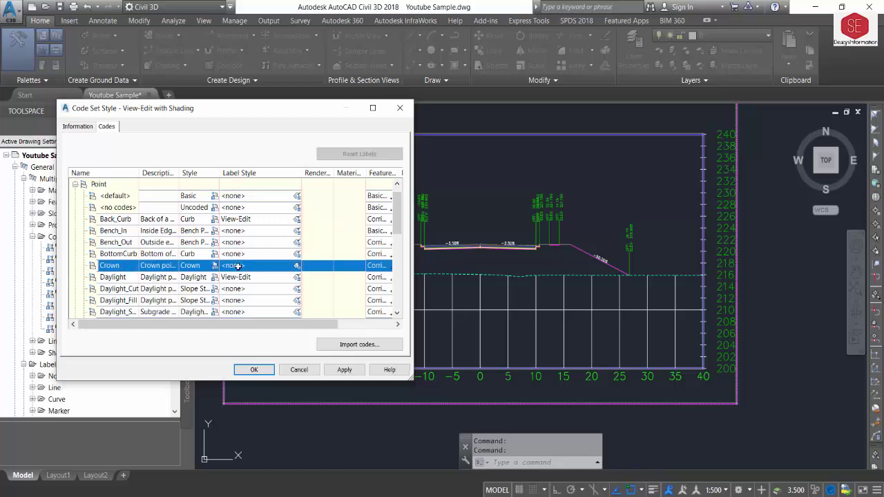
left_click(297, 268)
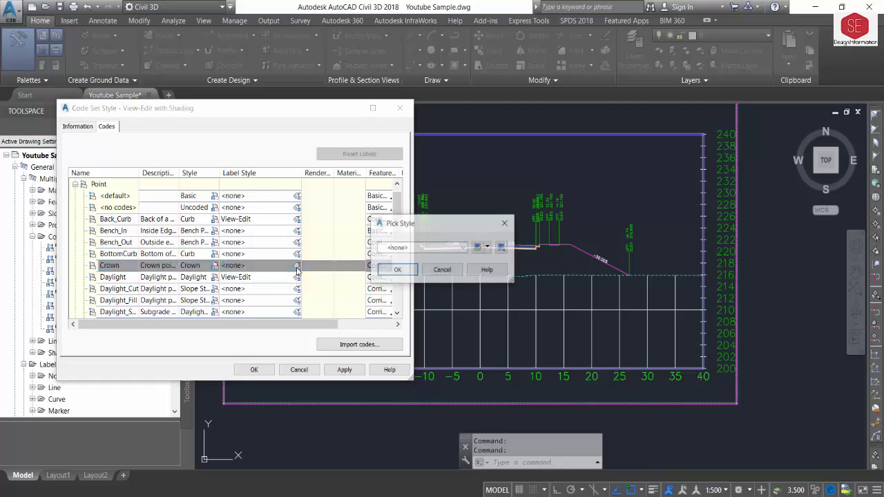
left_click(415, 248)
left_click(403, 285)
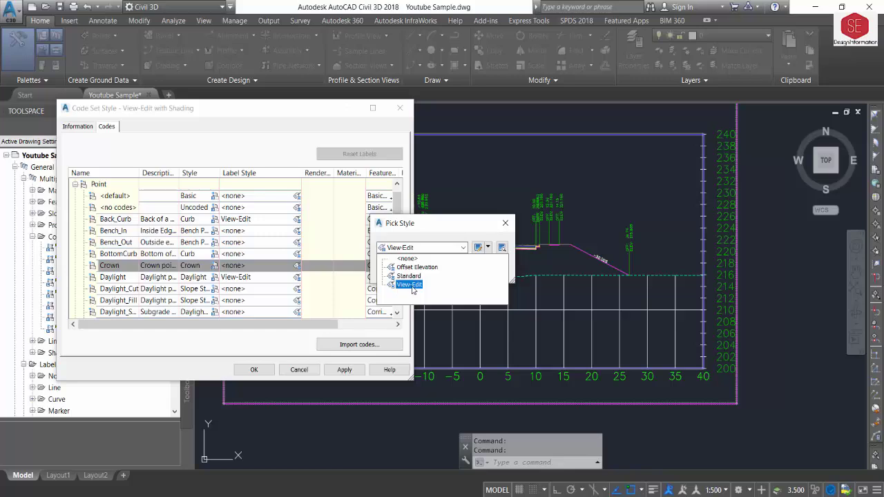
left_click(406, 285)
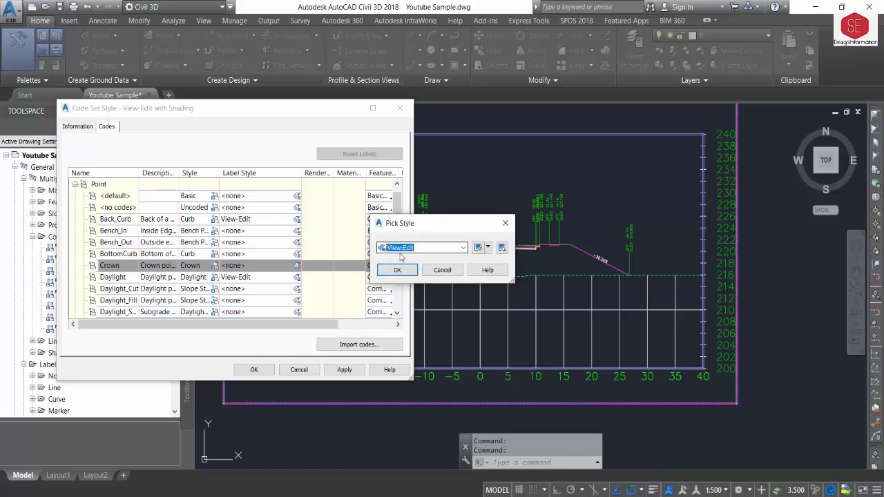
left_click(392, 270)
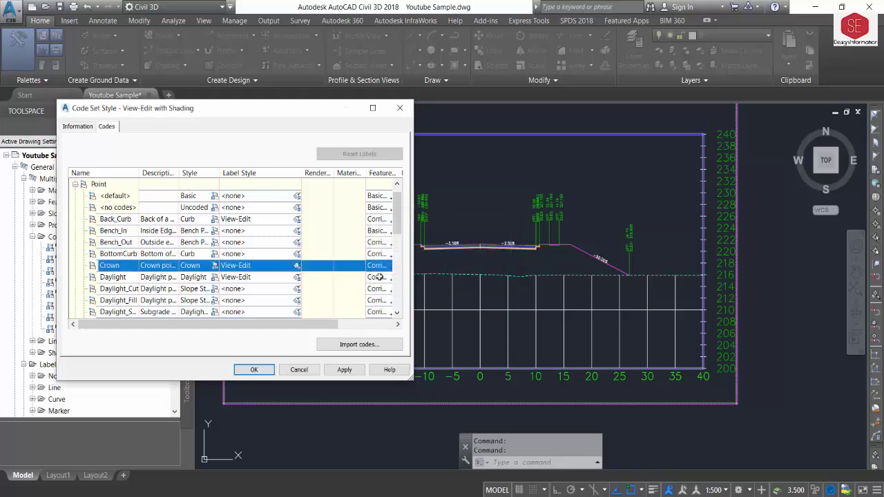
left_click(345, 370)
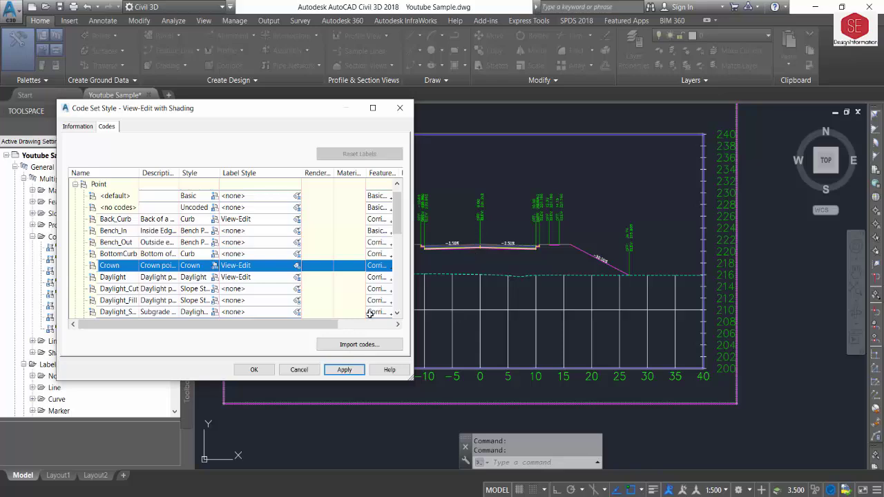
Accept the code set changes, check the 0.00 crown label, and right-click View-Edit with Shading.
left_click(253, 369)
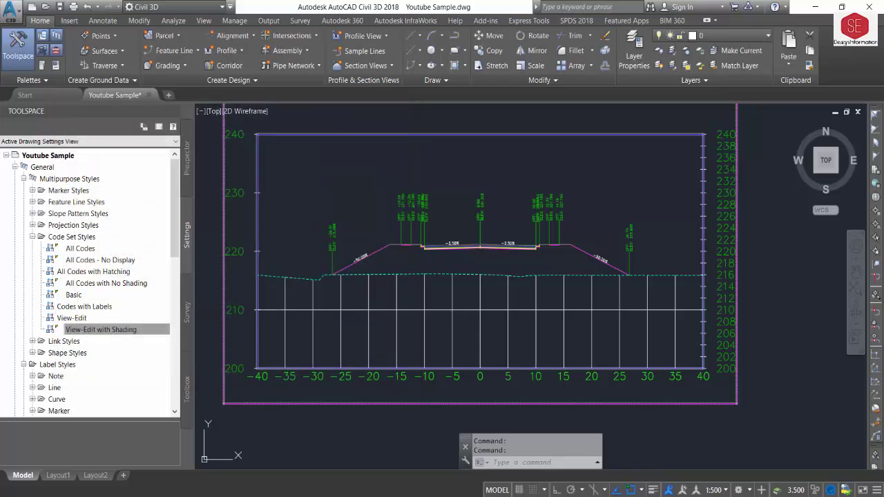
scroll(856, 231, "down", 5)
scroll(699, 227, "up", 5)
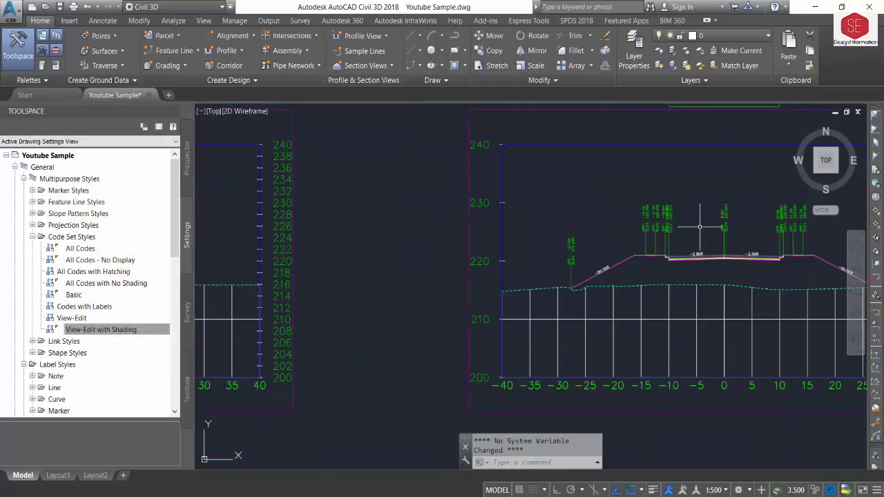
scroll(726, 232, "up", 4)
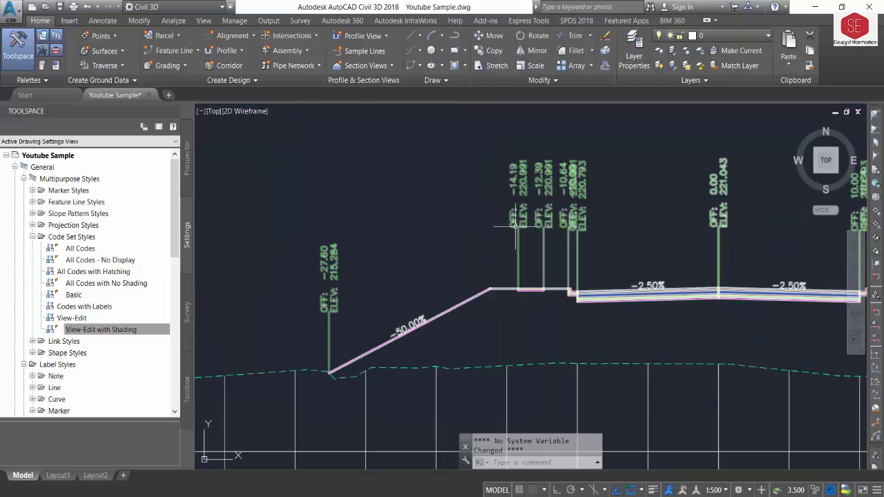
scroll(627, 212, "down", 6)
scroll(442, 179, "up", 4)
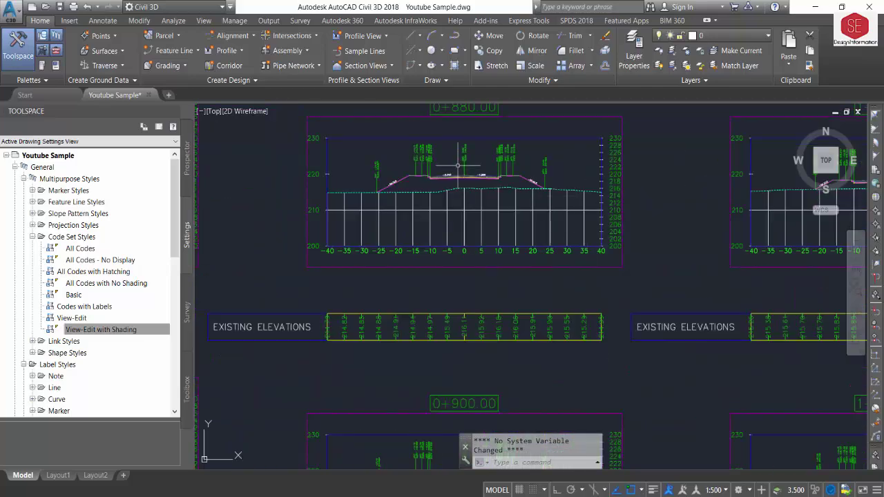
scroll(457, 166, "down", 5)
scroll(285, 217, "up", 5)
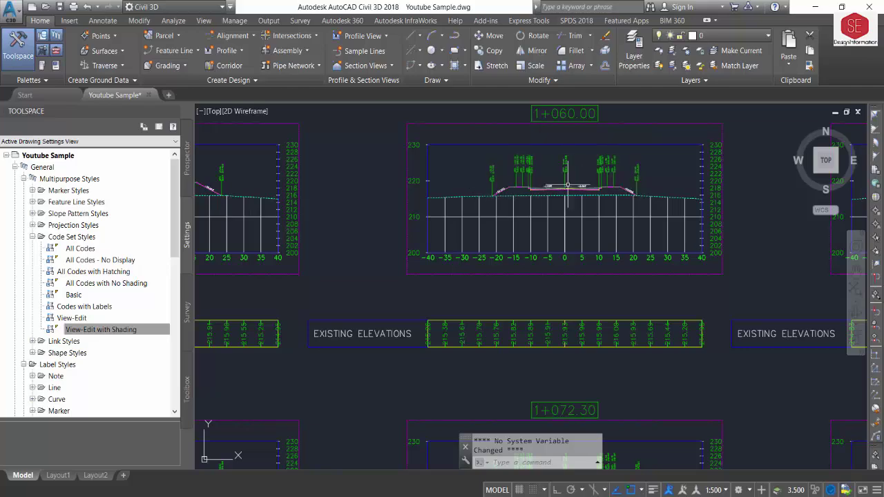
scroll(692, 243, "down", 2)
left_click(123, 330)
right_click(123, 331)
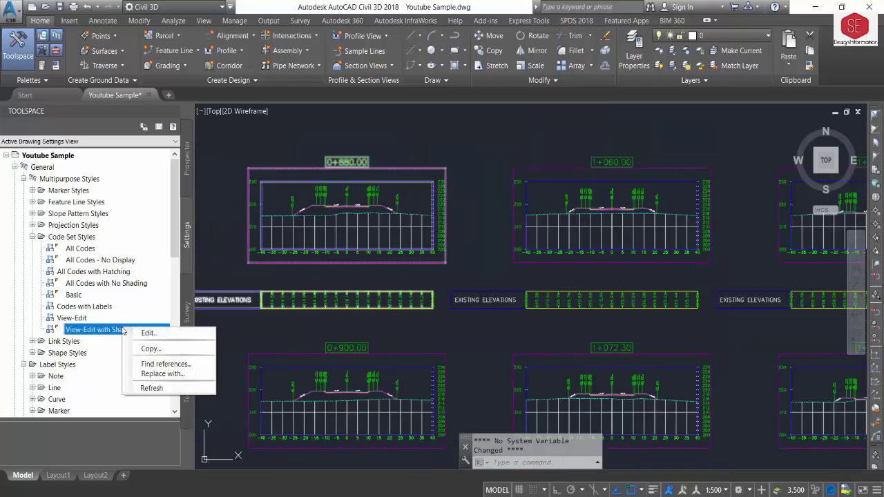
Reopen View-Edit with Shading for editing and list its Link codes, selecting the Bench row.
left_click(151, 333)
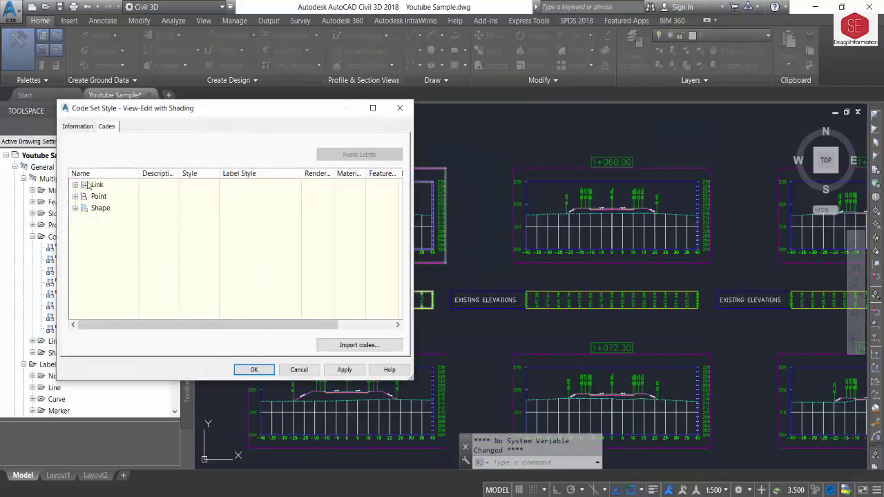
left_click(75, 197)
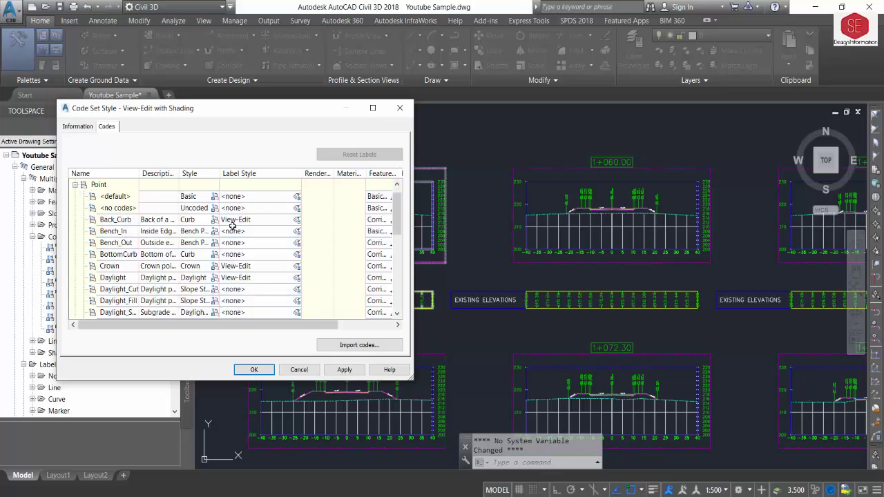
scroll(235, 222, "down", 1)
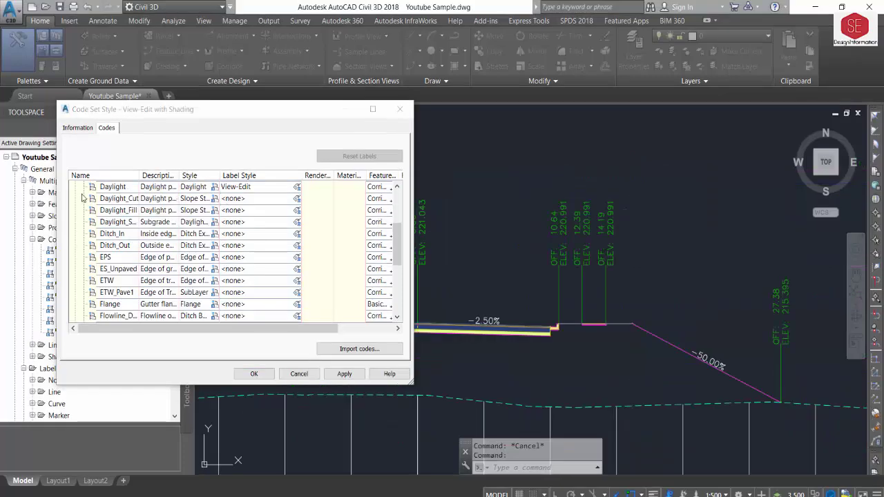
left_click(76, 198)
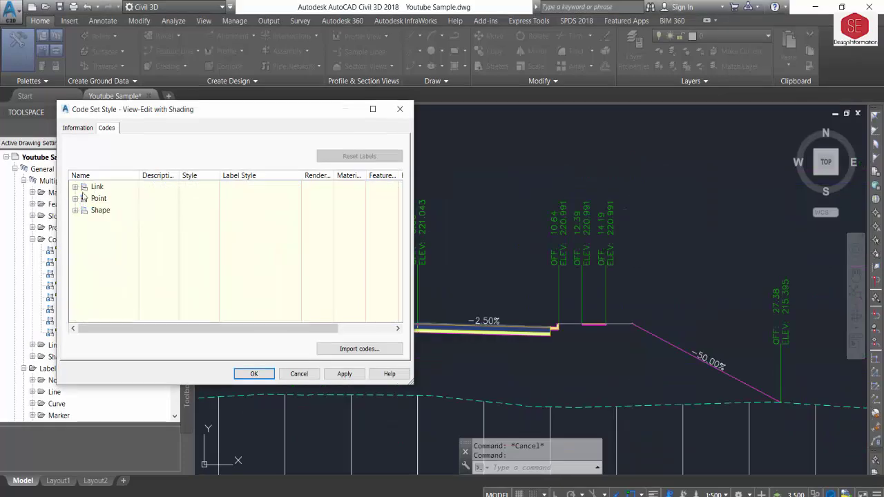
left_click(96, 191)
left_click(76, 187)
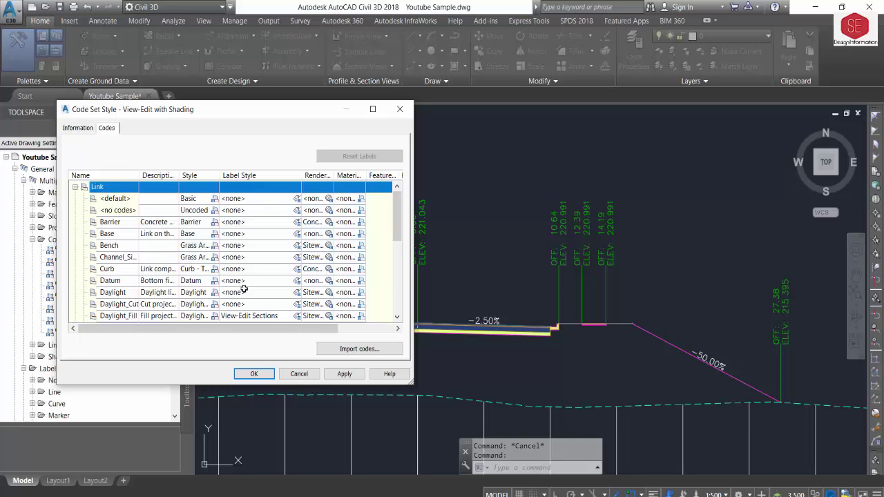
scroll(244, 290, "down", 1)
left_click(200, 210)
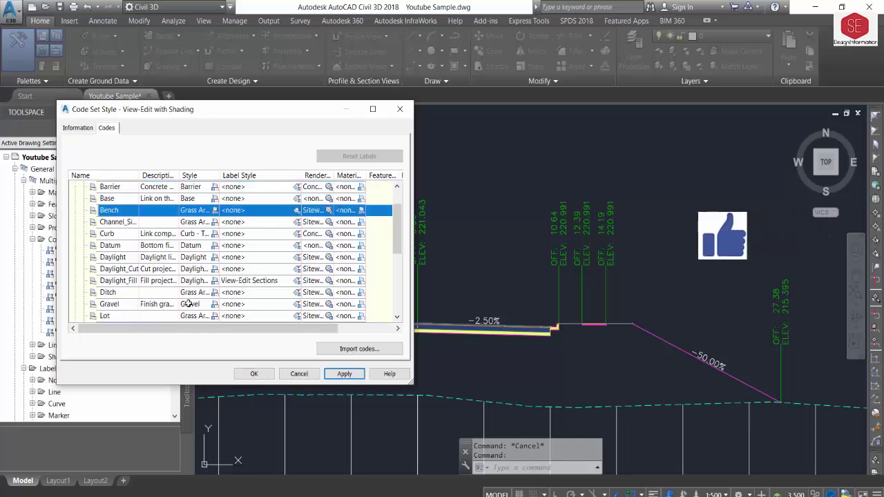
Give the Daylight_Fill link the Steep Grades label style and apply it.
left_click(290, 280)
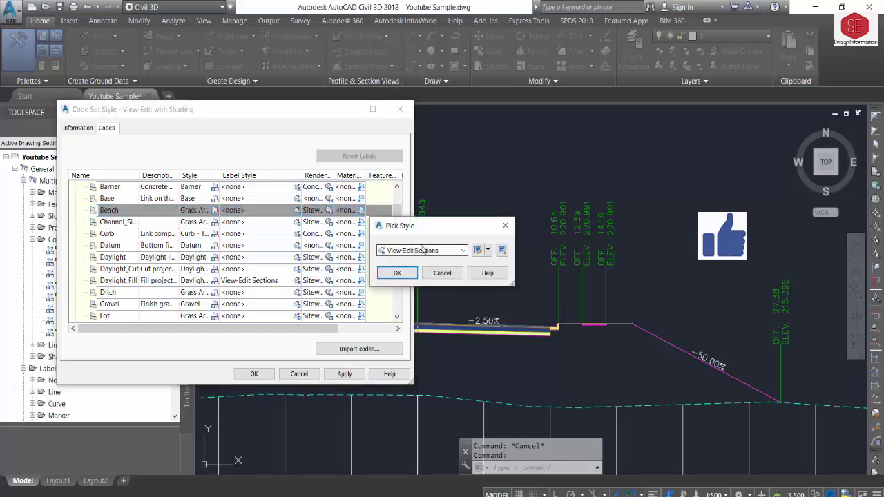
left_click(425, 252)
left_click(415, 288)
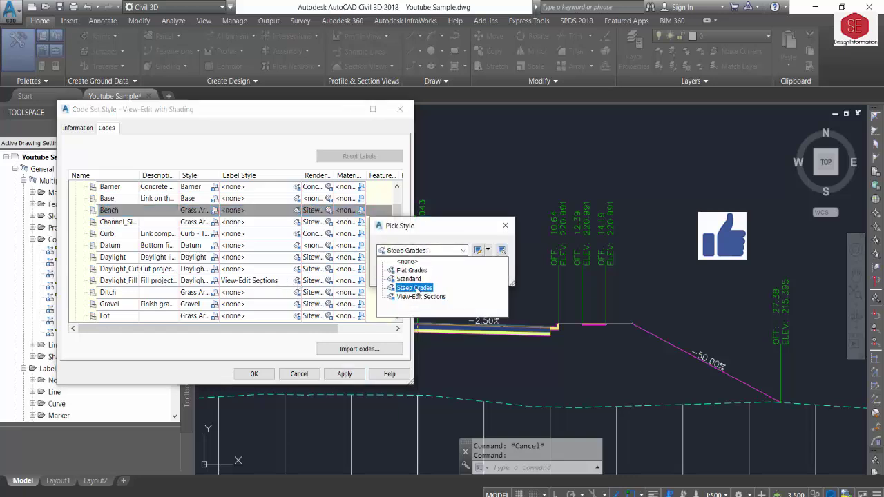
left_click(417, 291)
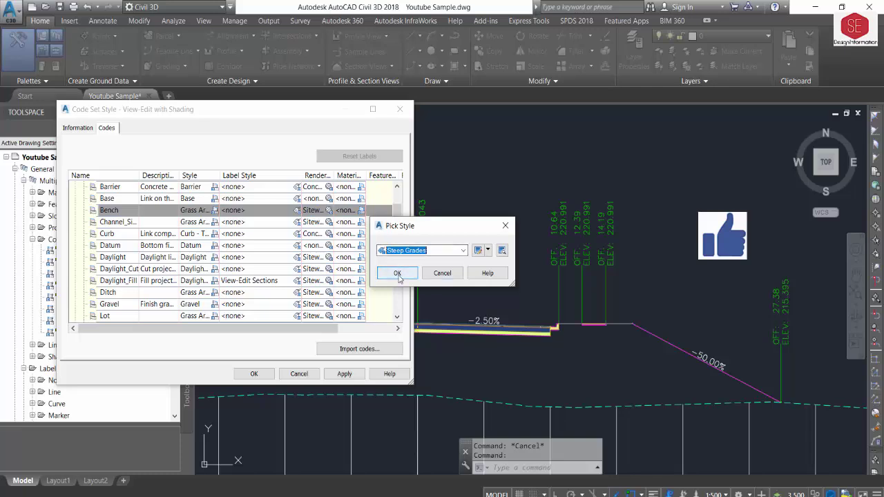
left_click(397, 274)
left_click(336, 375)
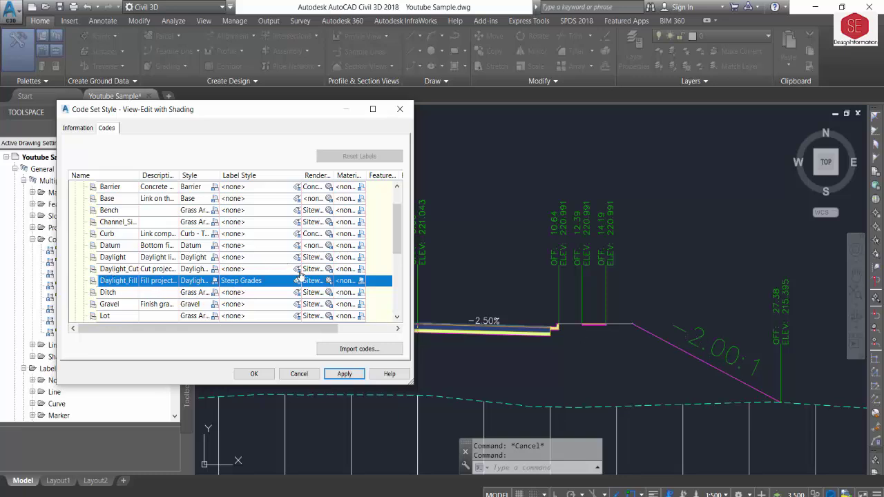
Give Daylight_Cut the Steep Grades label style, apply, and close the editor.
left_click(263, 281)
left_click(422, 250)
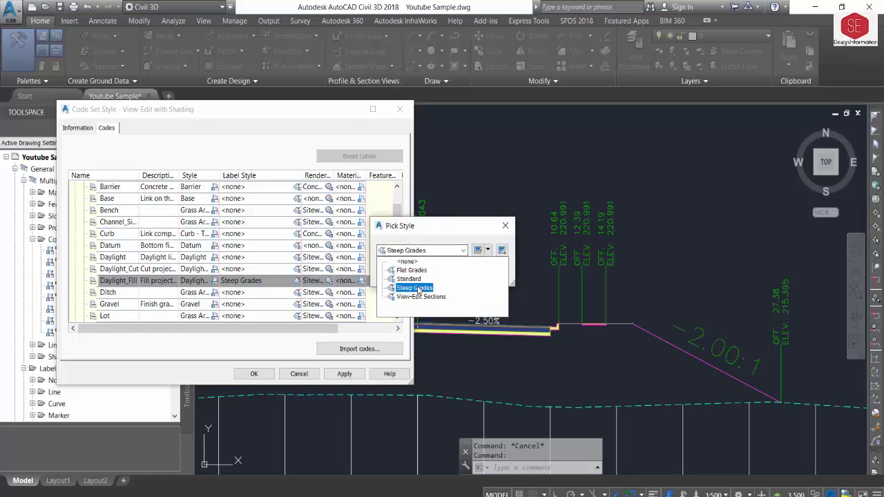
left_click(419, 288)
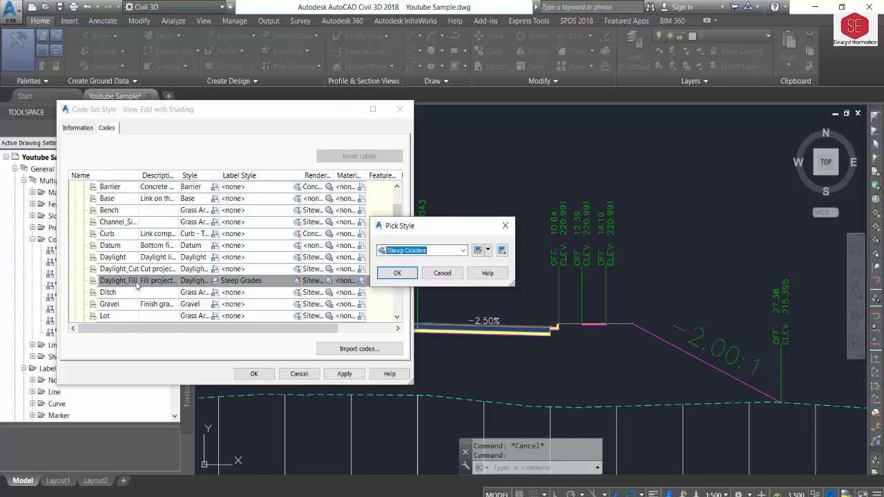
left_click(399, 273)
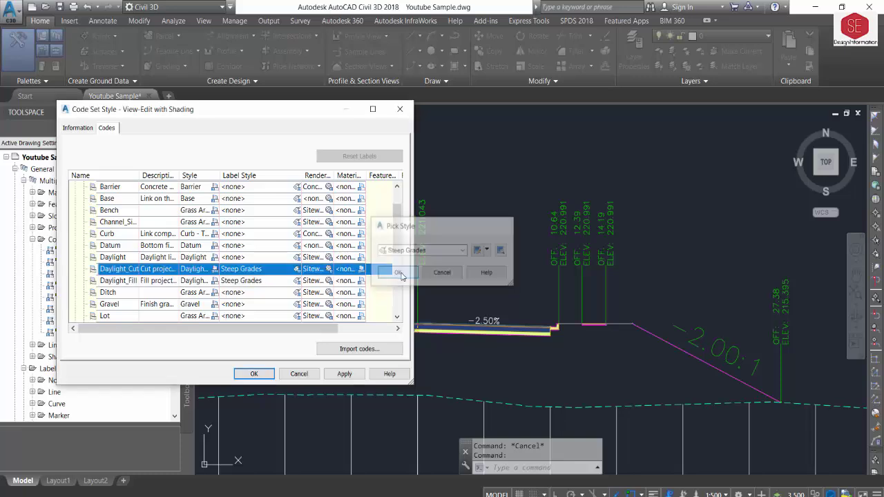
left_click(349, 376)
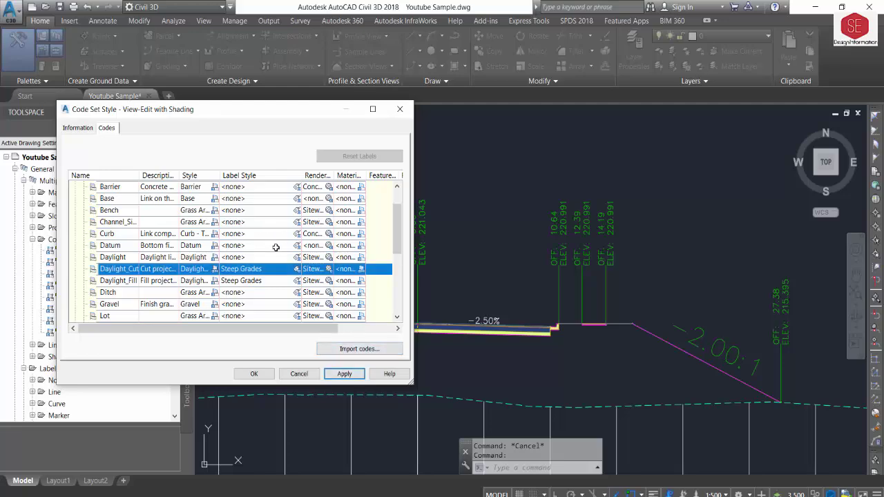
left_click(255, 375)
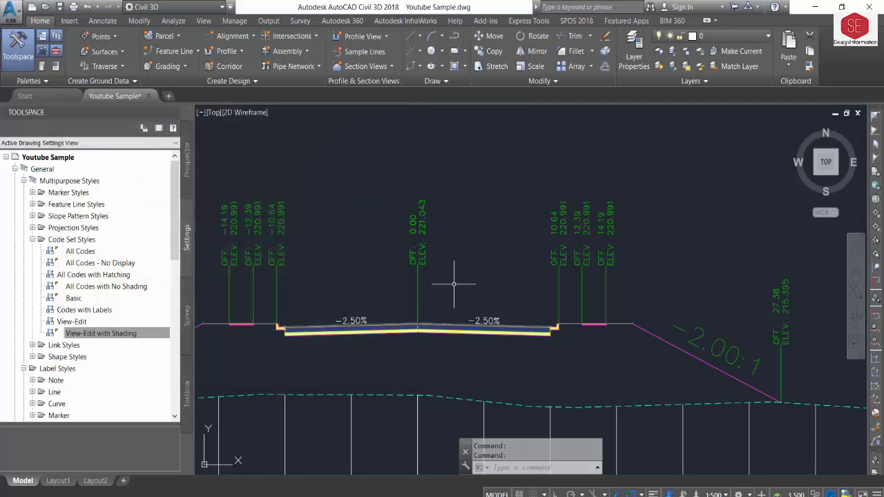
Zoom and pan across the cross-section sheets to check the 2.00:1 slope labels.
scroll(518, 260, "down", 2)
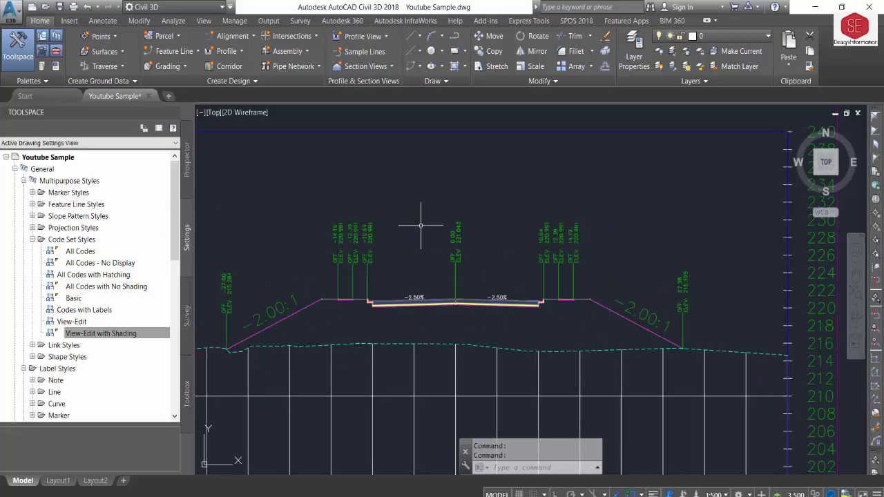
scroll(415, 232, "down", 3)
scroll(415, 233, "down", 2)
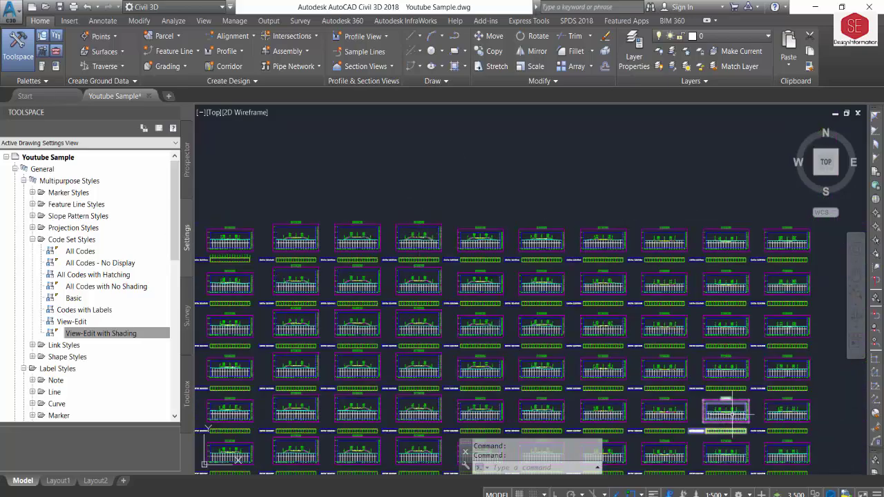
scroll(731, 417, "up", 4)
scroll(682, 336, "up", 3)
scroll(746, 348, "up", 2)
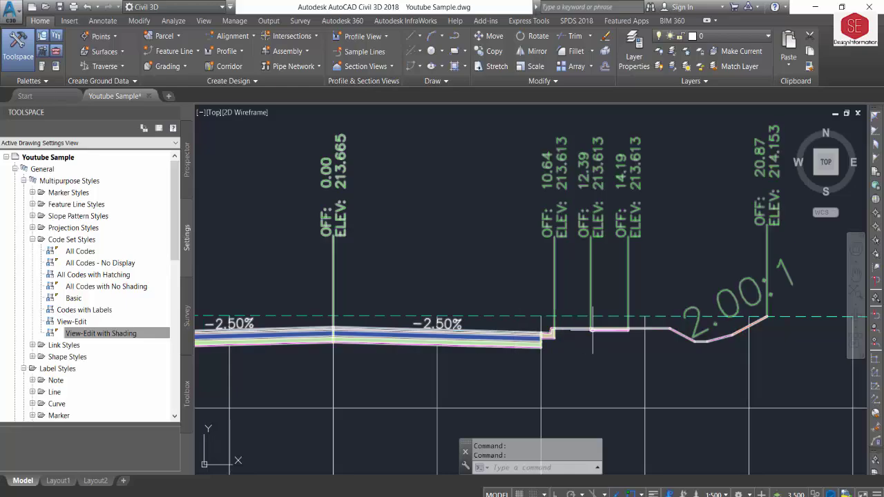
scroll(633, 333, "down", 3)
scroll(634, 334, "down", 5)
scroll(670, 286, "up", 2)
scroll(301, 236, "up", 3)
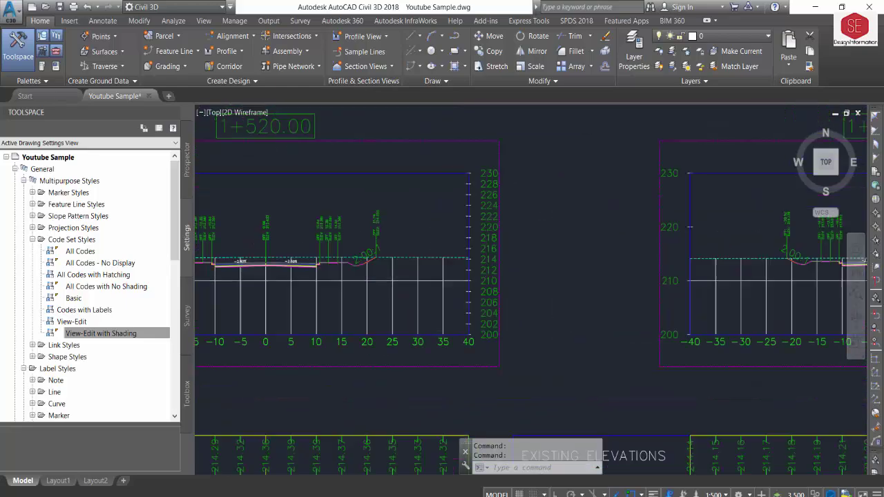
scroll(301, 235, "up", 3)
scroll(483, 238, "down", 1)
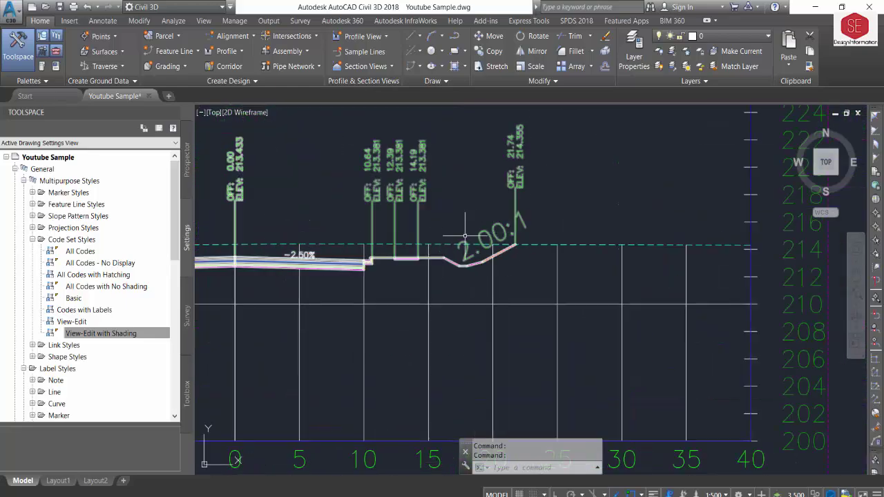
scroll(485, 237, "down", 3)
scroll(485, 236, "down", 2)
scroll(517, 362, "up", 2)
scroll(503, 310, "up", 1)
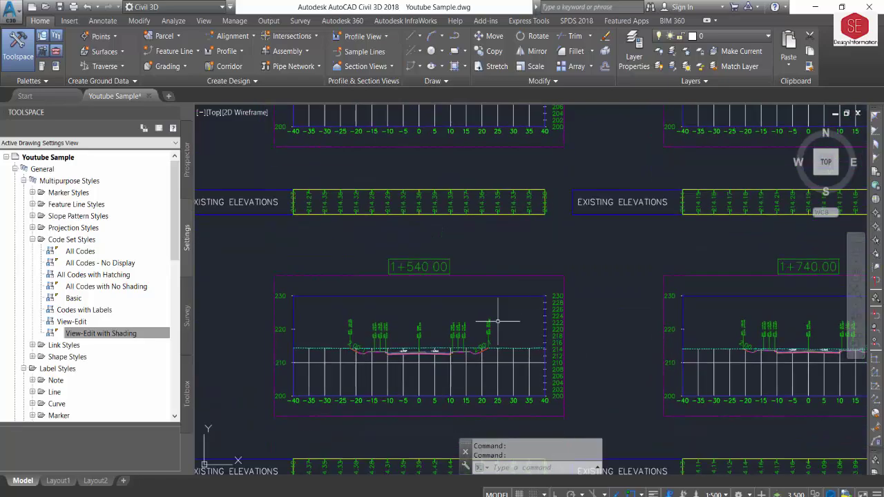
scroll(467, 340, "up", 3)
scroll(467, 340, "down", 1)
scroll(574, 338, "down", 3)
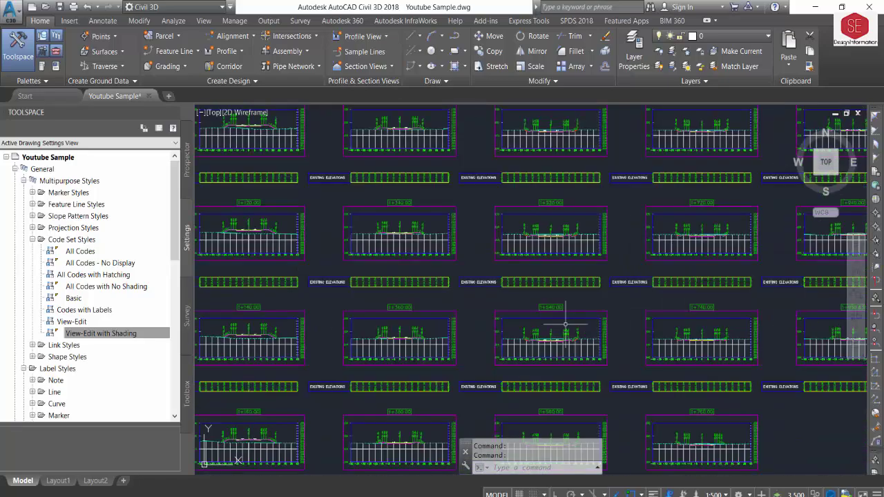
middle_click_drag(505, 250, 548, 329)
scroll(483, 290, "down", 1)
scroll(394, 247, "down", 3)
scroll(359, 213, "up", 3)
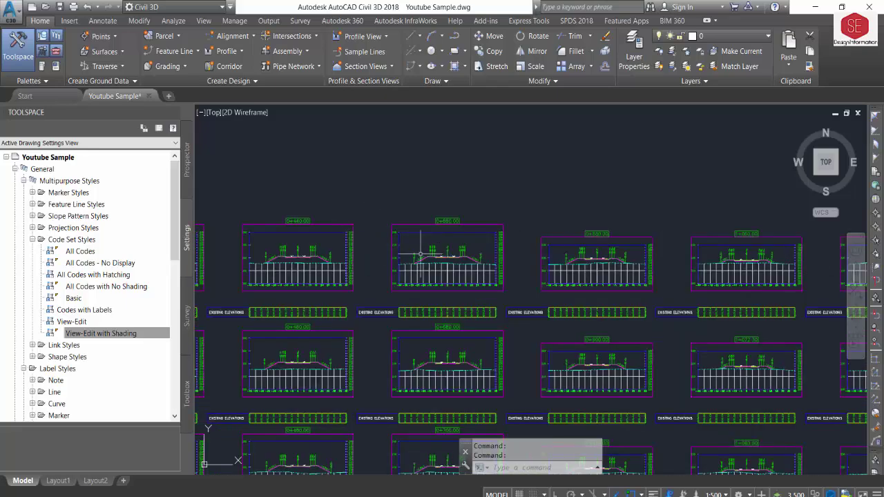
scroll(359, 214, "up", 2)
scroll(449, 228, "up", 3)
scroll(476, 262, "up", 1)
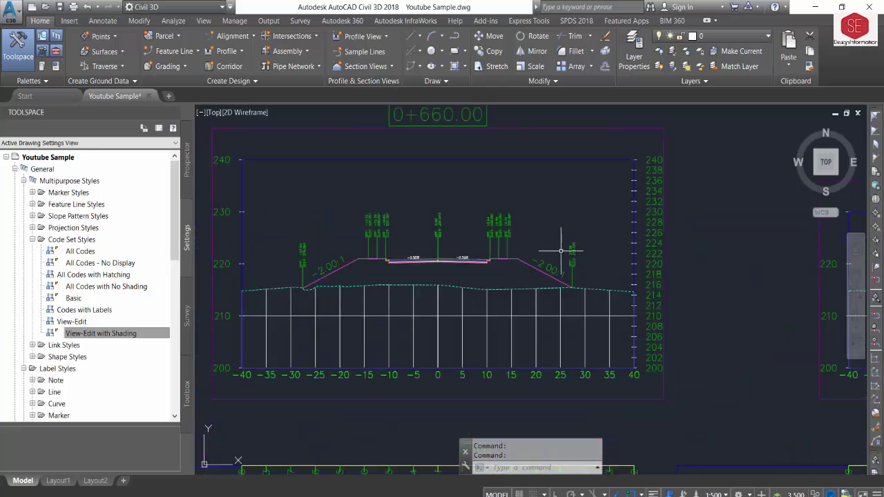
scroll(539, 234, "down", 3)
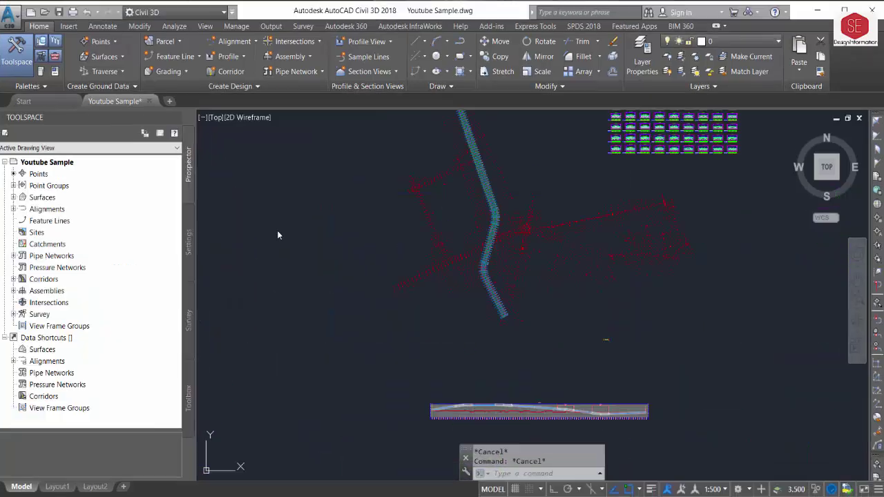
Set the XYZ point group's point label style to Point#-Elevation-Description.
left_click(40, 187)
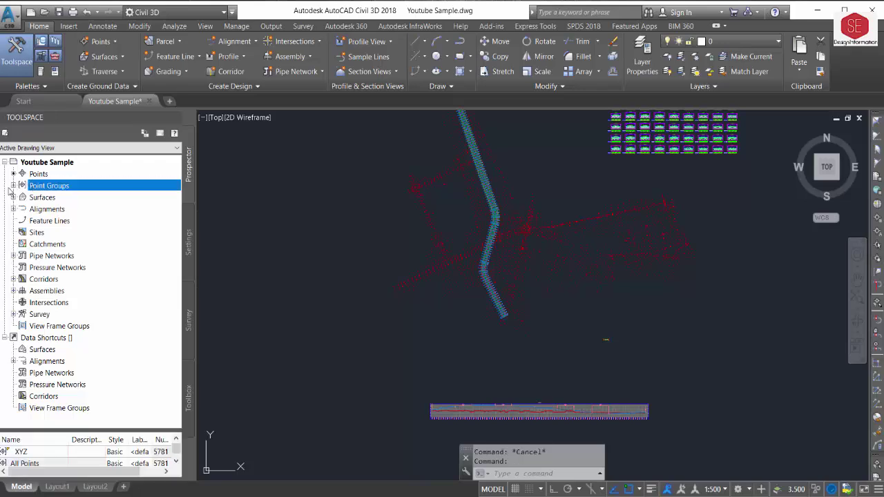
left_click(13, 186)
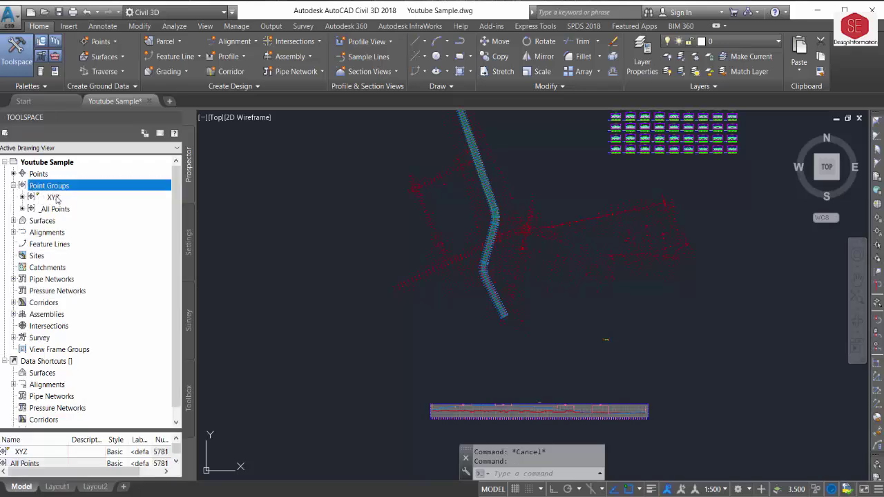
right_click(55, 198)
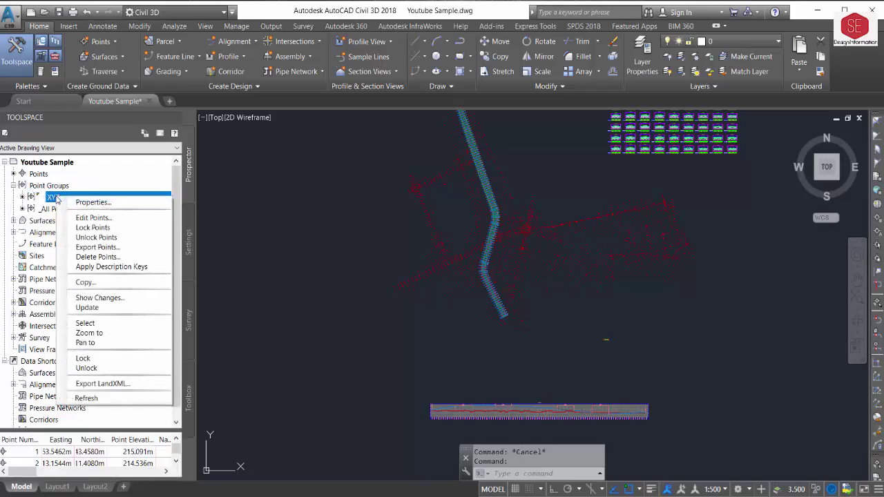
left_click(109, 217)
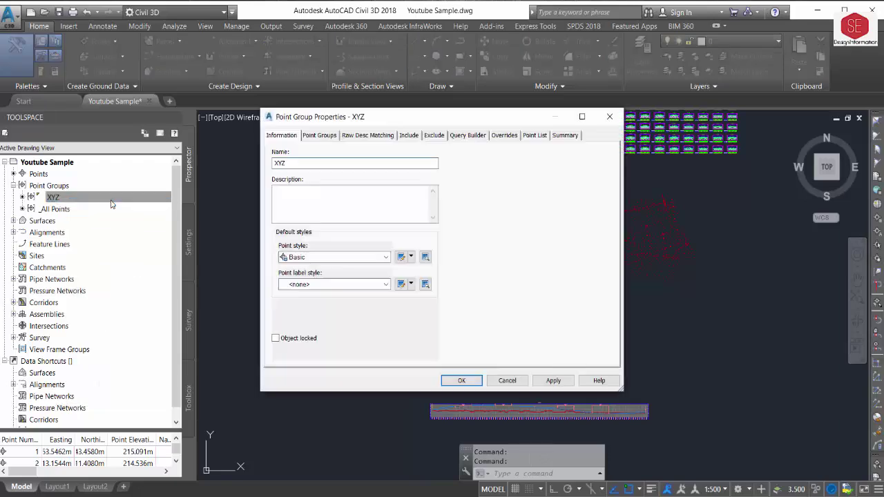
left_click(329, 284)
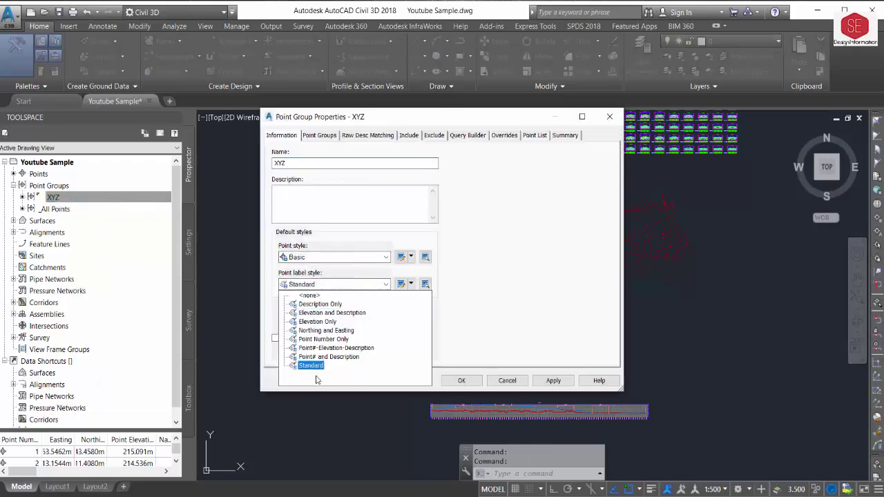
left_click(350, 351)
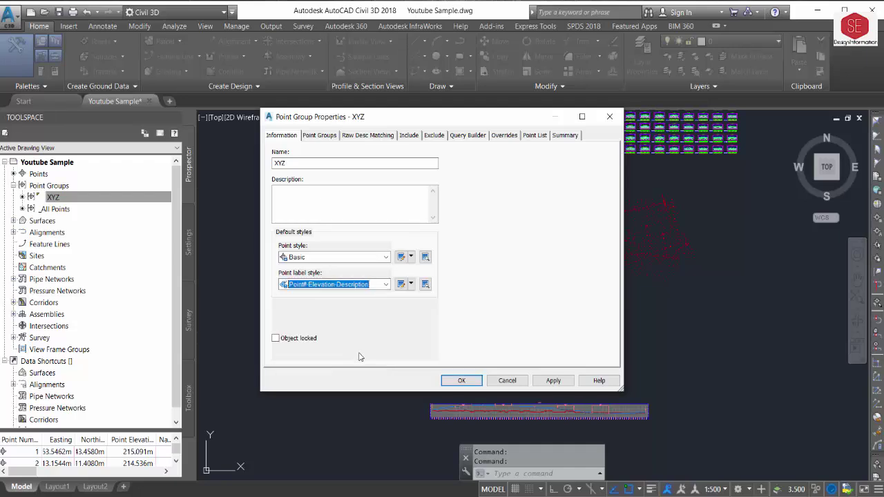
left_click(545, 382)
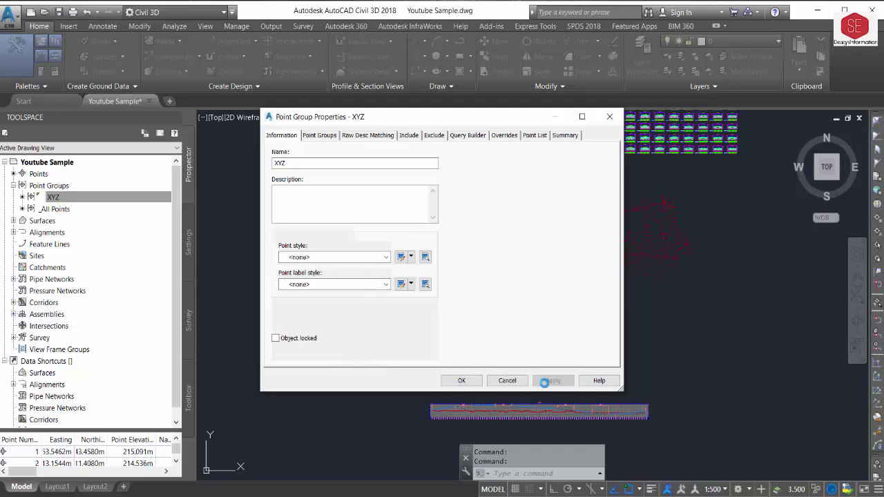
left_click(461, 381)
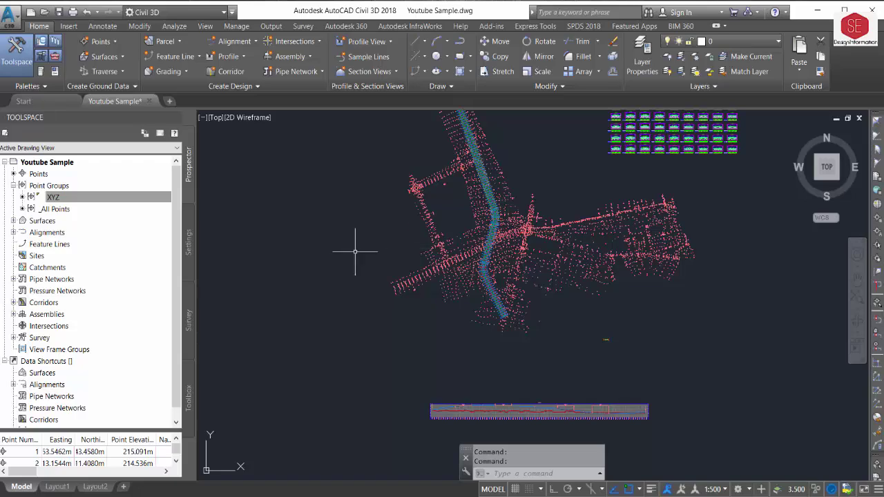
Turn on Points, Triangles, Border, Major and Minor Contour in surface ABC's style.
left_click(15, 221)
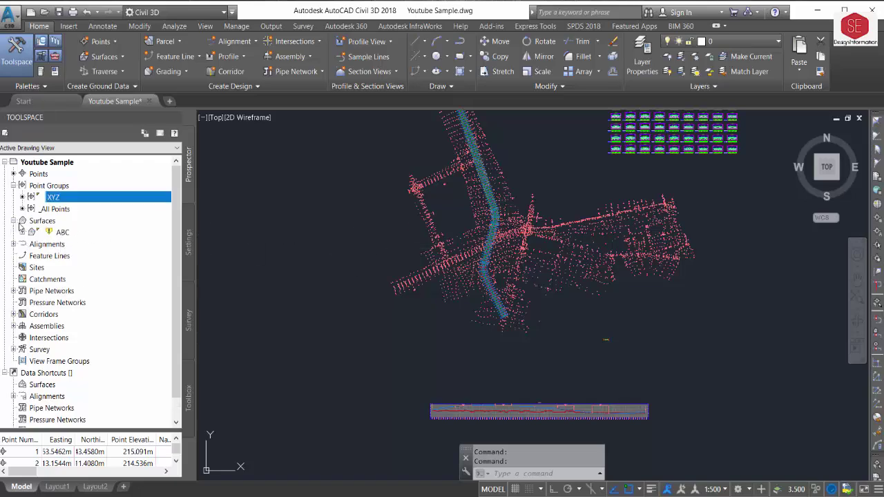
right_click(61, 234)
left_click(90, 248)
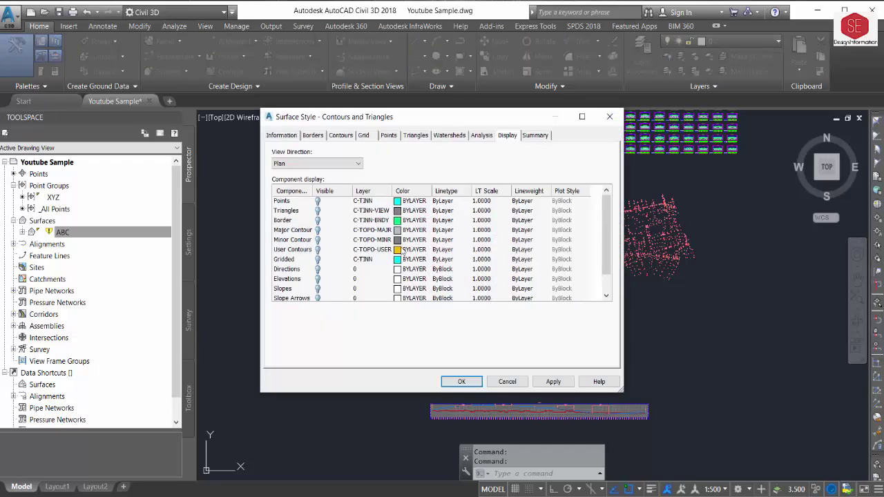
left_click(317, 201)
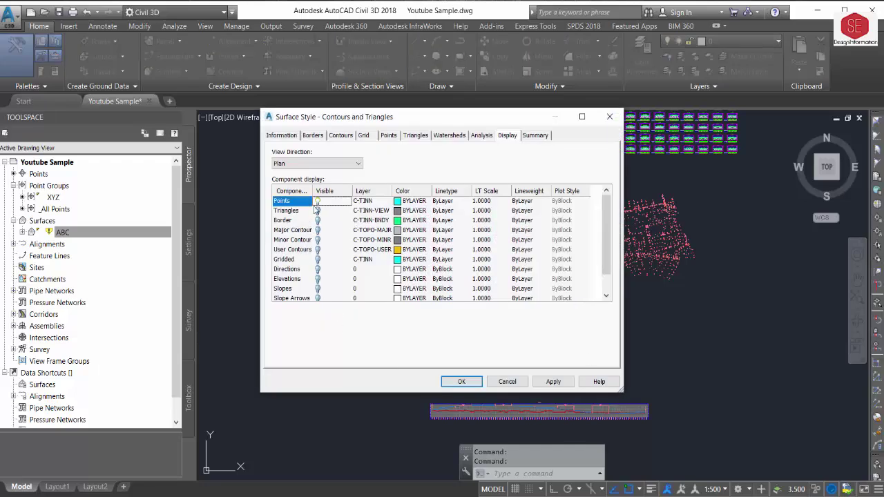
left_click(317, 210)
left_click(317, 221)
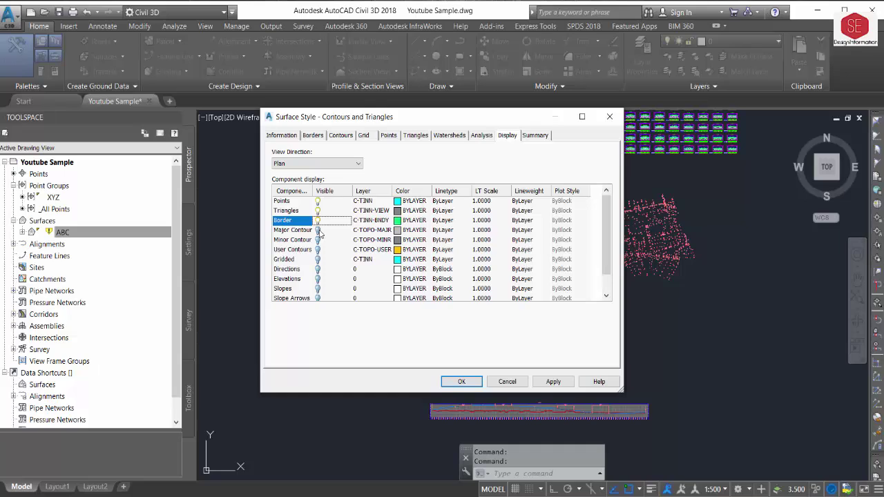
left_click(318, 230)
left_click(318, 240)
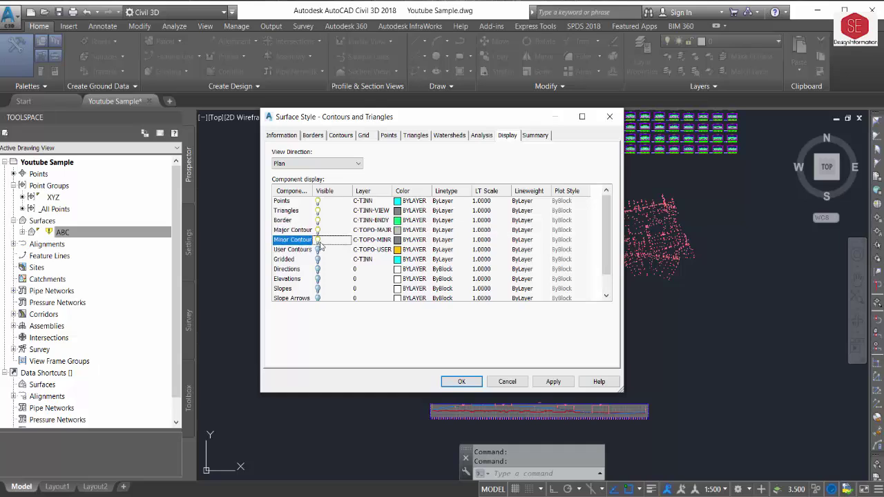
left_click(553, 383)
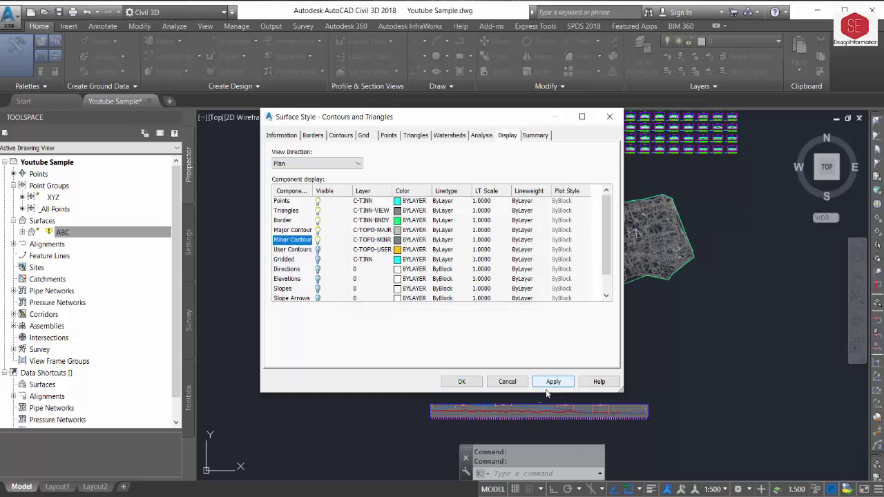
left_click(462, 381)
scroll(490, 298, "down", 4)
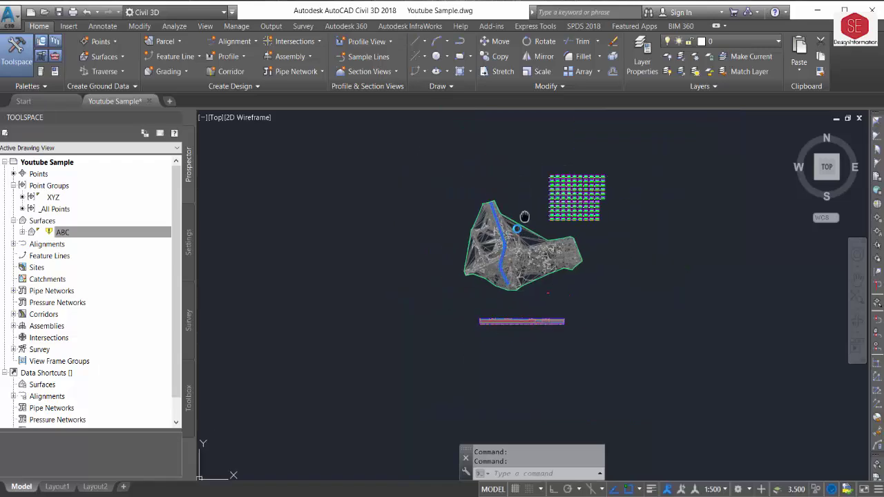
scroll(511, 240, "up", 2)
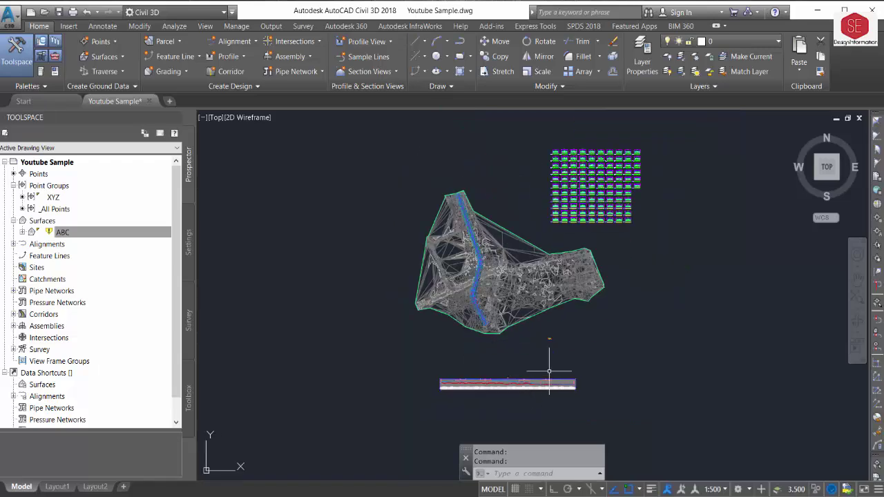
scroll(538, 386, "up", 3)
scroll(538, 398, "up", 1)
scroll(424, 414, "up", 2)
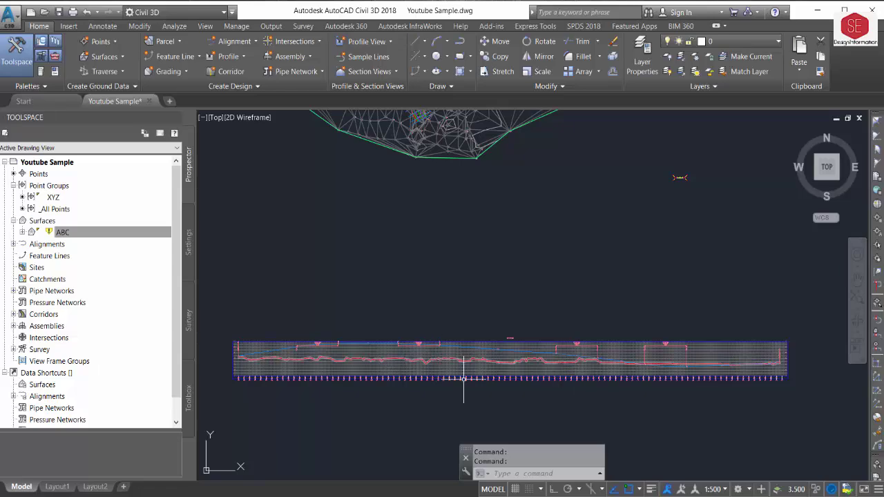
mouse_move(684, 306)
middle_mouse_down()
mouse_move(641, 305)
mouse_move(570, 400)
middle_mouse_up()
scroll(570, 403, "down", 3)
scroll(566, 358, "up", 6)
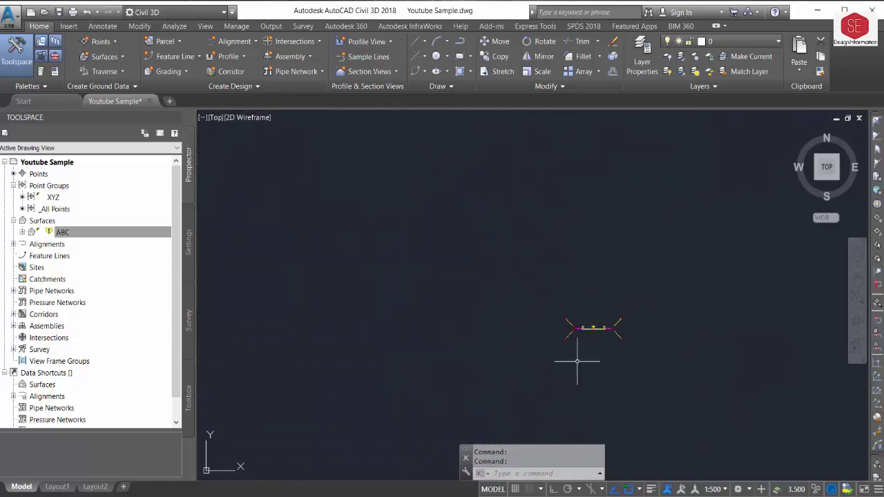
scroll(610, 304, "up", 2)
scroll(610, 304, "up", 4)
scroll(598, 319, "up", 3)
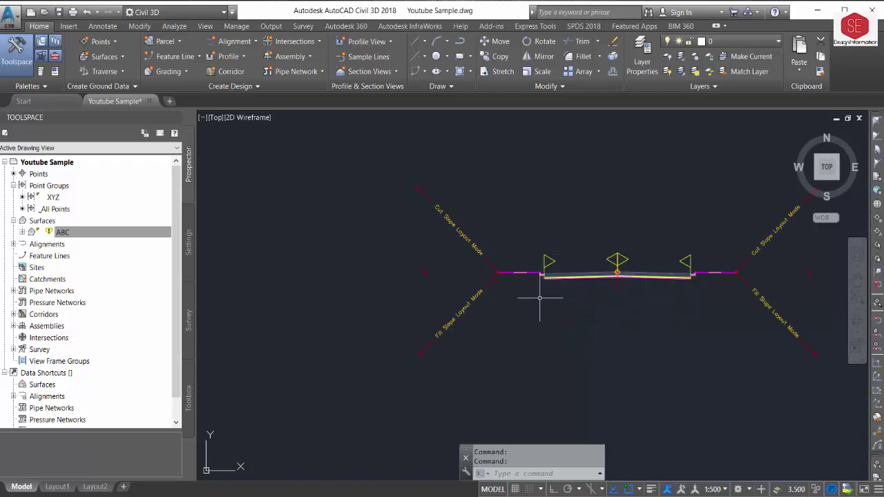
scroll(500, 317, "down", 3)
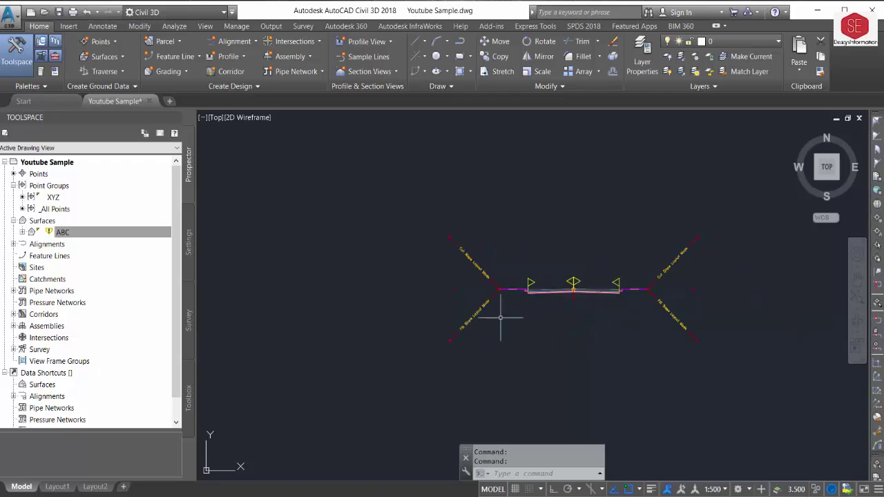
scroll(501, 314, "down", 1)
scroll(502, 315, "down", 4)
scroll(503, 315, "down", 2)
scroll(501, 314, "down", 2)
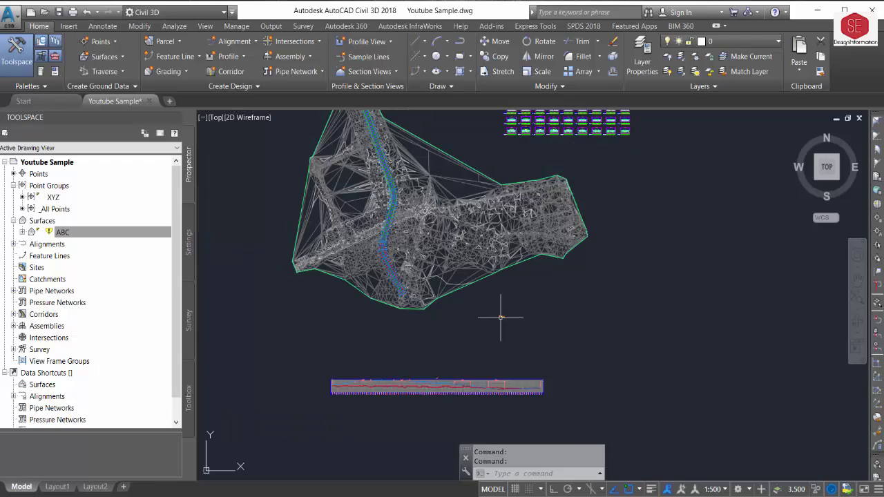
scroll(500, 311, "down", 2)
middle_click_drag(546, 235, 553, 299)
scroll(564, 285, "up", 8)
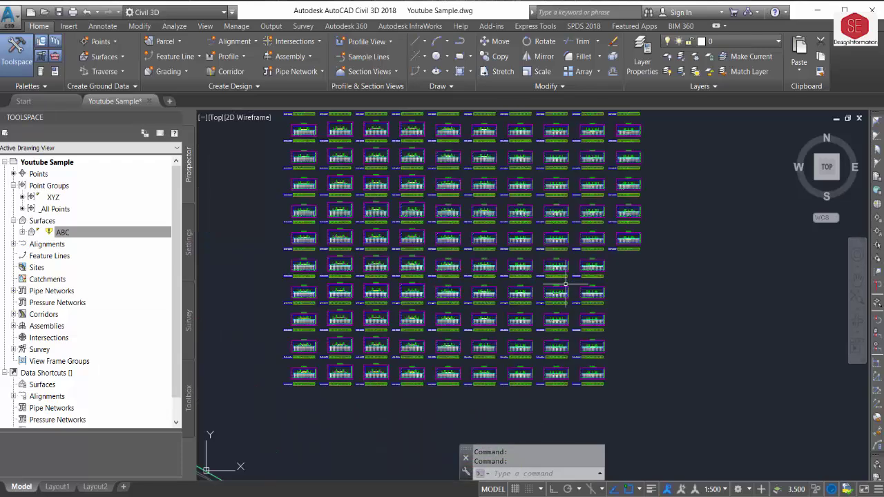
scroll(562, 290, "down", 2)
scroll(427, 246, "up", 8)
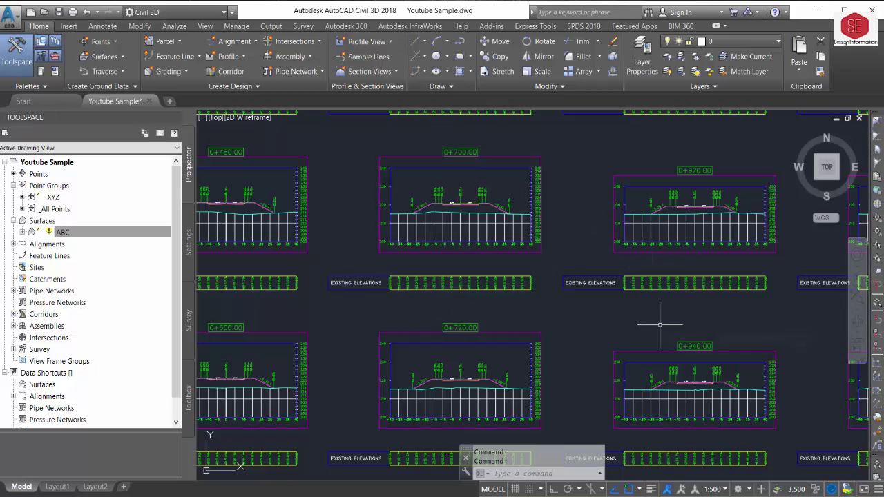
scroll(587, 262, "down", 2)
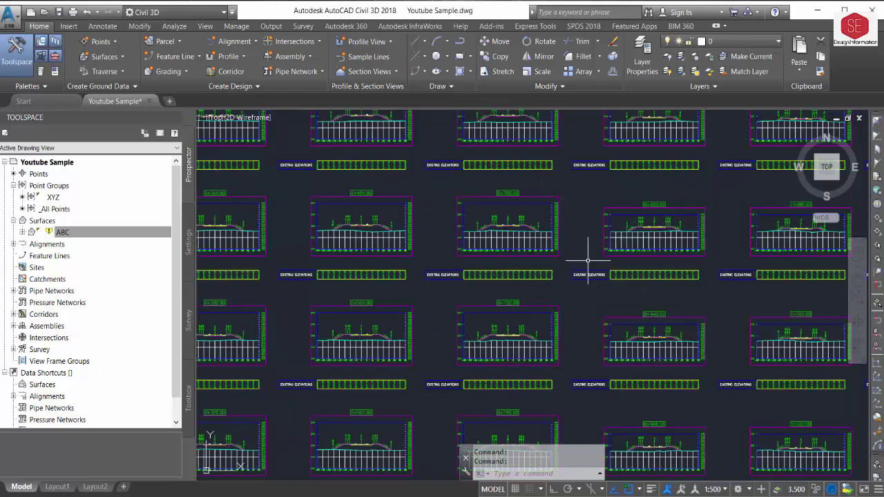
scroll(587, 262, "down", 1)
scroll(622, 269, "down", 3)
scroll(622, 269, "down", 1)
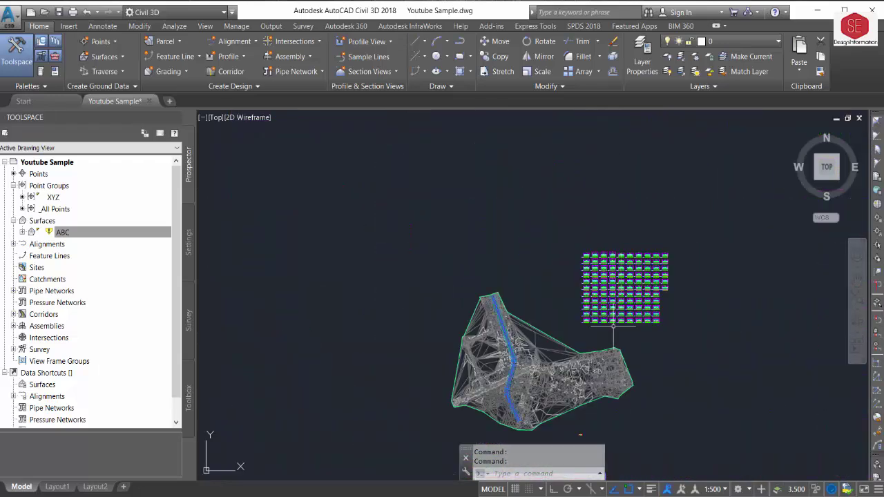